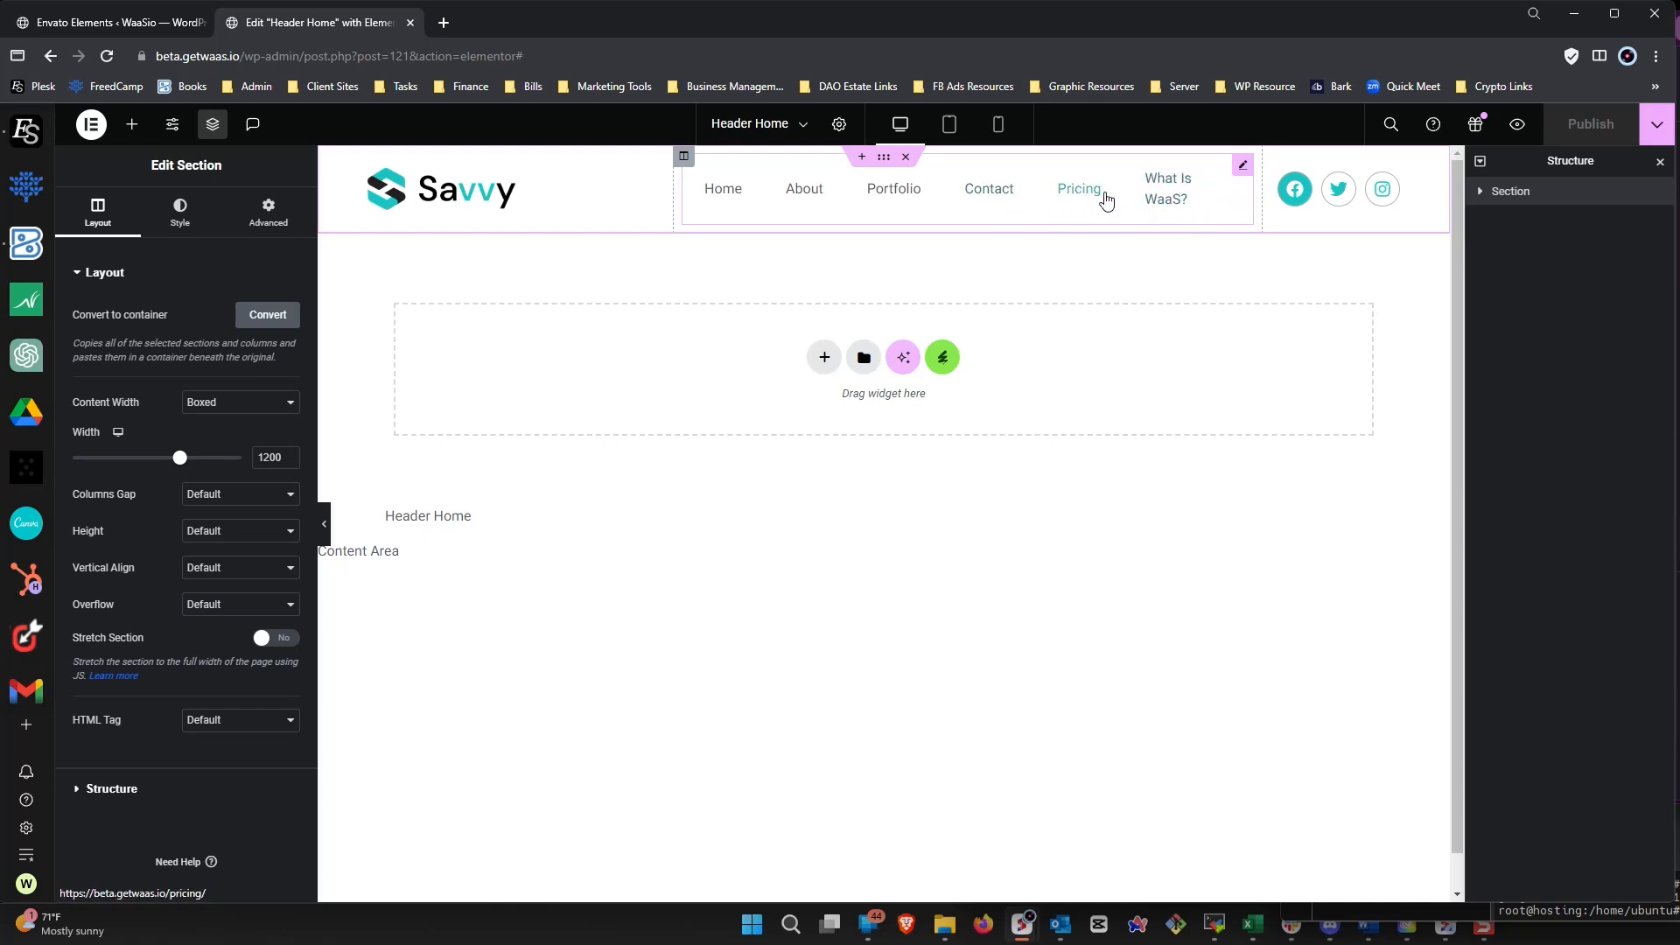
left_click(1245, 166)
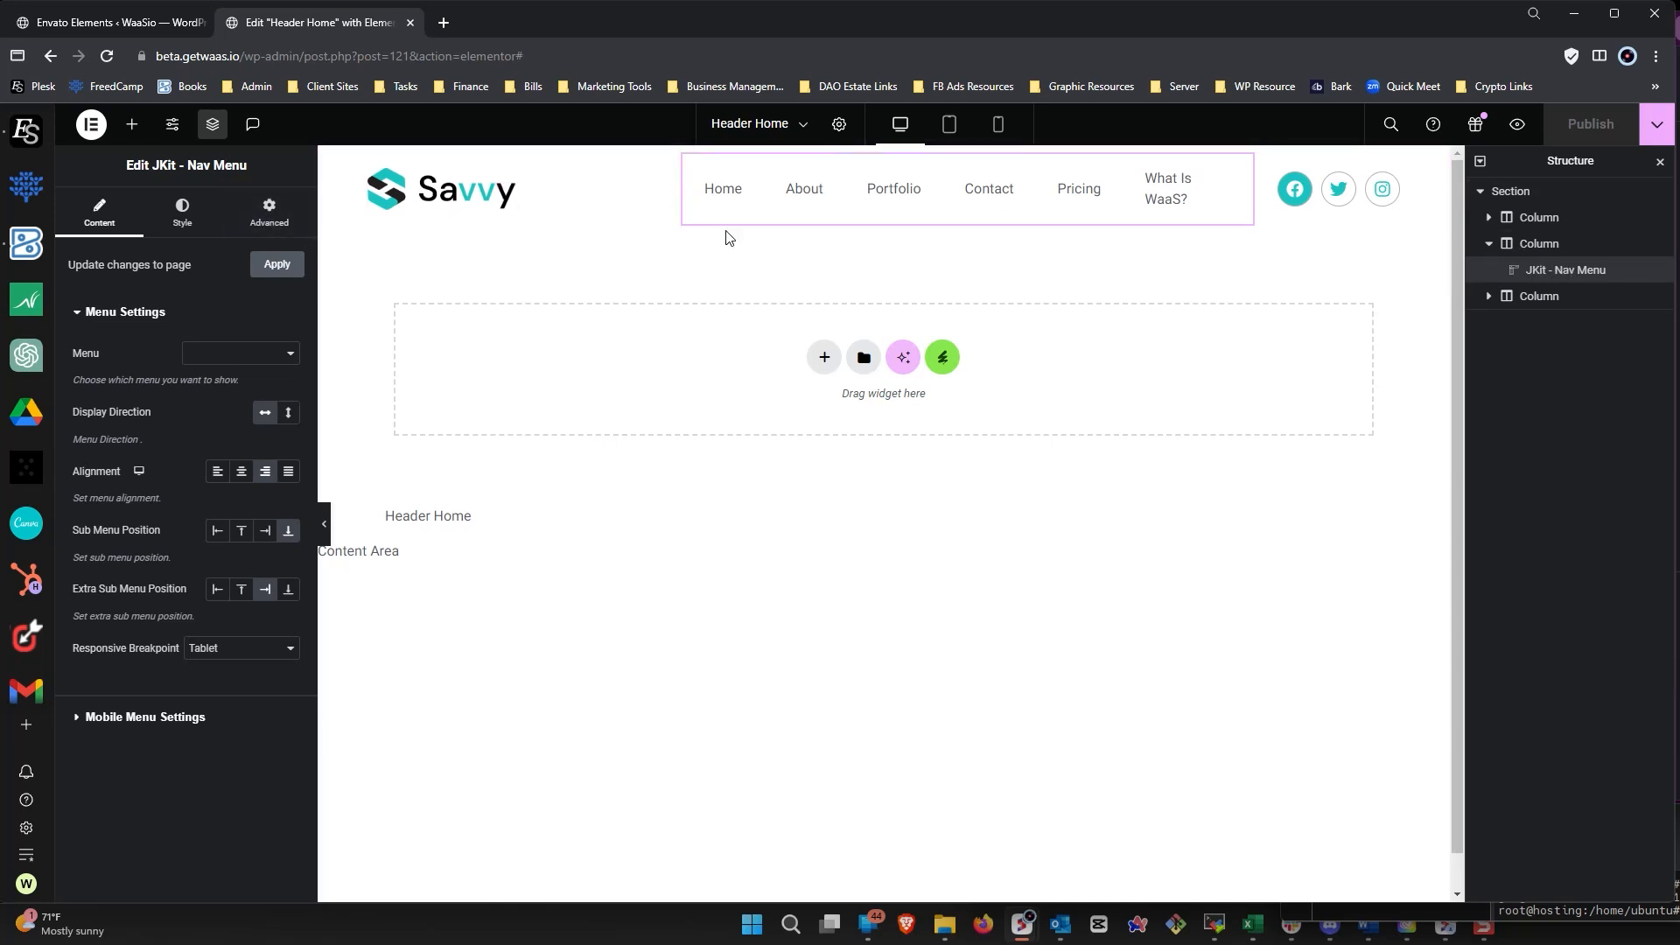
right_click(1582, 271)
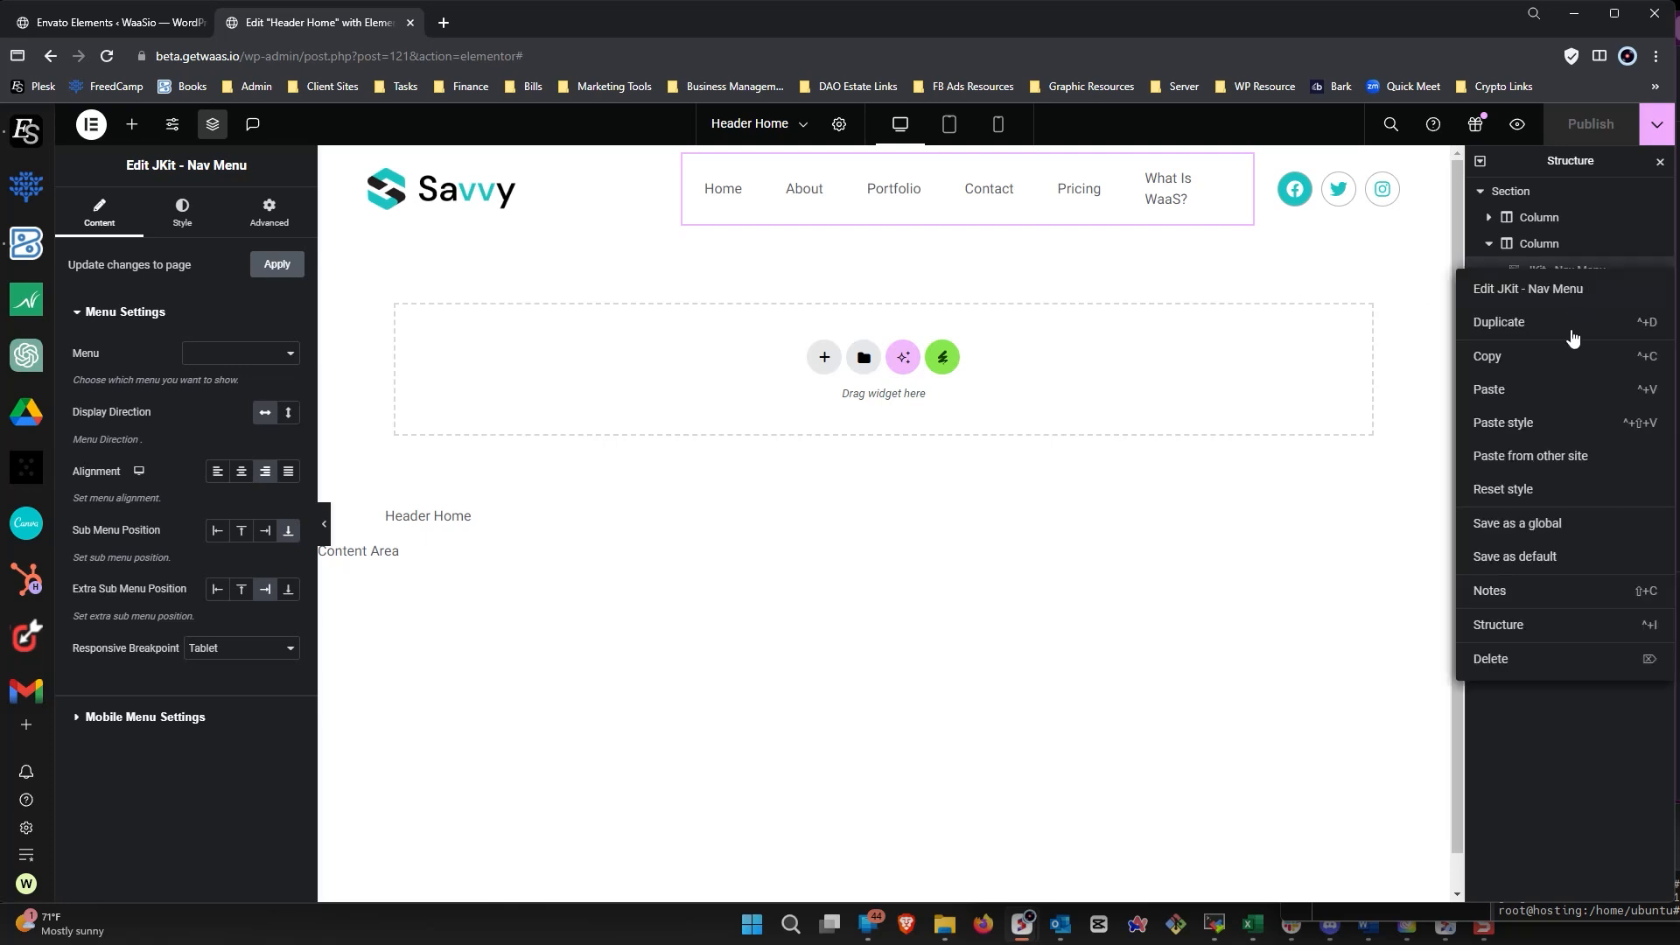
left_click(1540, 732)
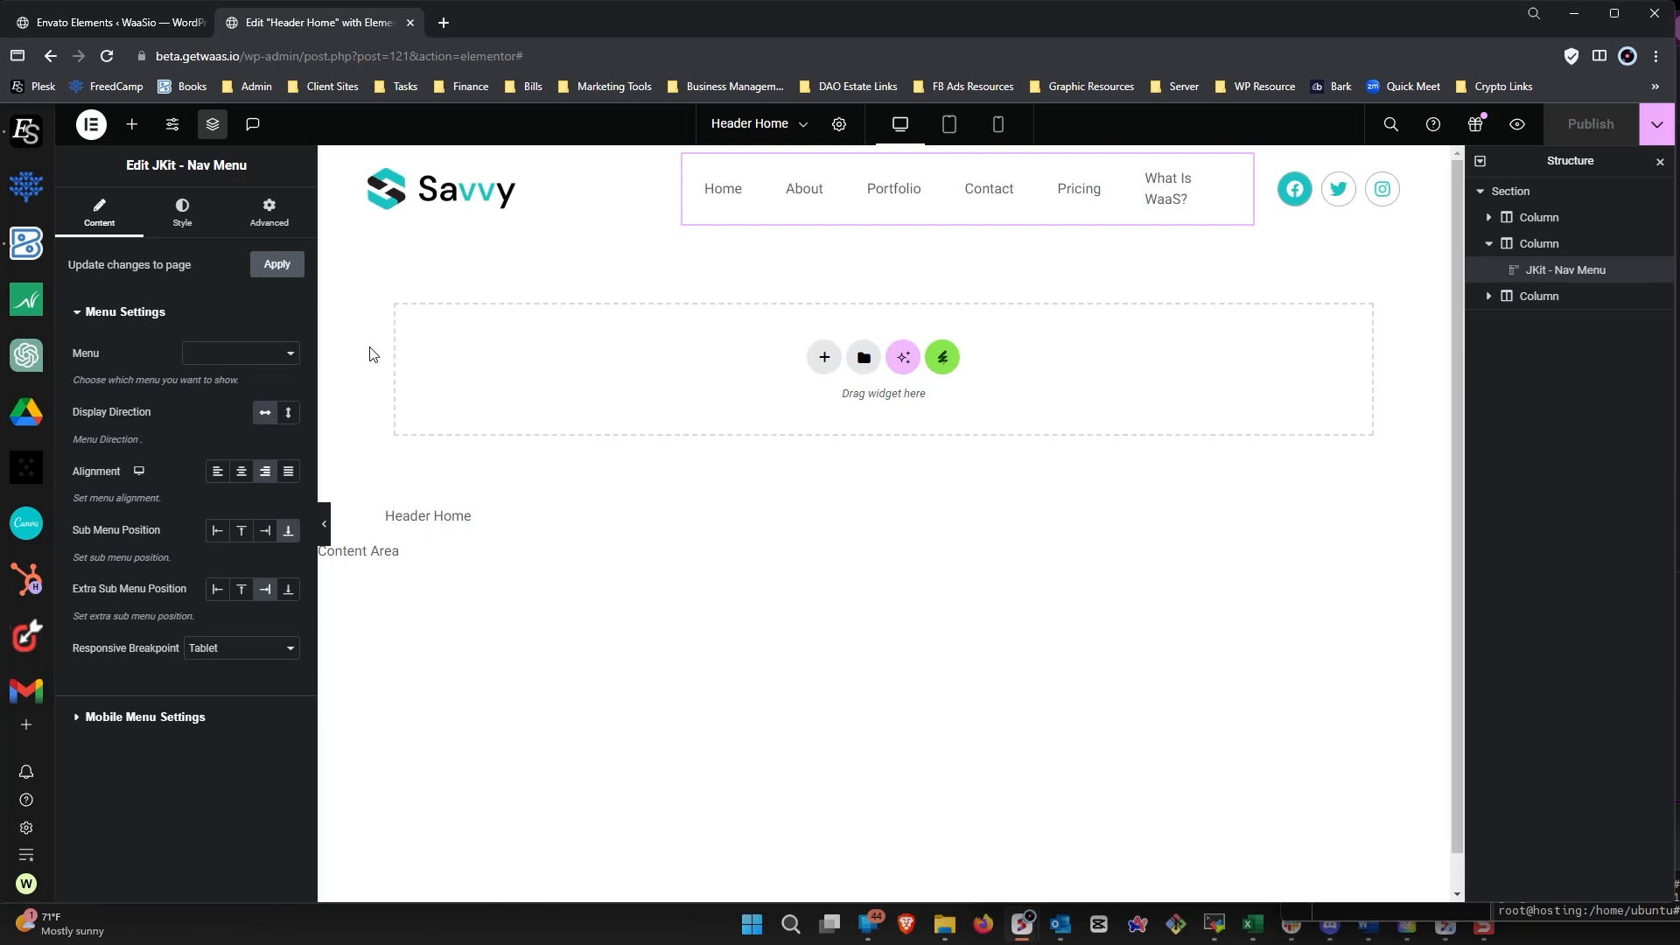
left_click(261, 208)
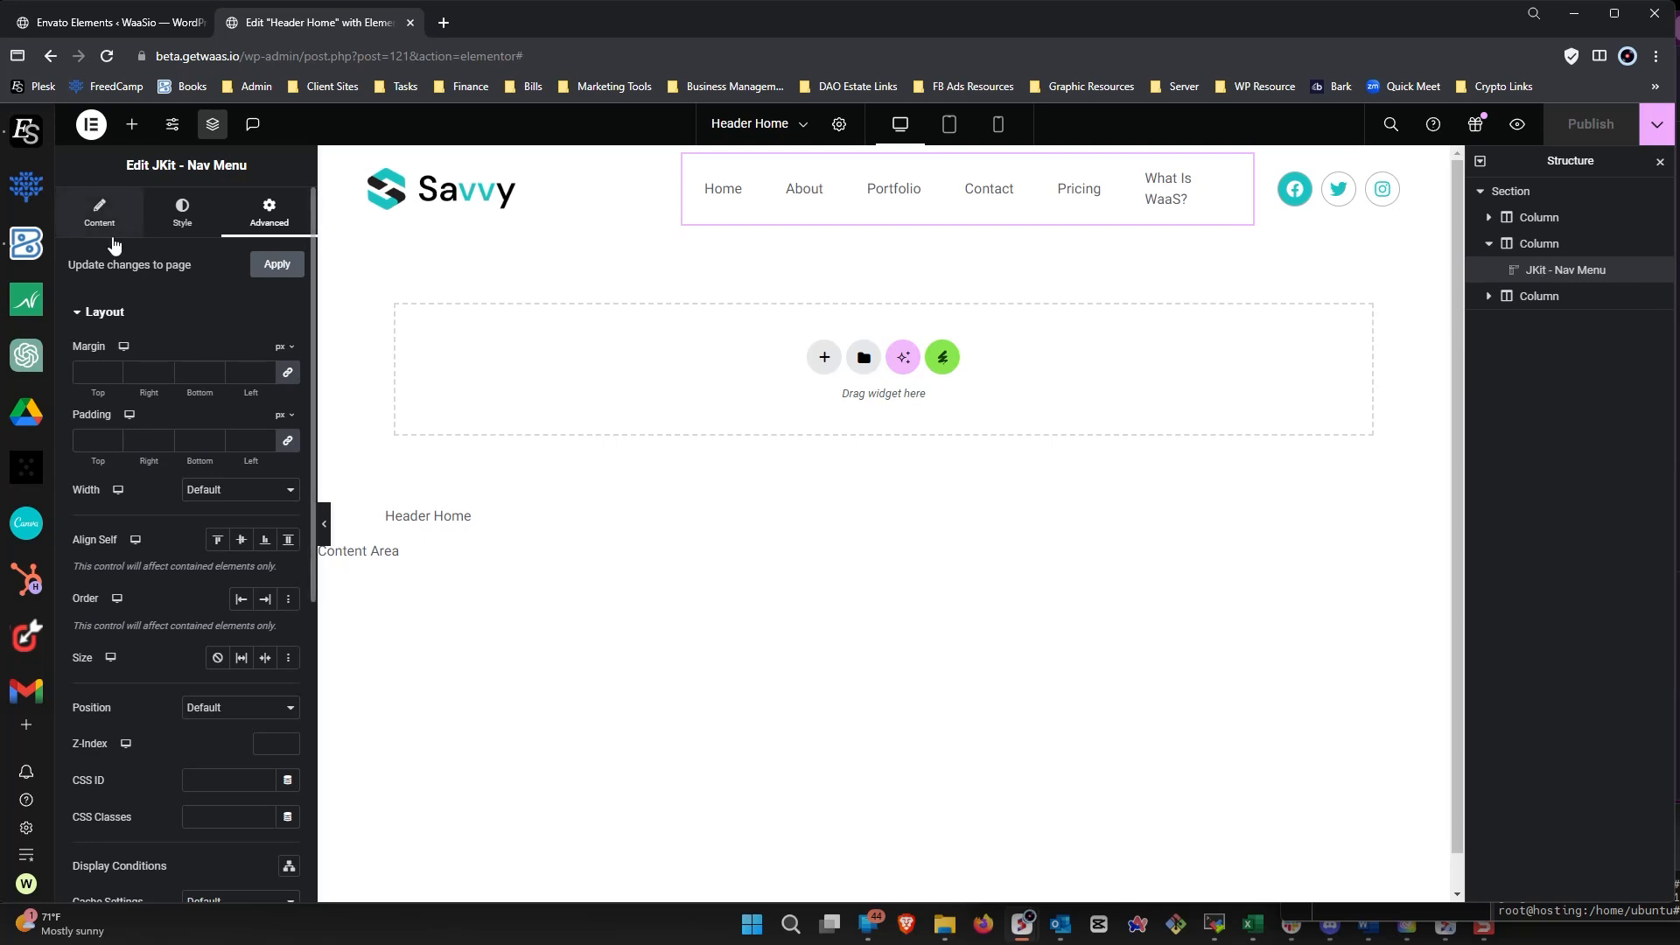
Add a WordPress Menu widget below the JKit nav menu in the header's middle column and align its items to the right.
left_click(130, 126)
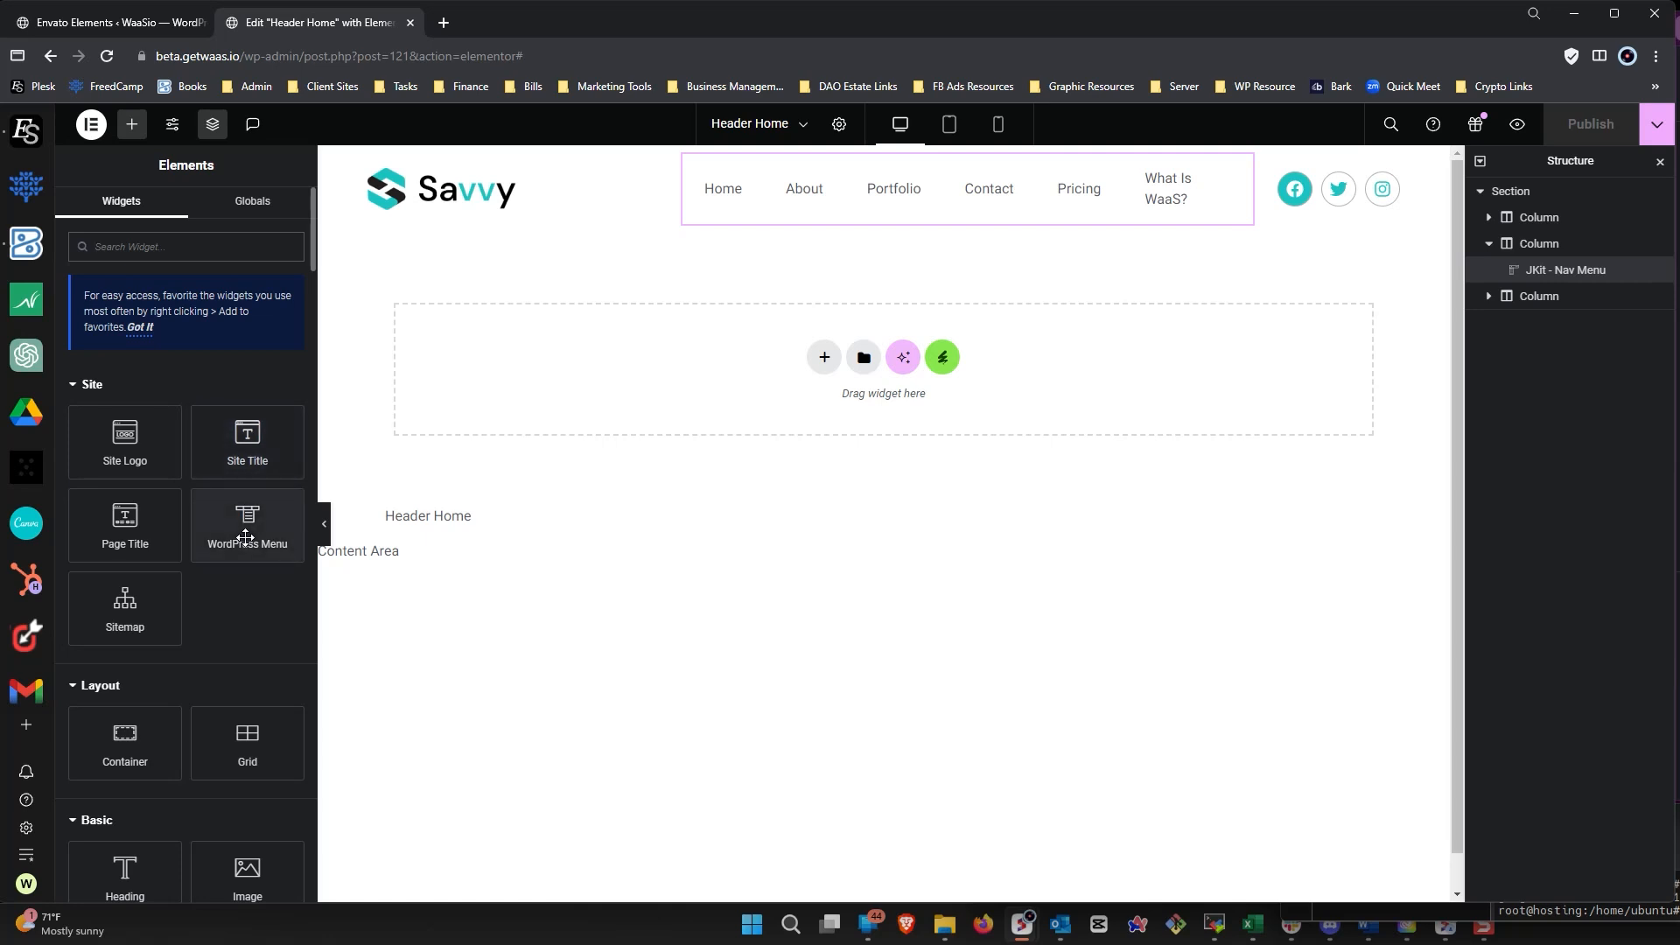
left_click_drag(246, 537, 882, 209)
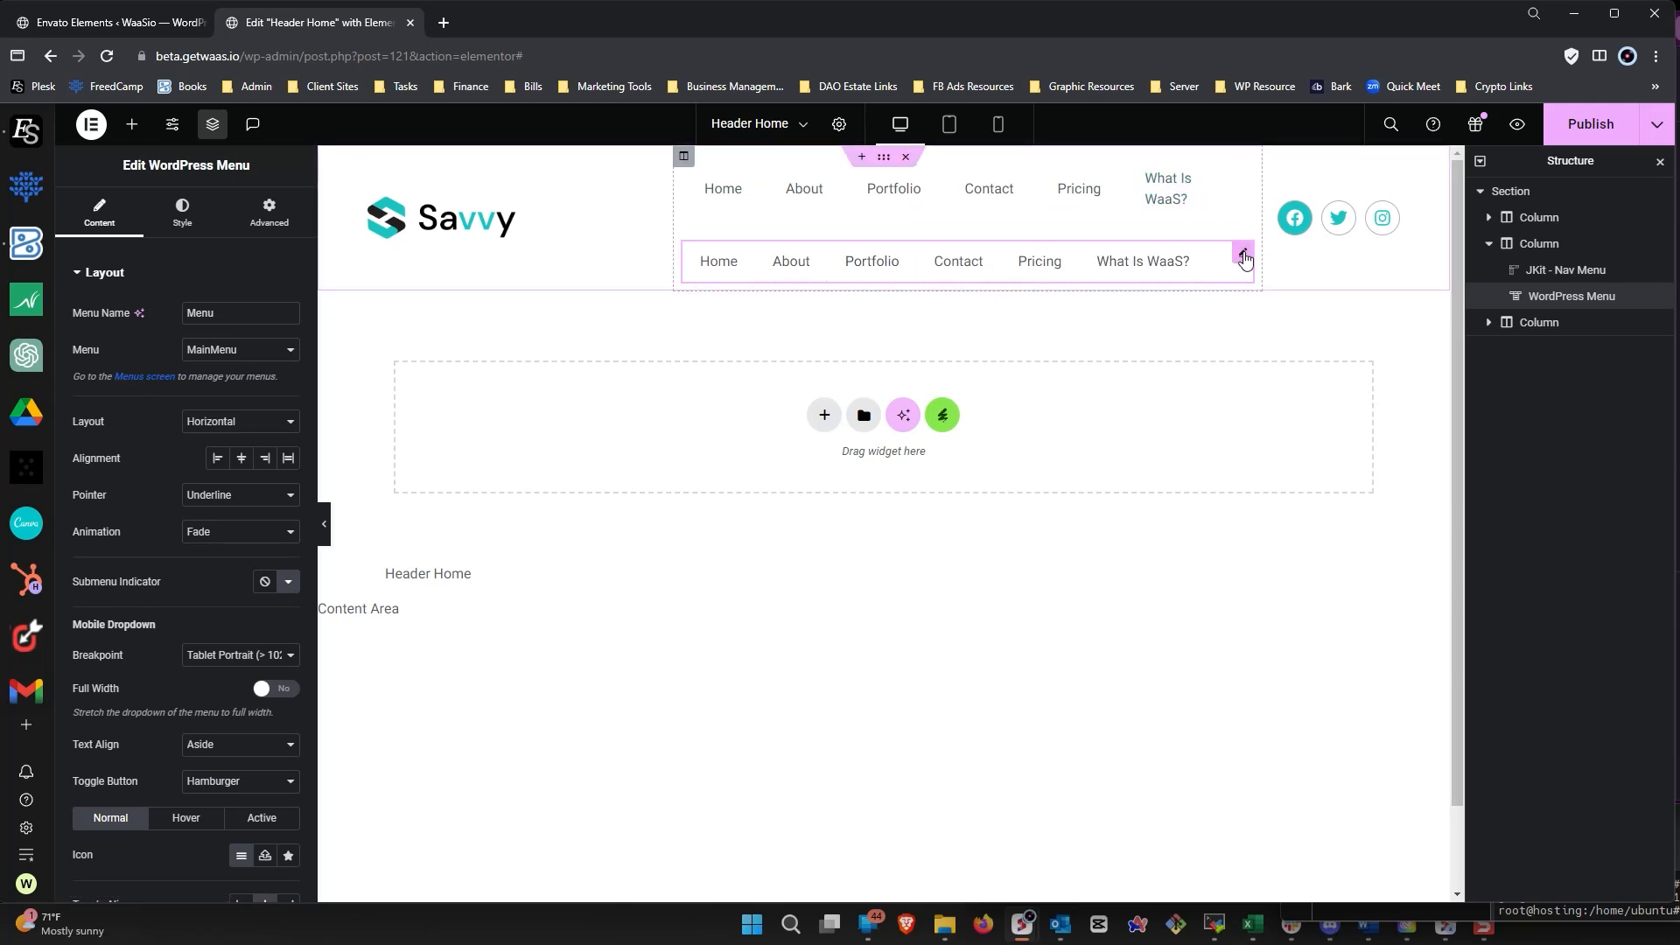
left_click(1244, 169)
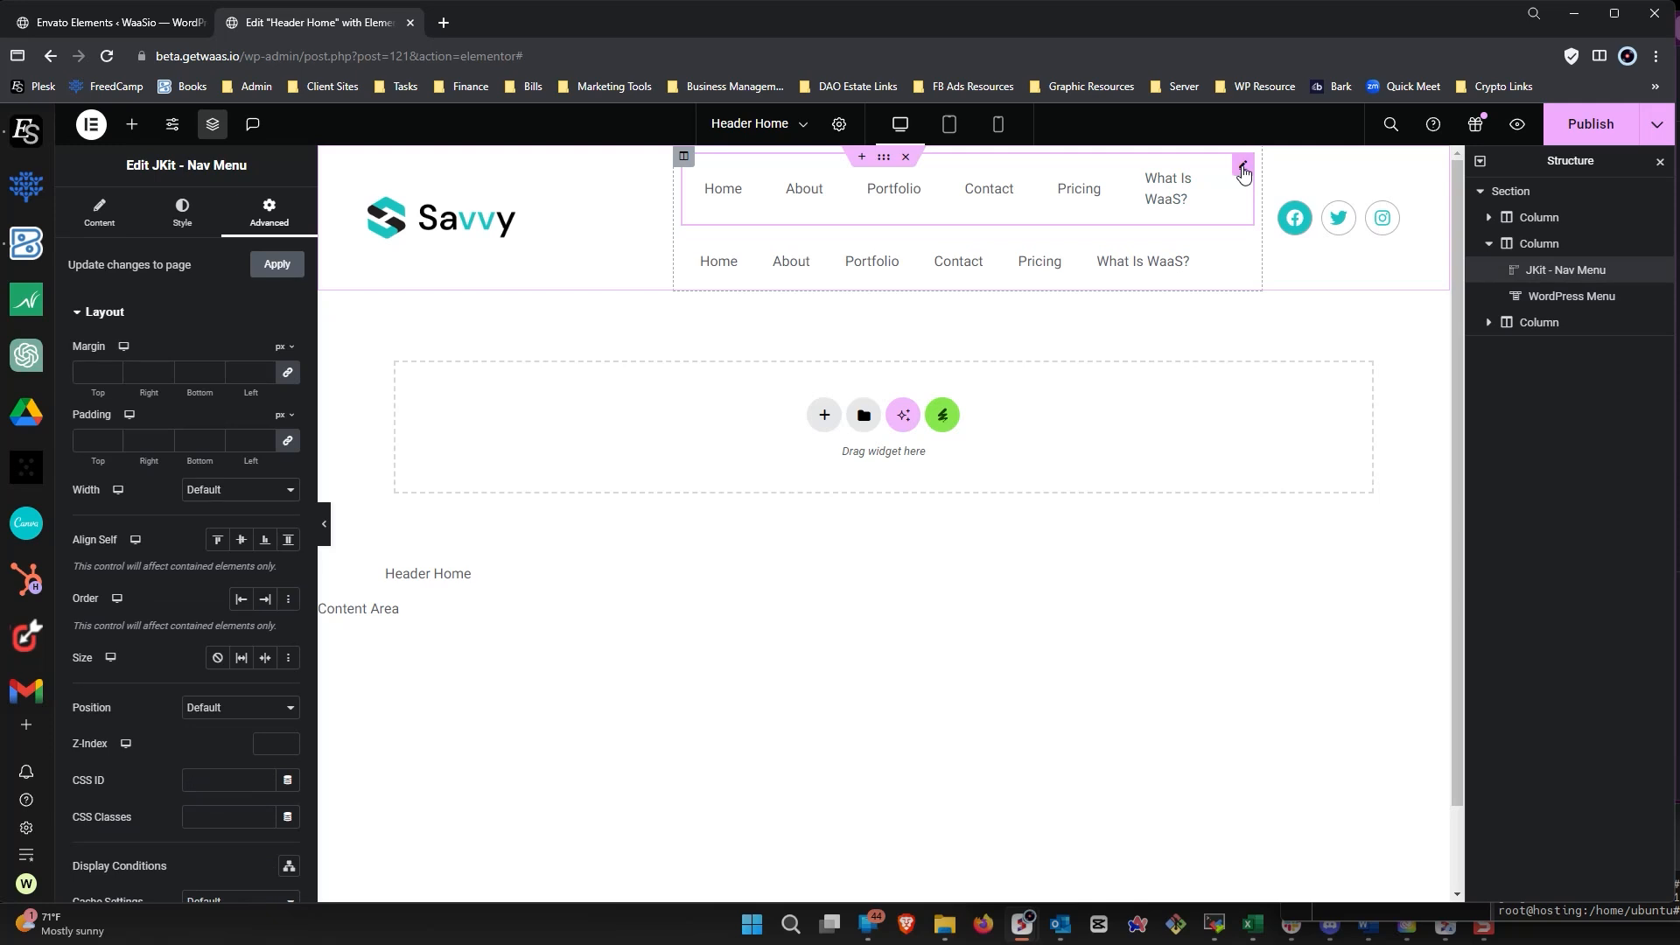
left_click(101, 224)
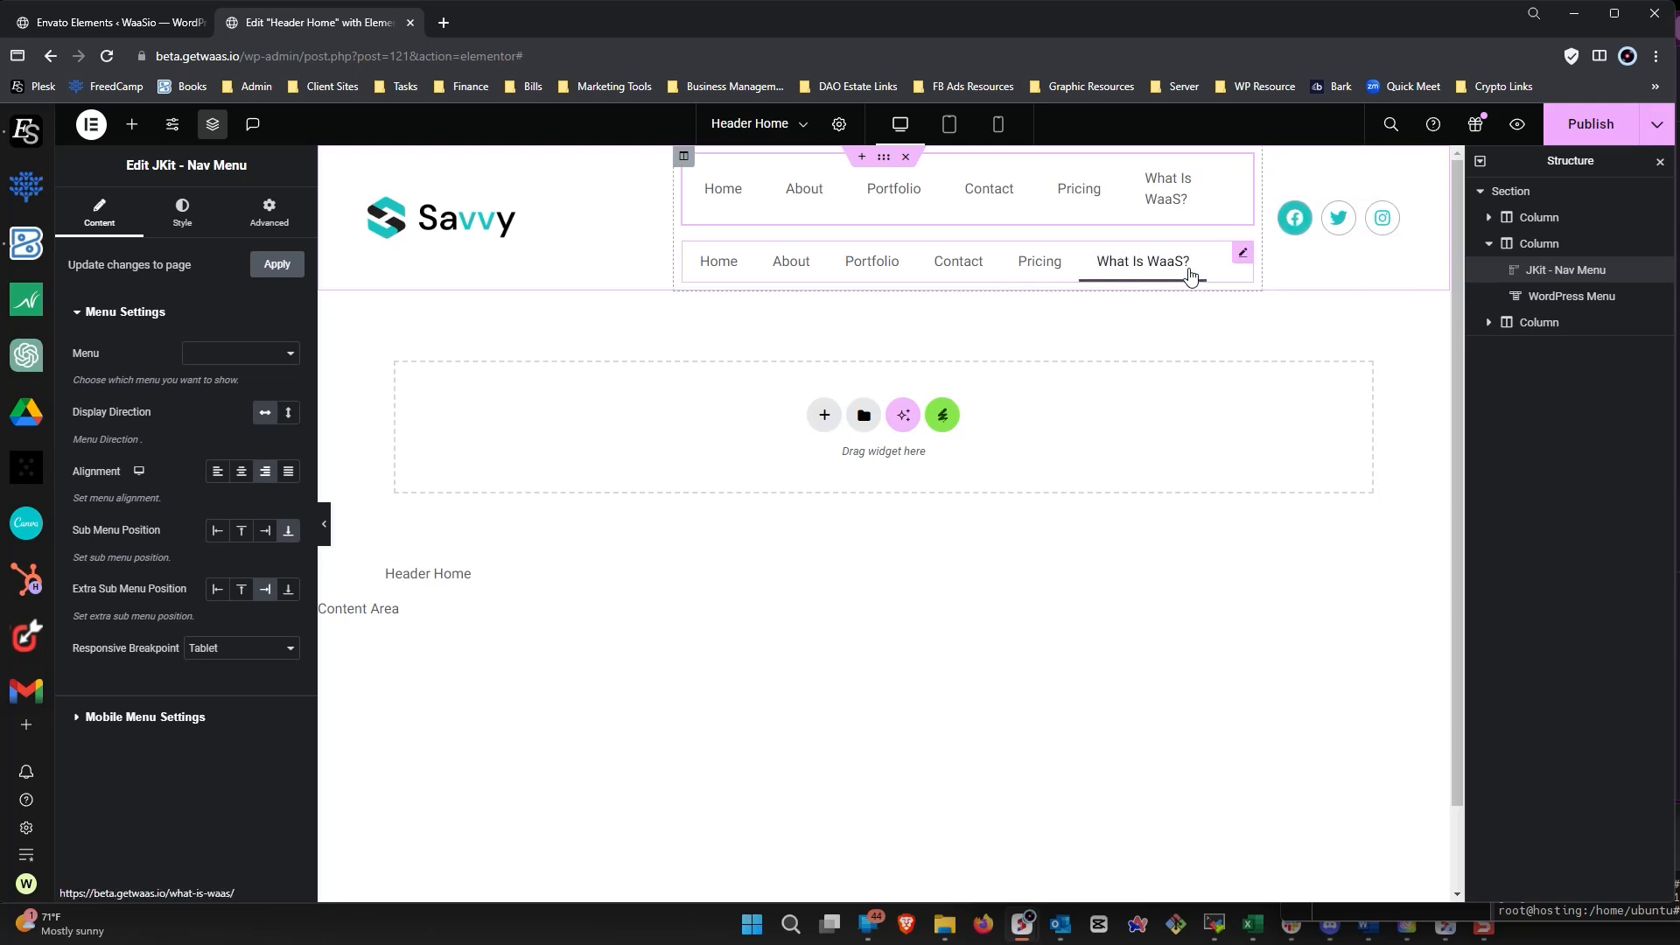
left_click(1243, 253)
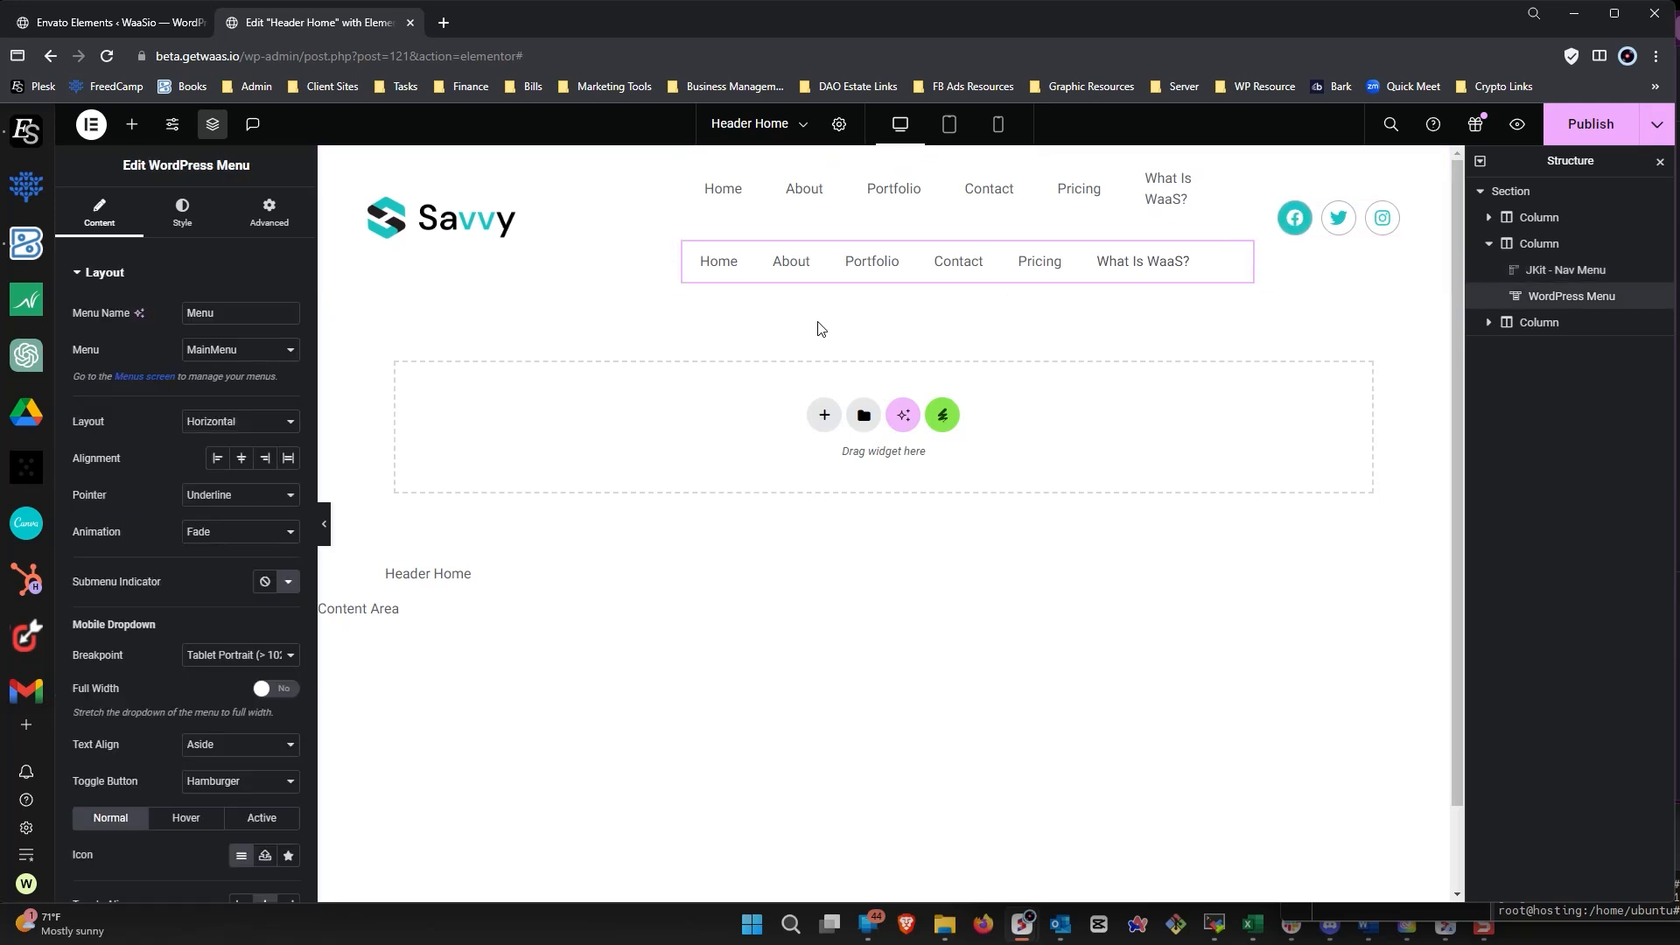
left_click(265, 459)
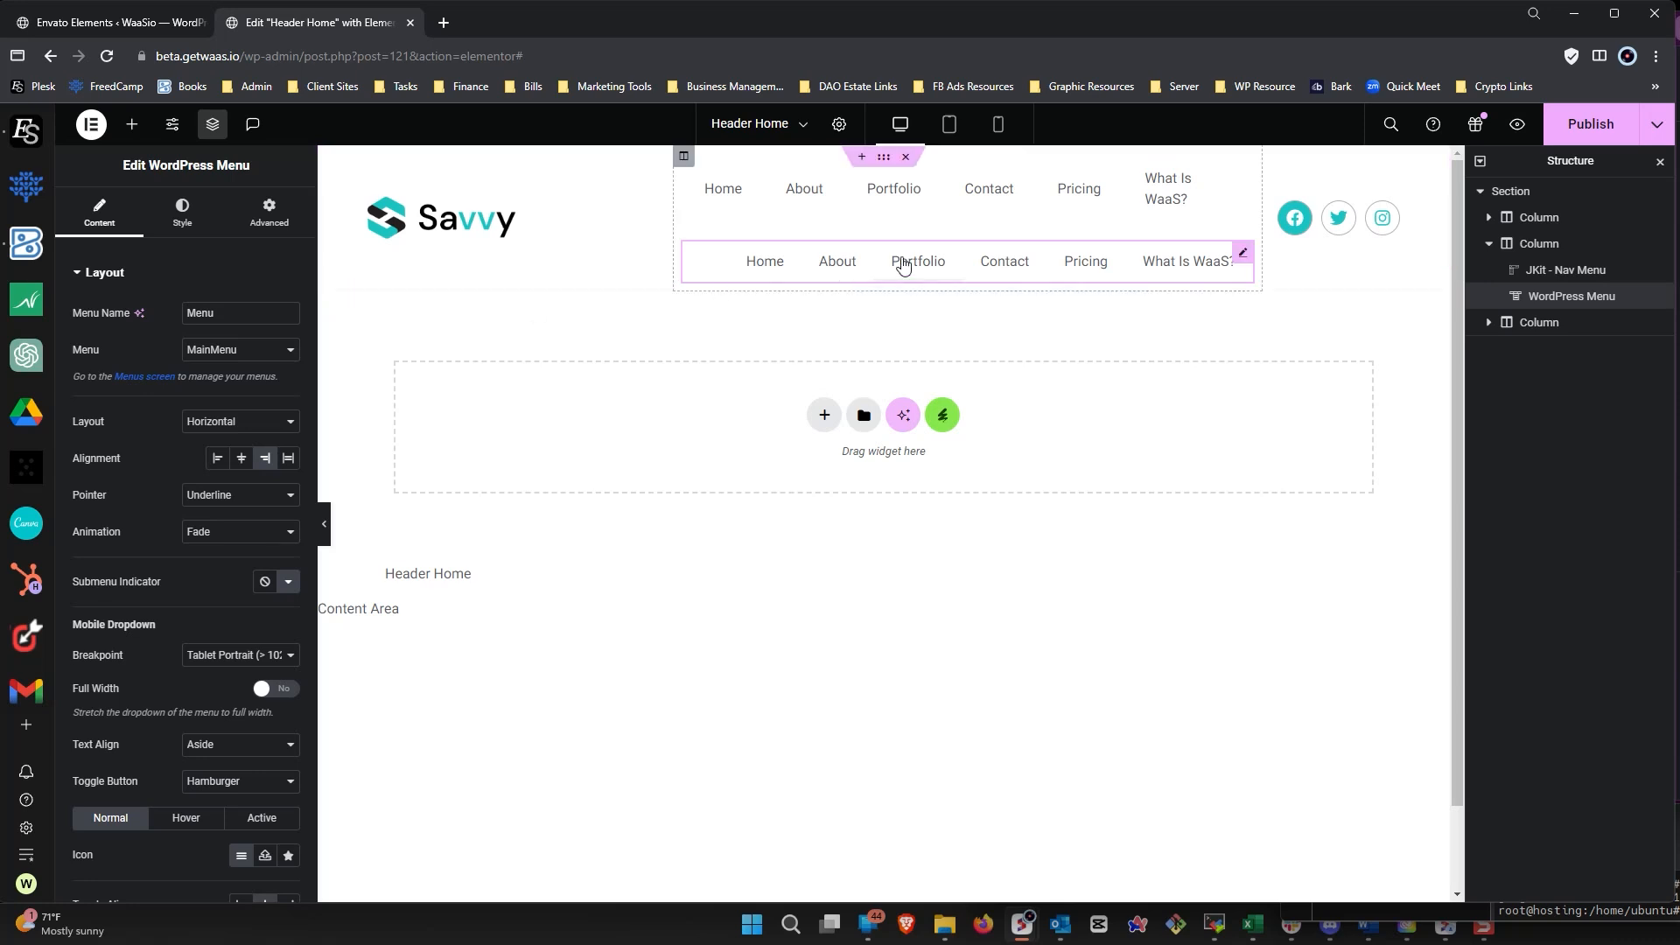
Set the WordPress menu's main menu horizontal padding to 22 px.
left_click(180, 216)
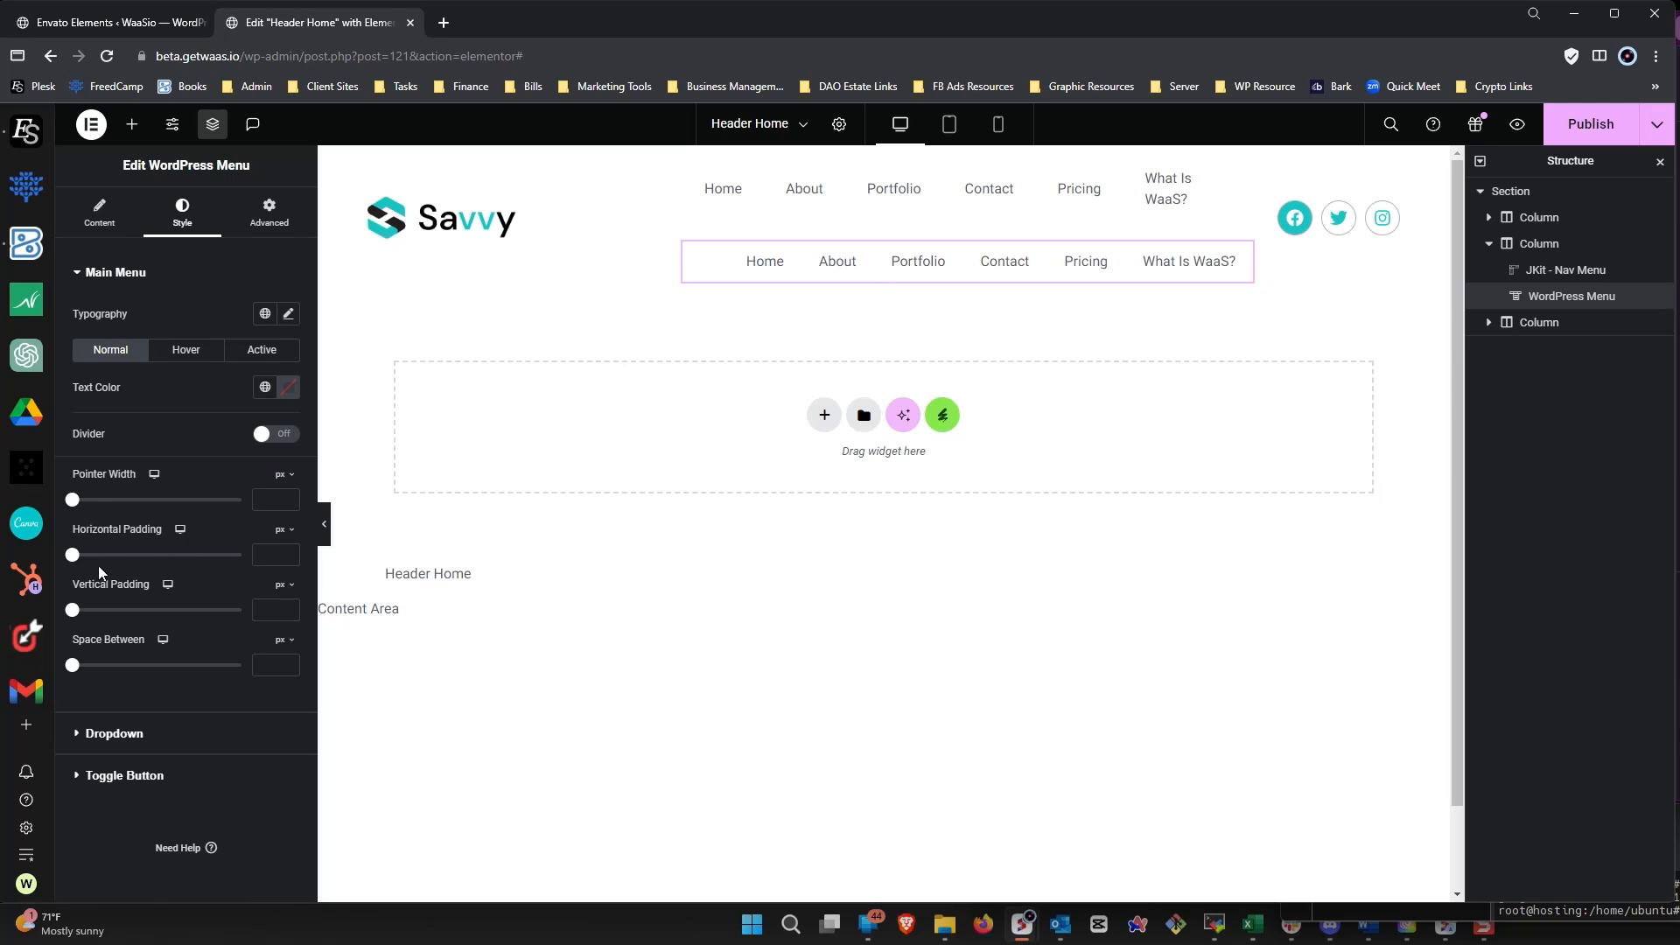
left_click_drag(72, 558, 154, 567)
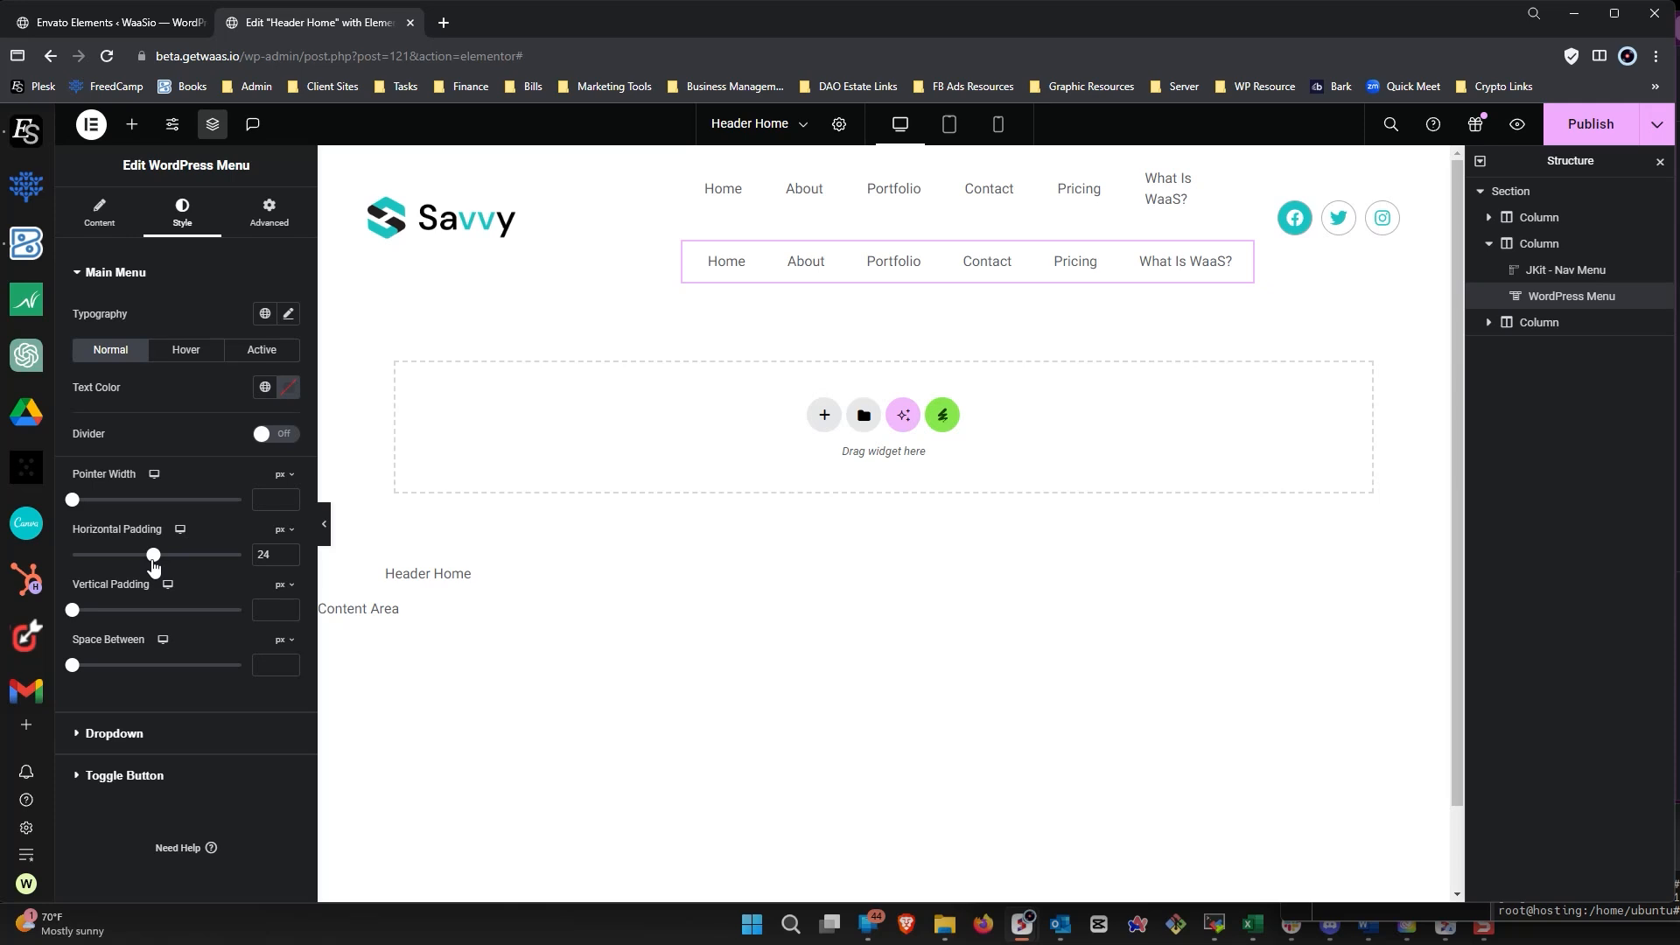
left_click(289, 558)
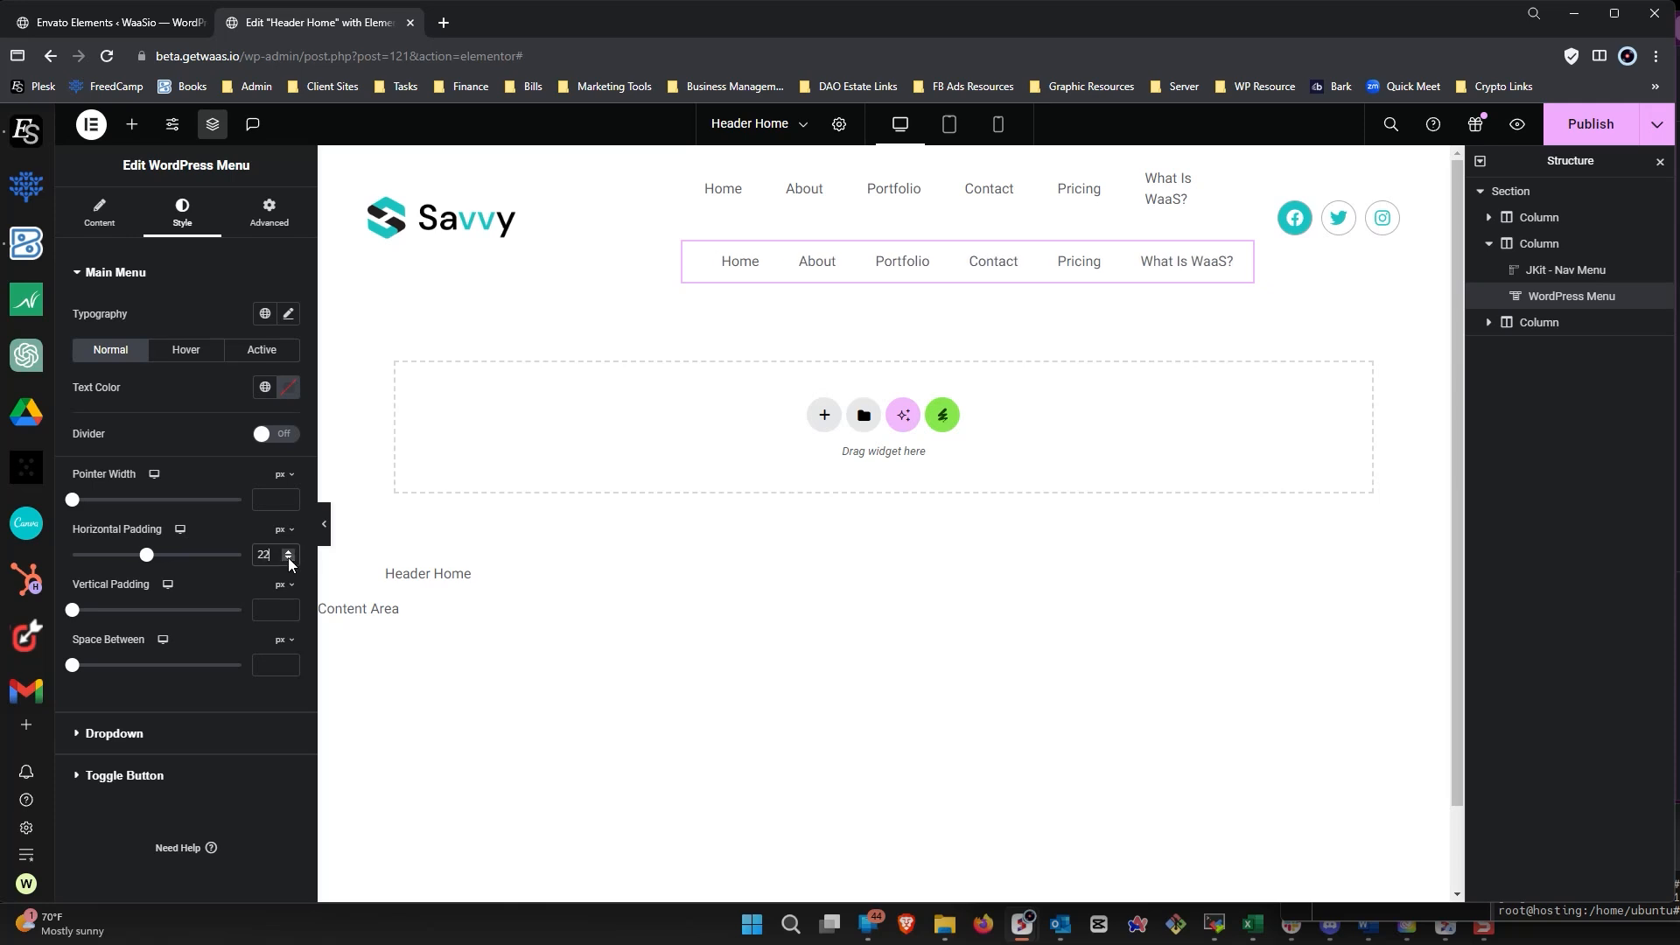
left_click(289, 559)
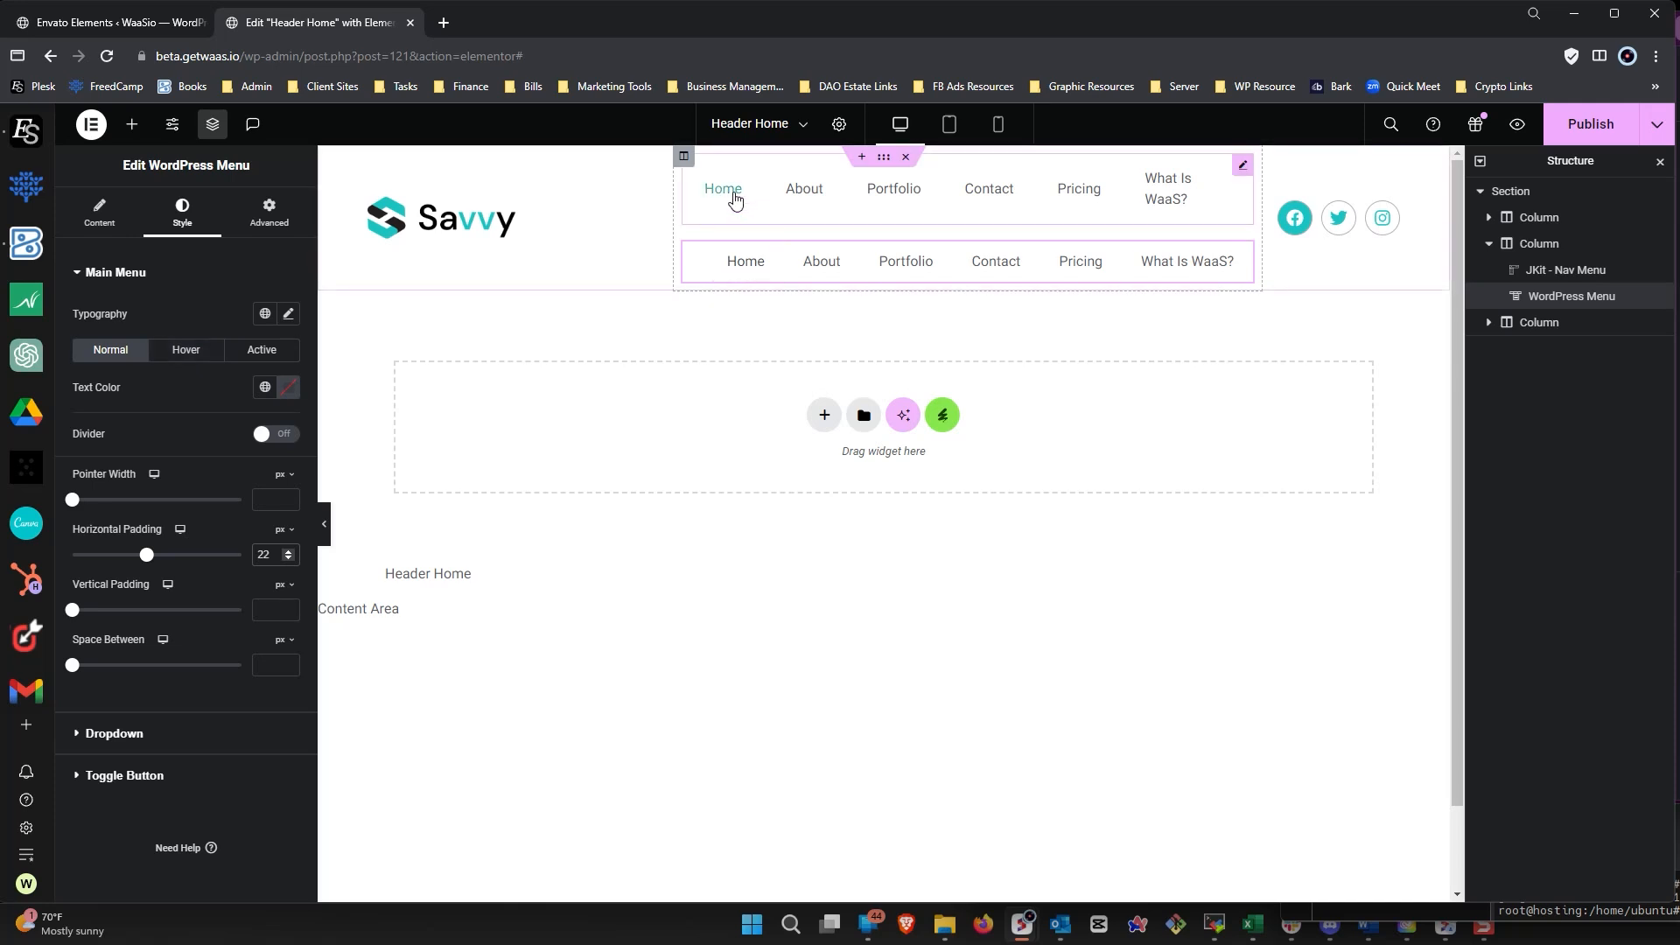
Set the WordPress menu's hover text color to the Primary global color.
left_click(188, 350)
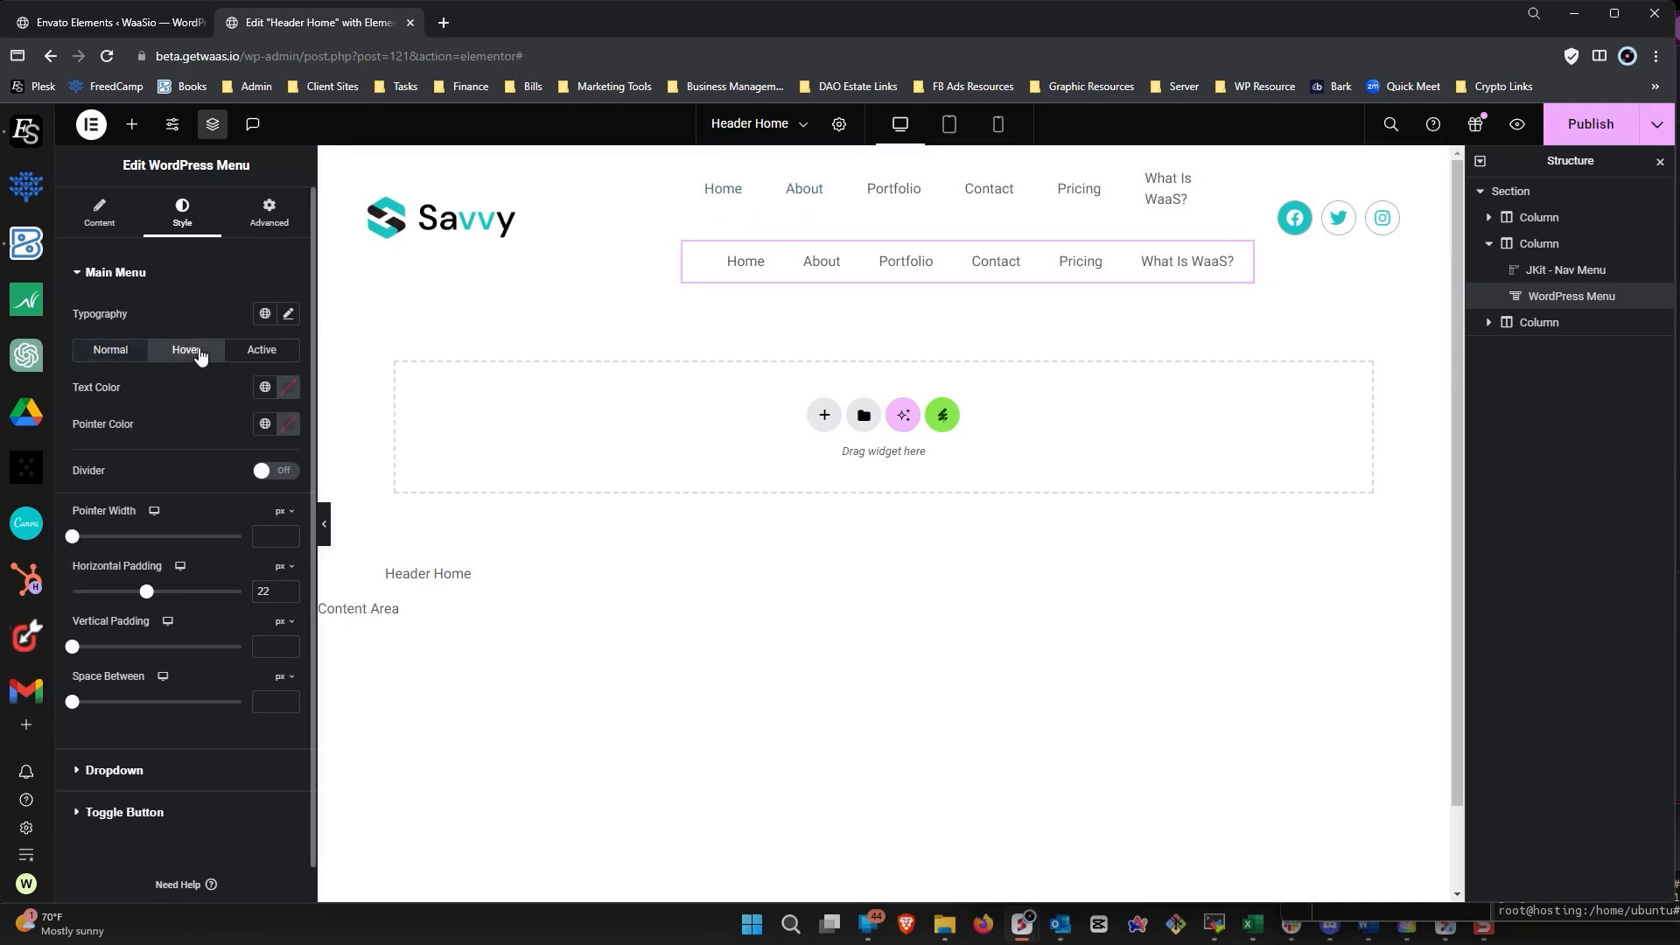
left_click(268, 389)
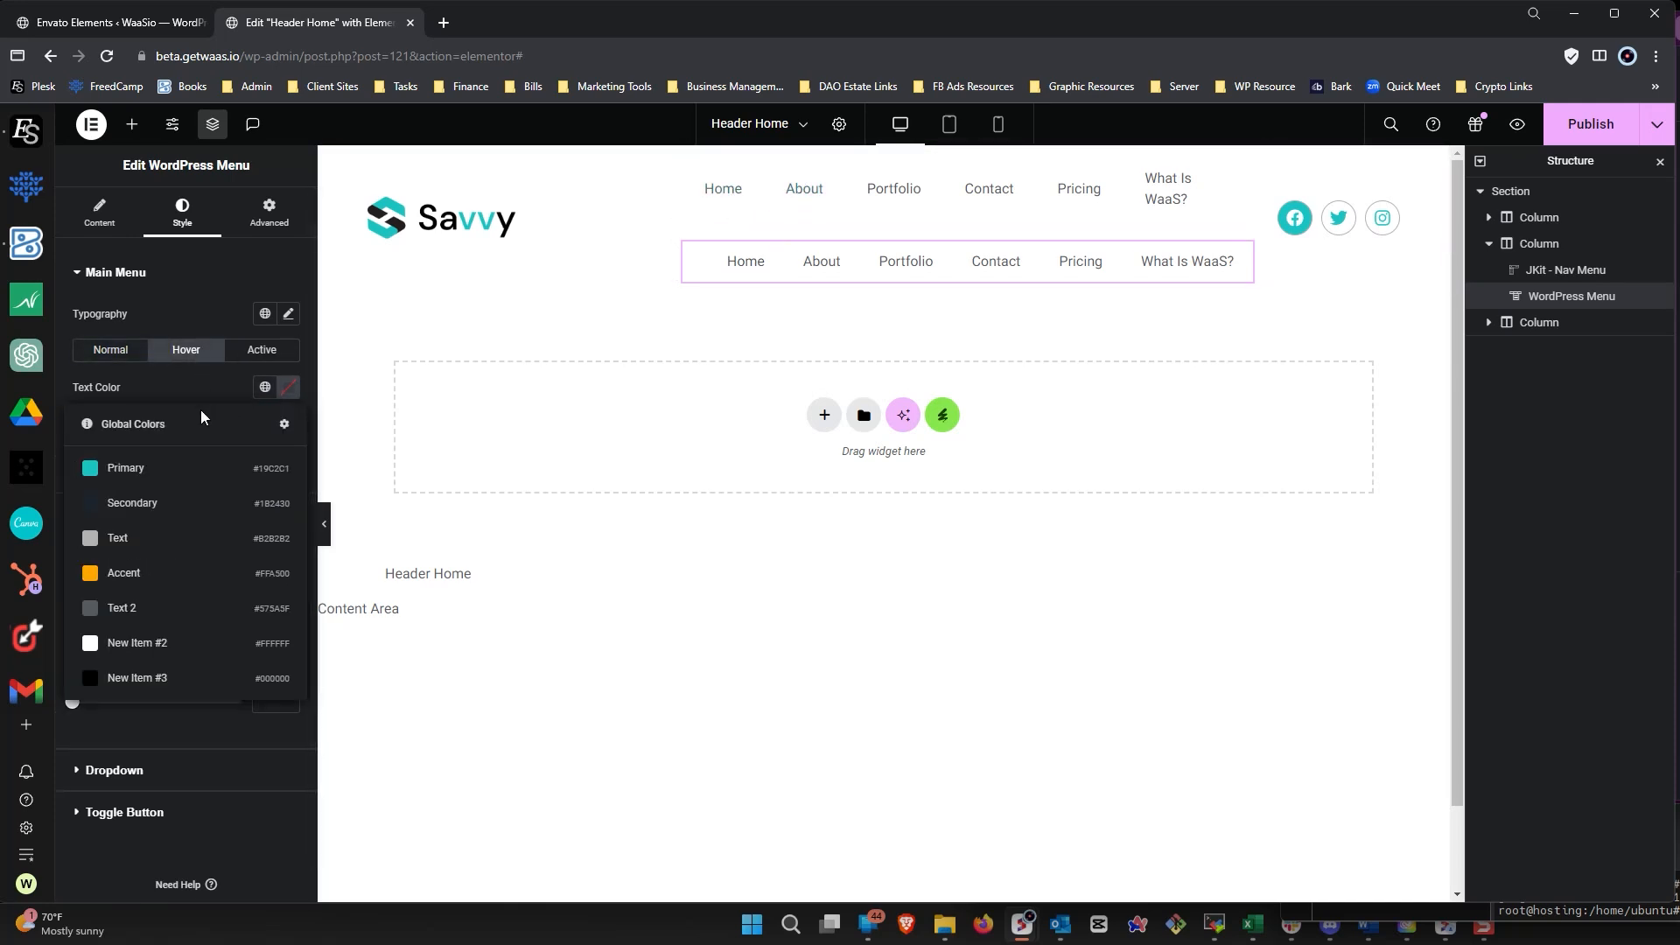
left_click(114, 470)
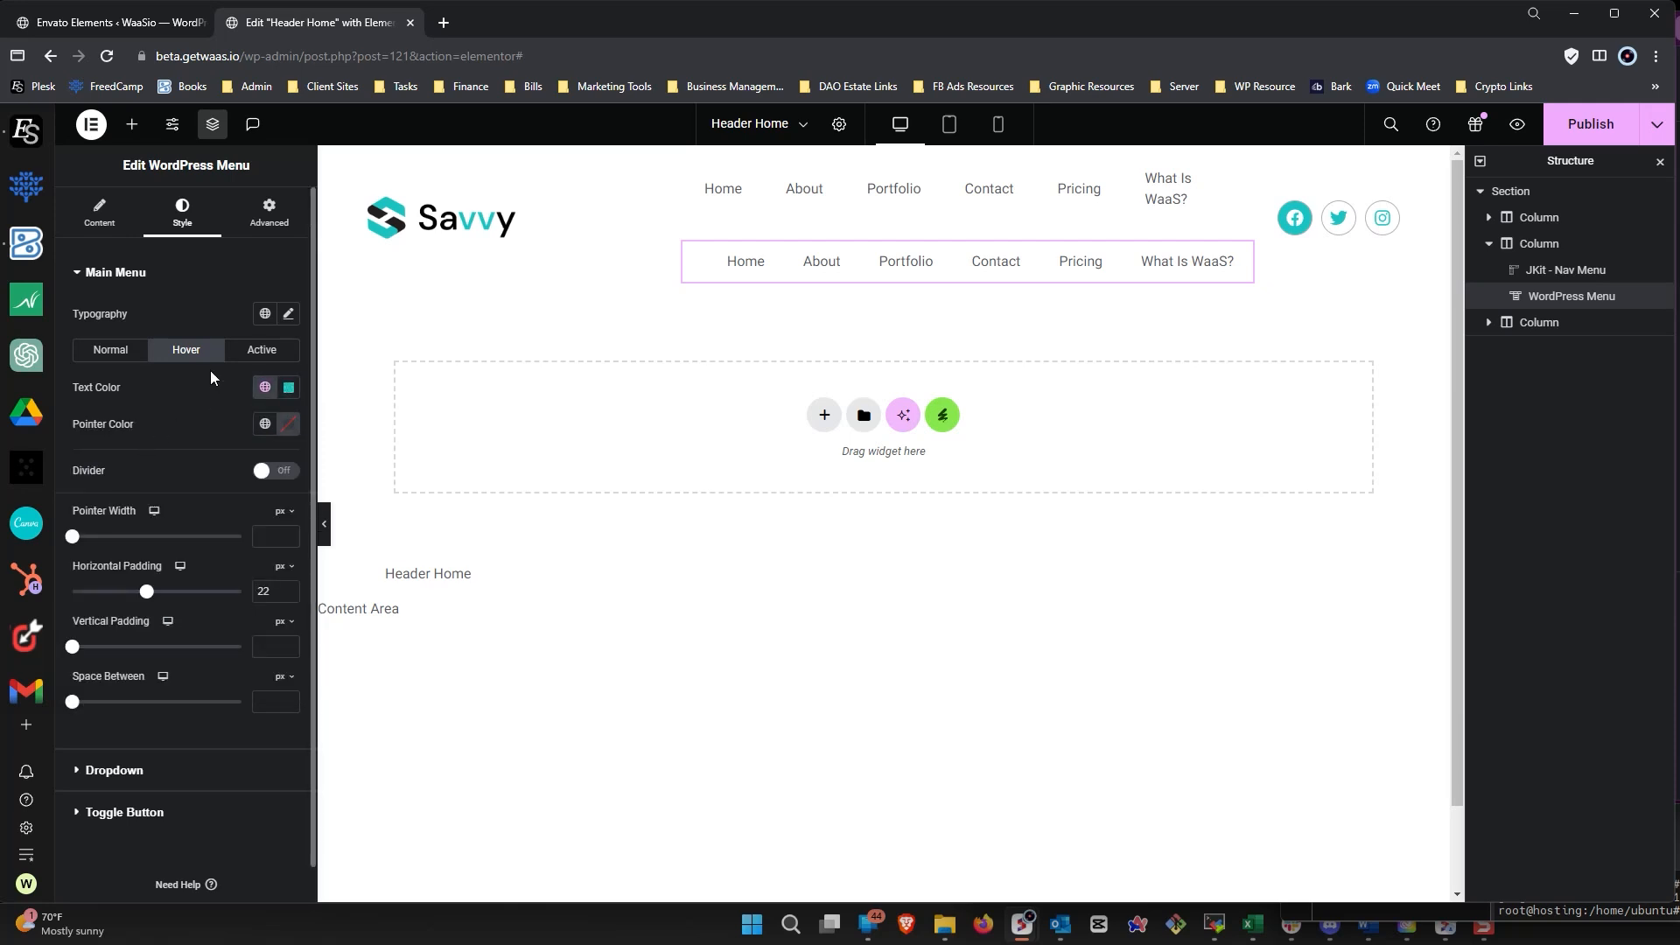
Set the menu's active-state text color to the Secondary global color and its pointer color to fully transparent white, #FFFFFF00.
left_click(262, 349)
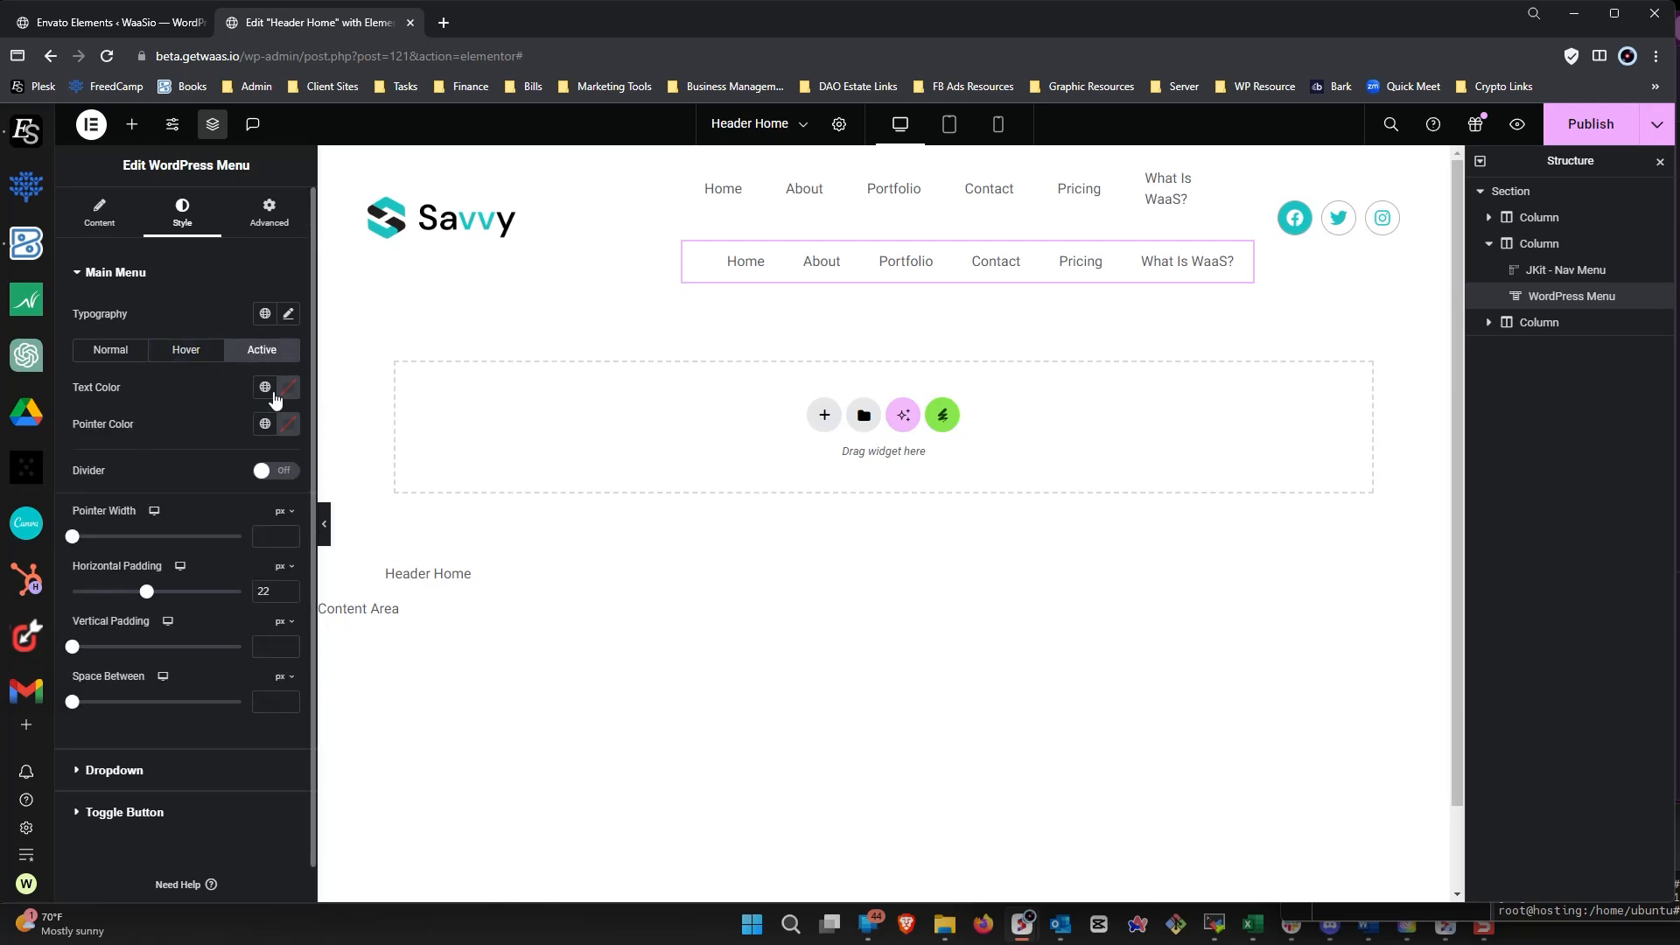
left_click(265, 389)
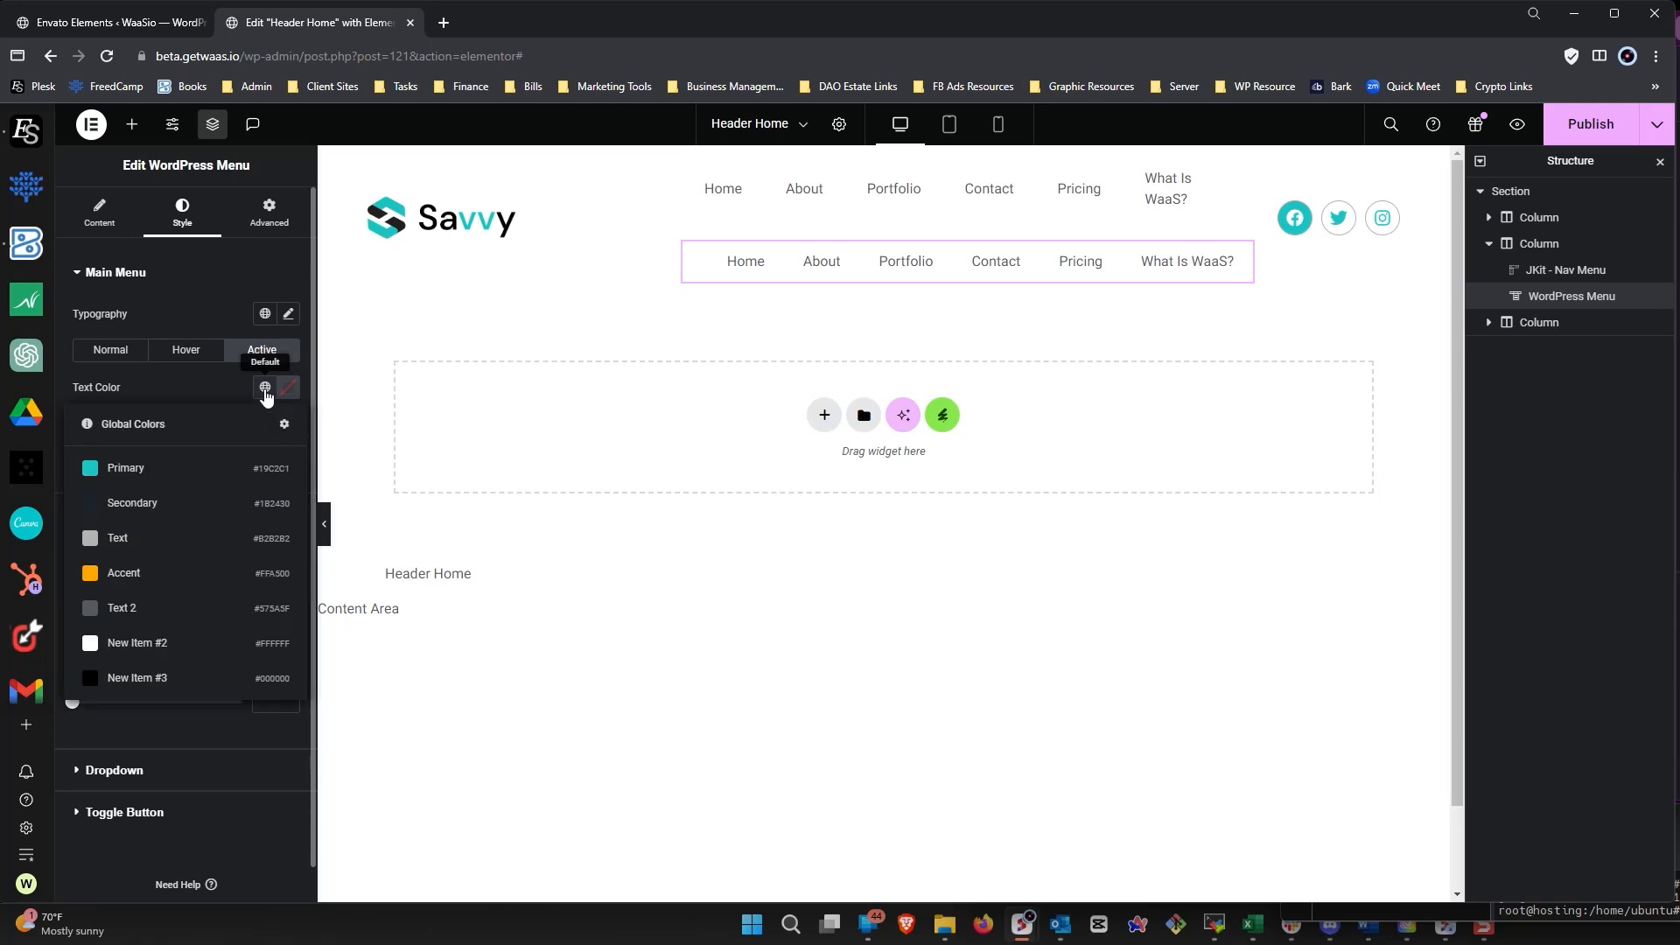
left_click(131, 503)
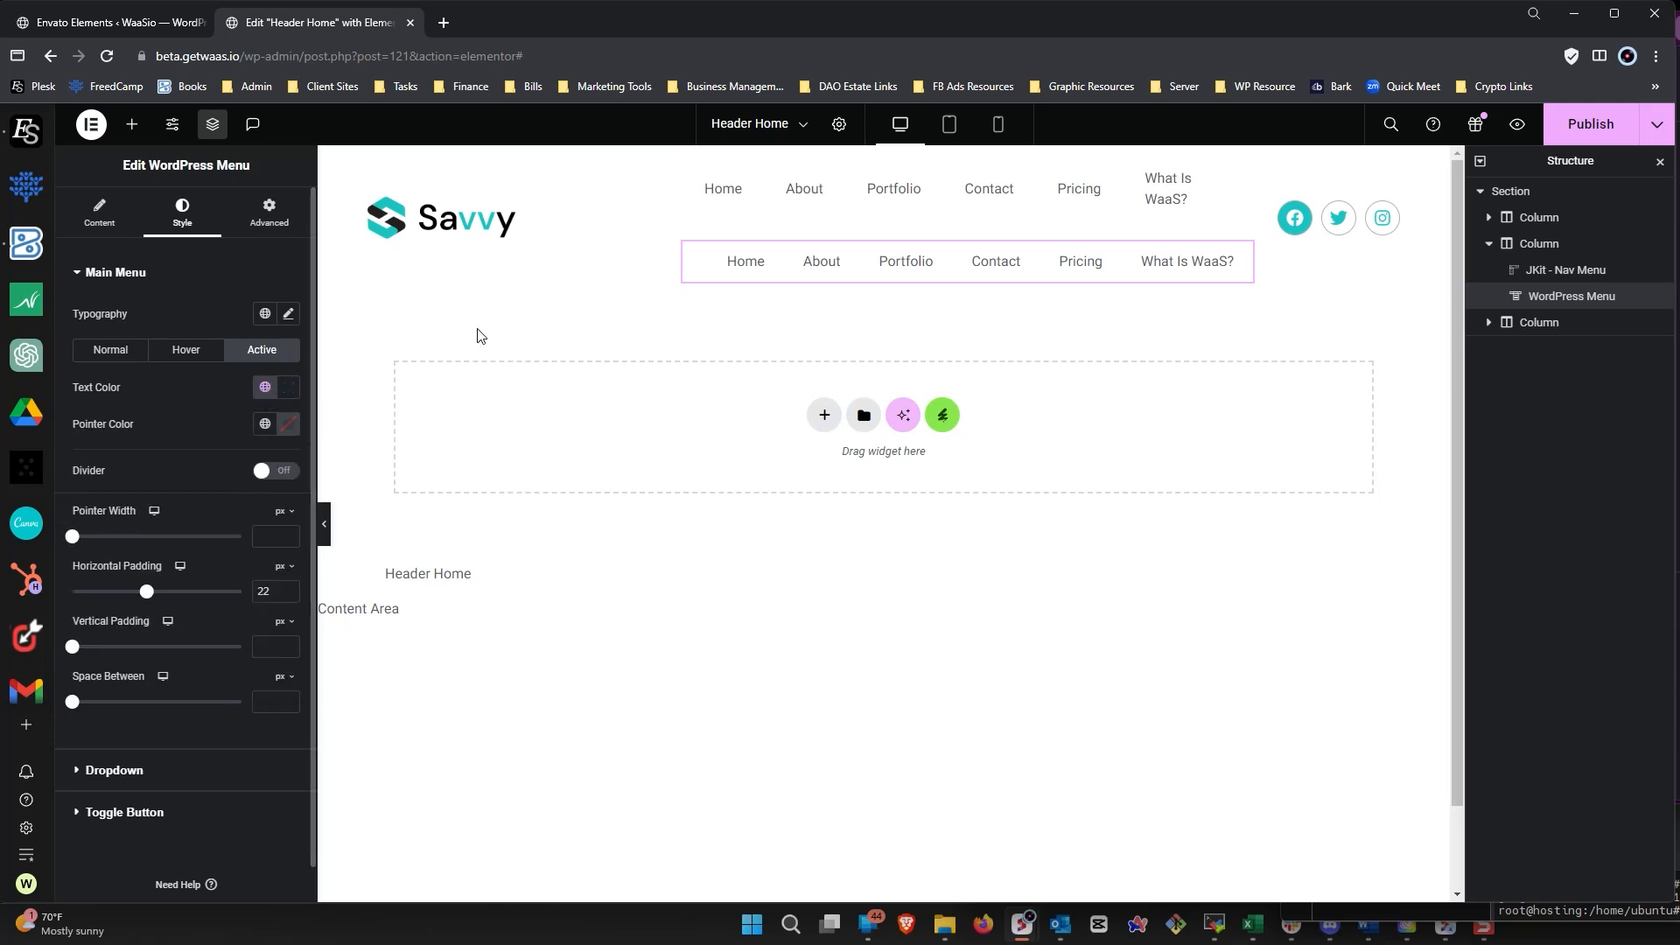
left_click(265, 425)
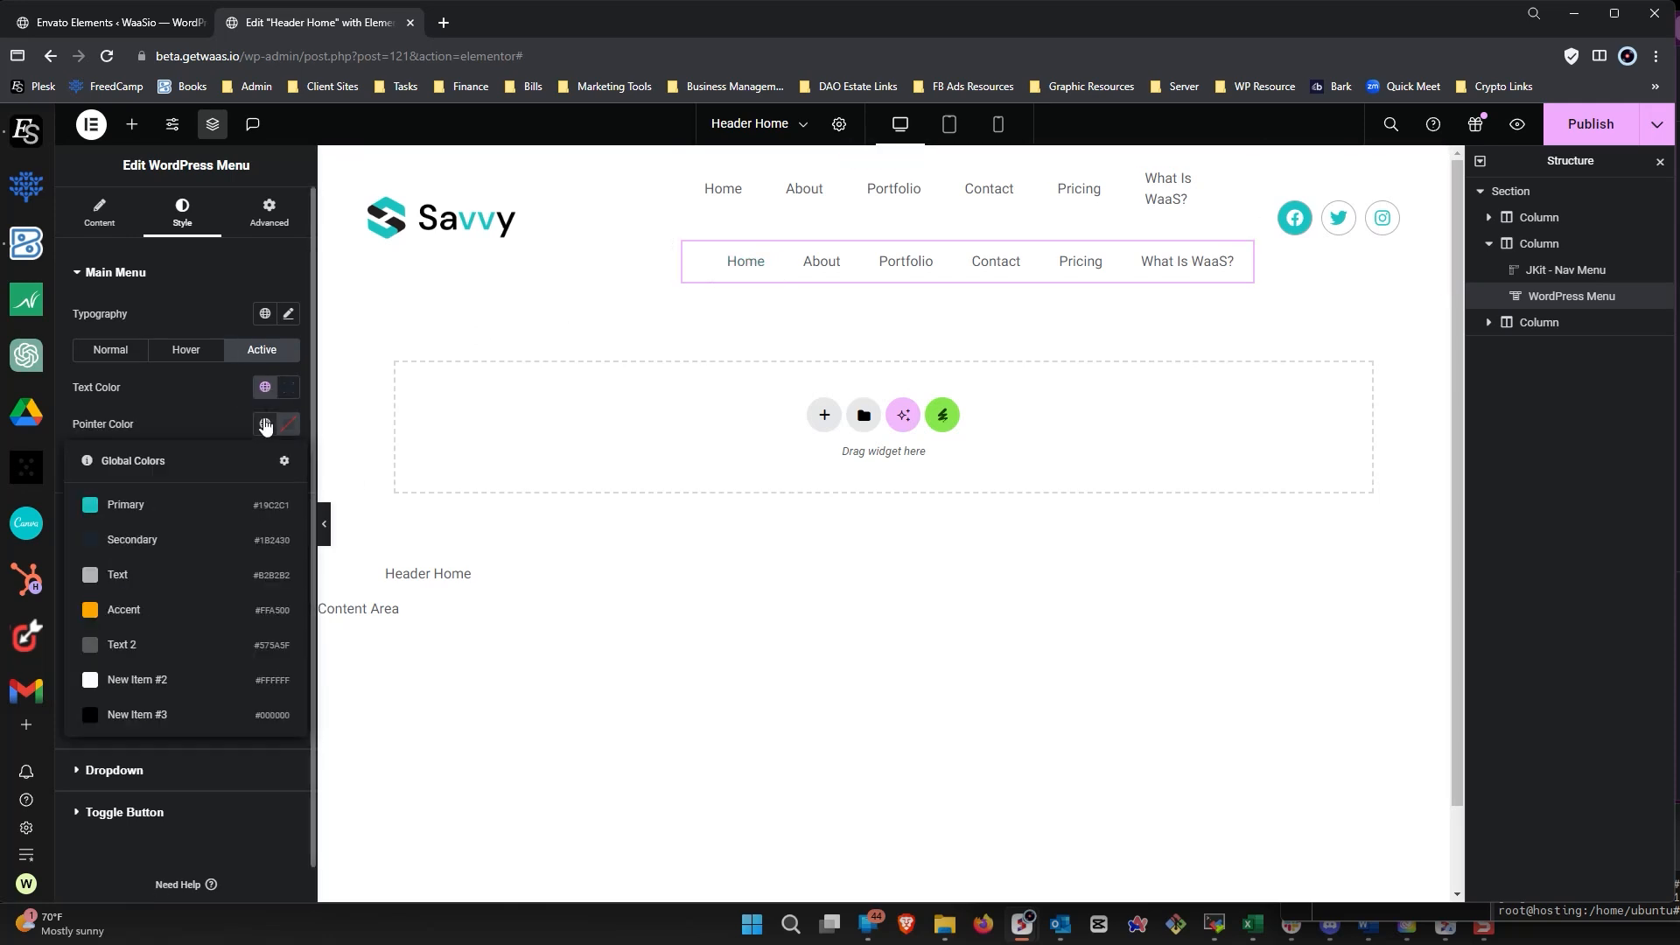
left_click(289, 424)
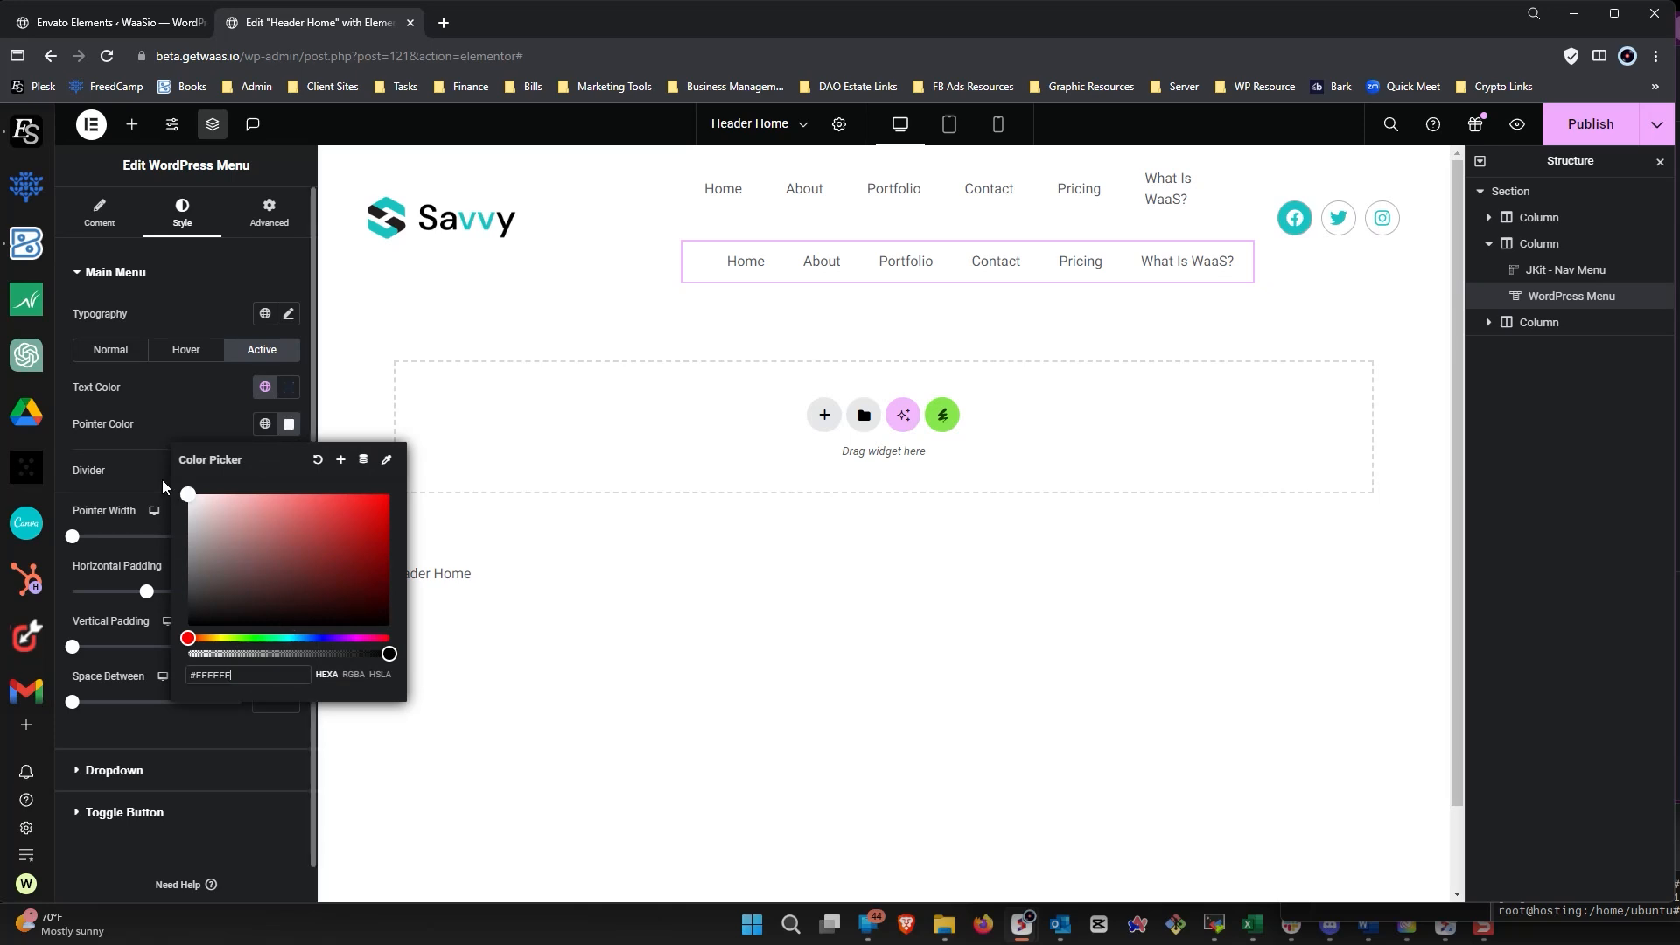
left_click_drag(389, 656, 123, 665)
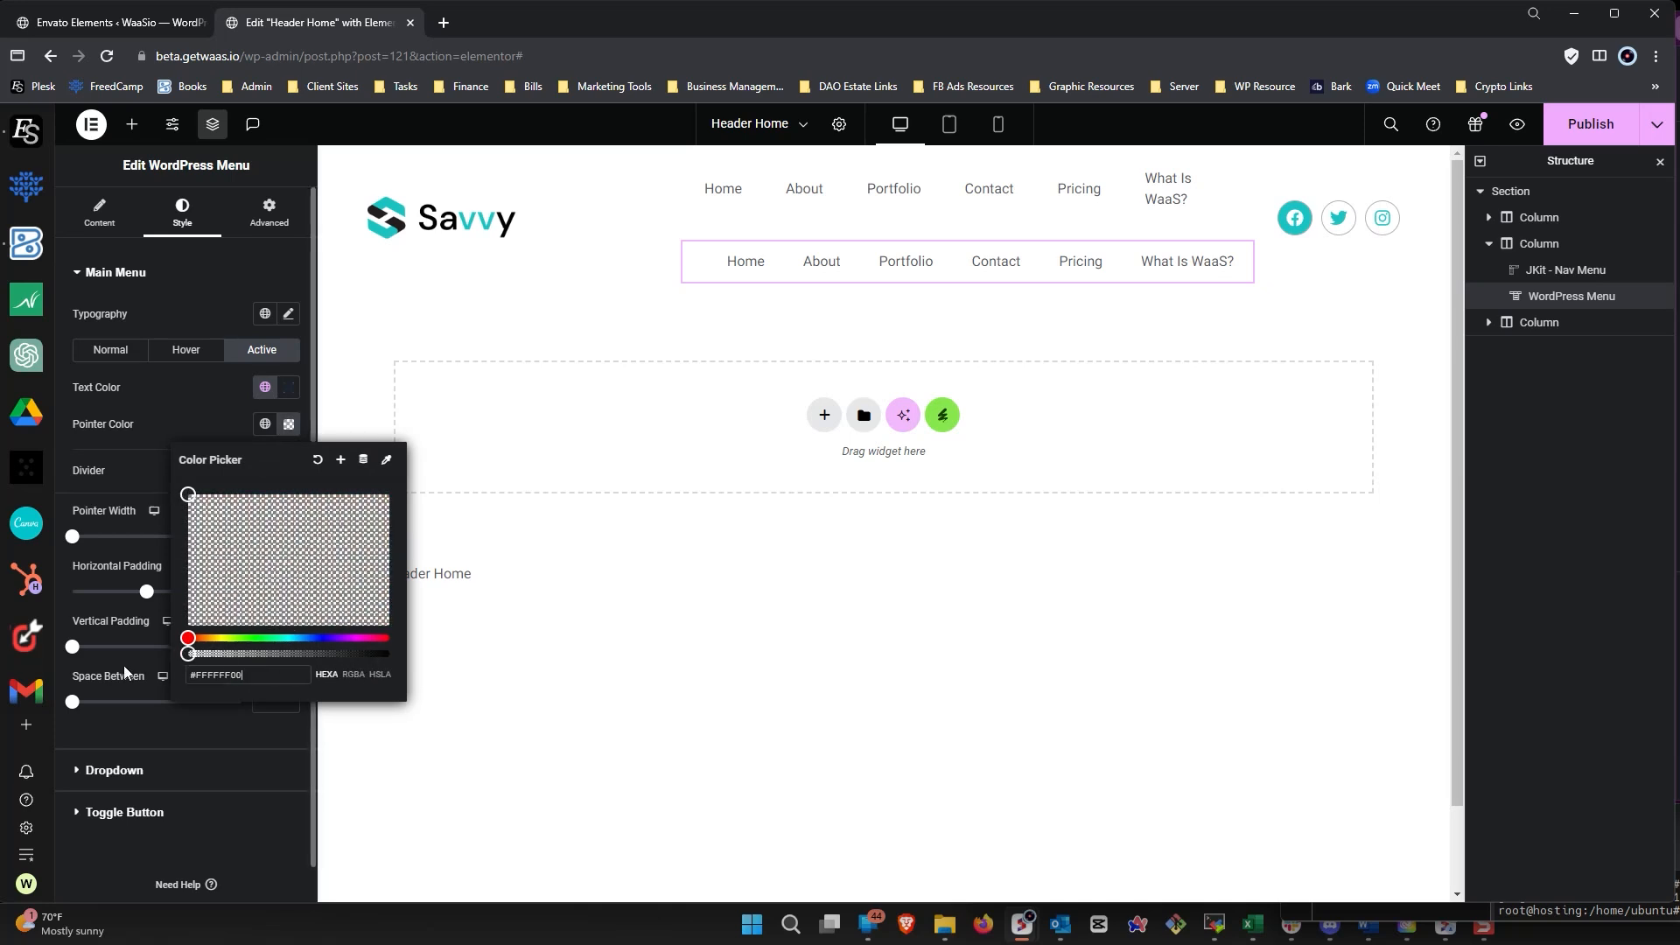
left_click(281, 396)
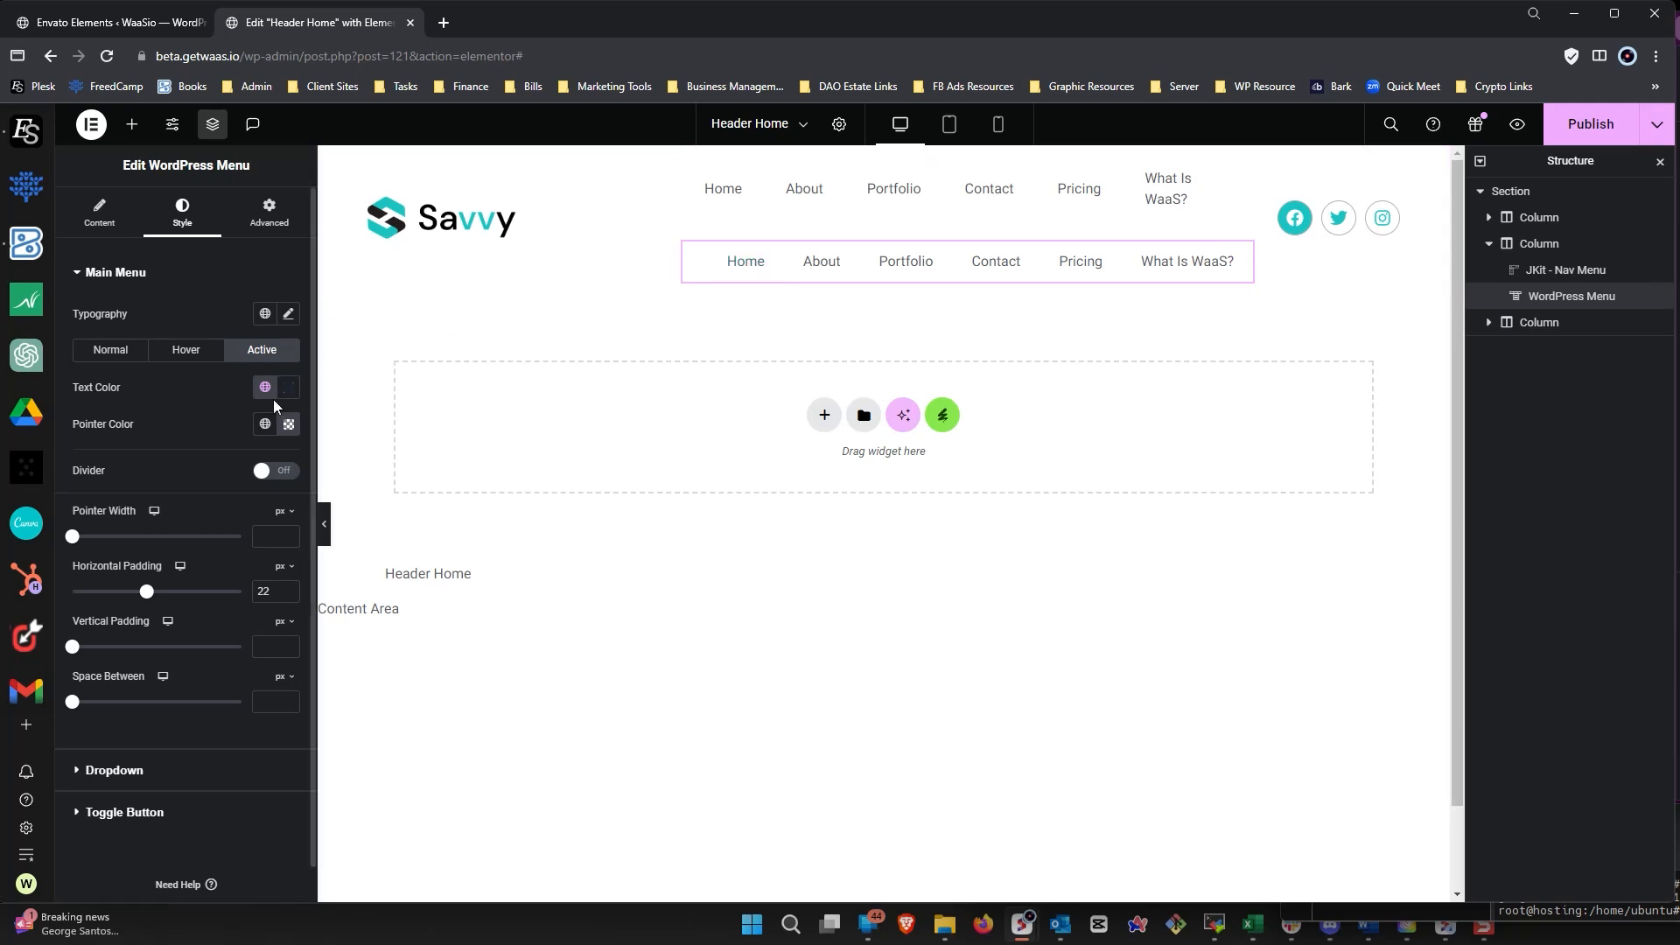
Set the WordPress menu's normal text color to the Secondary global color.
left_click(112, 352)
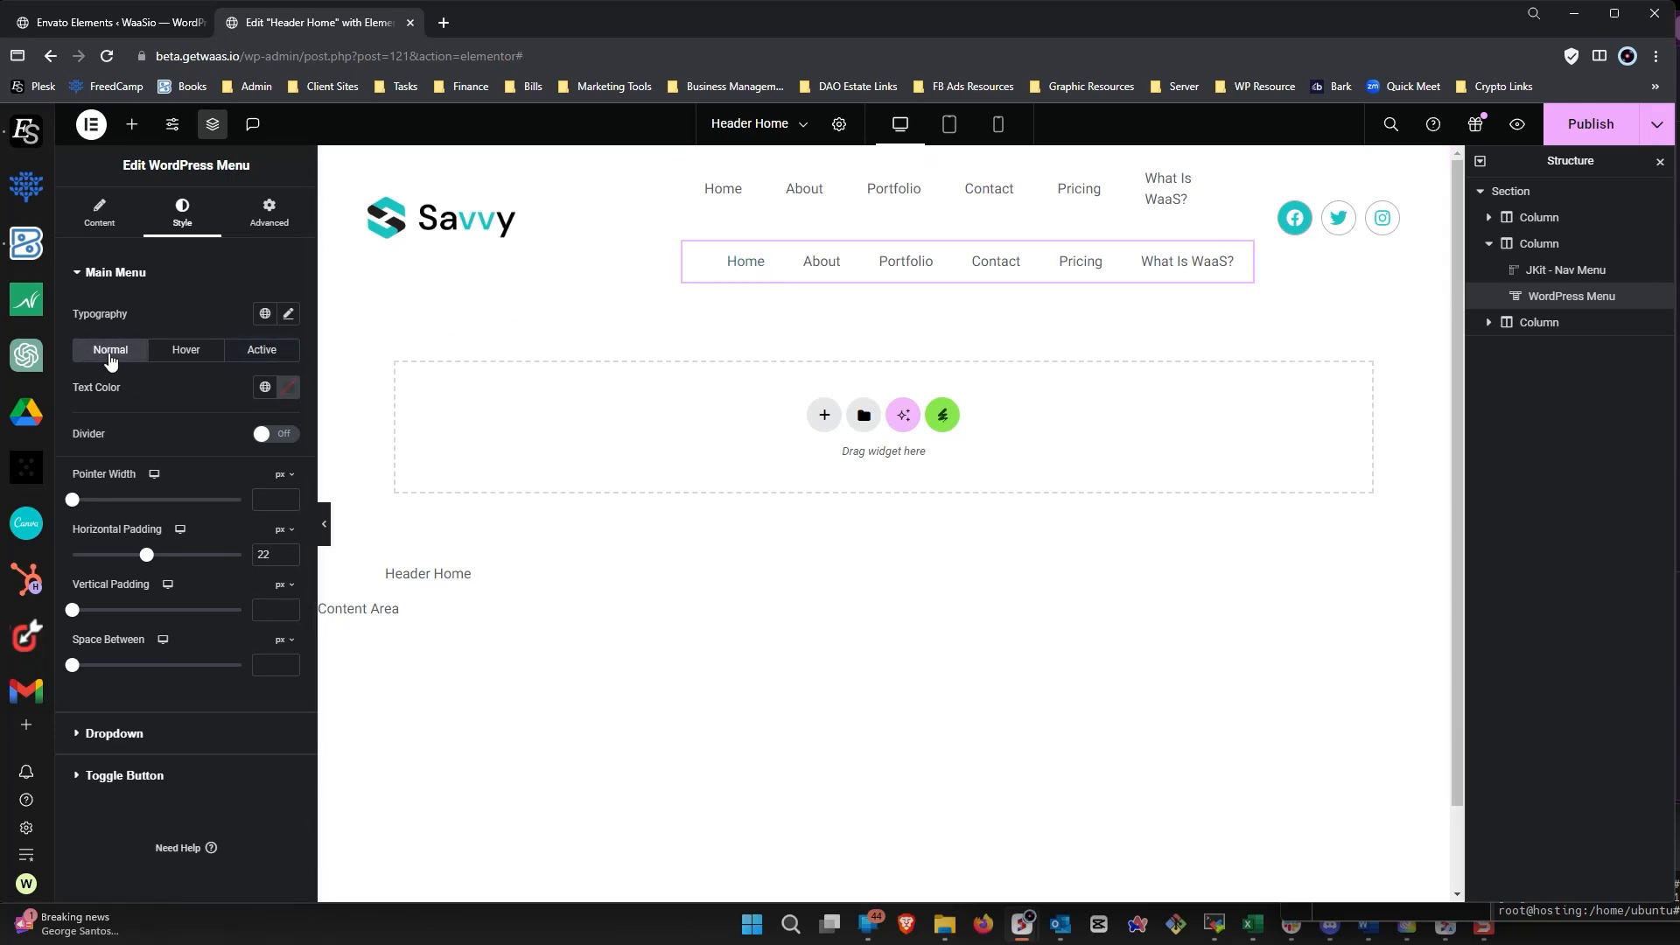
left_click(265, 390)
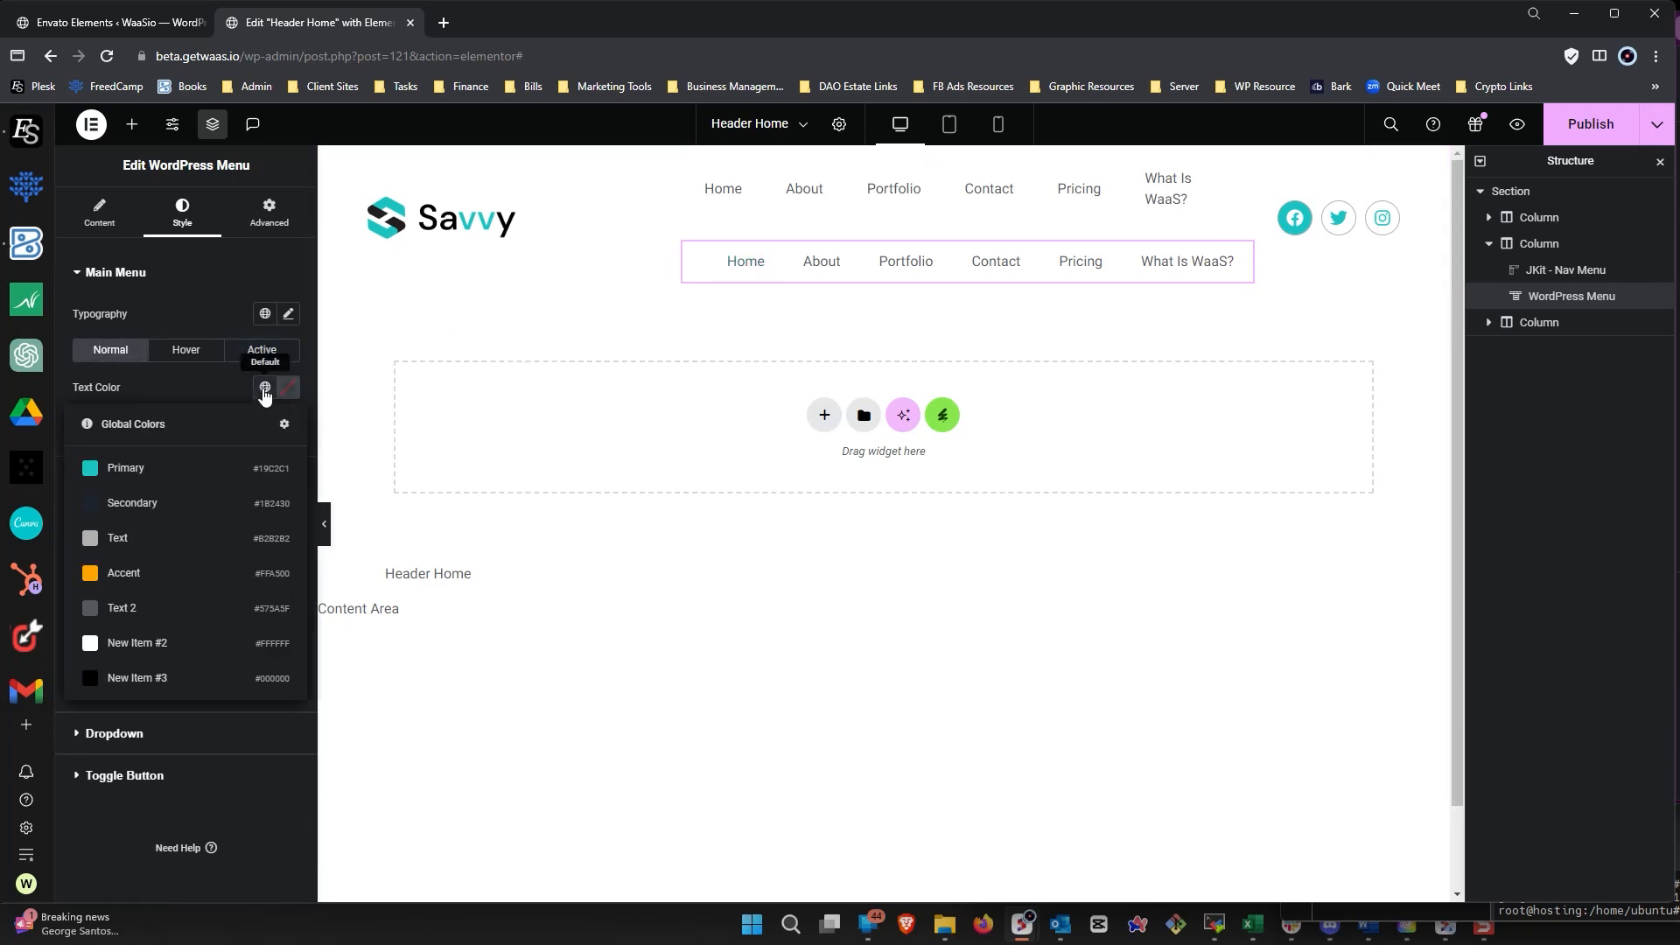
left_click(241, 504)
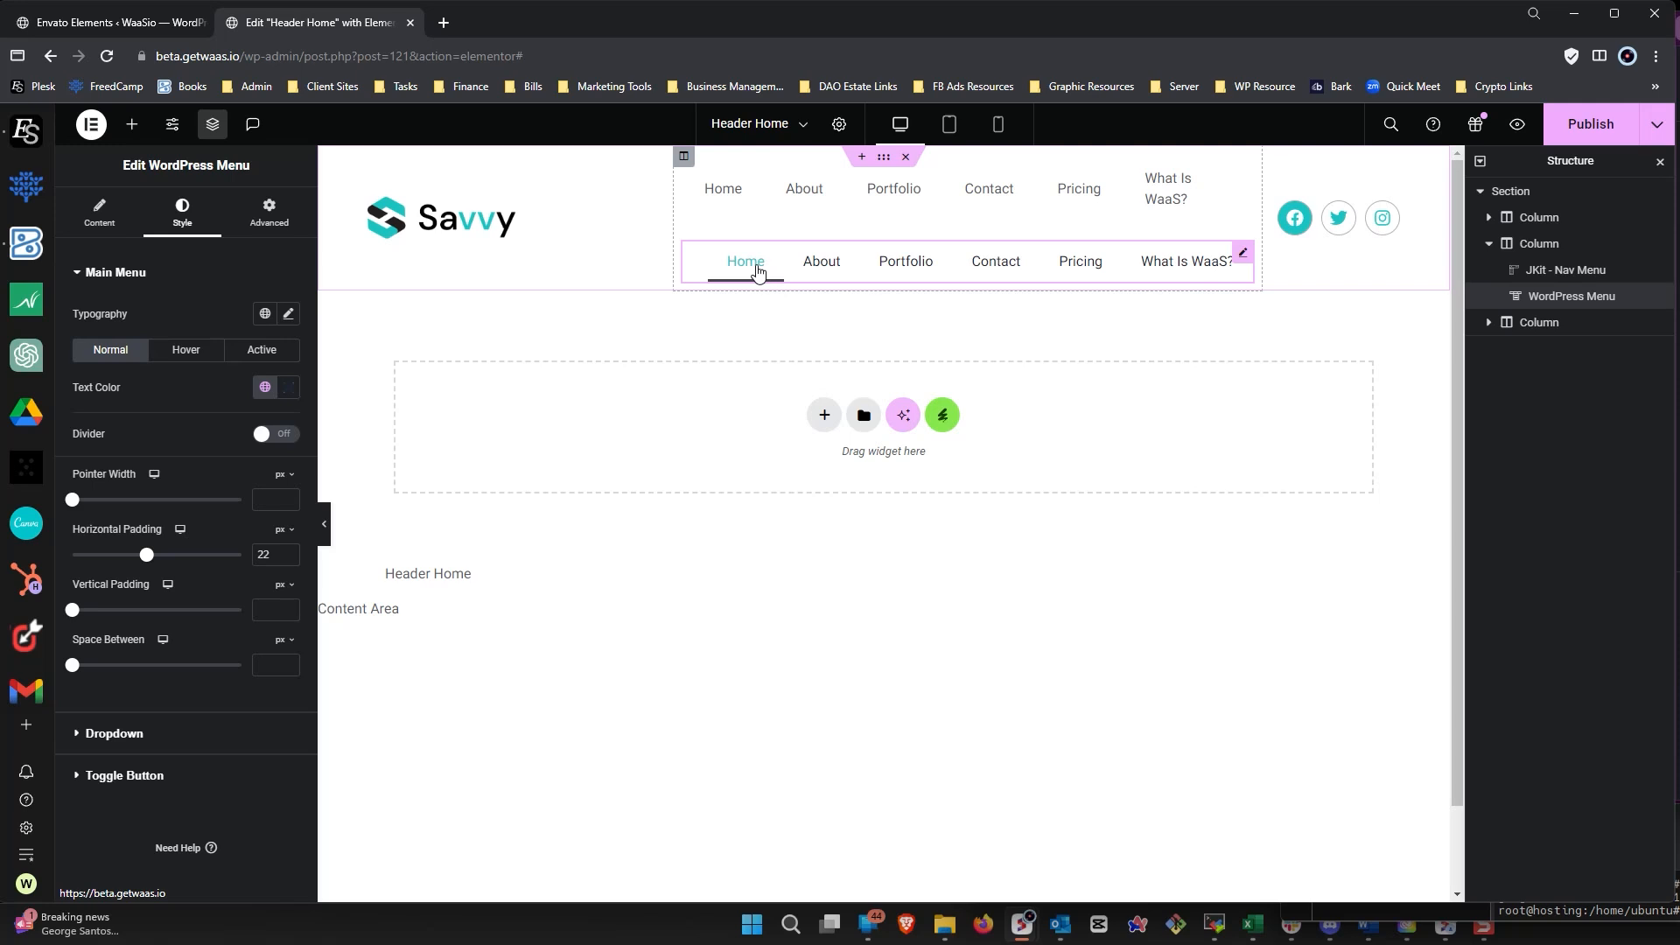
Set the WordPress menu's hover pointer color to the Primary global color.
left_click(187, 350)
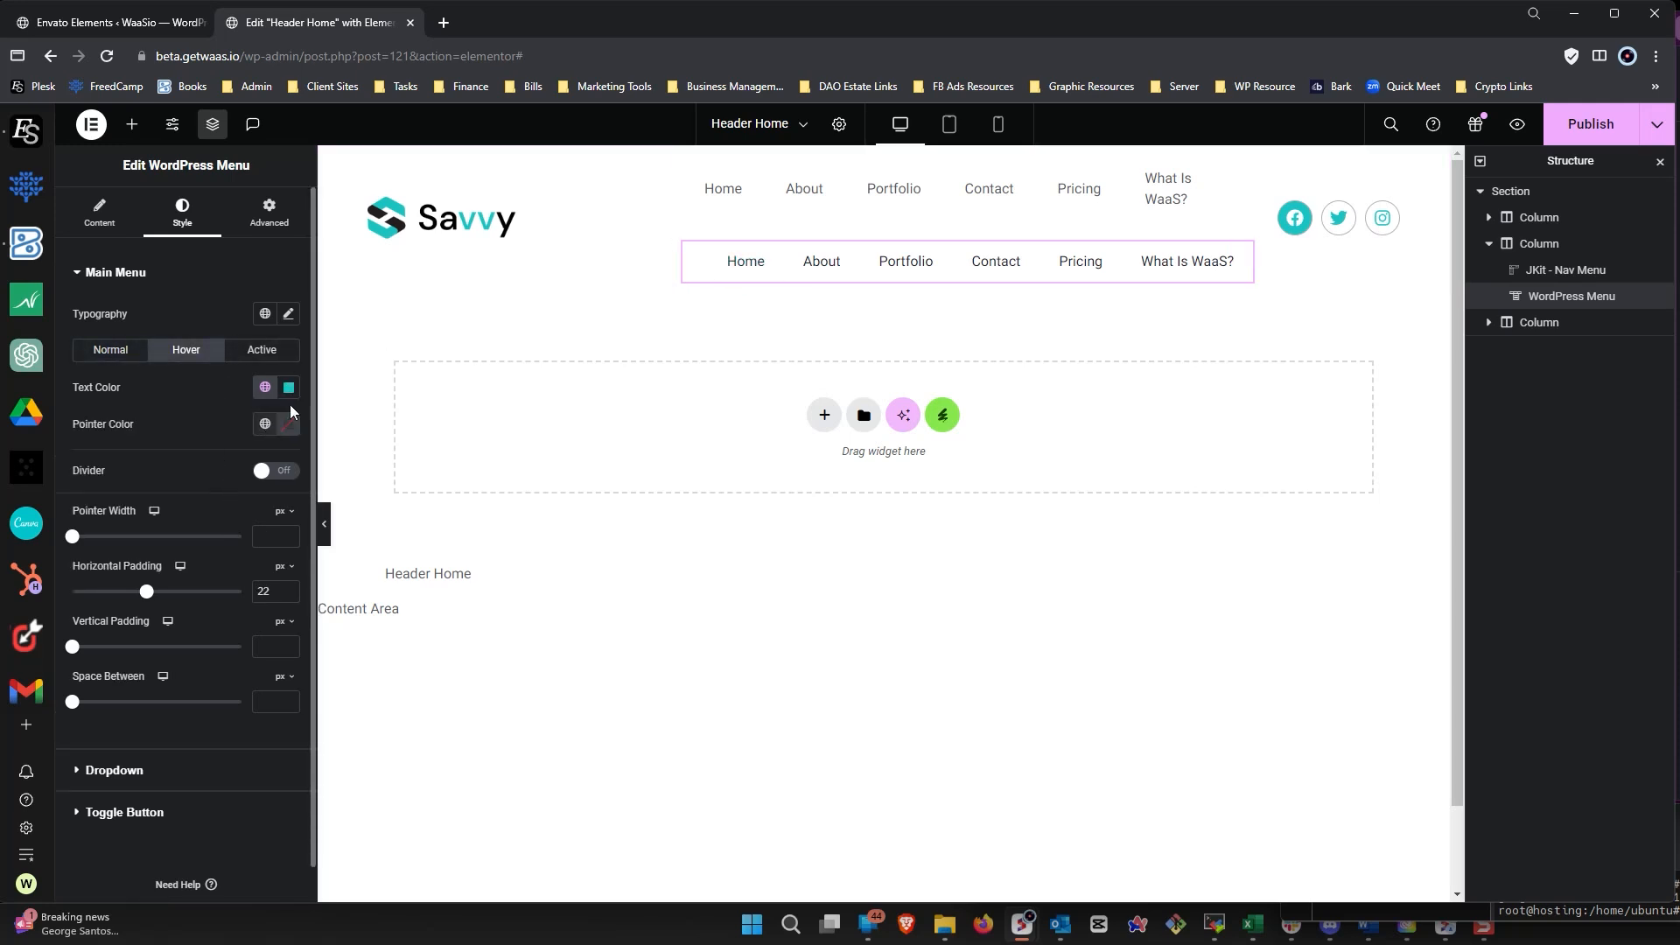
left_click(265, 424)
left_click(161, 506)
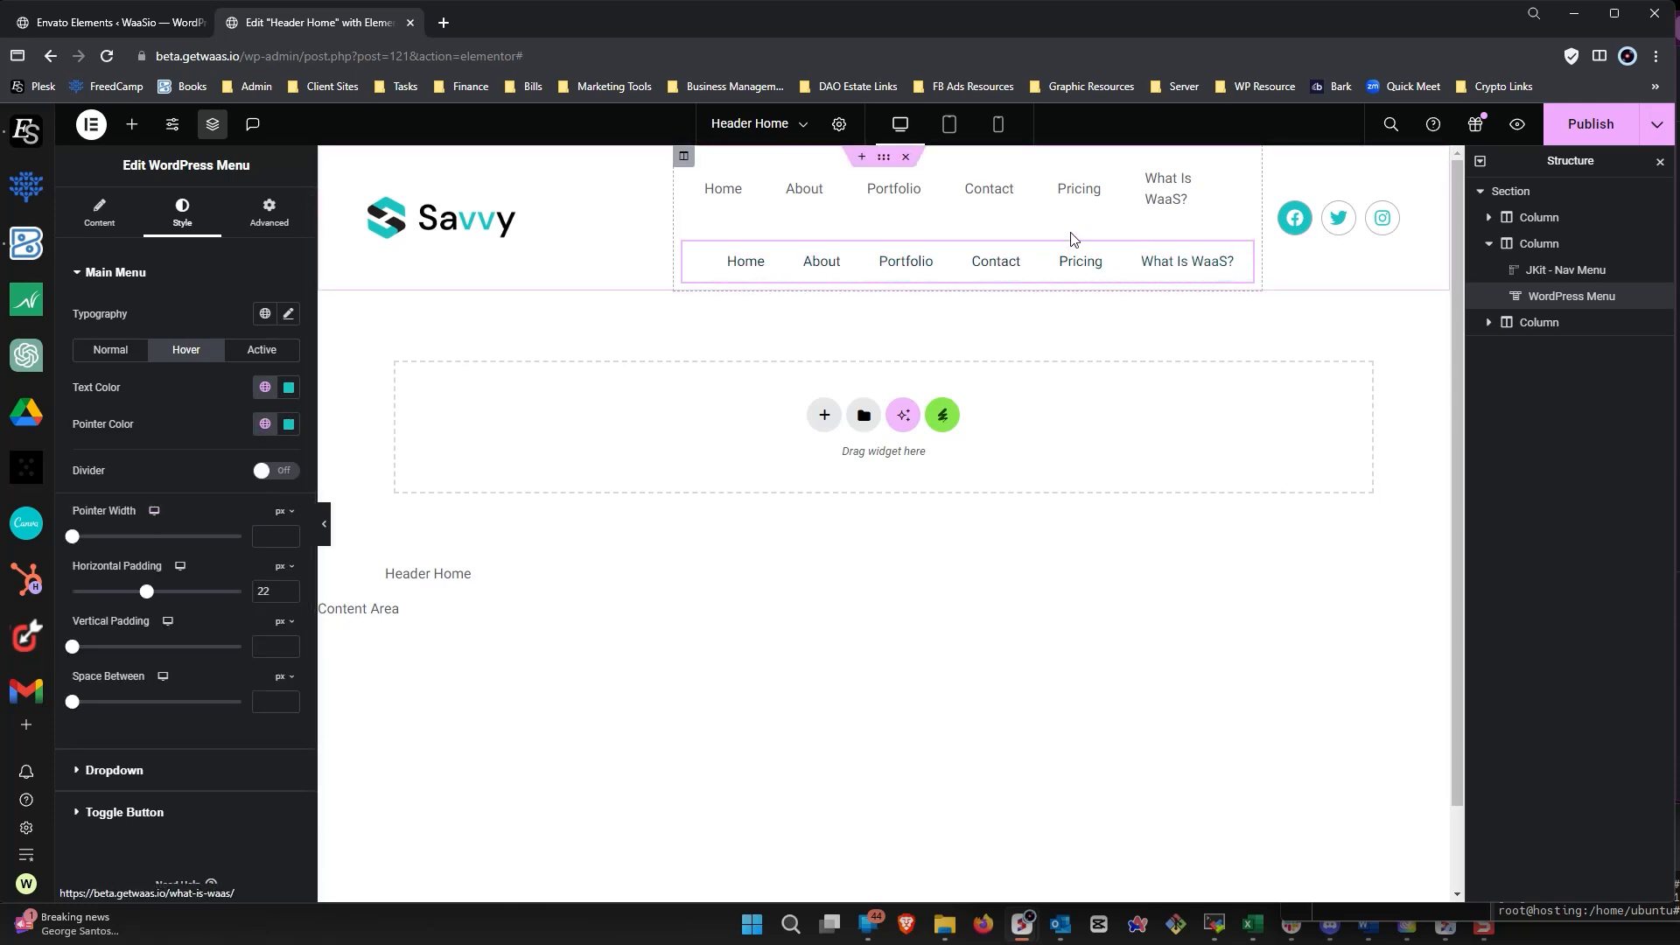
Delete the old JKit nav menu from the header's middle column.
right_click(1239, 165)
left_click(1267, 549)
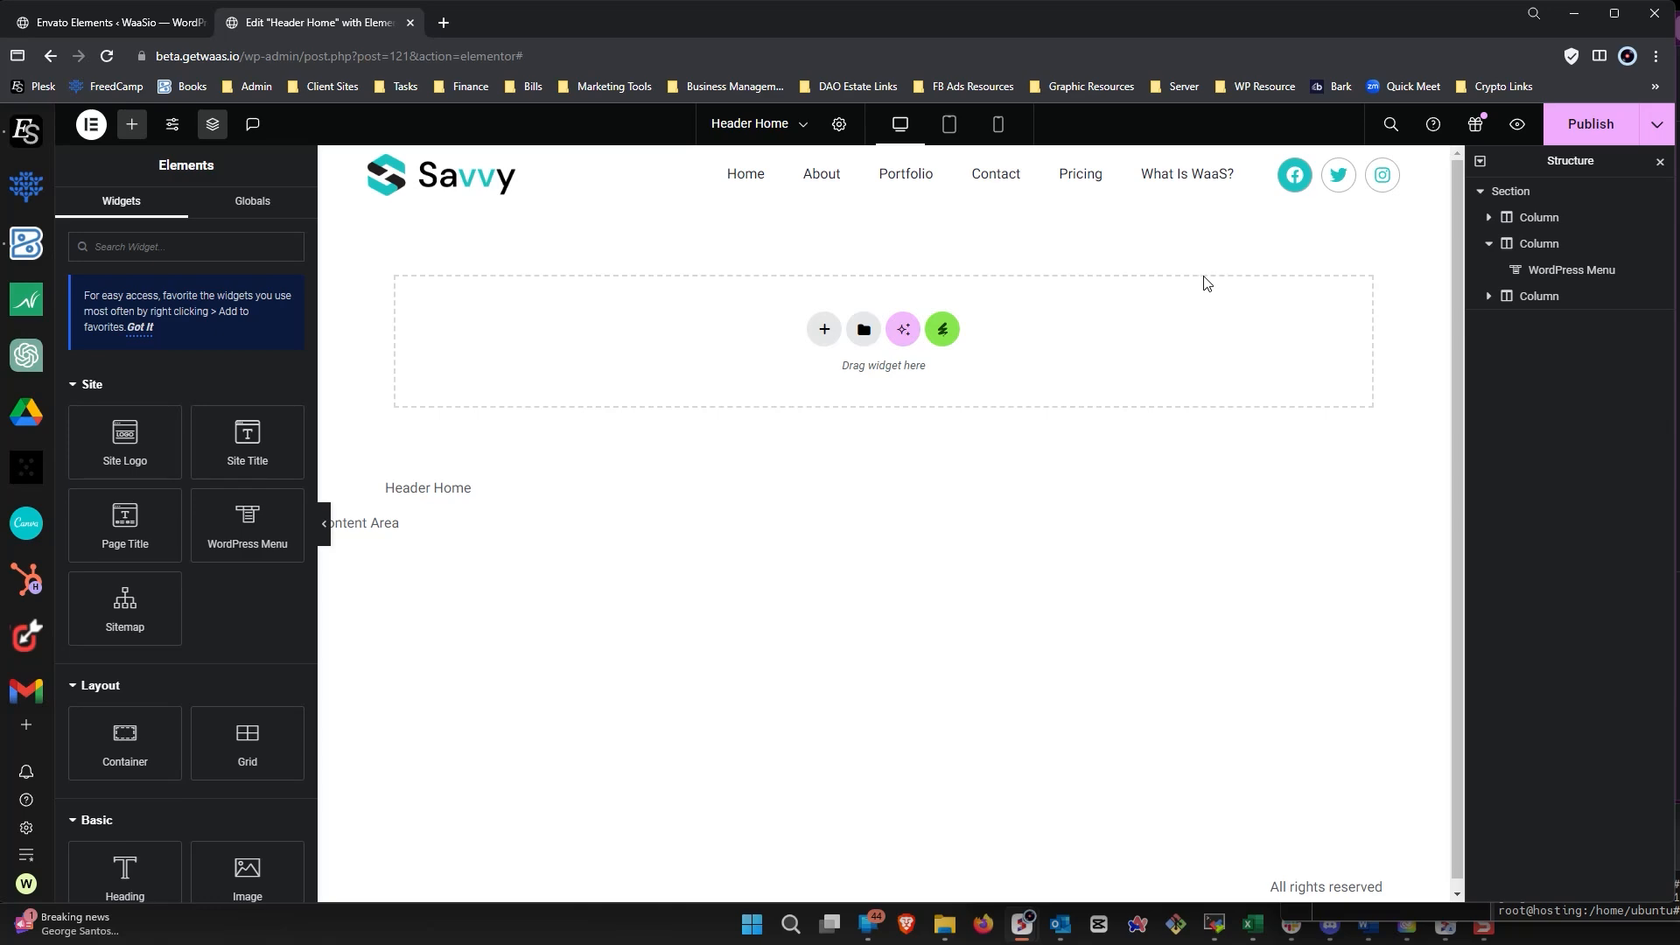
Check the header template's display conditions and save the template with its existing Front Page condition.
left_click(1659, 128)
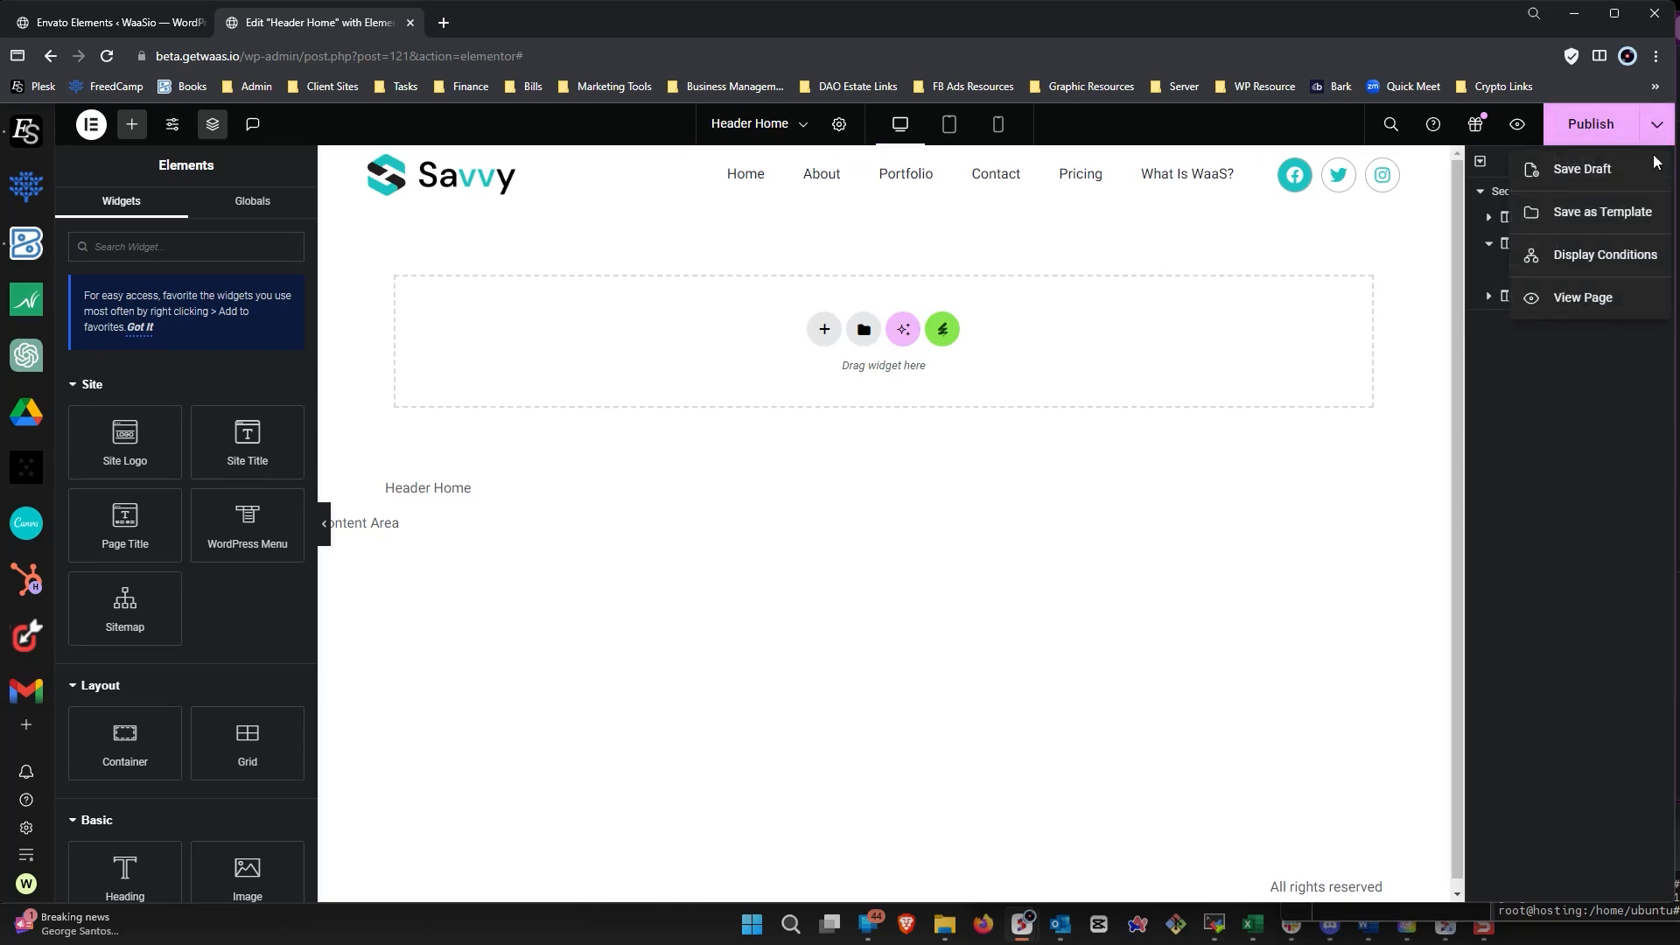
left_click(1605, 255)
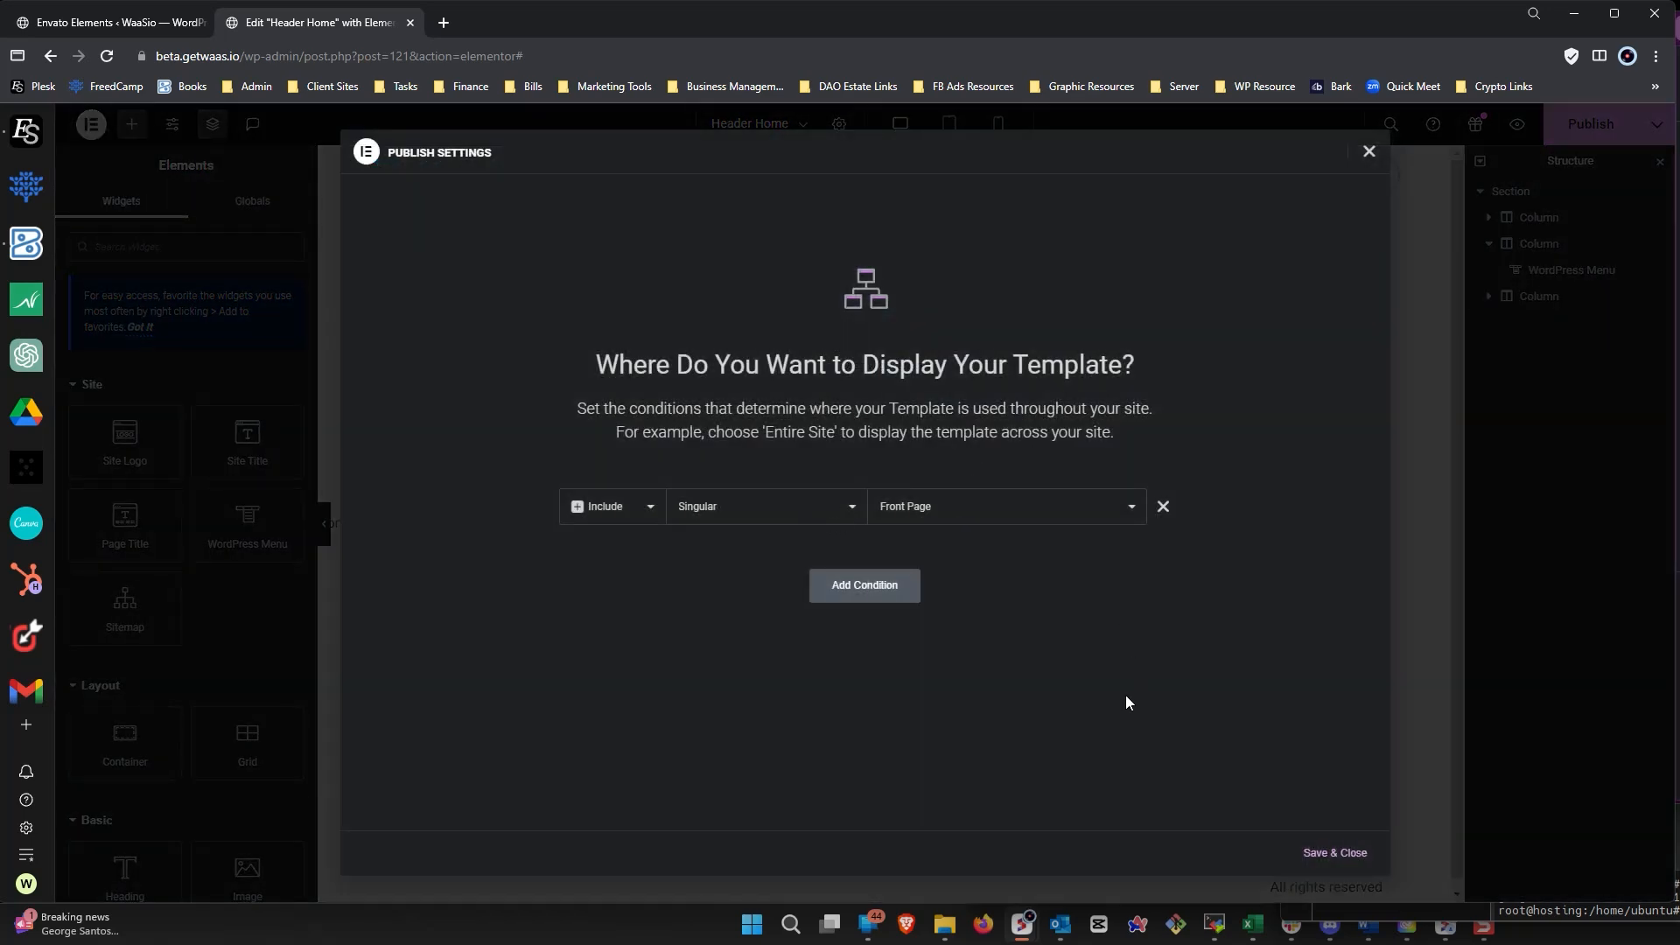
left_click(1335, 853)
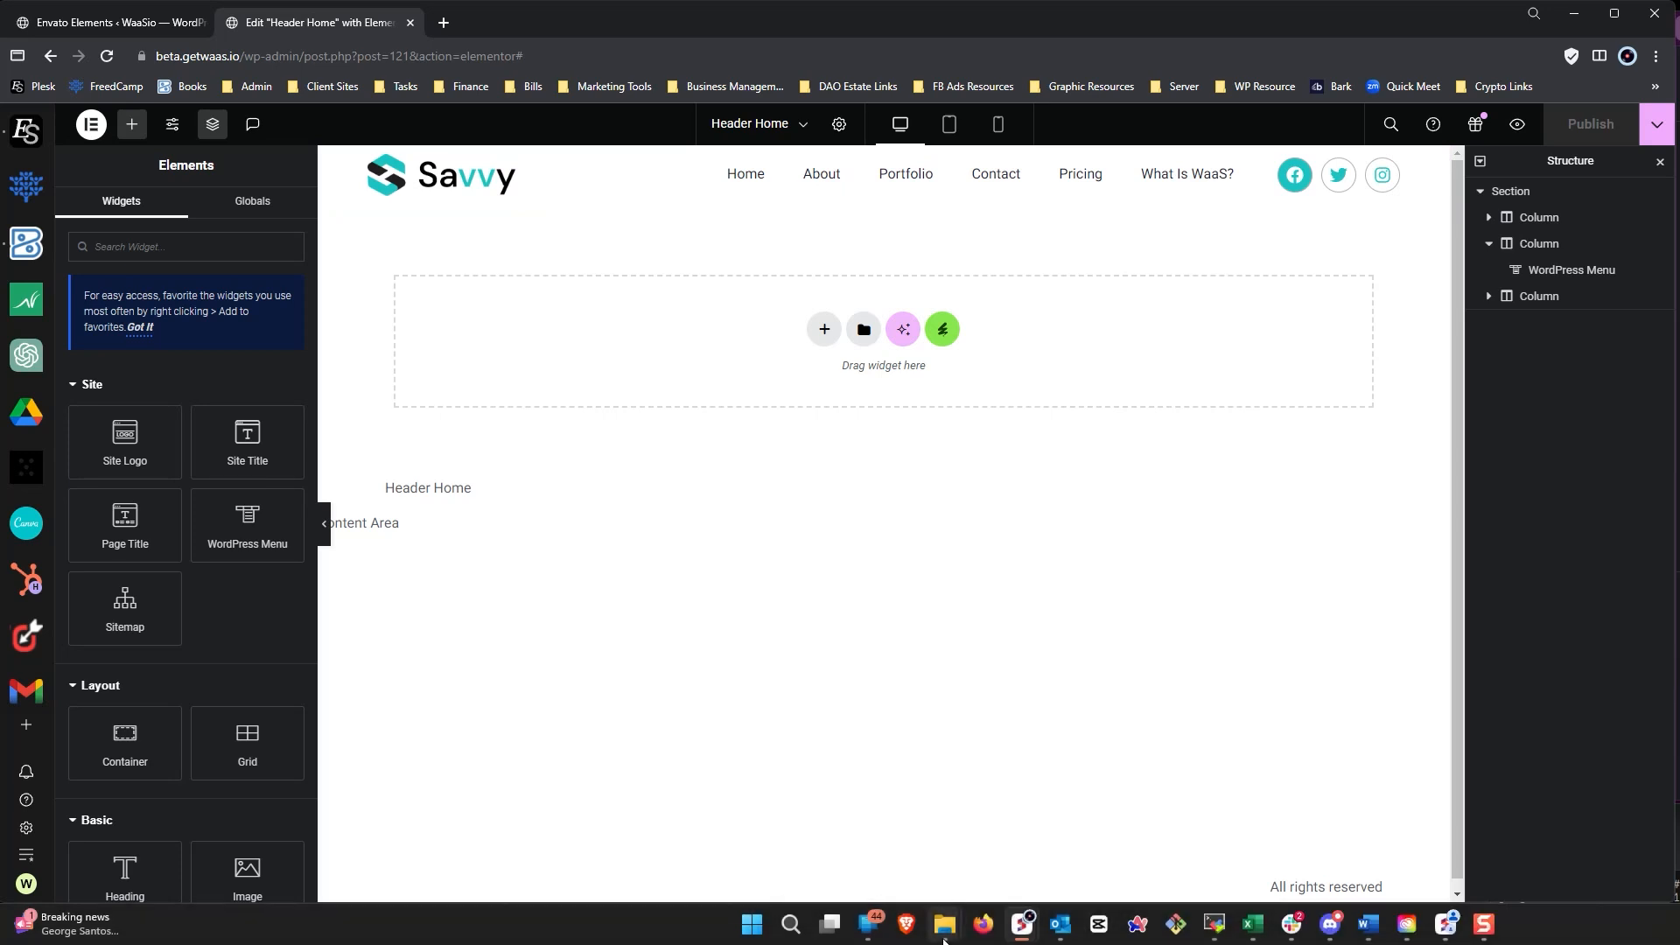
Switch to the File Explorer window showing the Website Design folder.
mouse_move(945, 924)
mouse_move(941, 812)
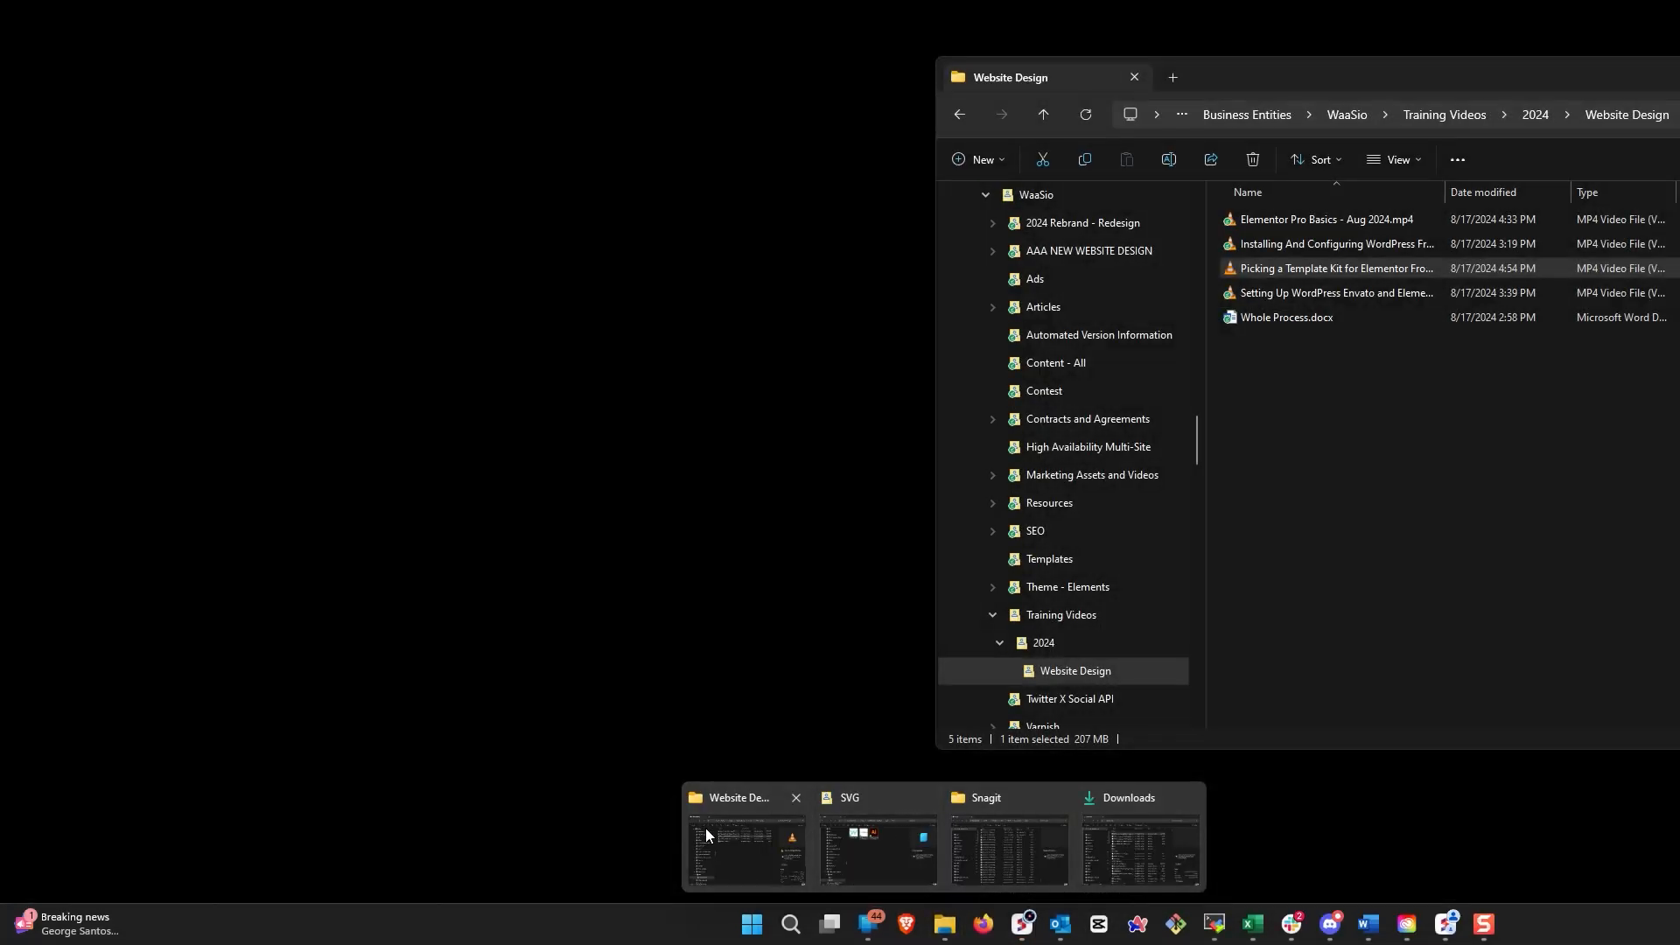
left_click(705, 828)
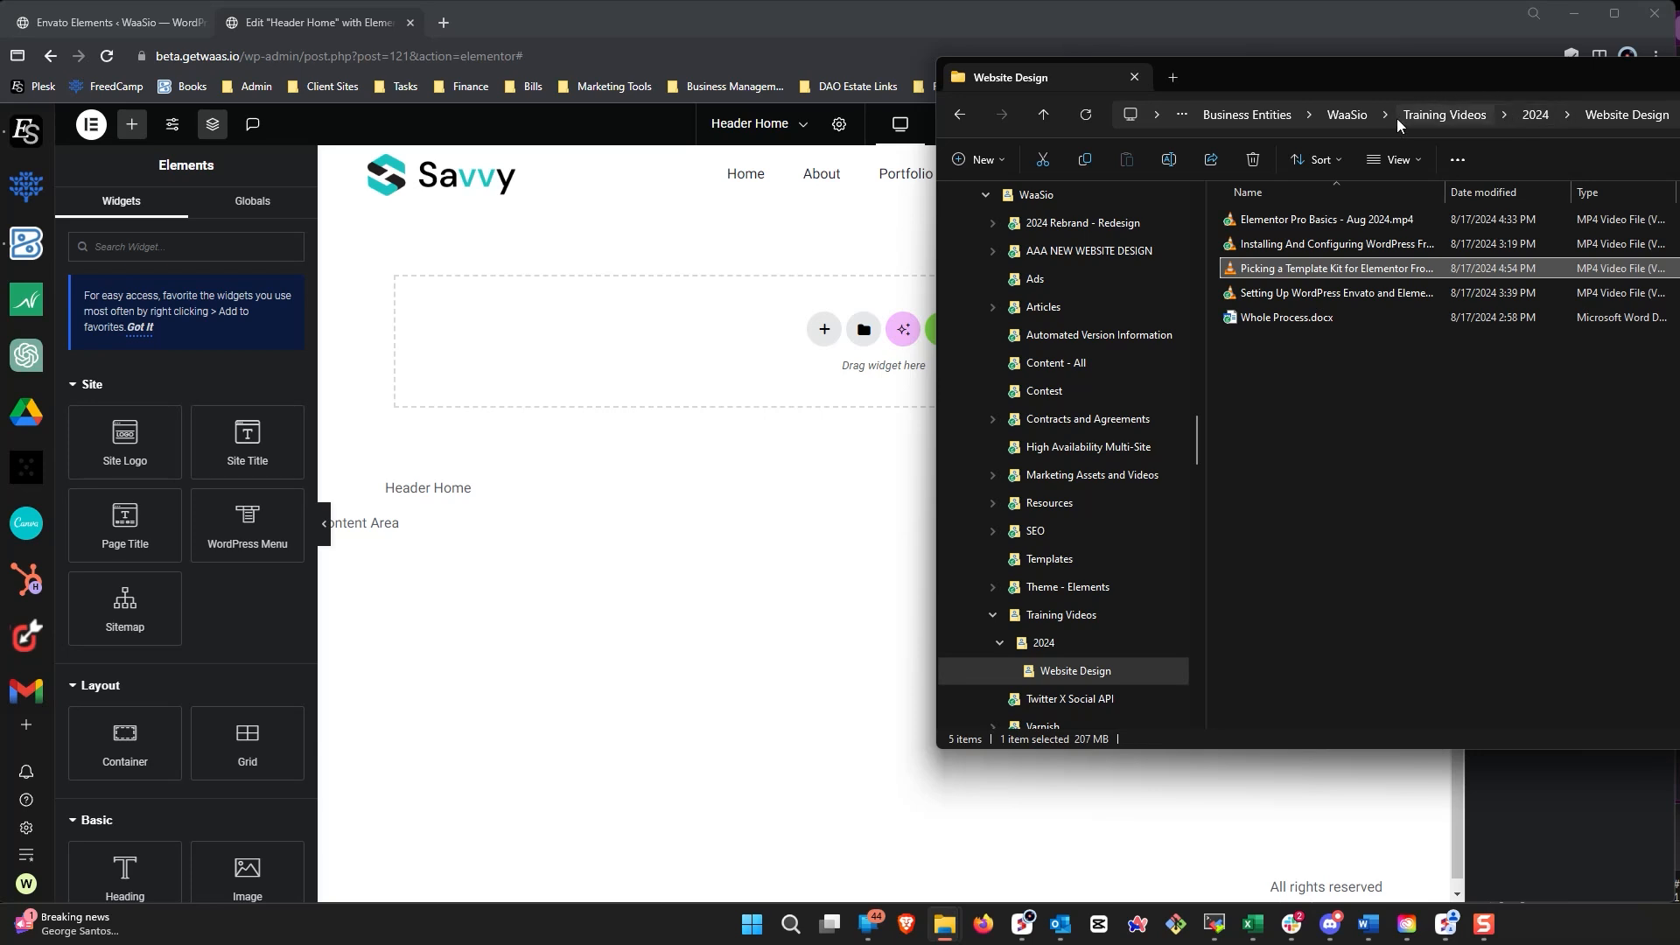
Upload favicon.svg and WaaSio-Logo-Dark.svg from the rebrand's Logo SVG folder into the media library, opened from the header's logo image.
left_click(1355, 114)
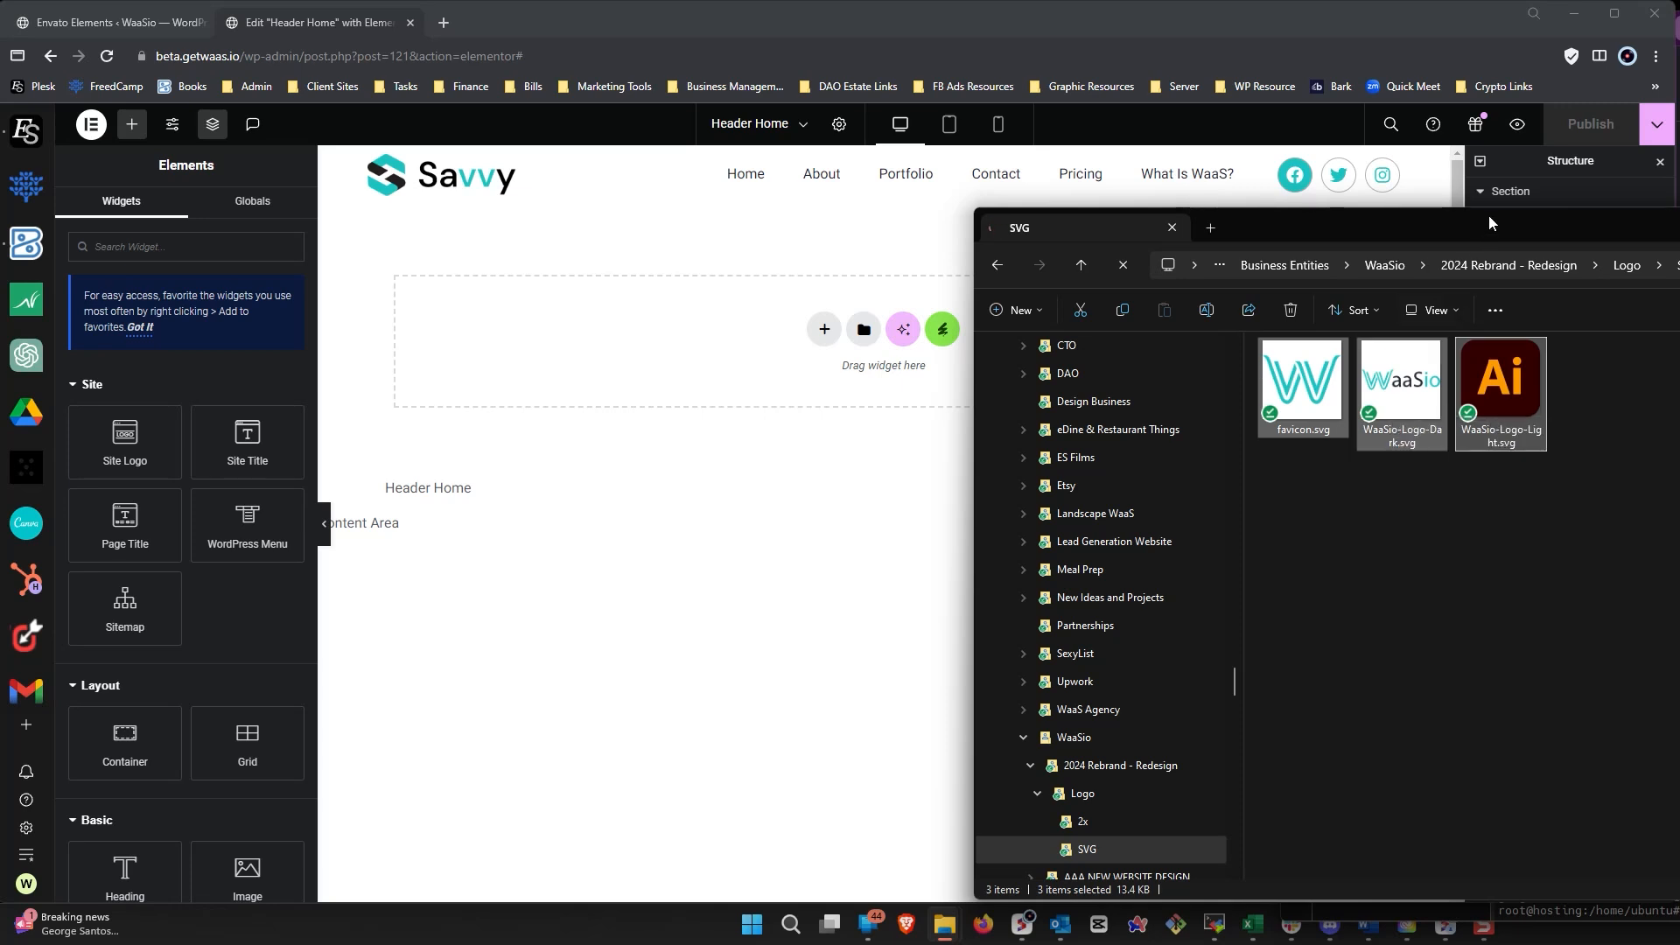
left_click(466, 183)
left_click(466, 184)
left_click(187, 367)
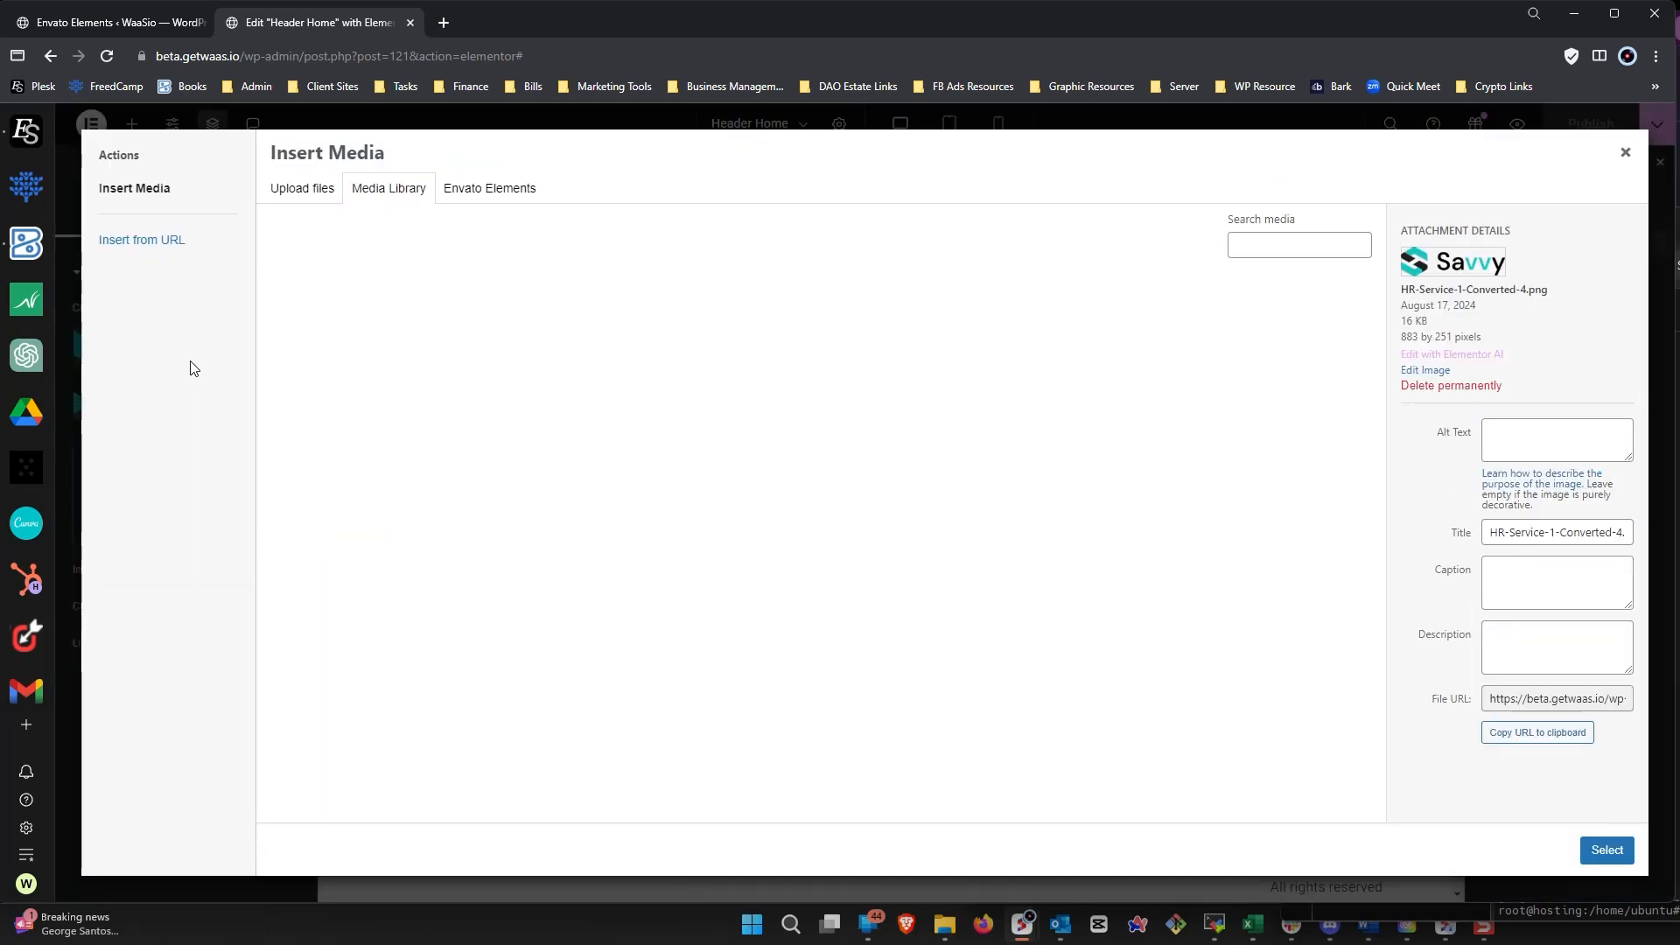
key("alt+Tab")
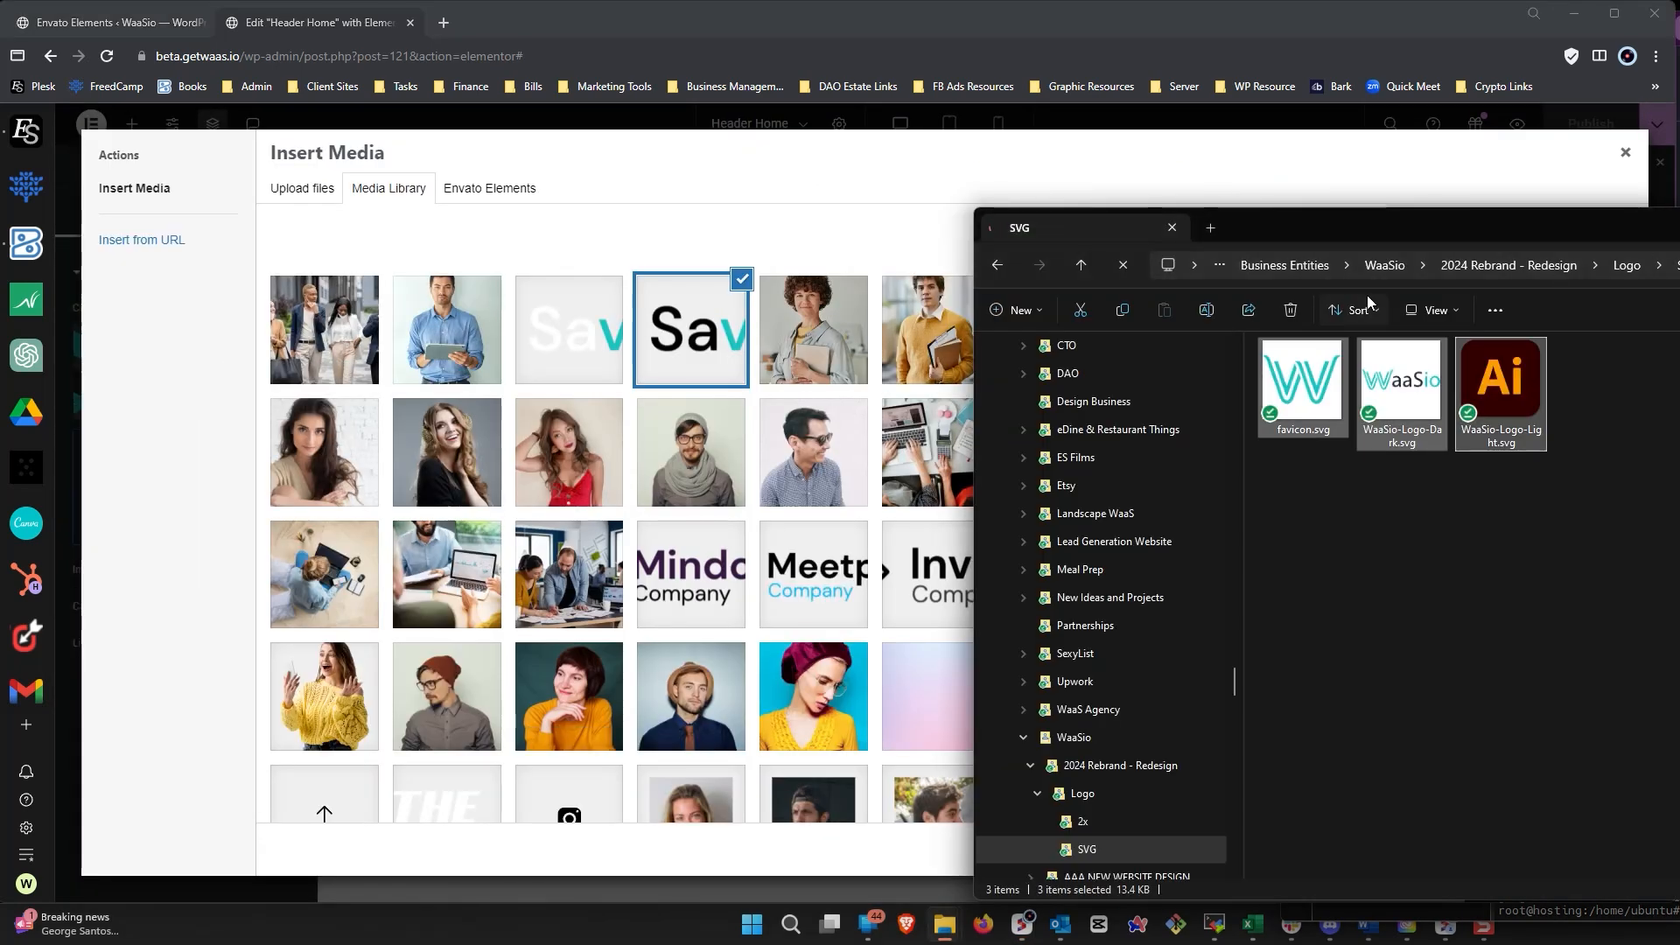
left_click(1402, 488)
left_click_drag(1400, 489, 600, 333)
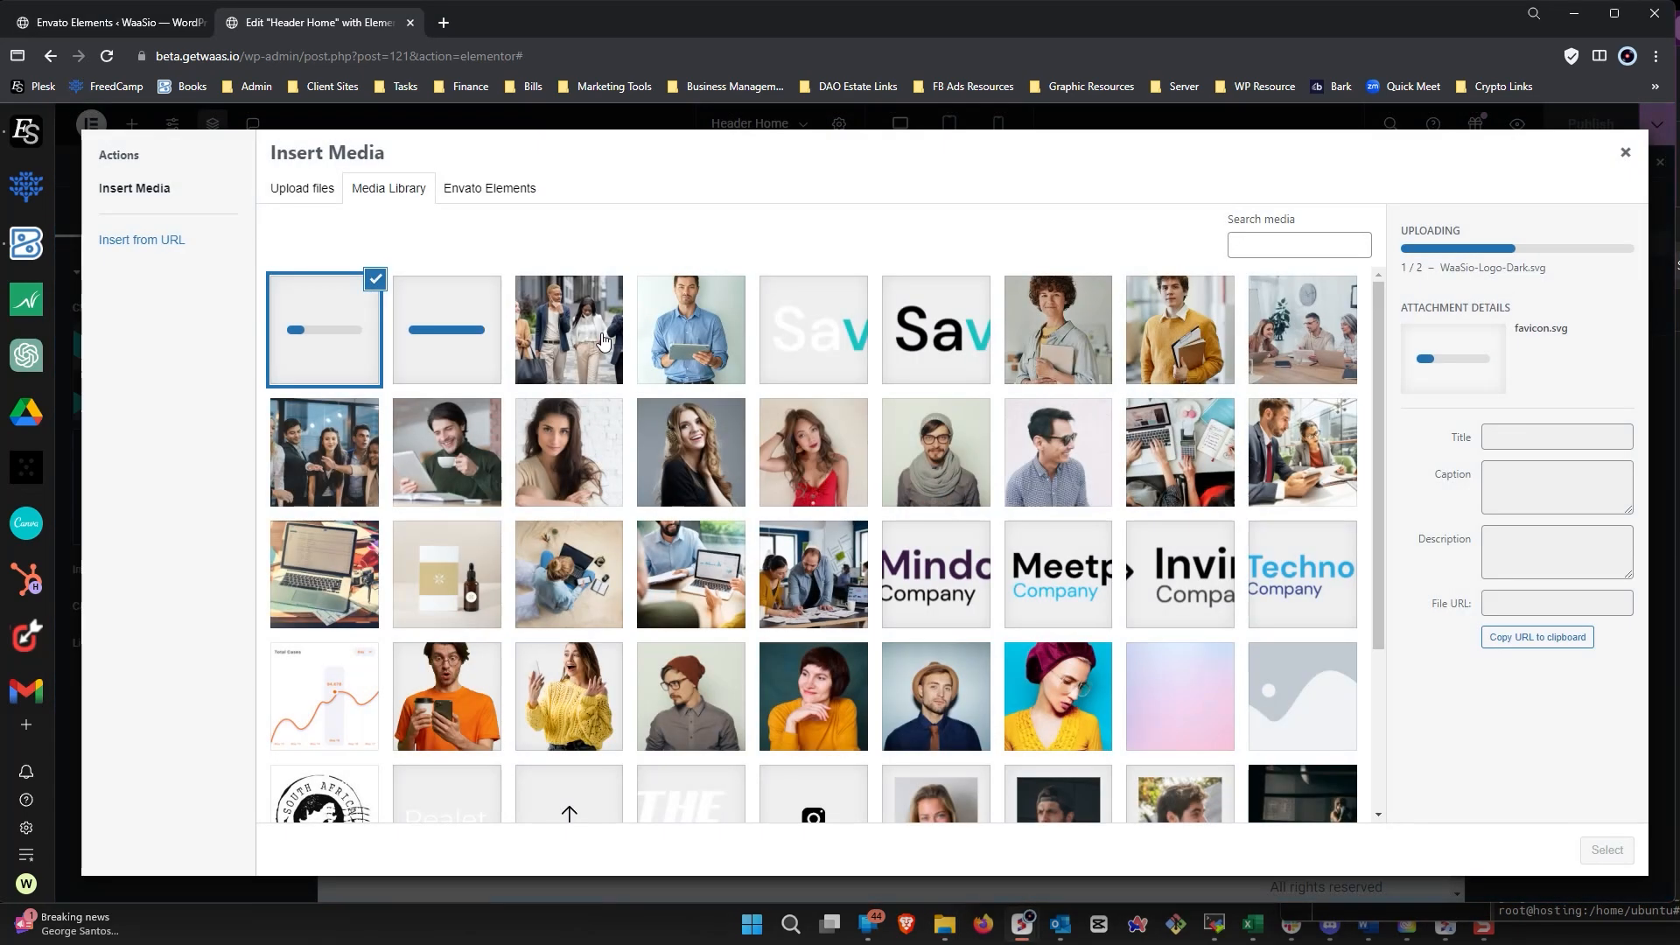
Replace the Savvy header logo with the WaaSio-Logo-Dark image and publish the Header Home template.
left_click(427, 337)
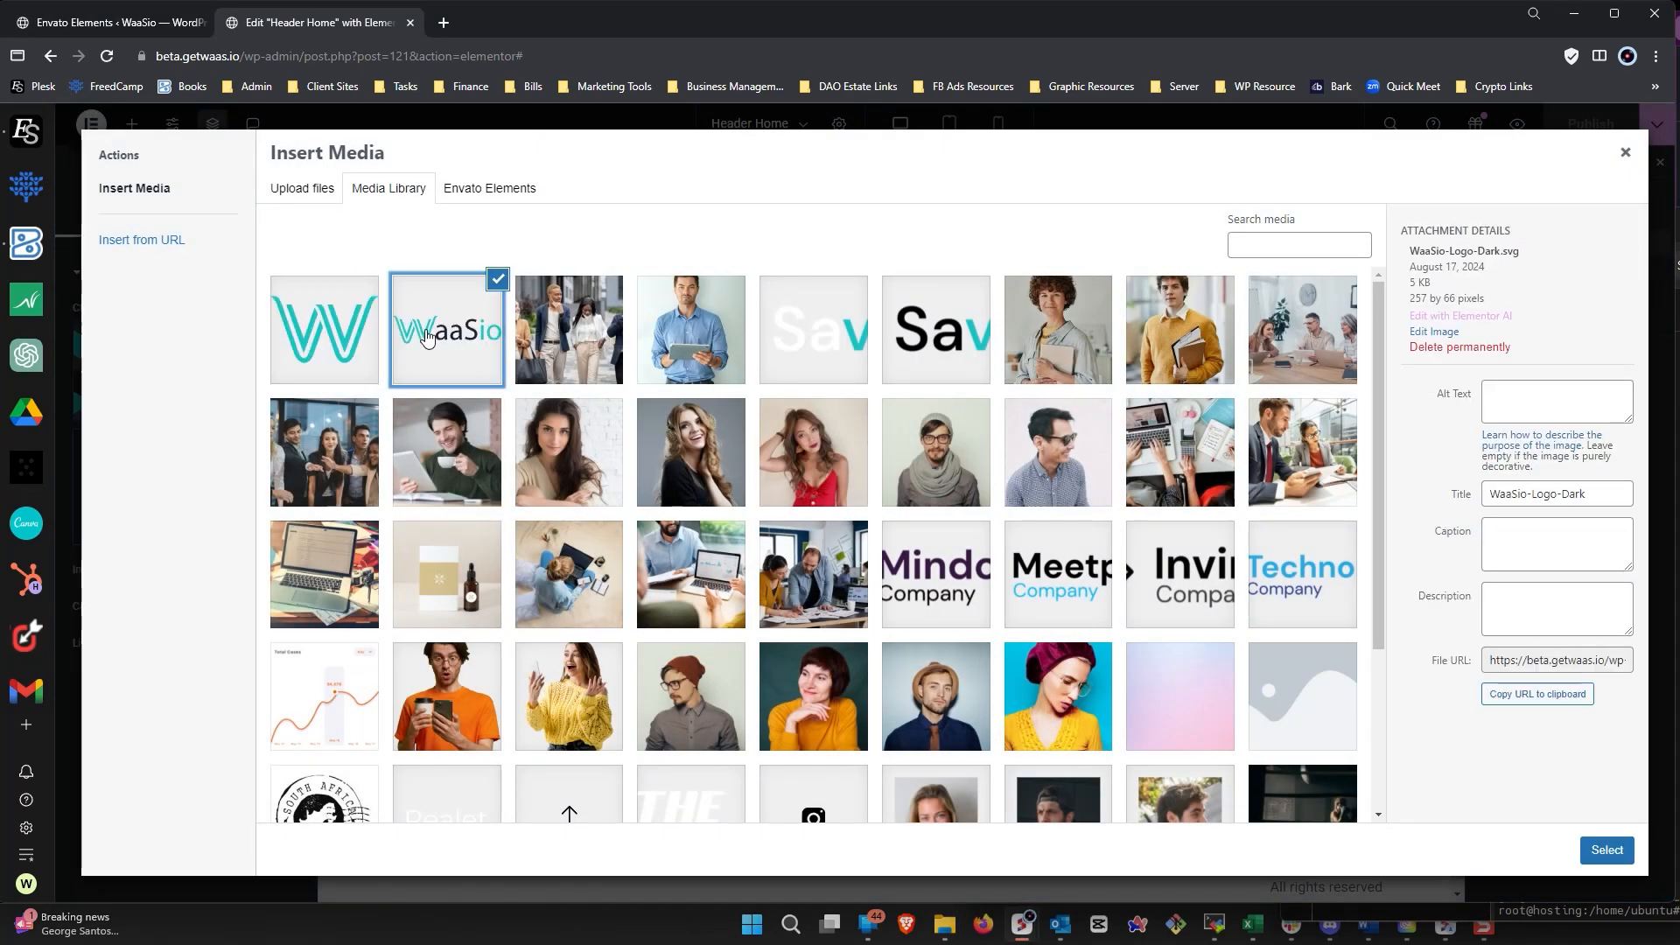
left_click(1607, 849)
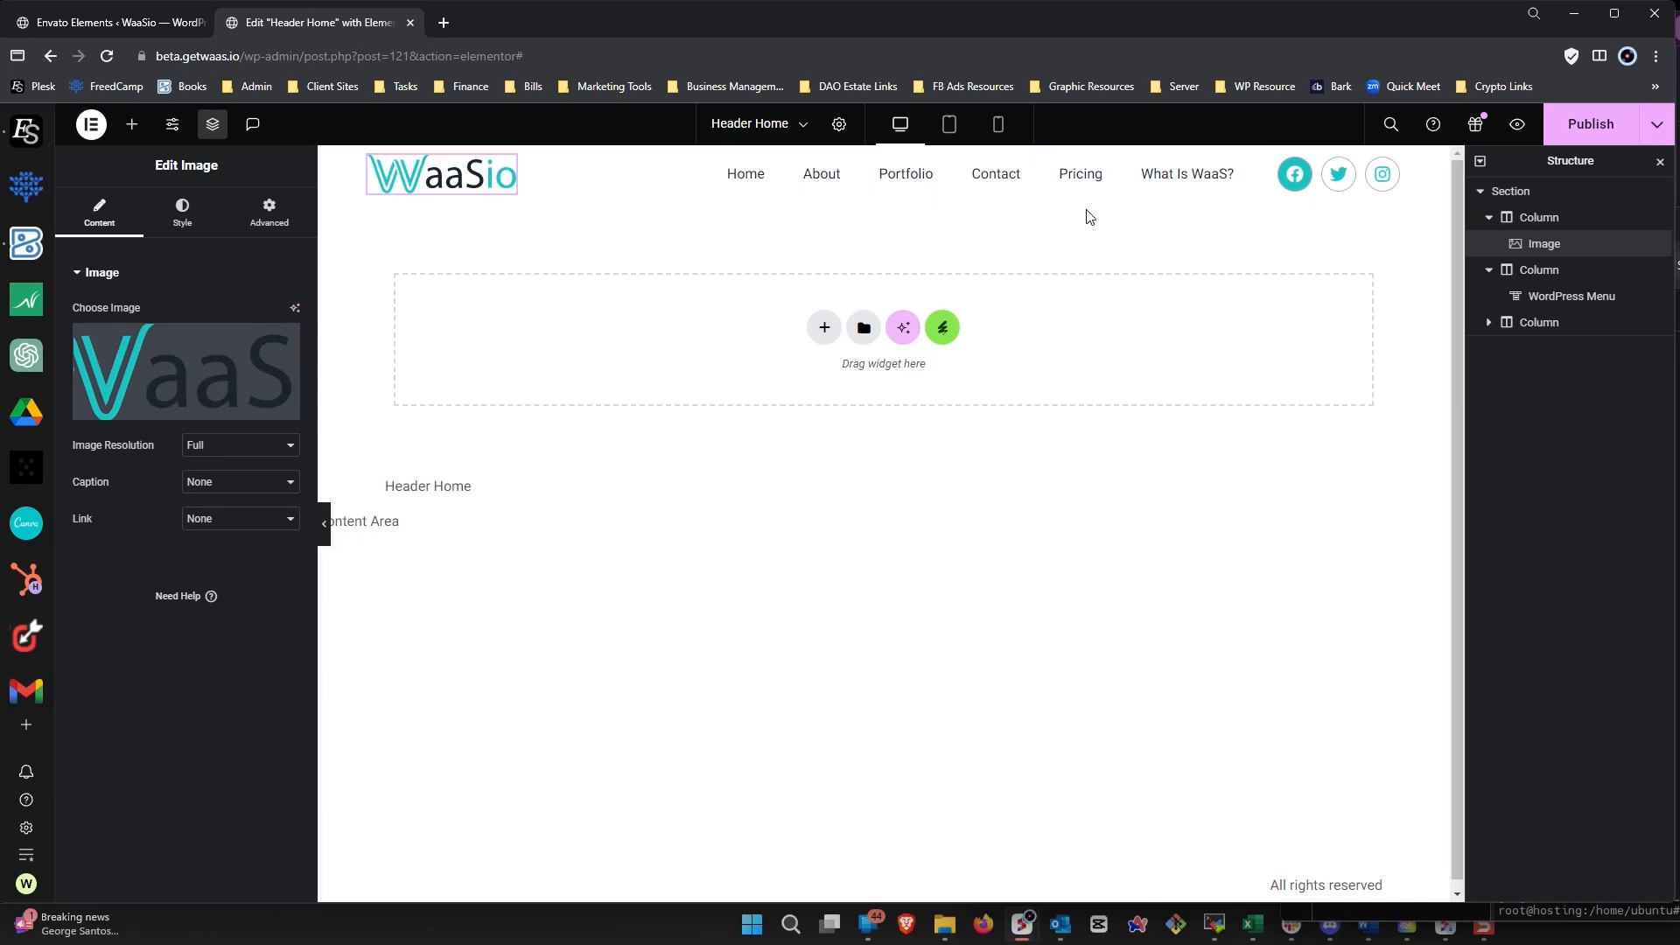
left_click(1608, 129)
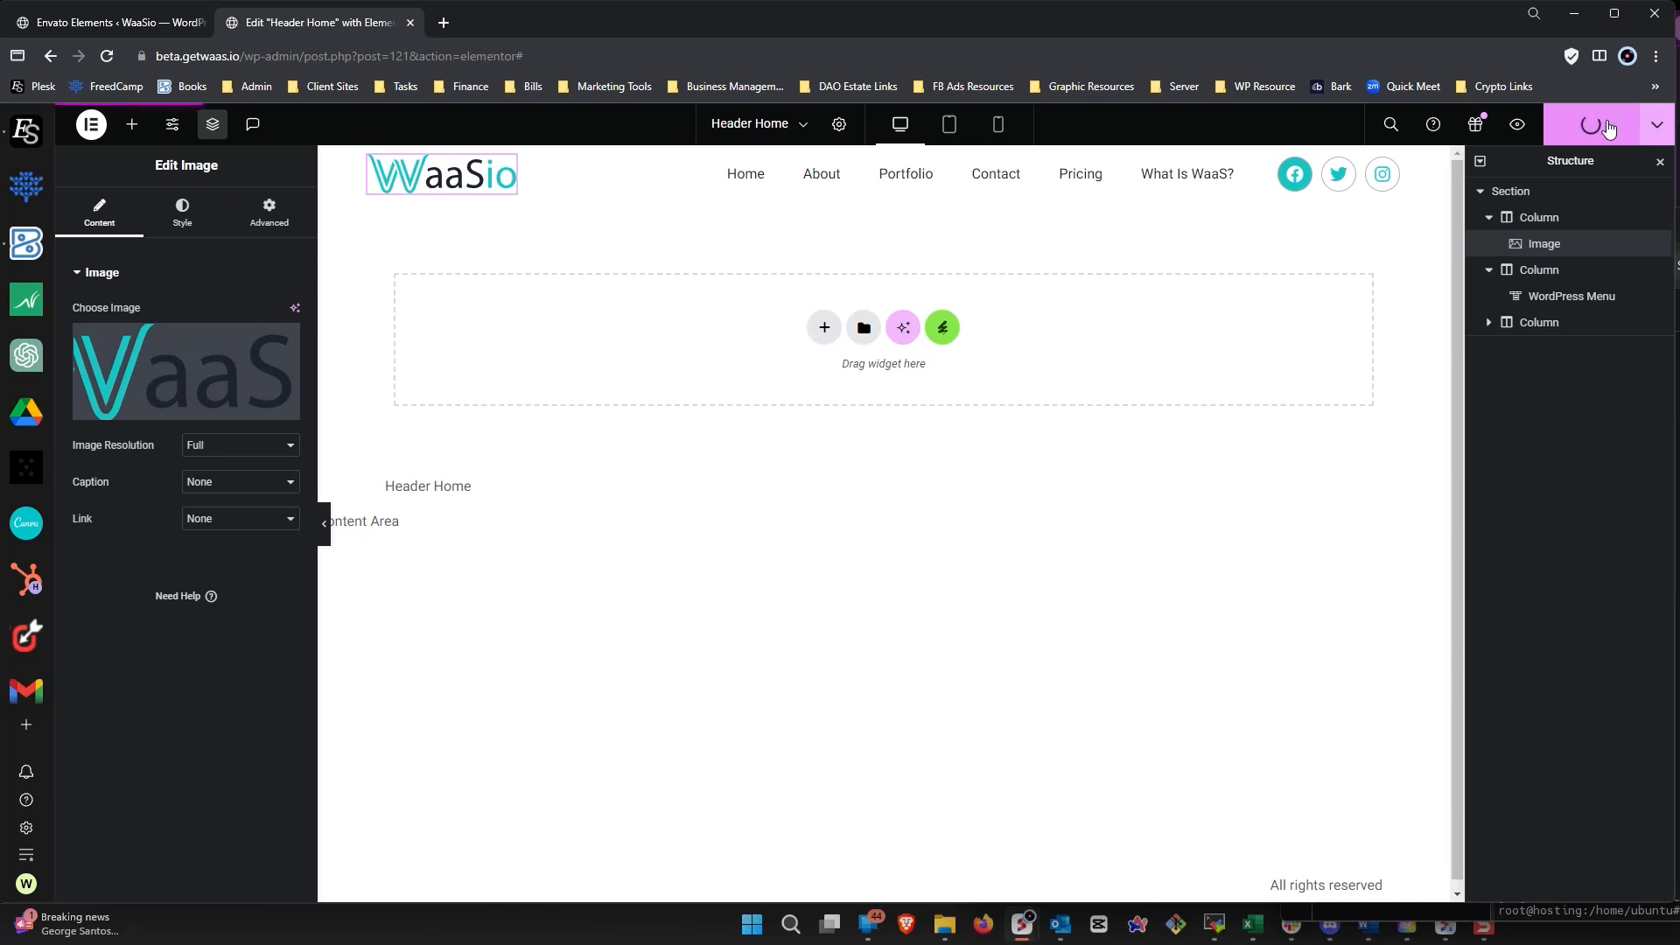
Exit the Elementor editor to WordPress and list all templates, including the theme builder ones, under Saved Templates.
left_click(118, 23)
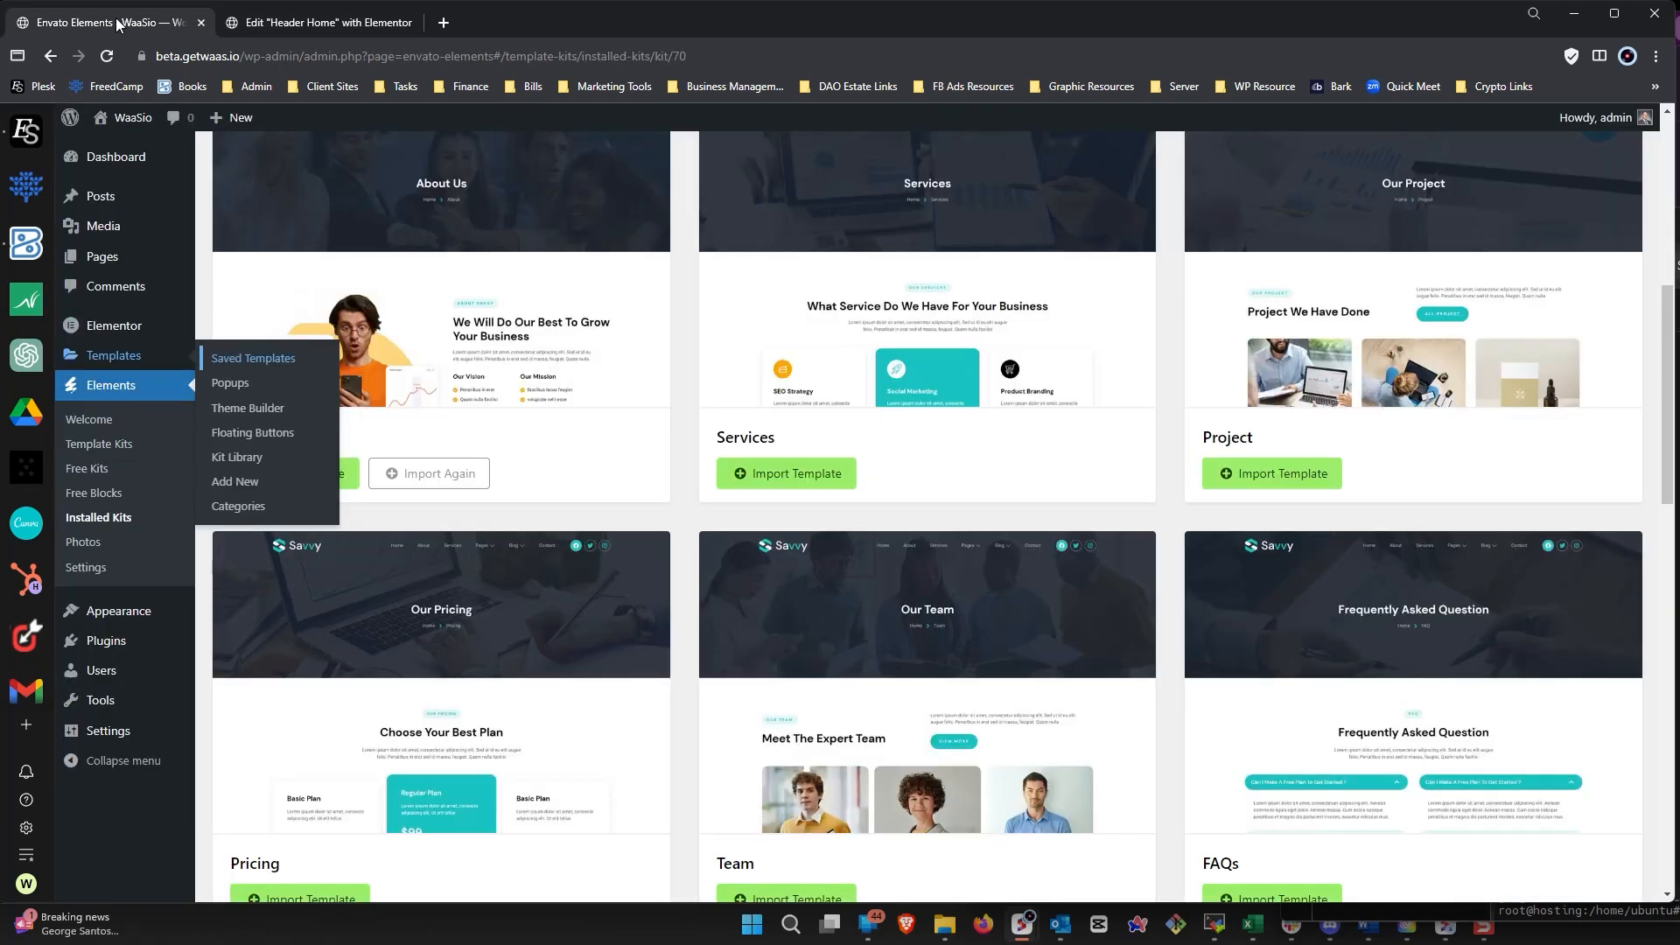
left_click(320, 22)
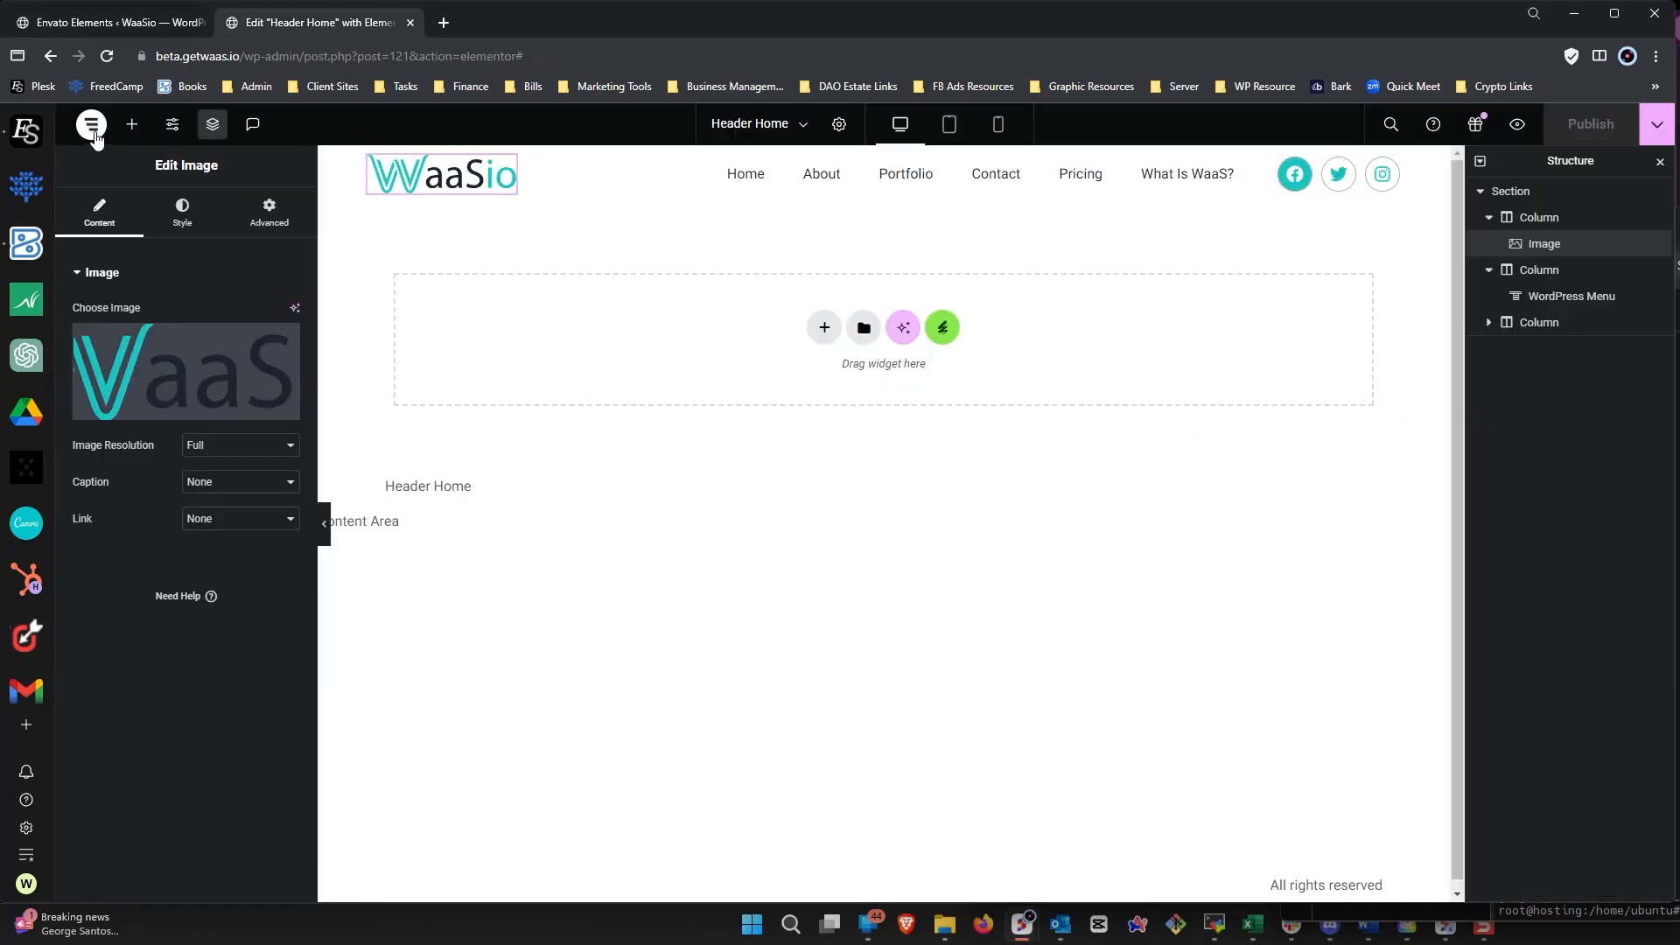
left_click(103, 128)
left_click(133, 294)
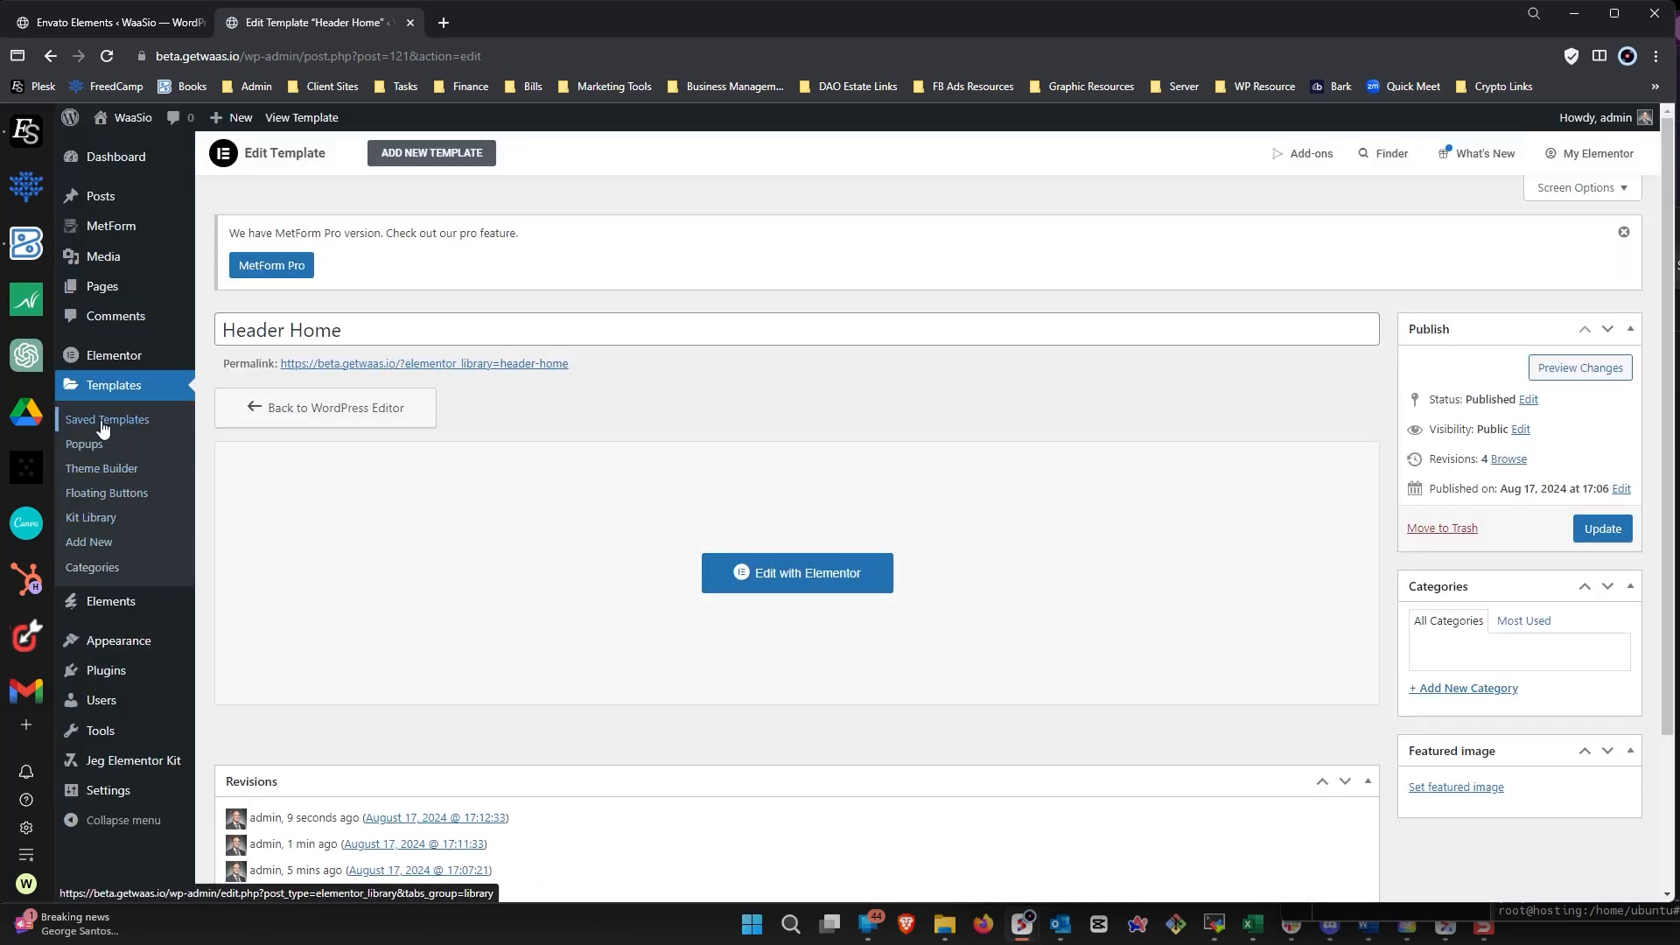
left_click(100, 420)
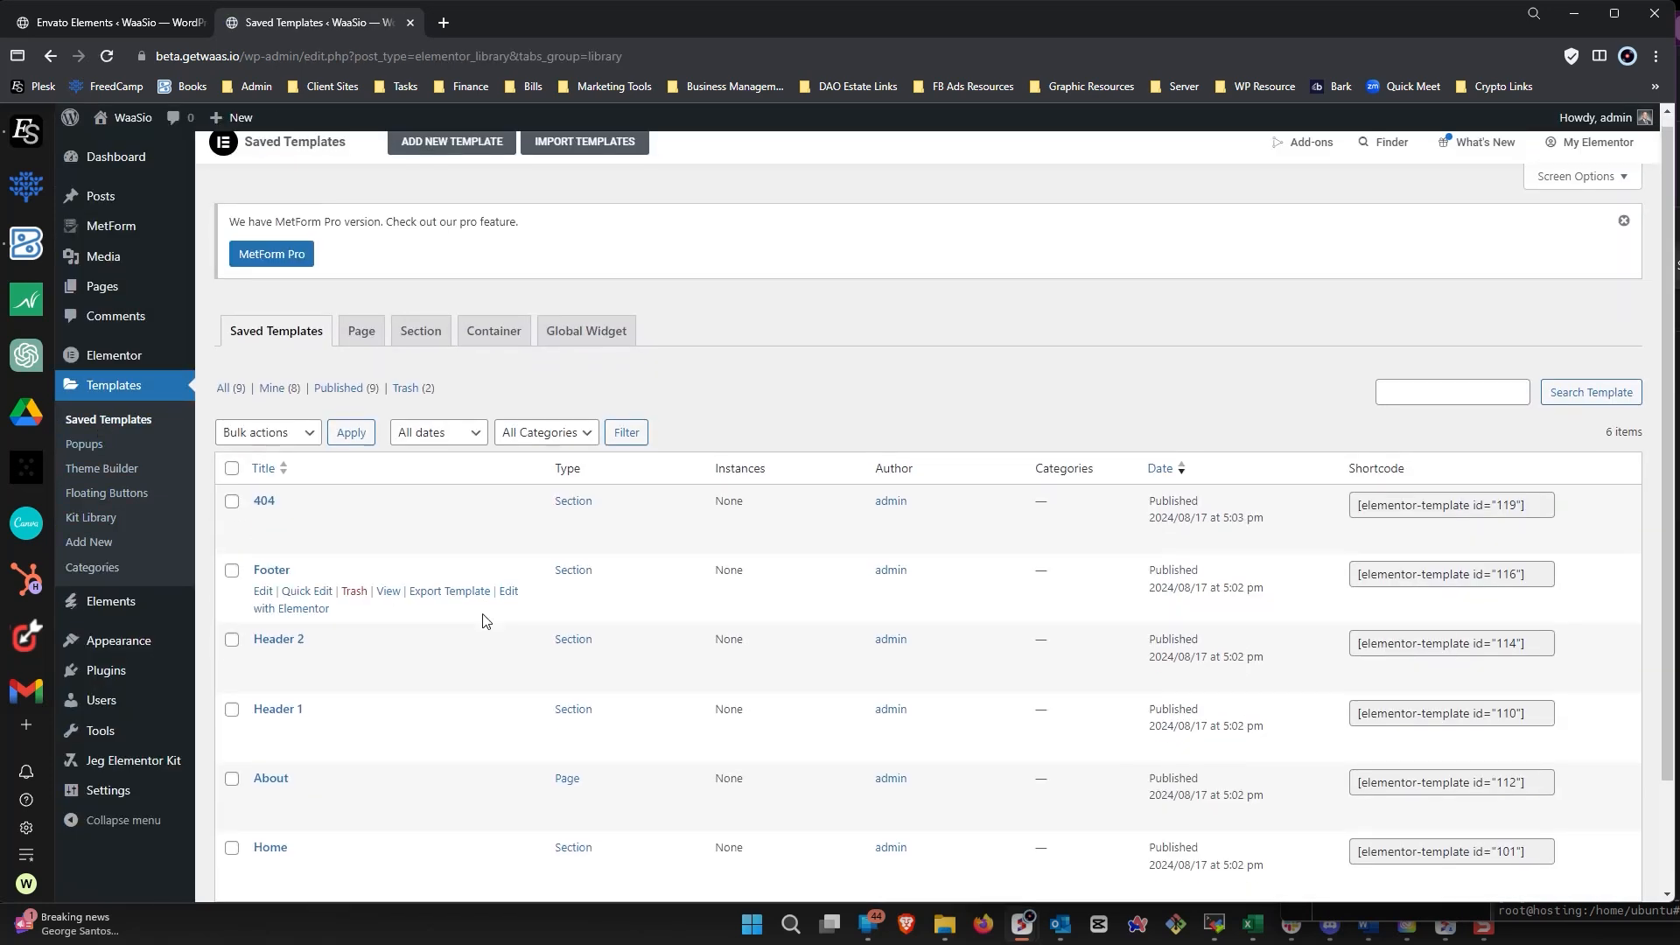
scroll(480, 620, "down", 2)
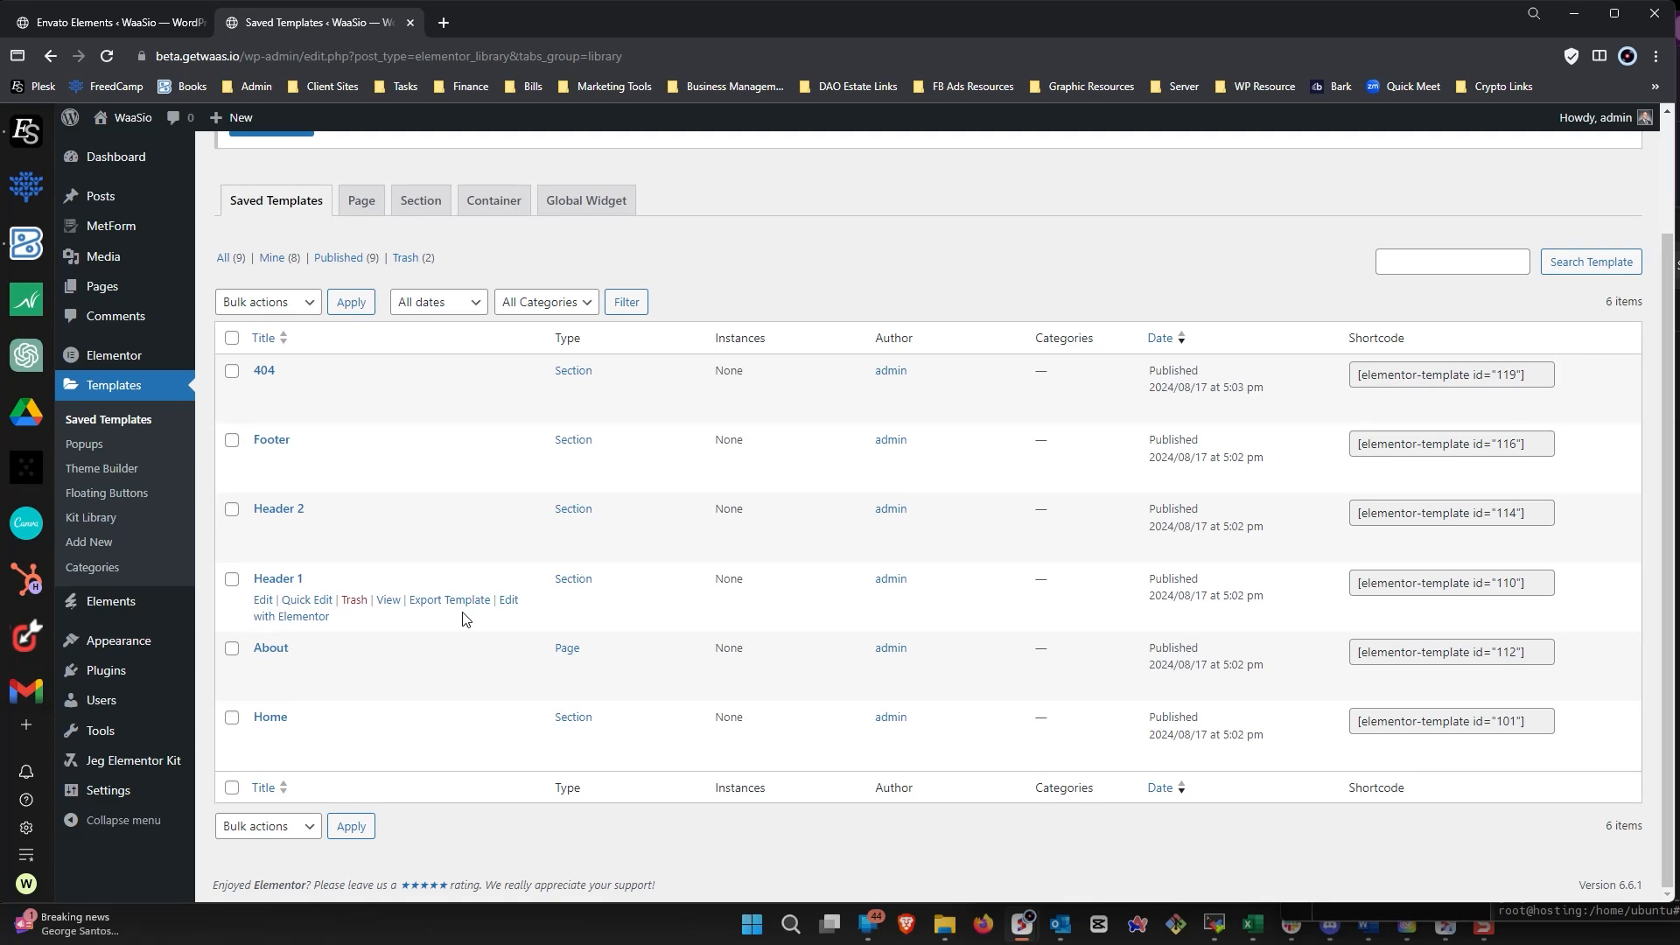
left_click(223, 257)
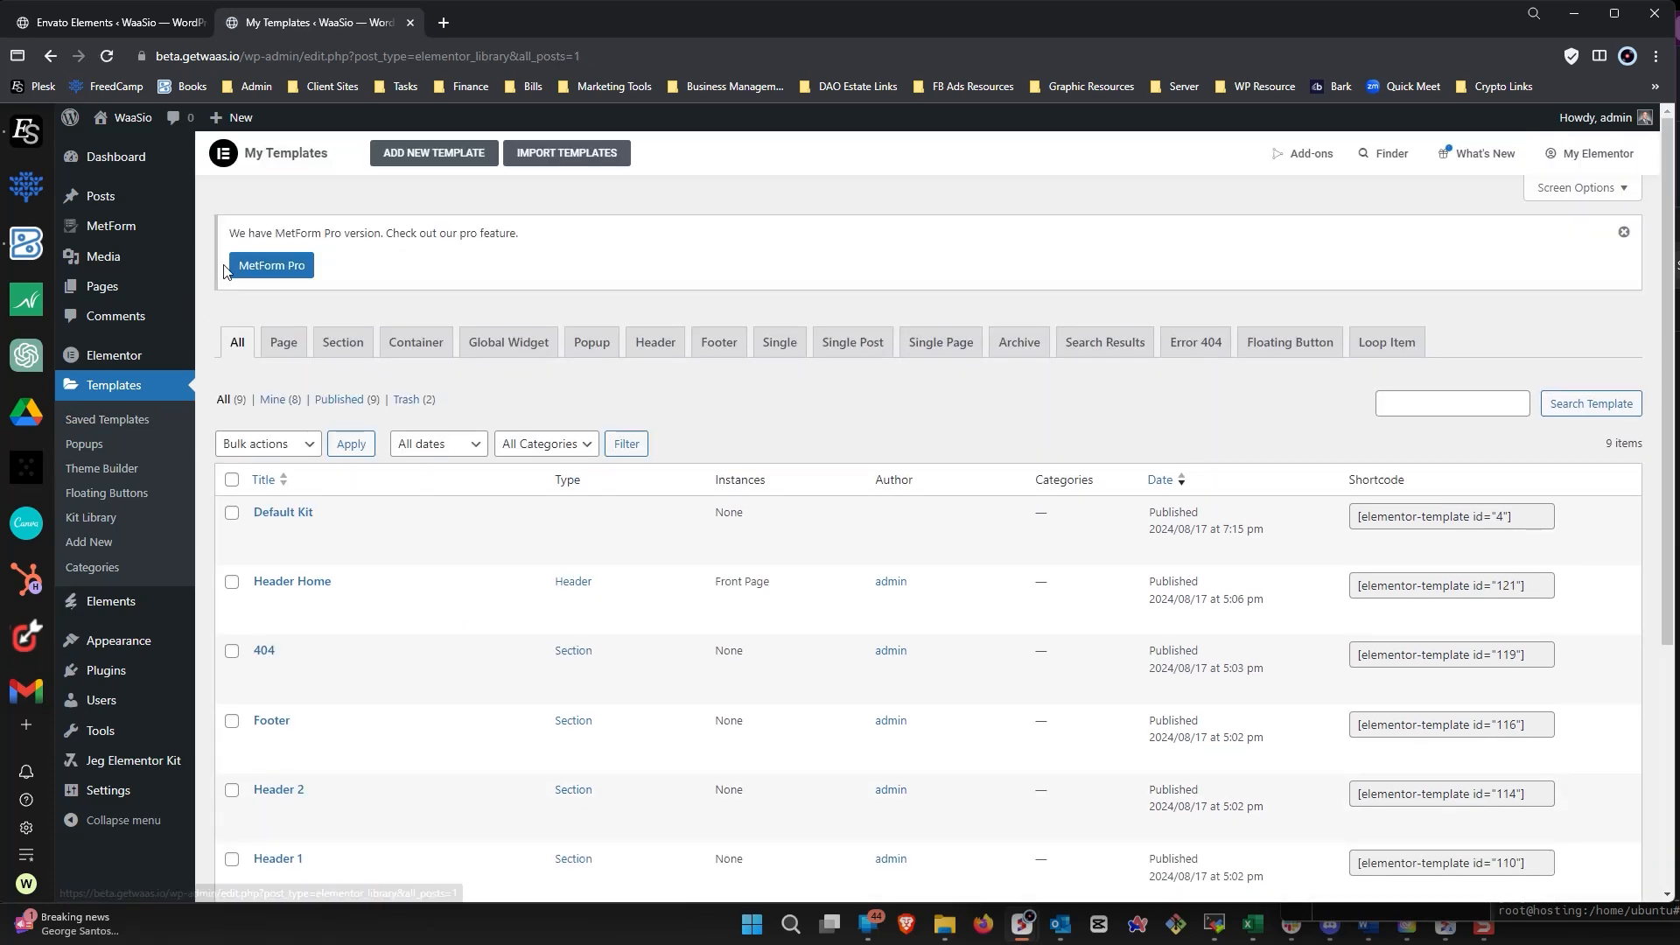
scroll(411, 503, "down", 1)
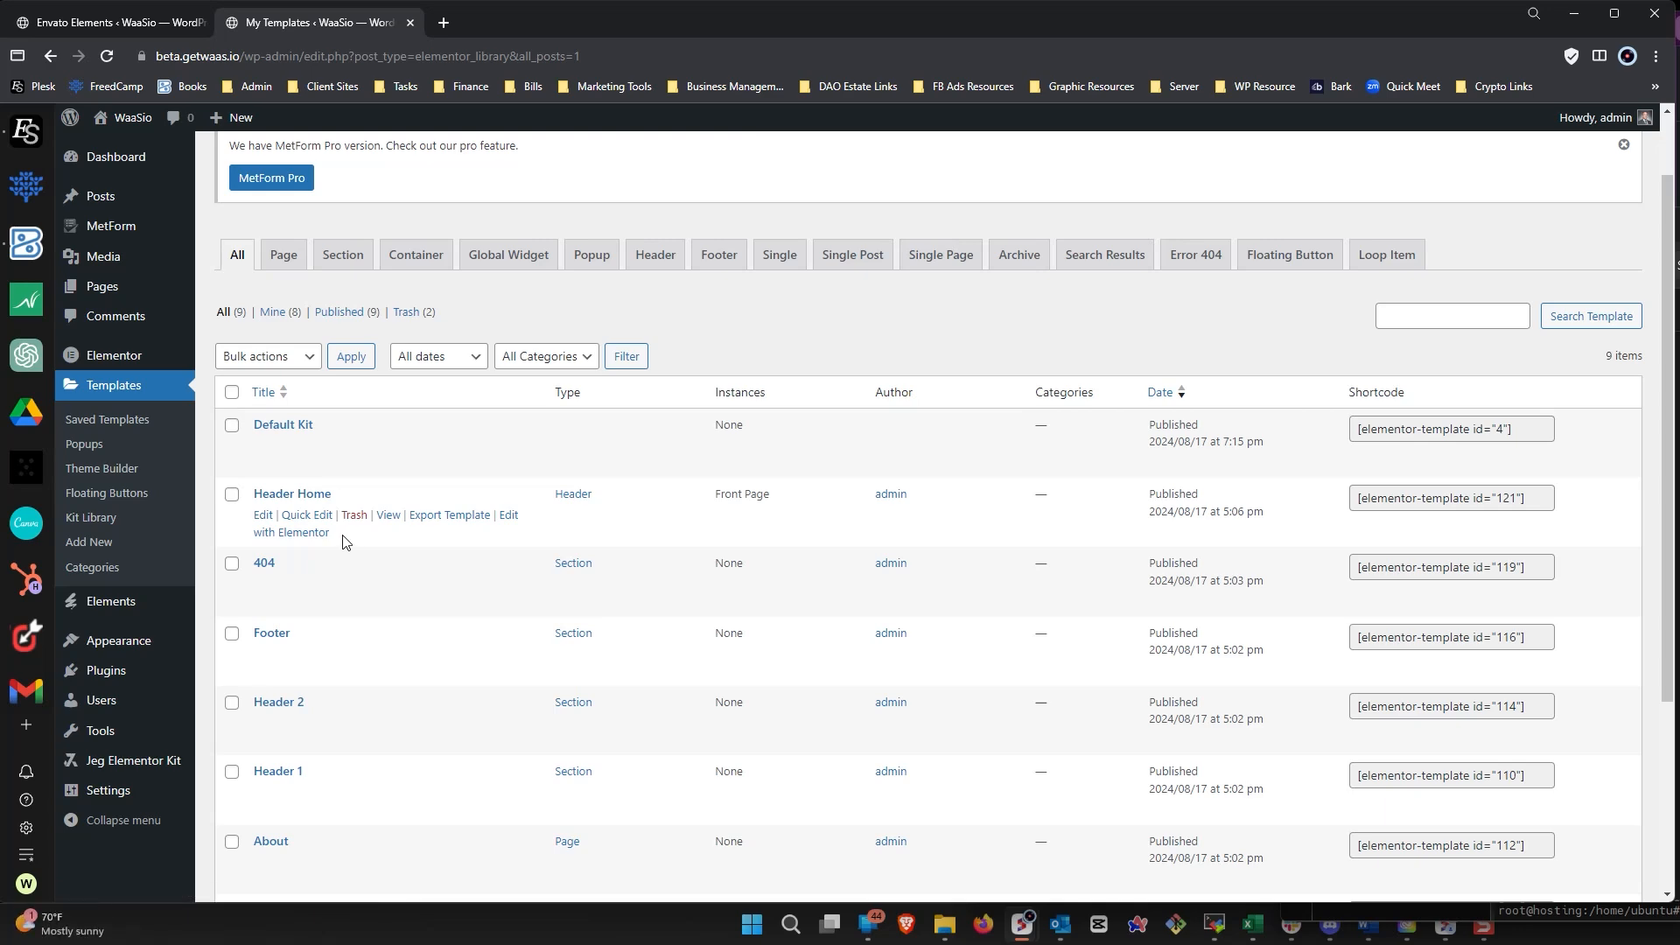
scroll(393, 245, "up", 1)
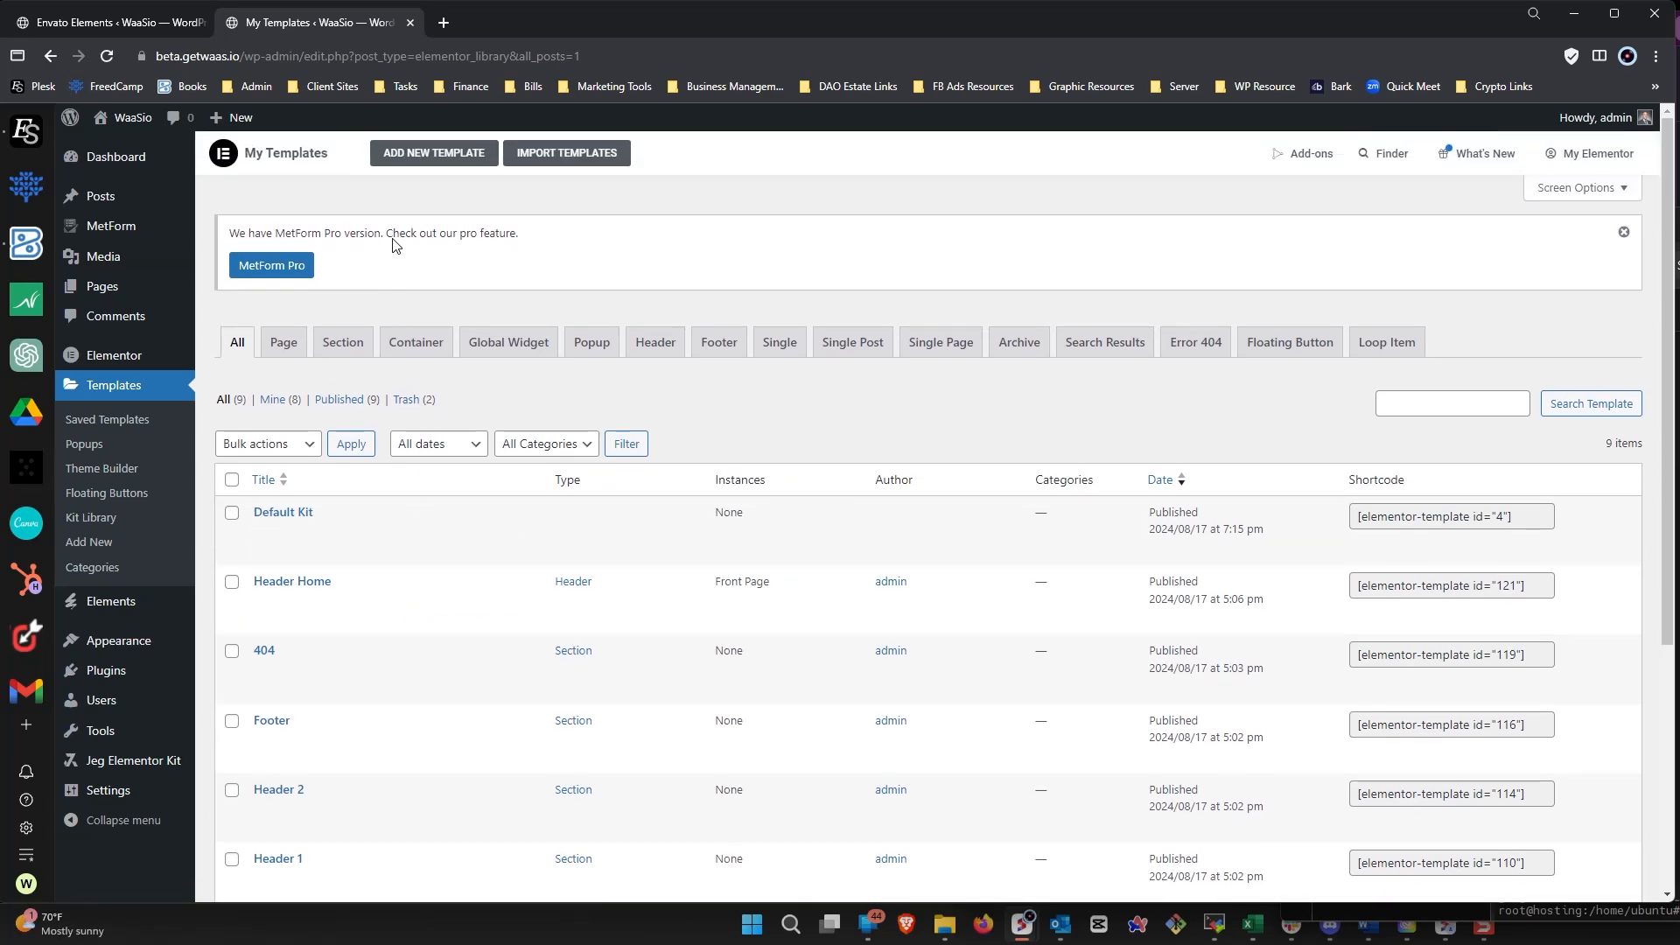
Create a new template of type Header named "Header Main".
left_click(434, 155)
left_click(910, 492)
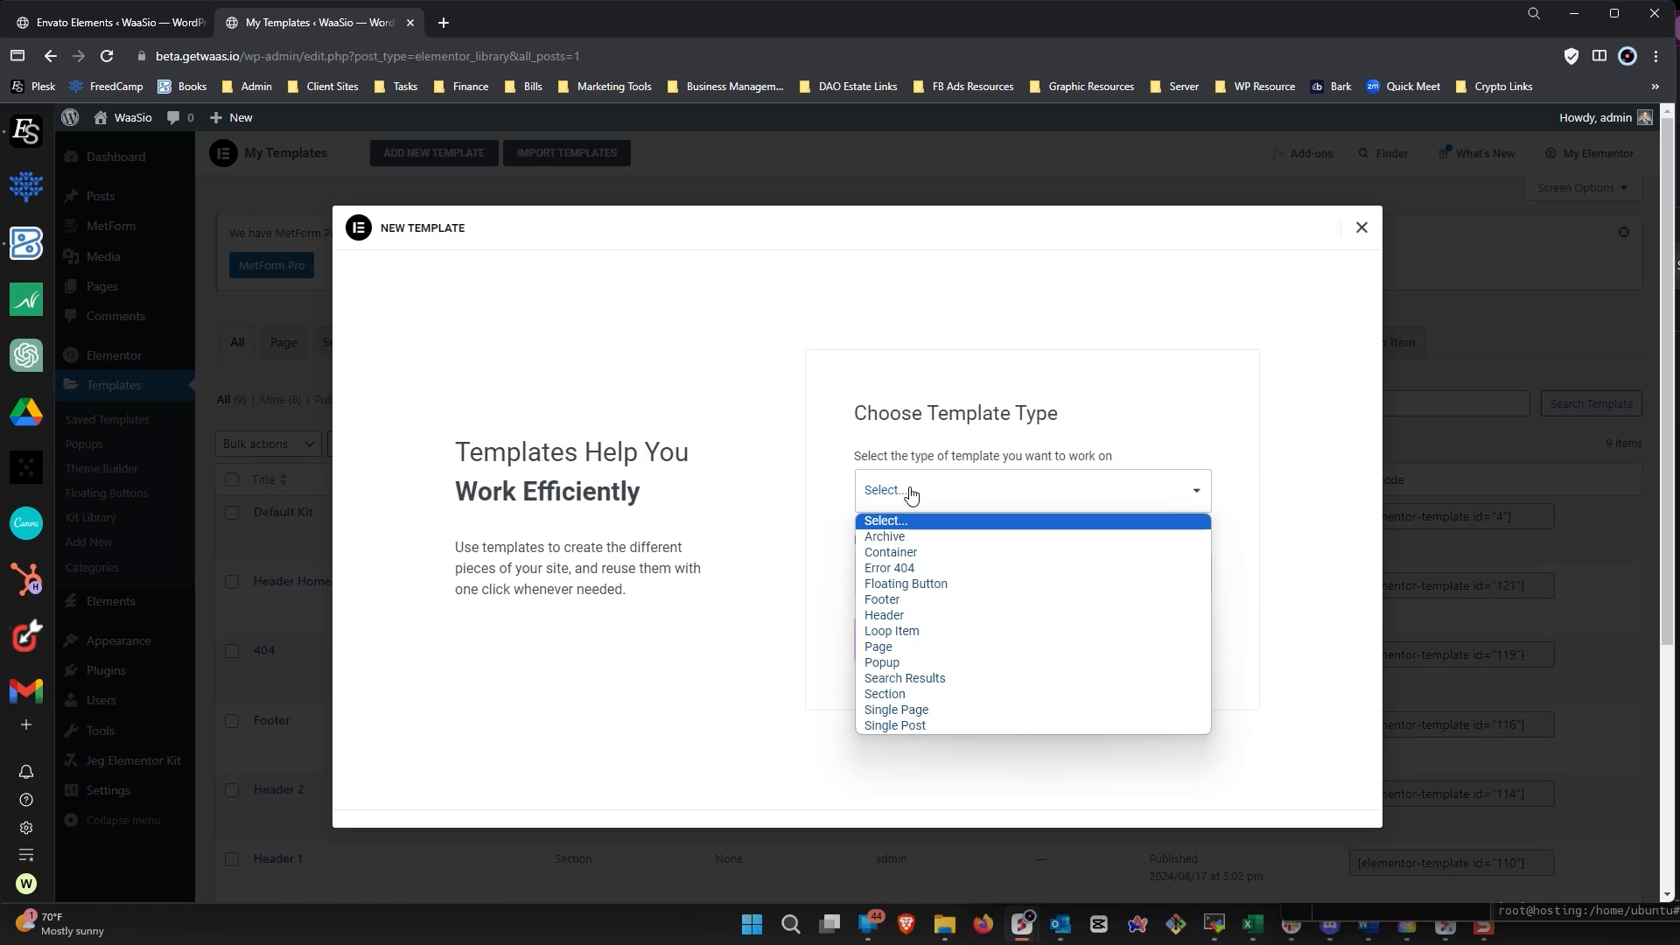
left_click(910, 616)
left_click(934, 569)
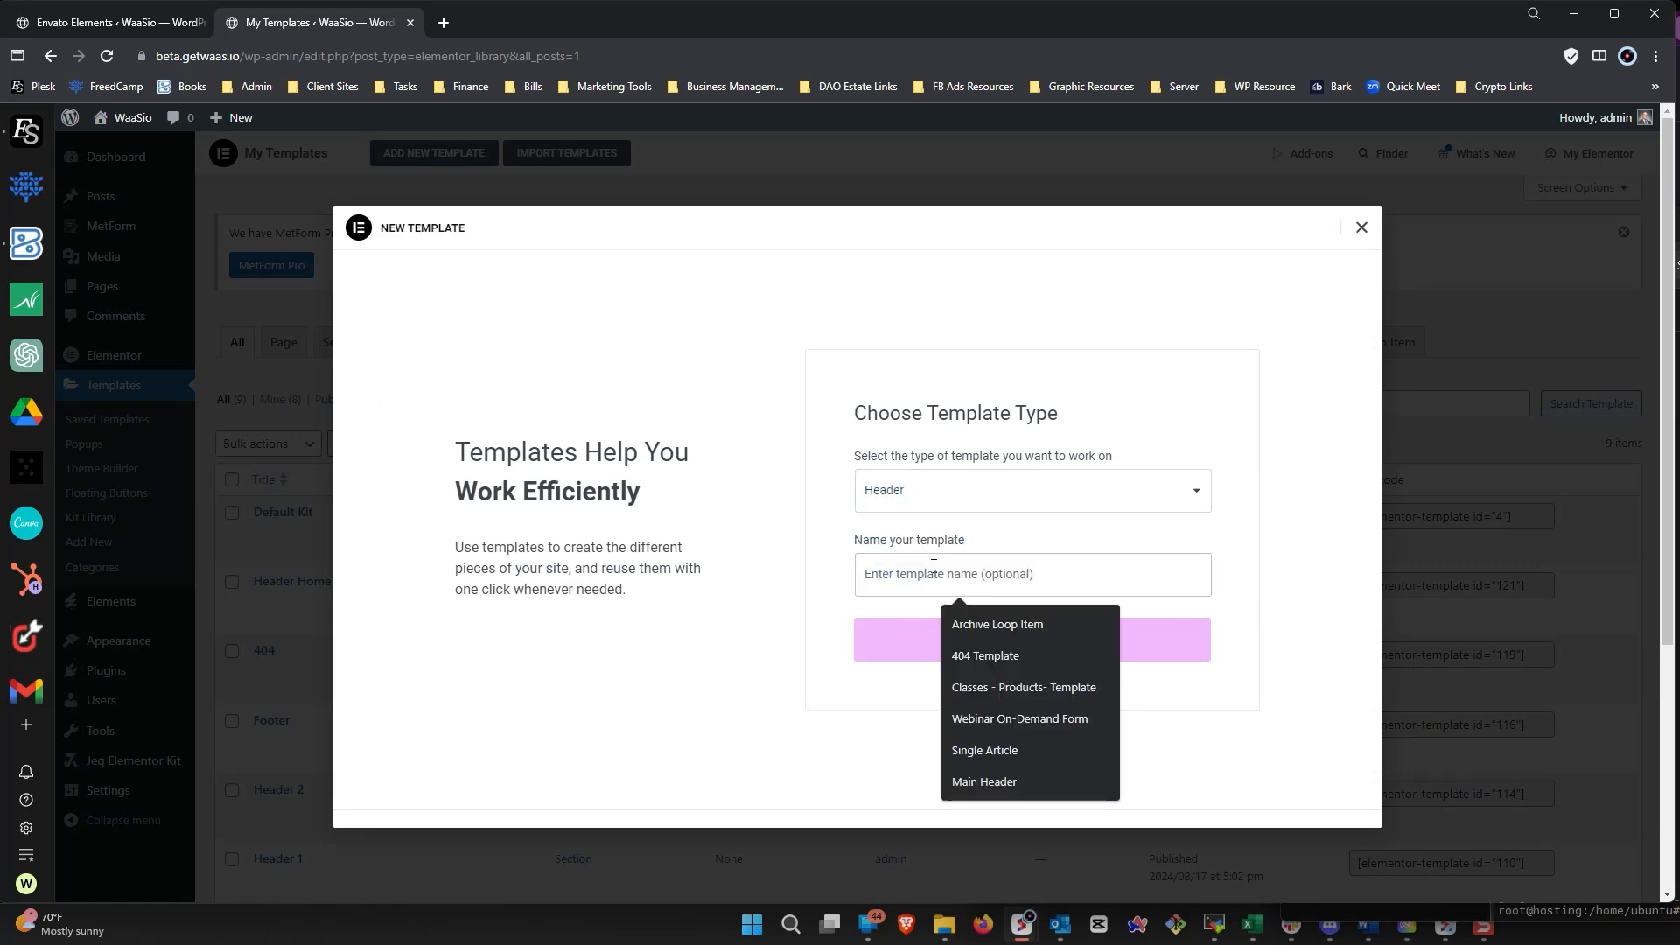
type("Header Main")
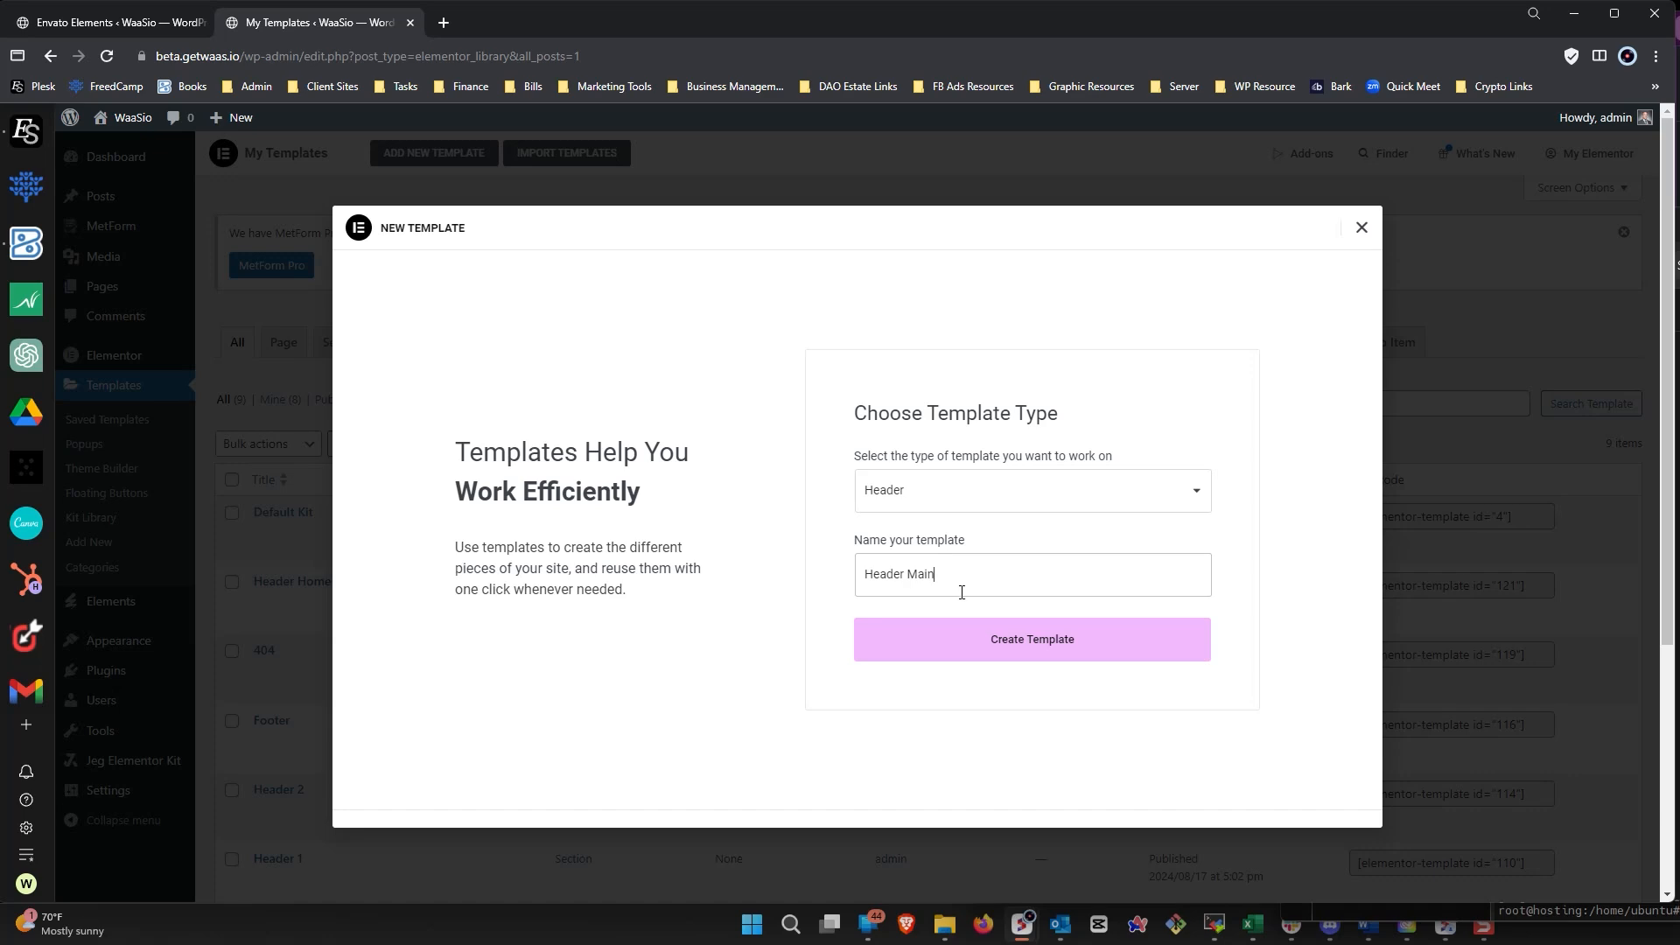
left_click(962, 639)
Insert the saved Header 2 section from My Templates into the new header without applying its section settings.
left_click(916, 172)
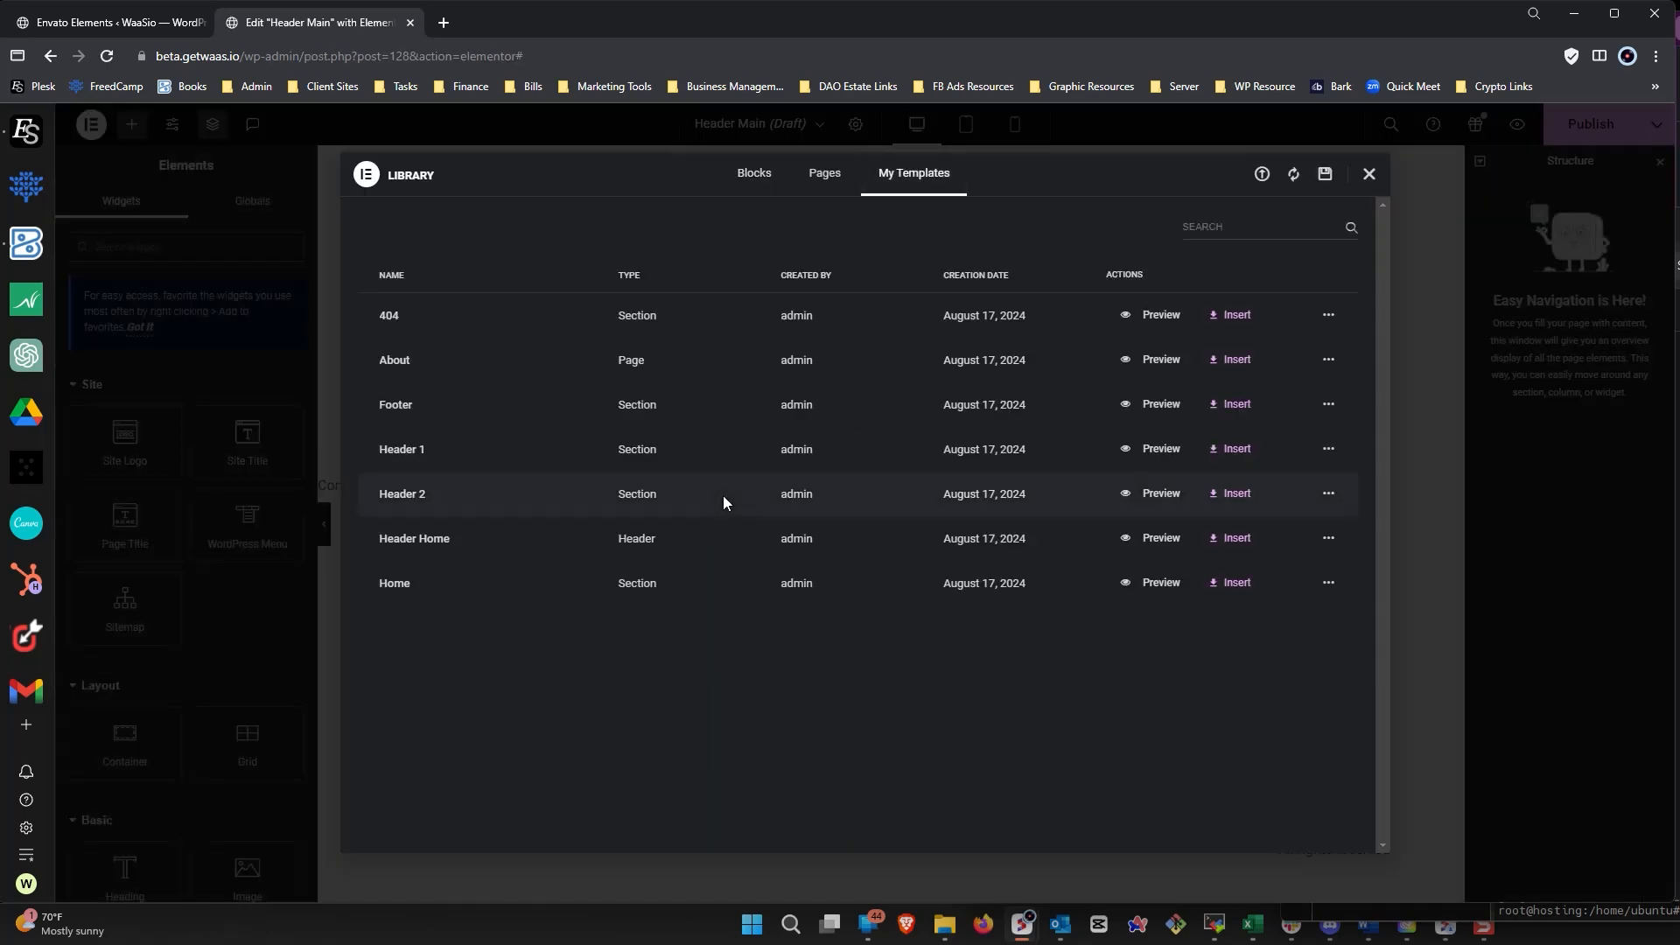
left_click(1231, 493)
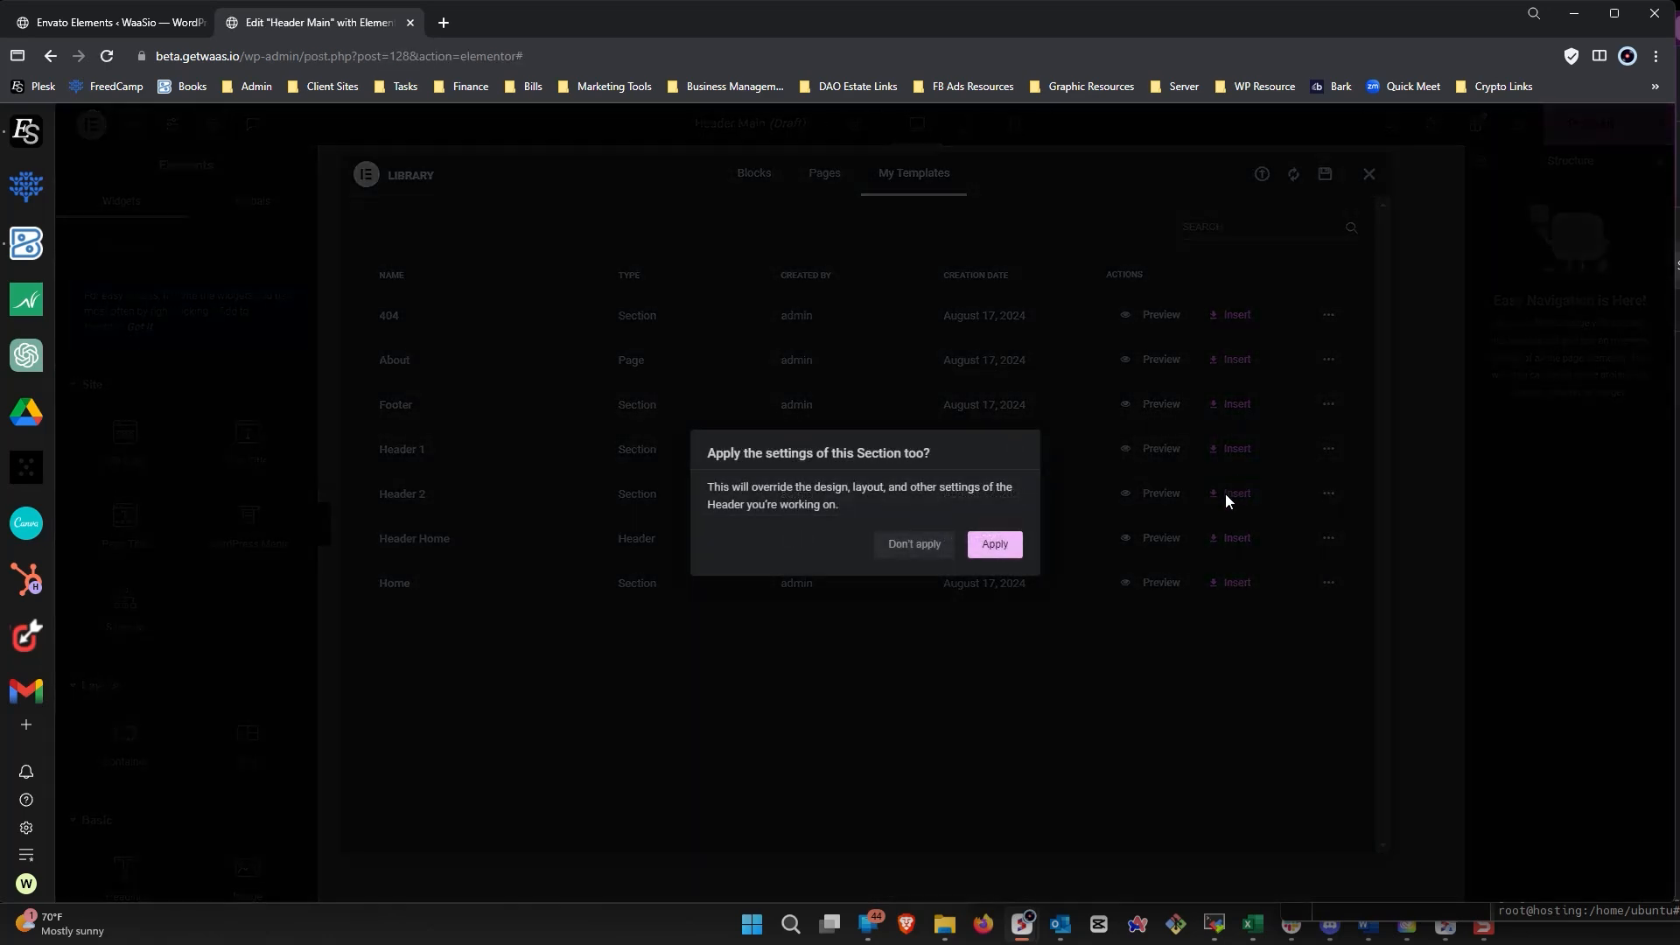
left_click(910, 546)
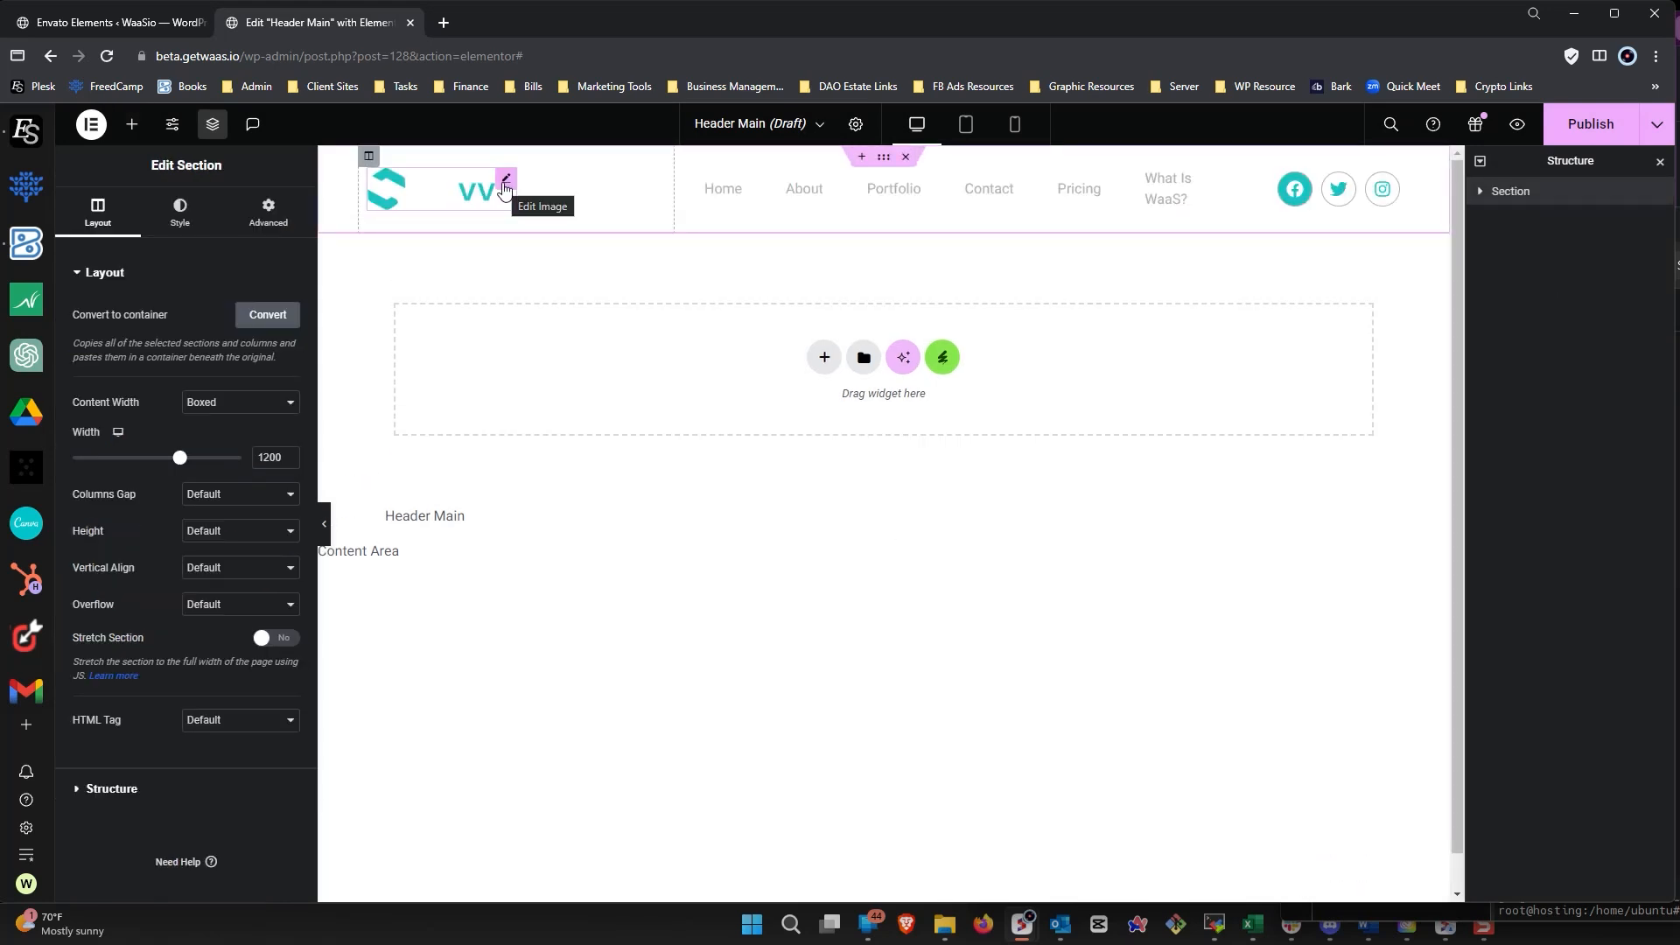
Upload WaaSio-Logo-Light.svg from the SVG folder and use it as the logo image in the Header Main template.
left_click(505, 187)
key("alt+Tab")
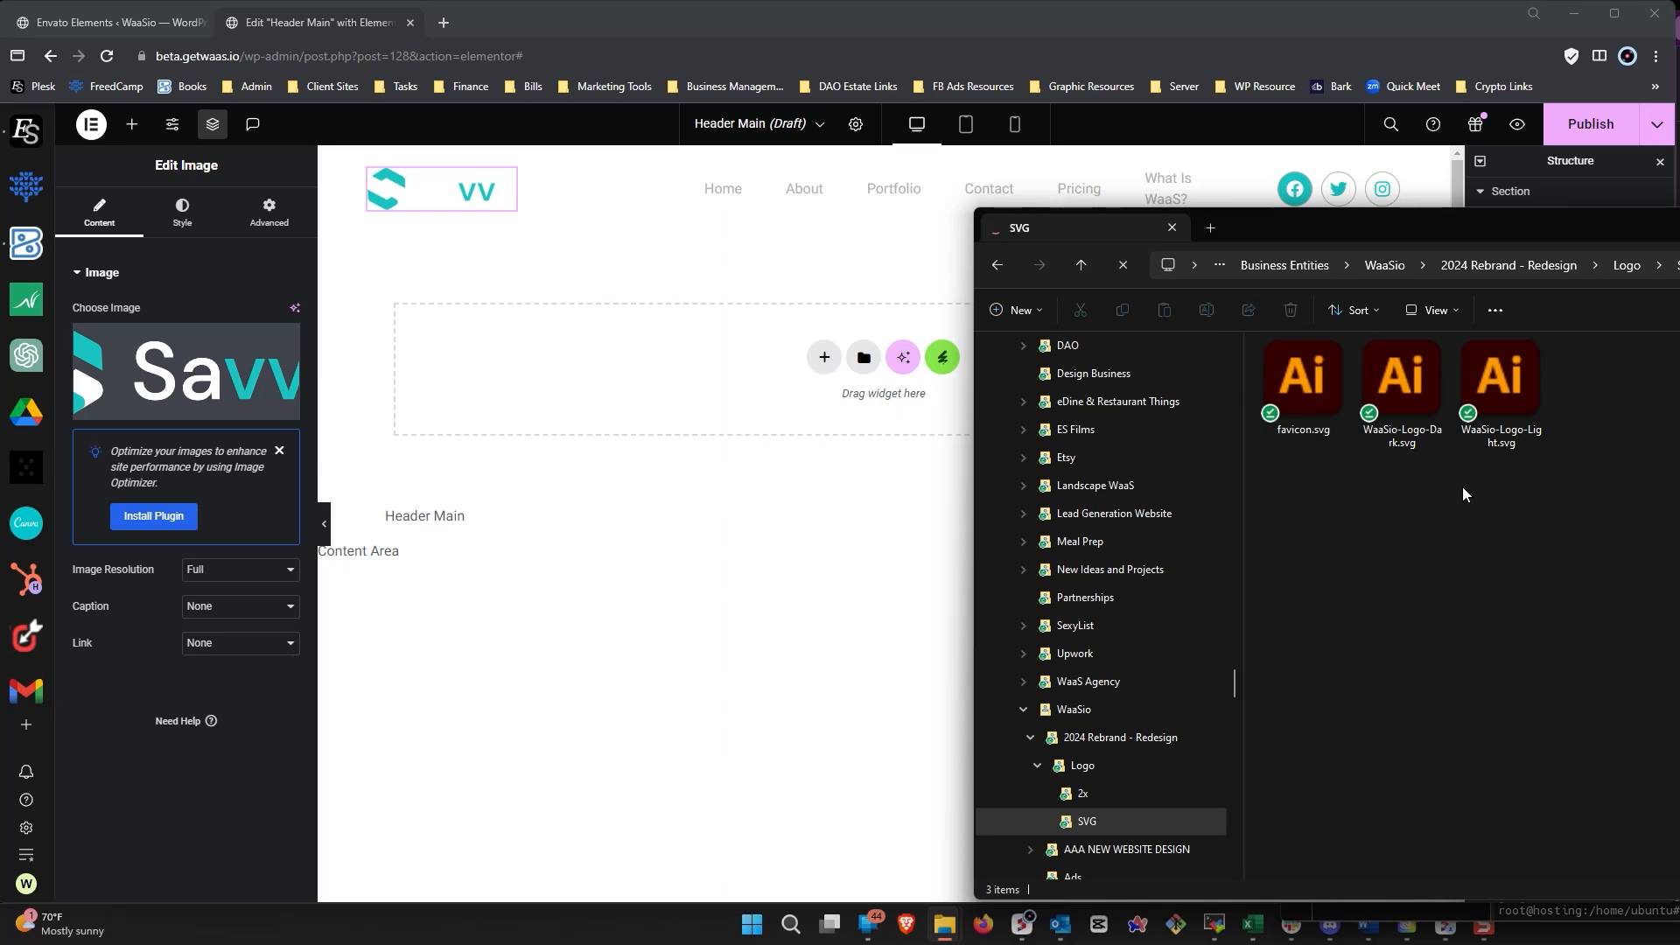
left_click(1505, 376)
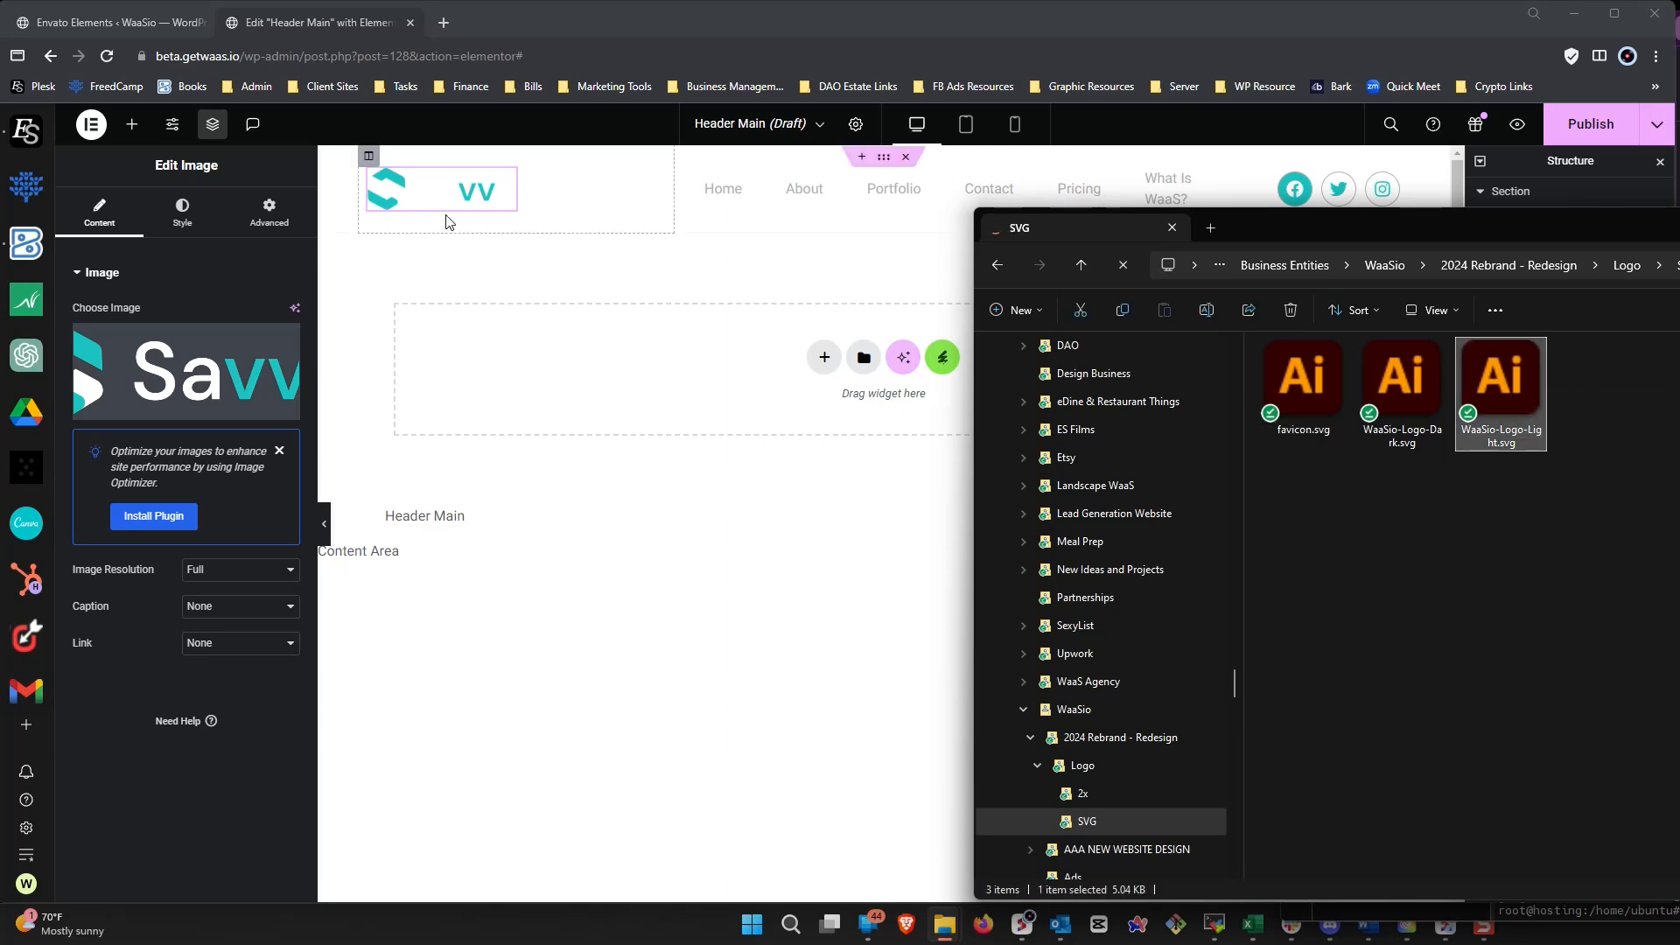
left_click(210, 371)
key("alt+Tab")
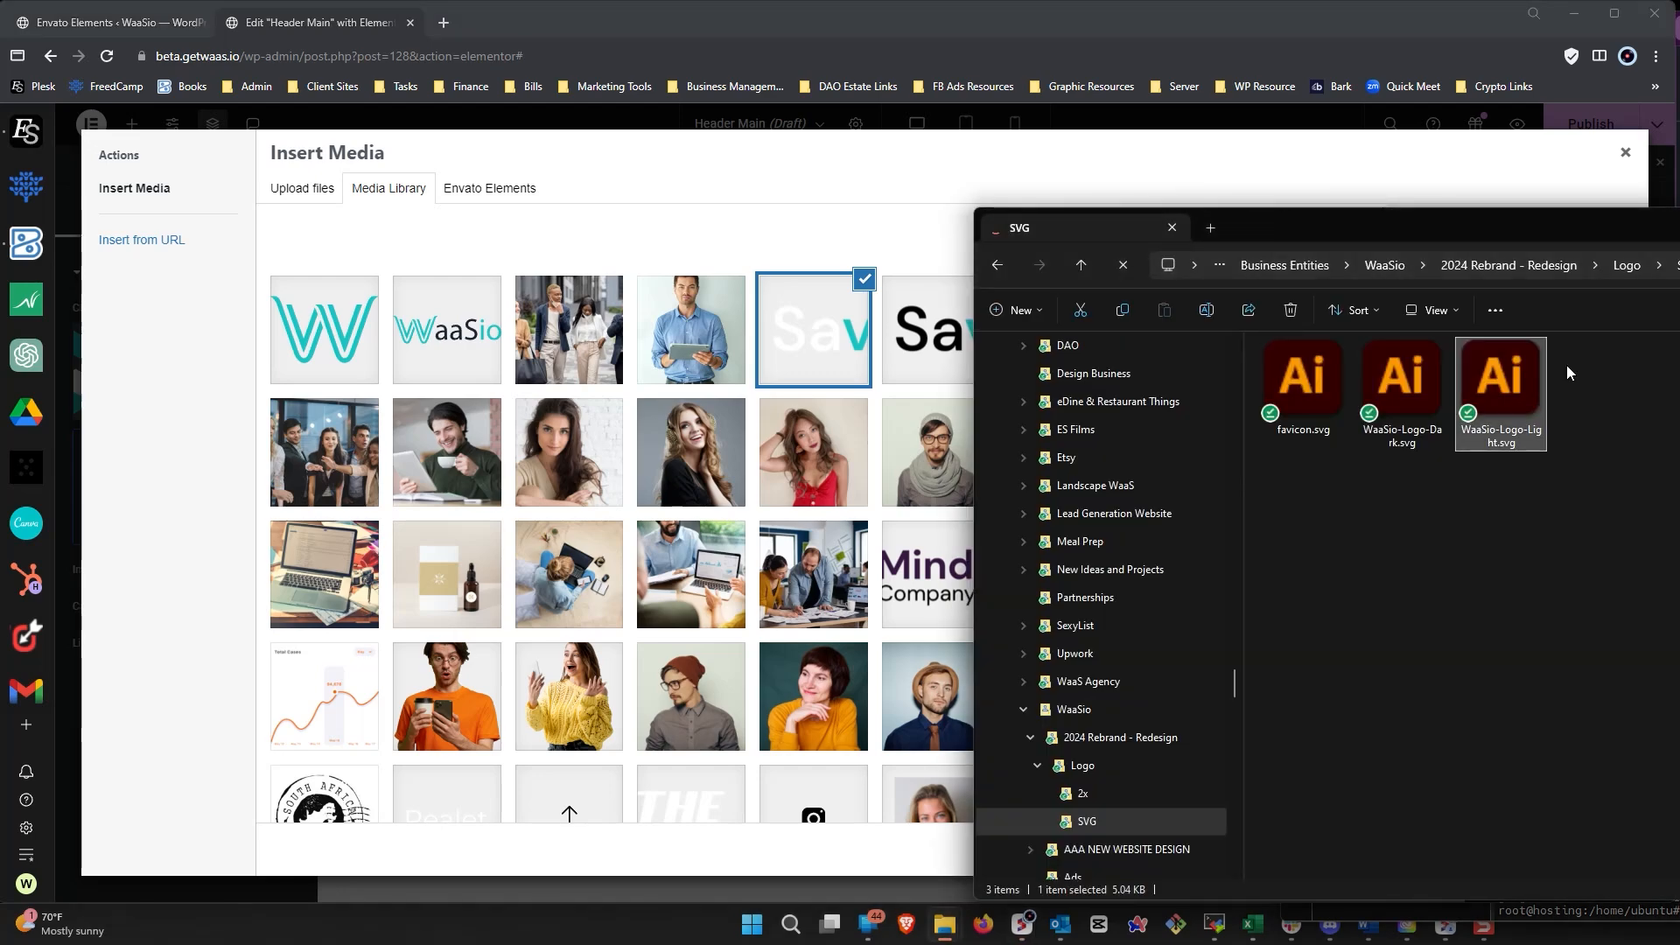
left_click_drag(1498, 385, 512, 438)
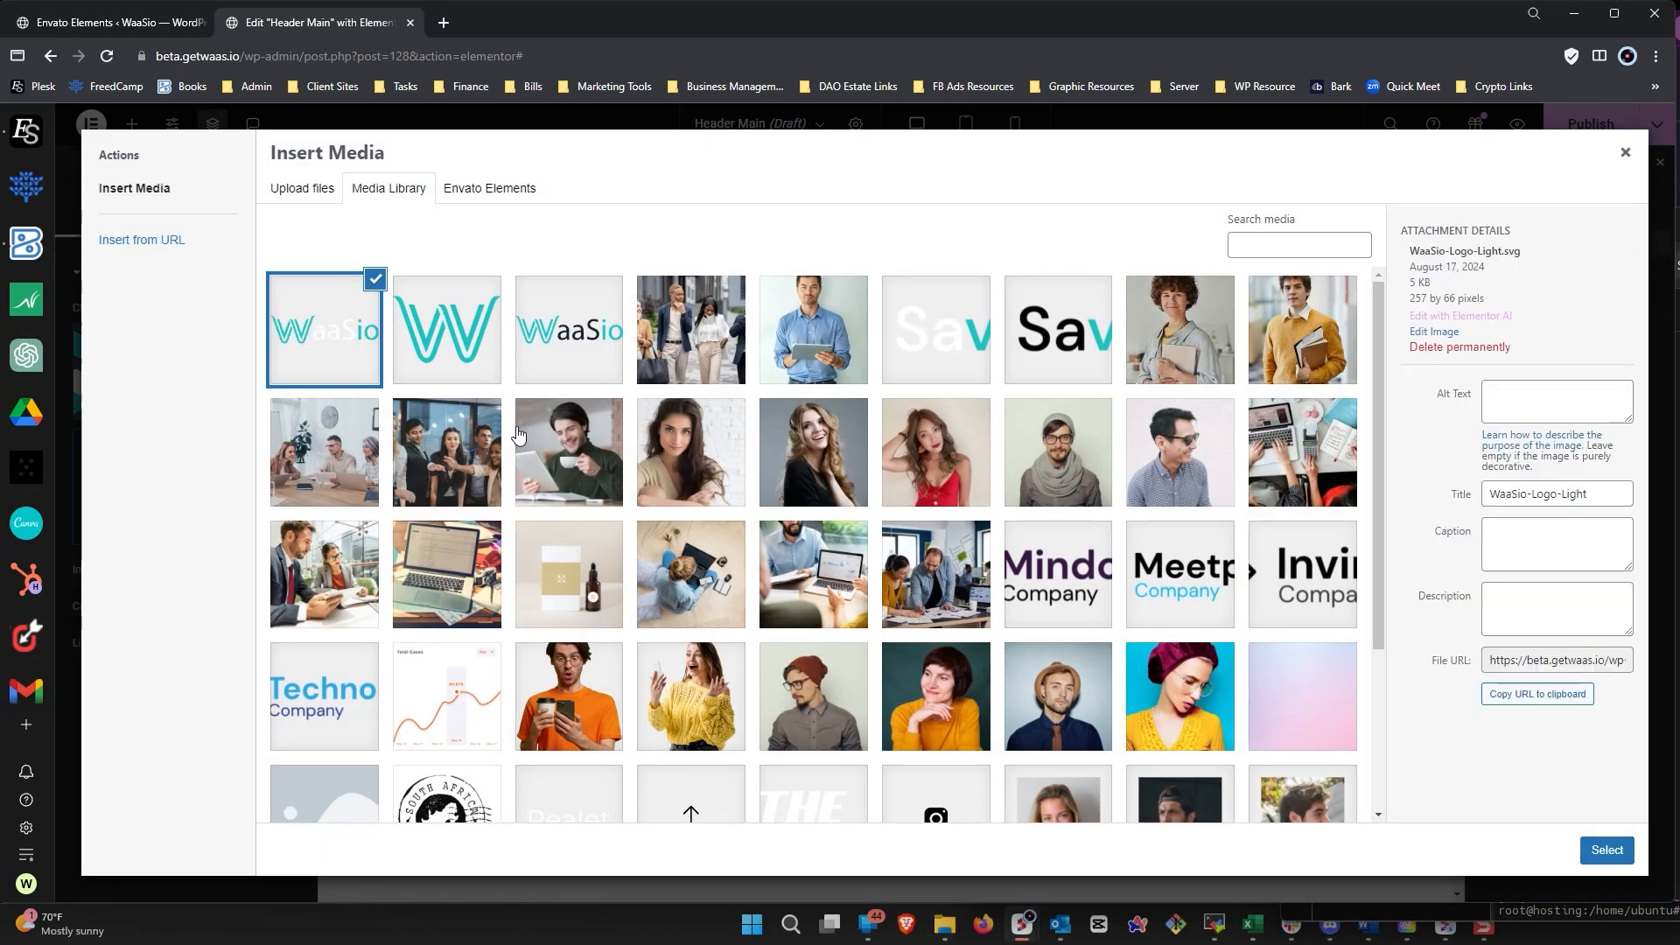
left_click(1605, 850)
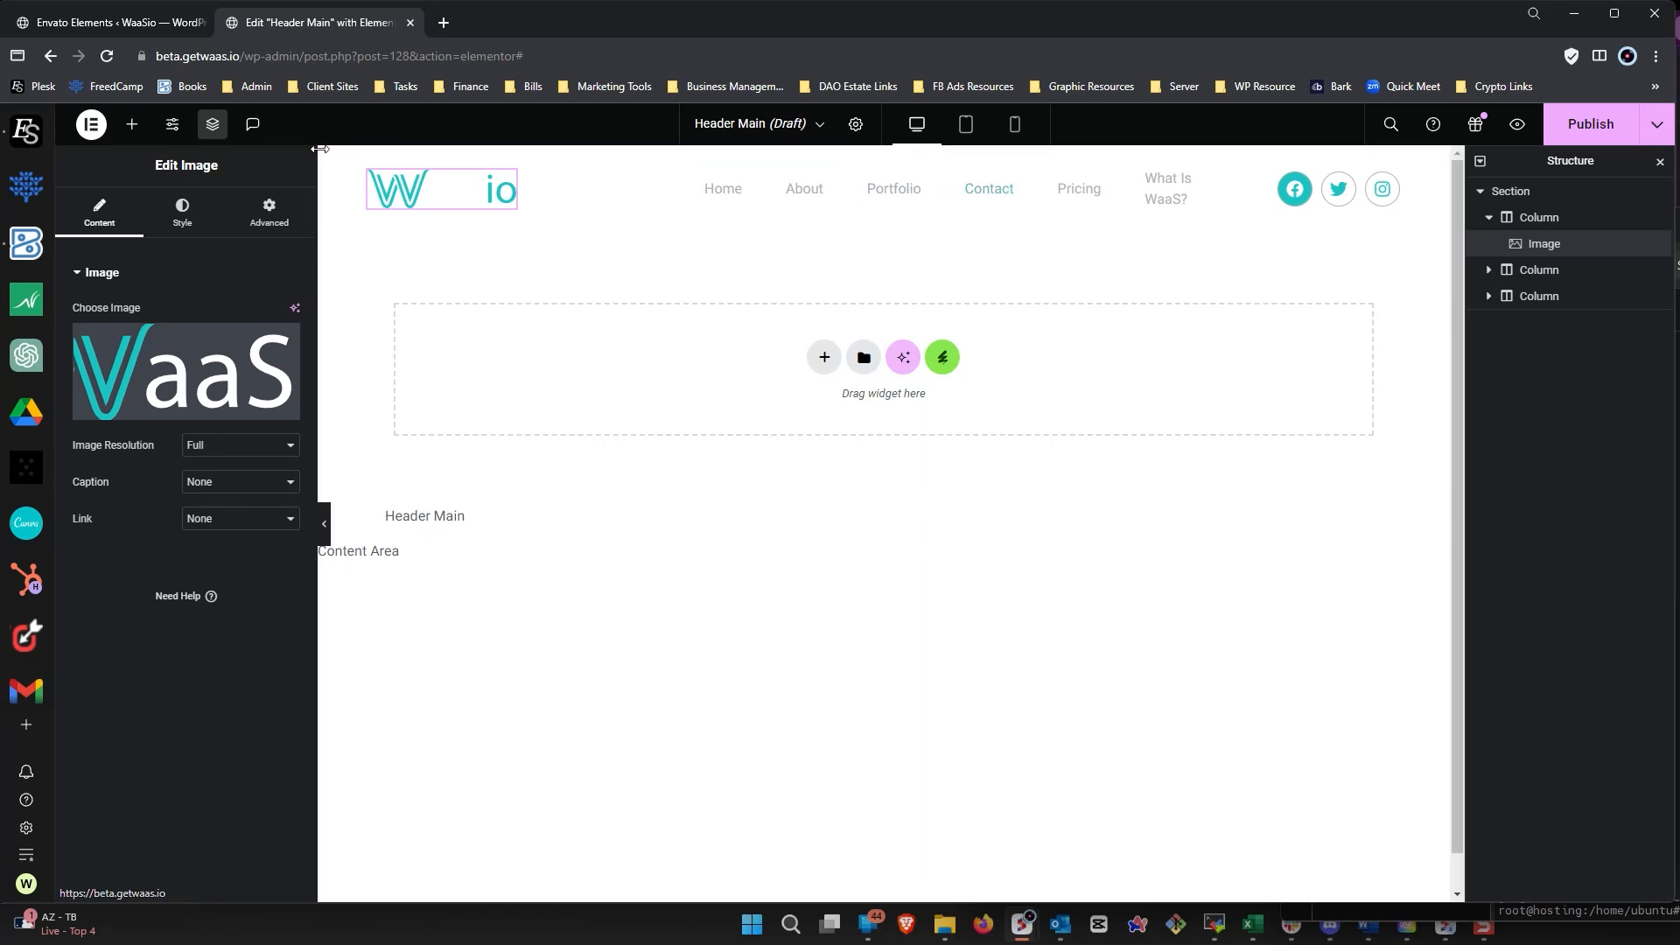
Open Saved Templates in a separate browser tab and list all templates there.
left_click(128, 24)
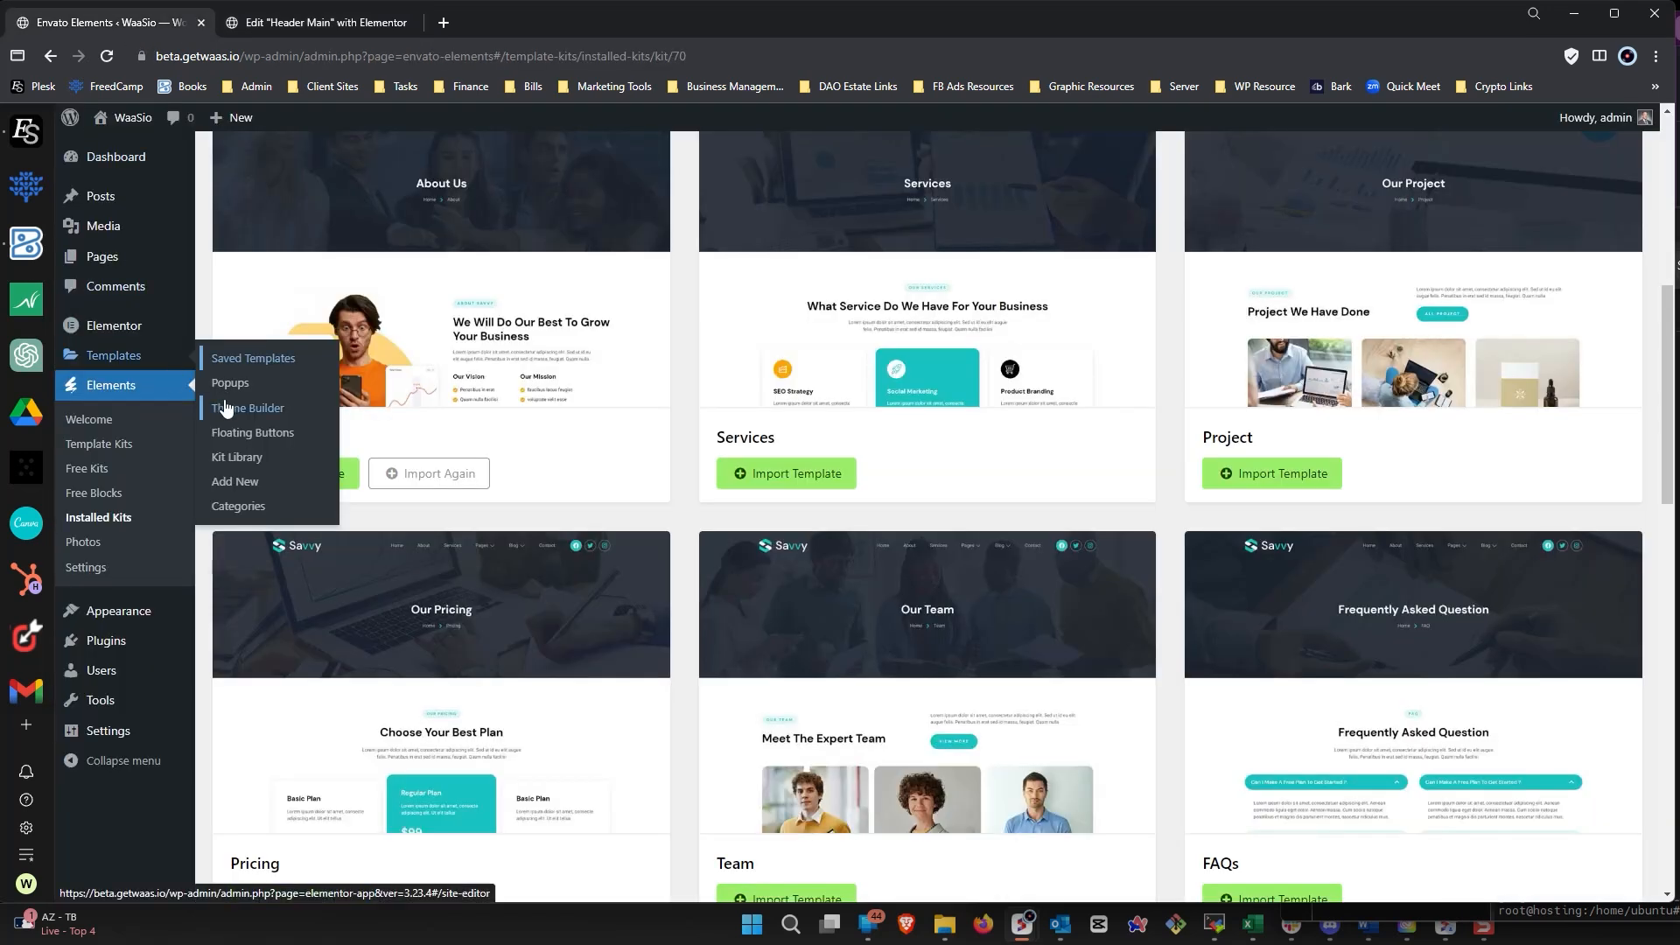
mouse_move(105, 355)
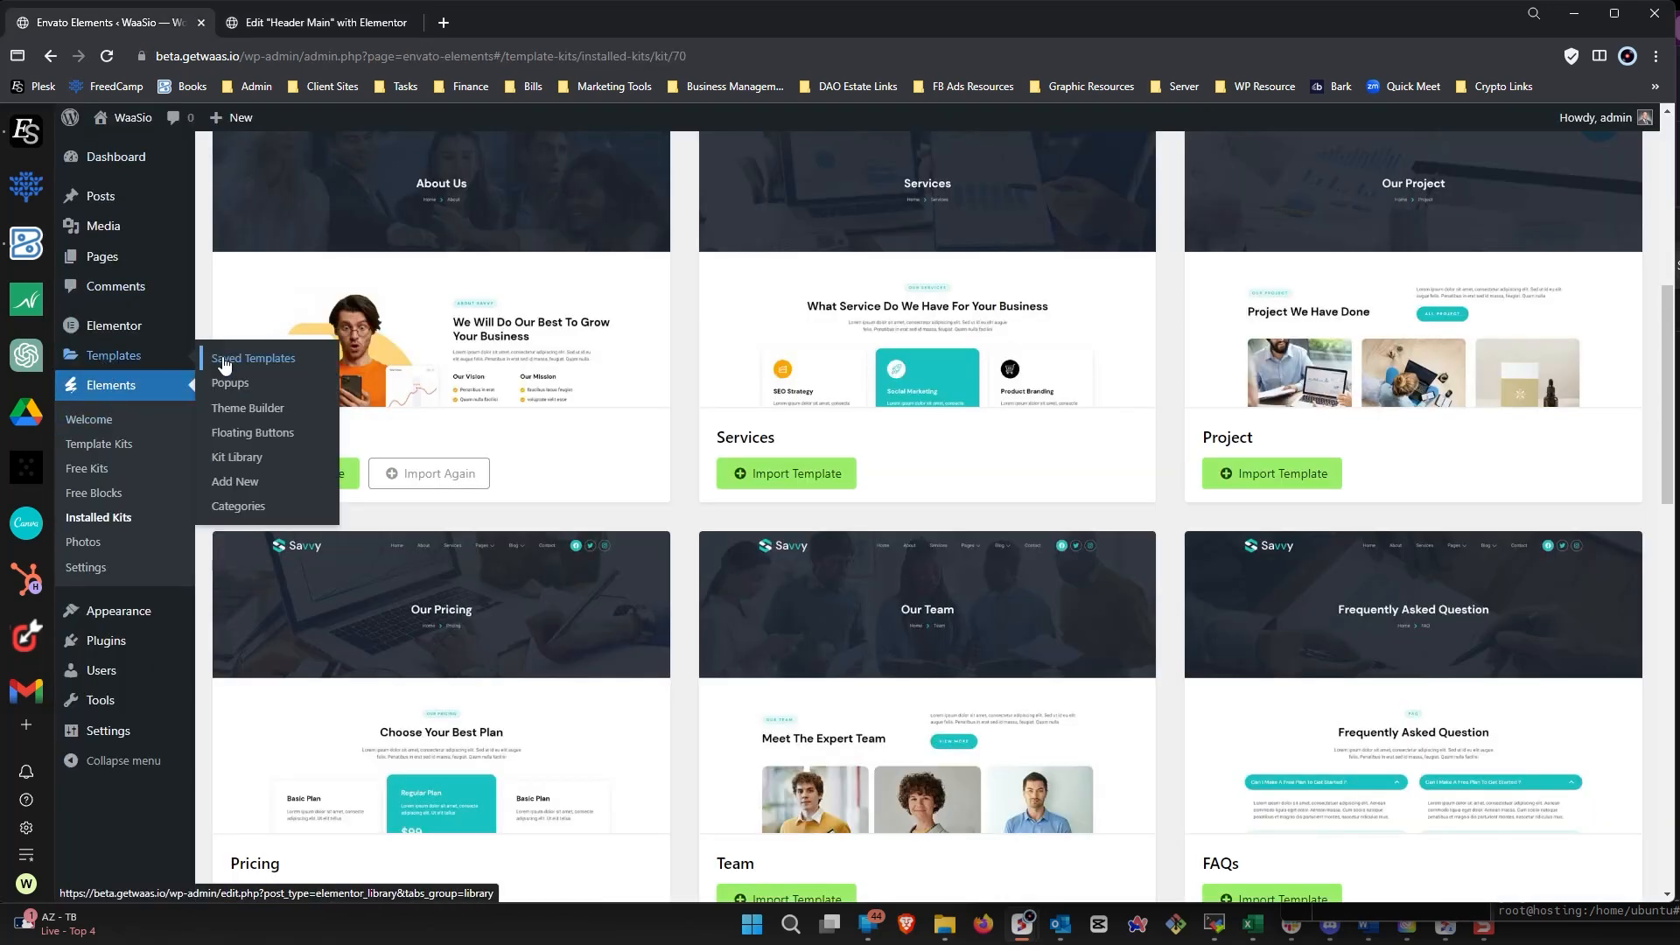
right_click(223, 359)
left_click(245, 362)
left_click(496, 24)
left_click_drag(496, 29, 306, 25)
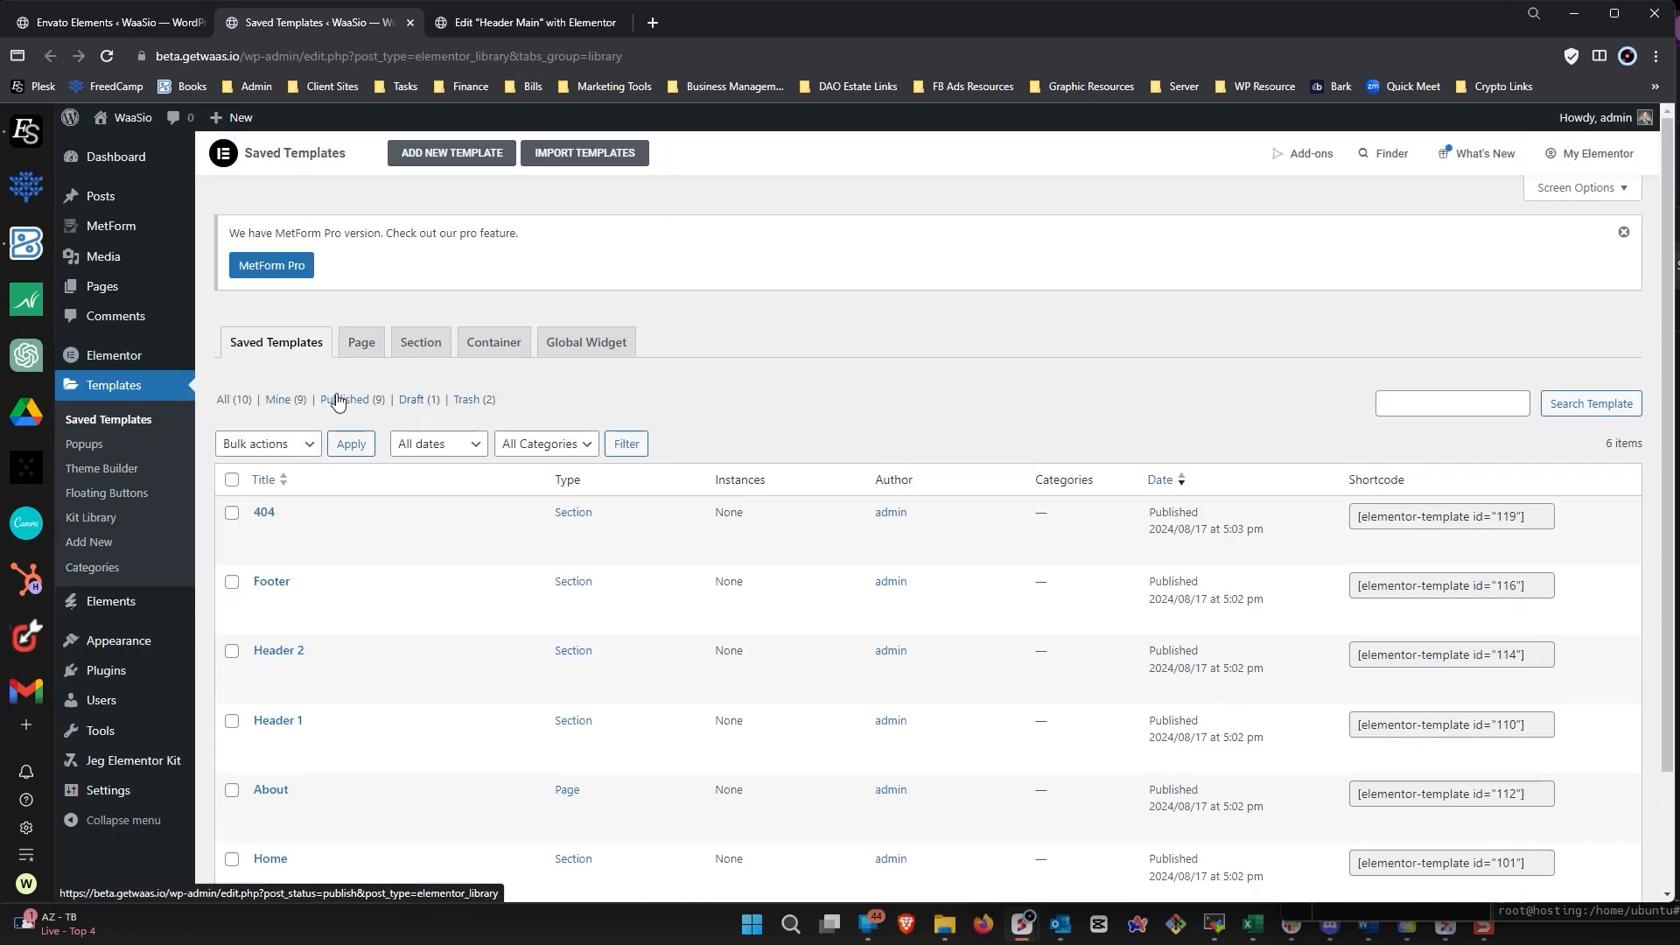
left_click(224, 400)
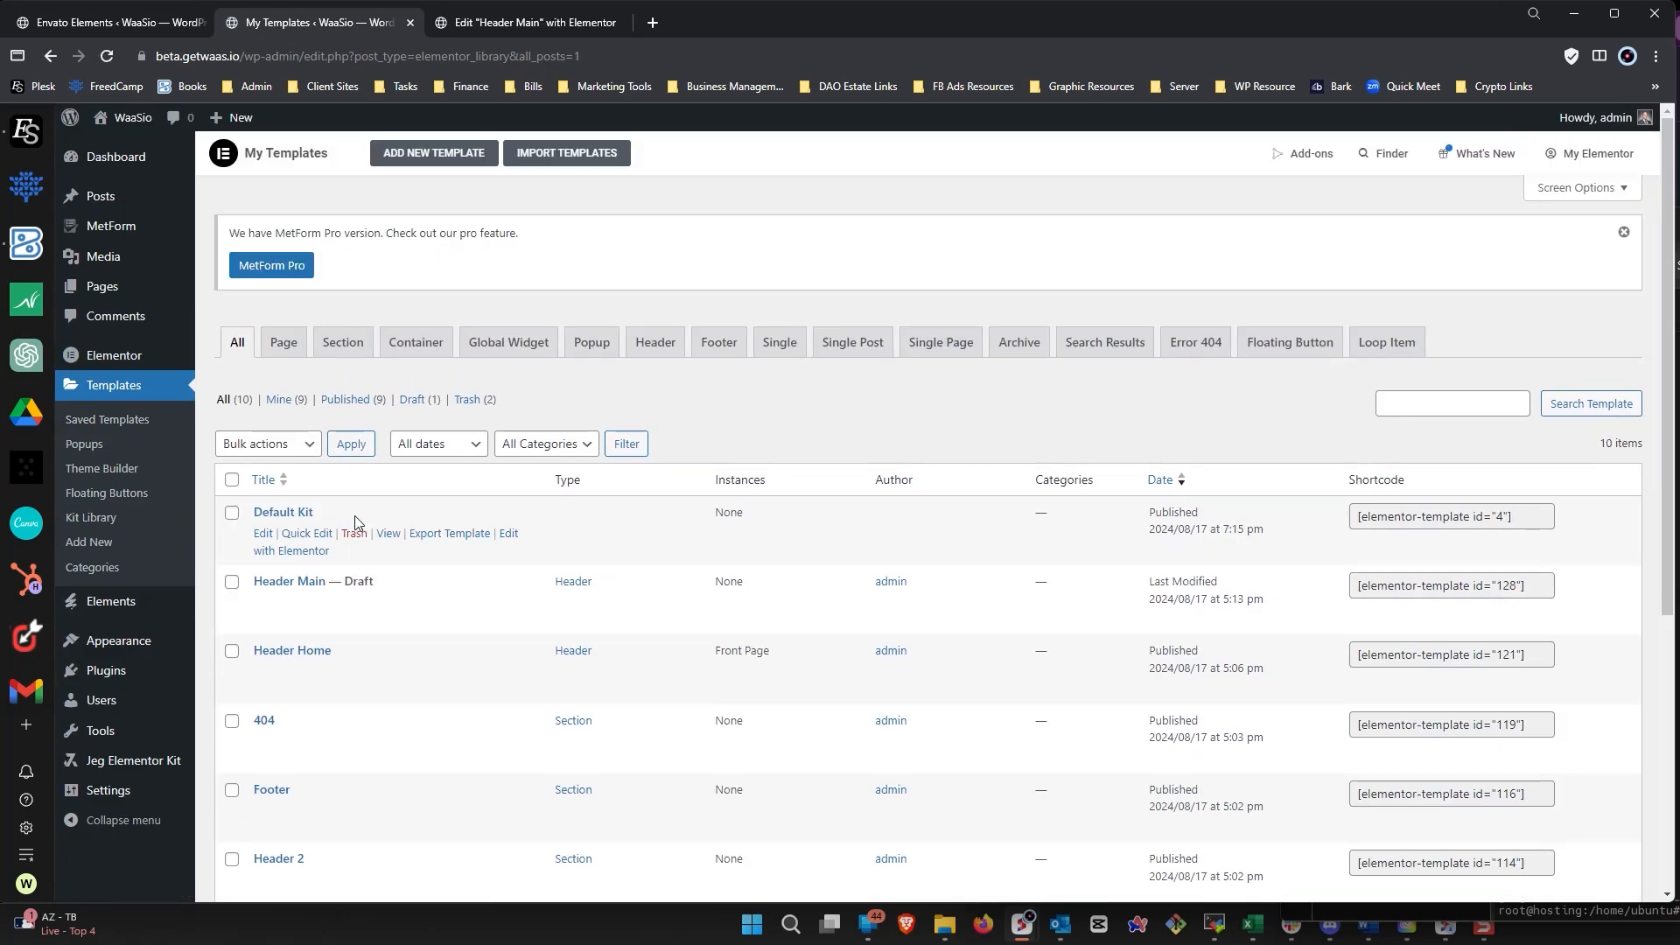
Open the Header Home template with Elementor in a new browser tab.
scroll(354, 522, "down", 1)
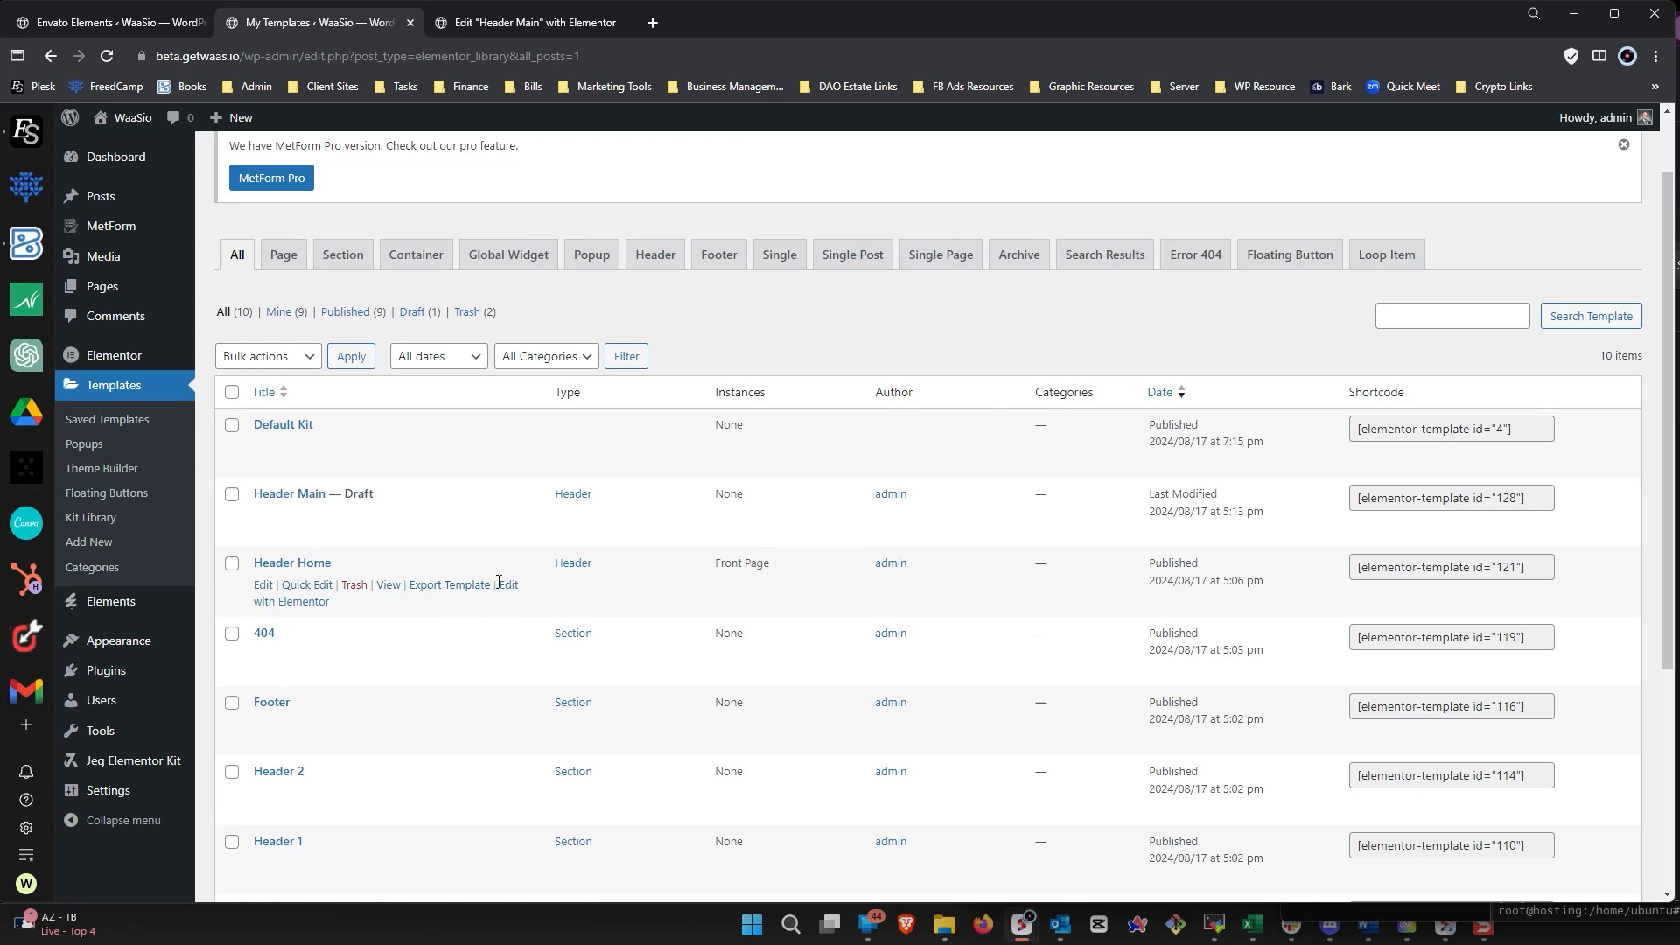
right_click(500, 585)
left_click(569, 597)
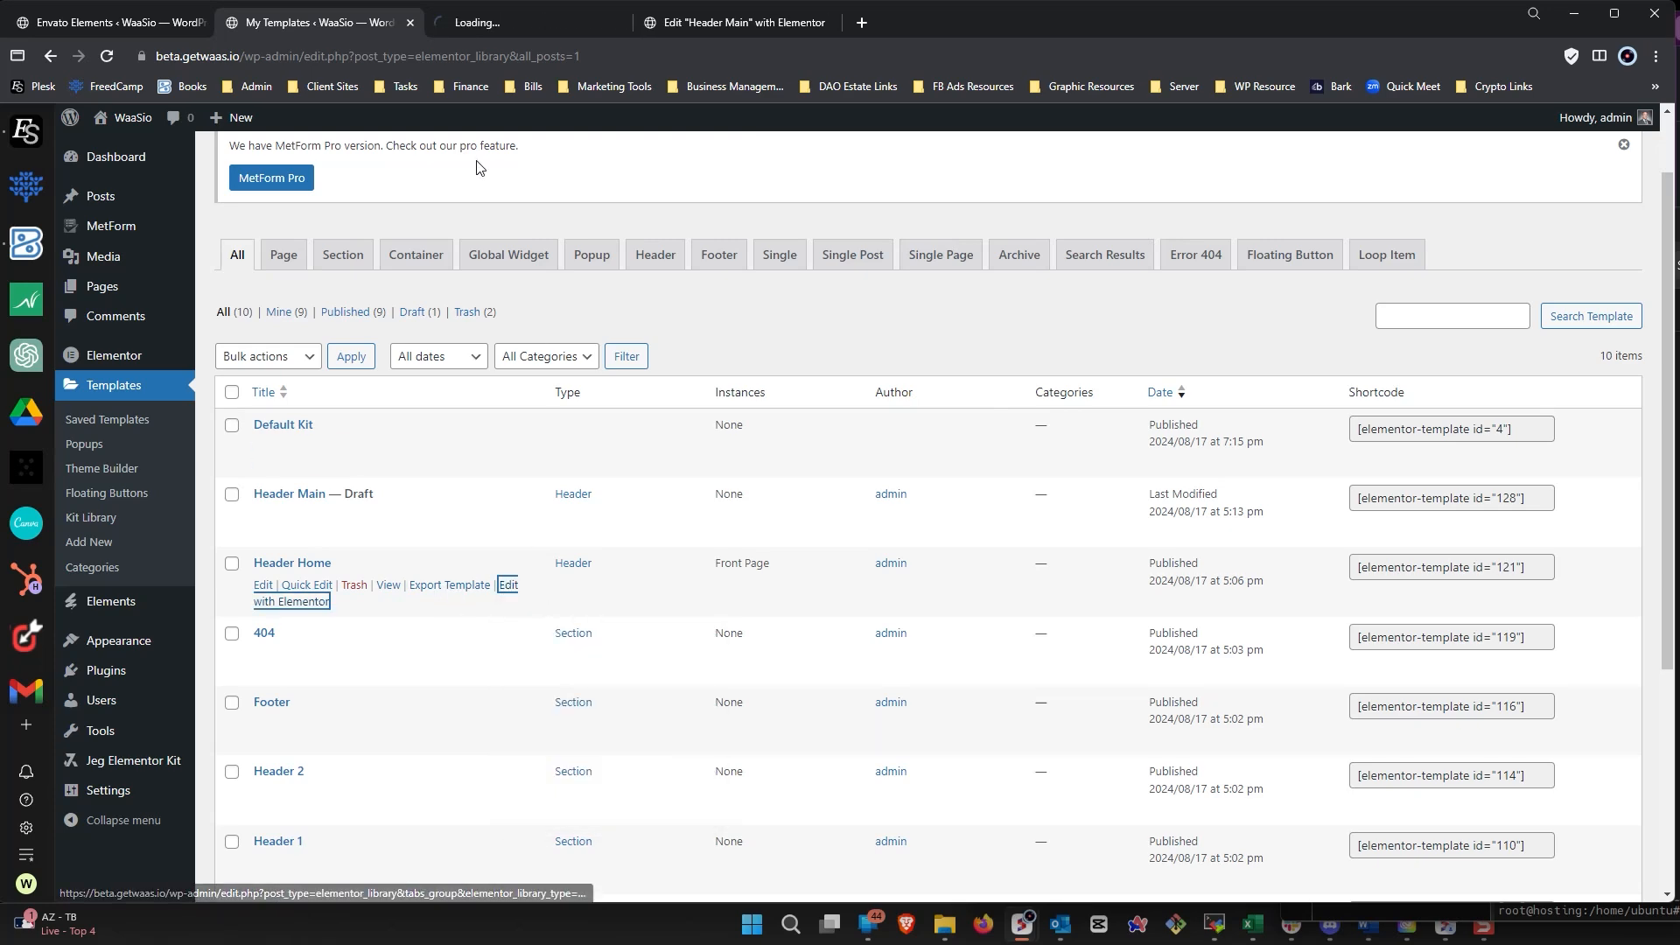
left_click(508, 24)
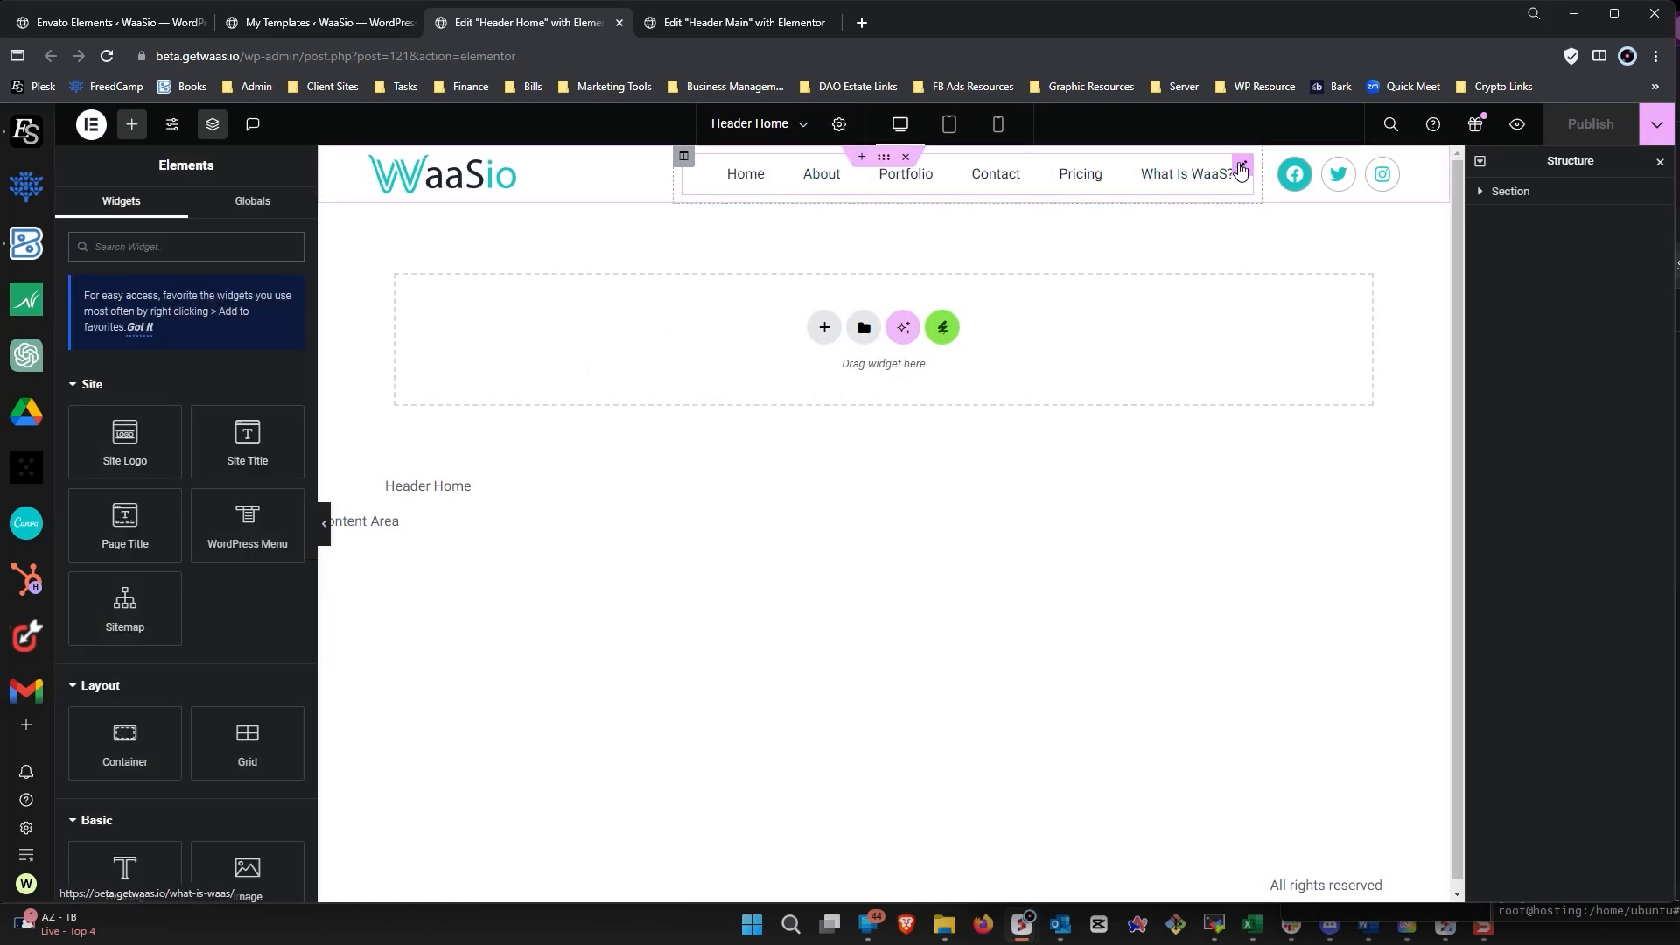
Copy the WordPress Menu widget from the Header Home template and paste it into the navigation column of the Header Main template.
right_click(1243, 166)
left_click(1275, 248)
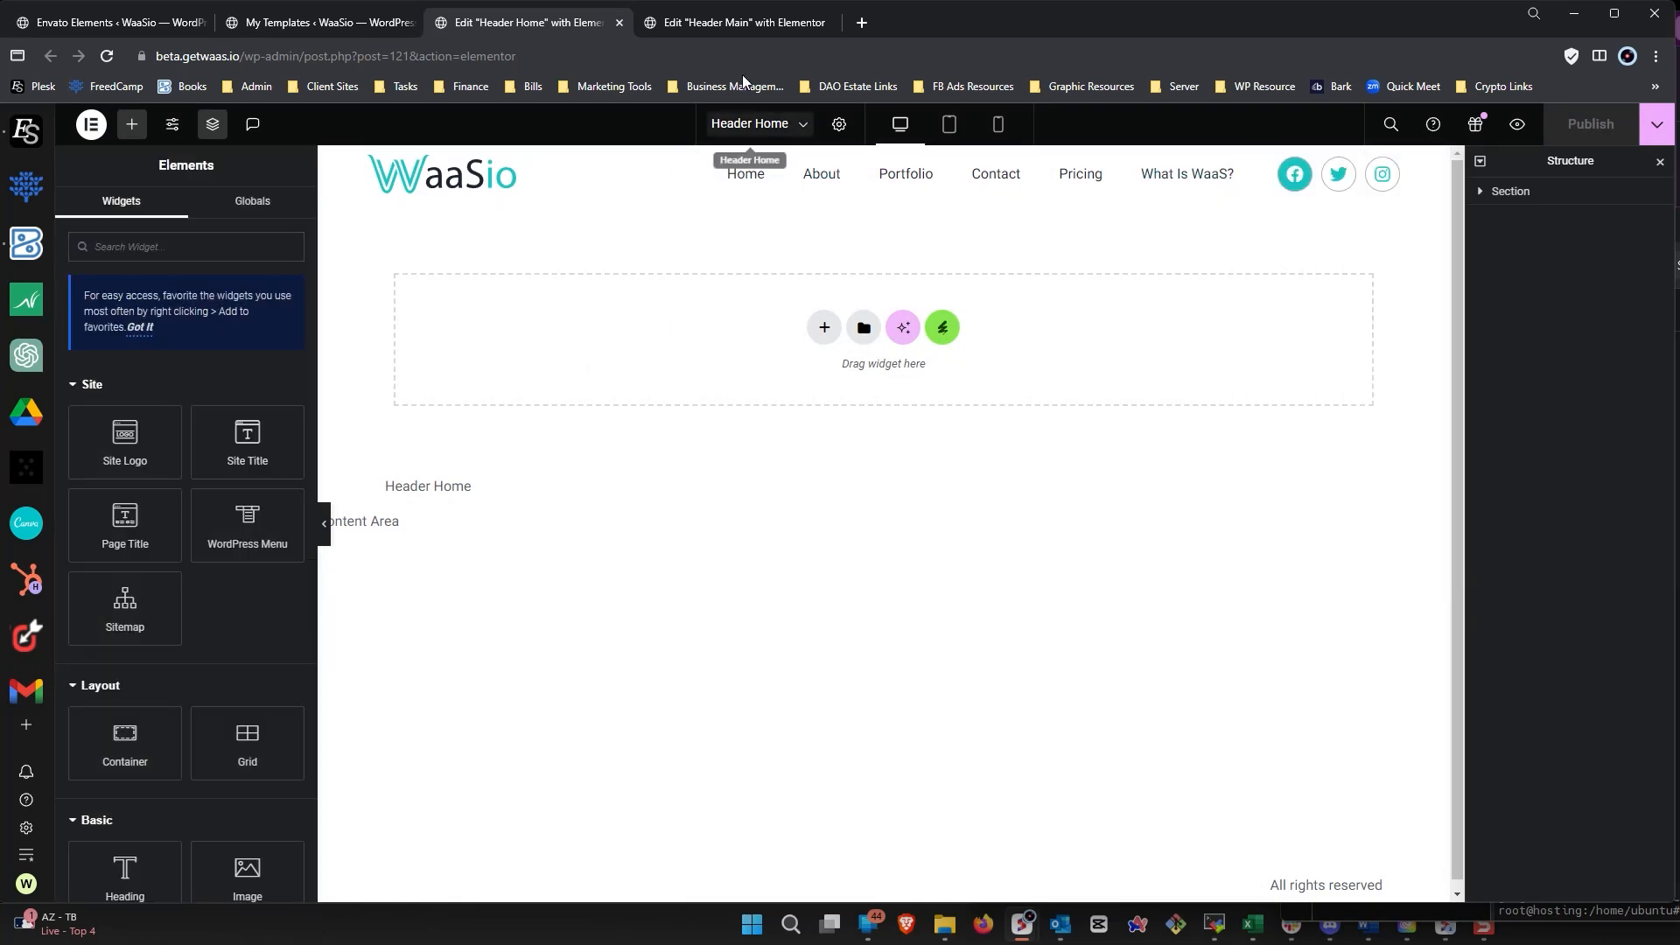
left_click(716, 26)
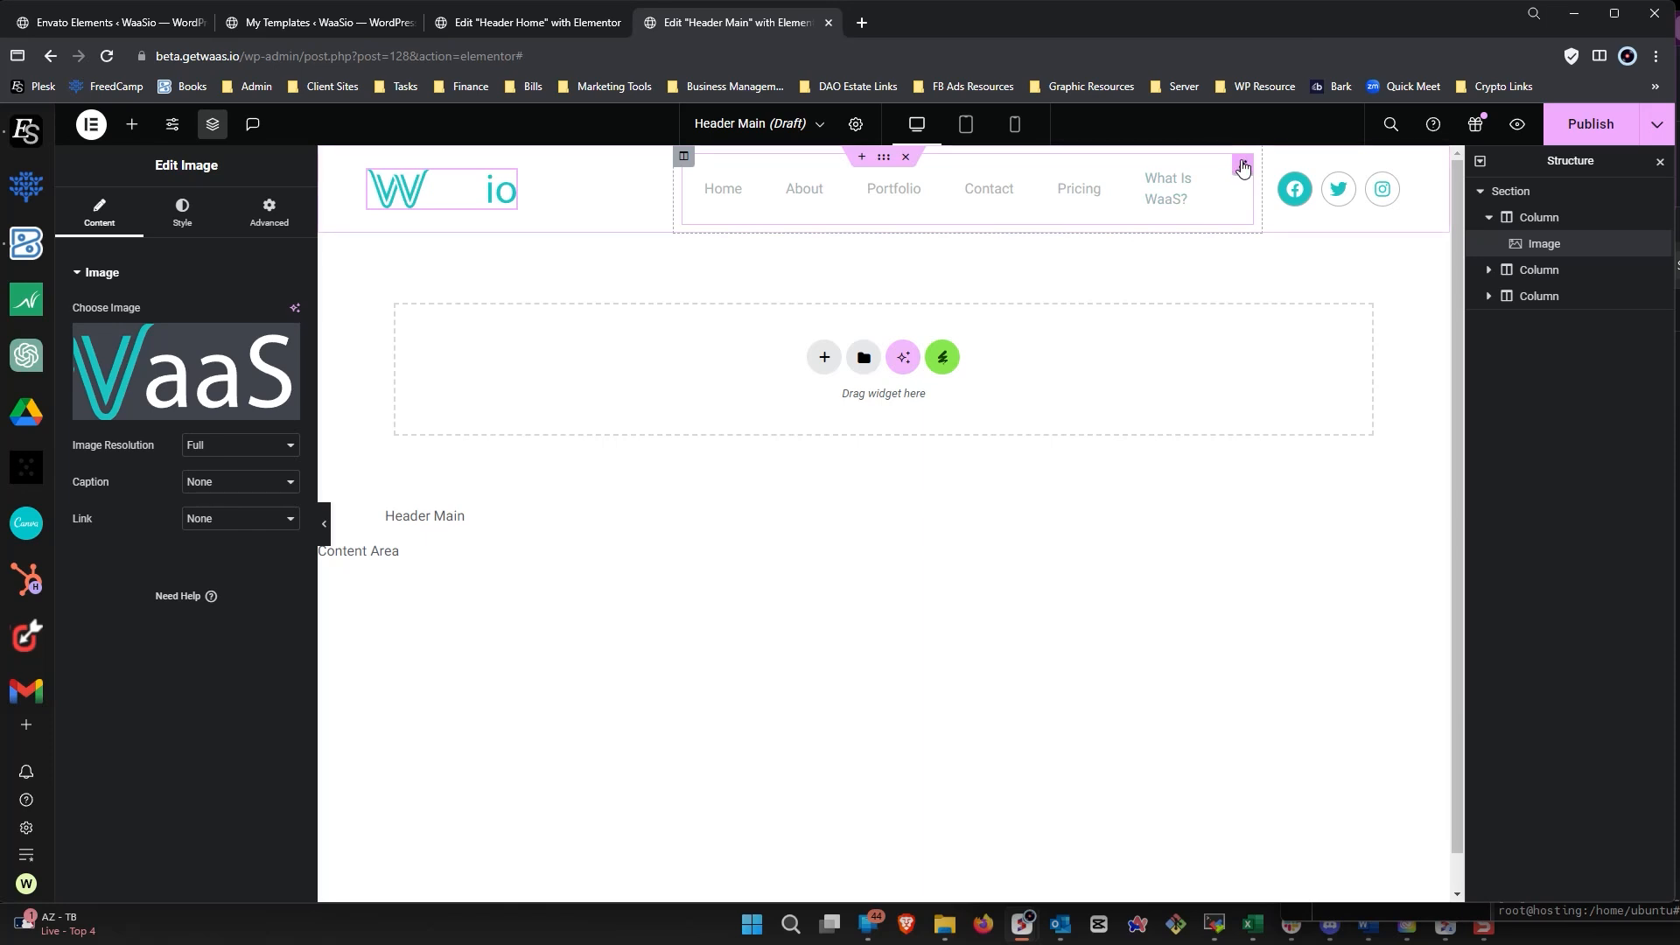
right_click(1243, 167)
left_click(1278, 280)
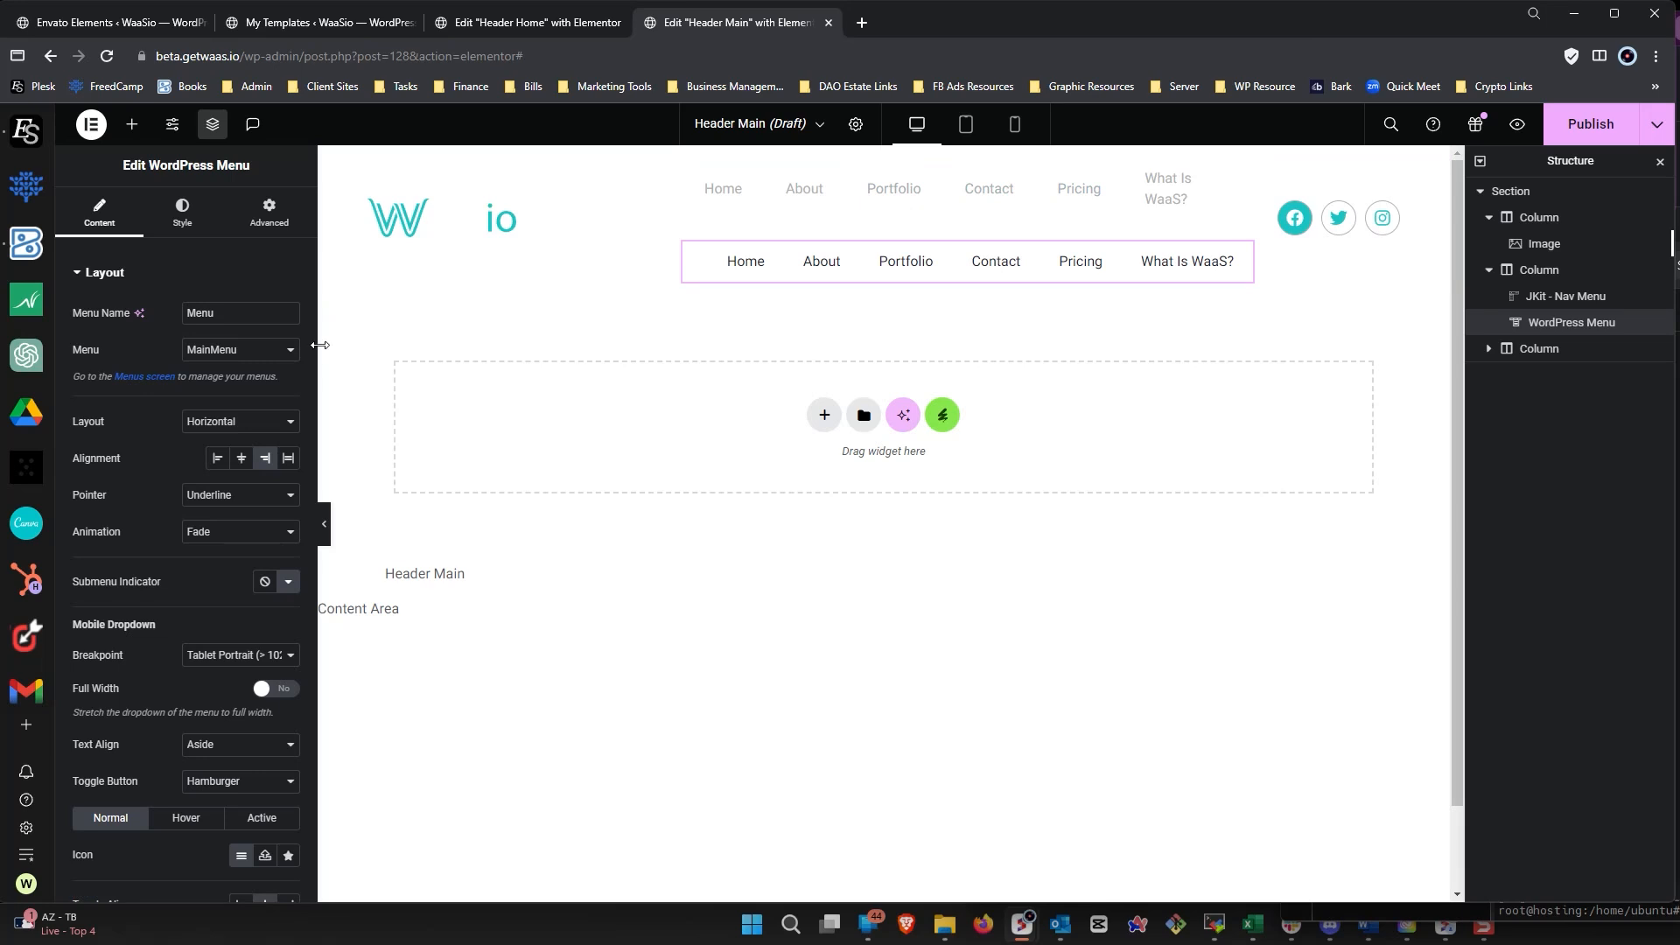
Set the pasted WordPress Menu's normal text color to the global Text color and delete the original JKit nav menu above it.
left_click(182, 212)
left_click(264, 387)
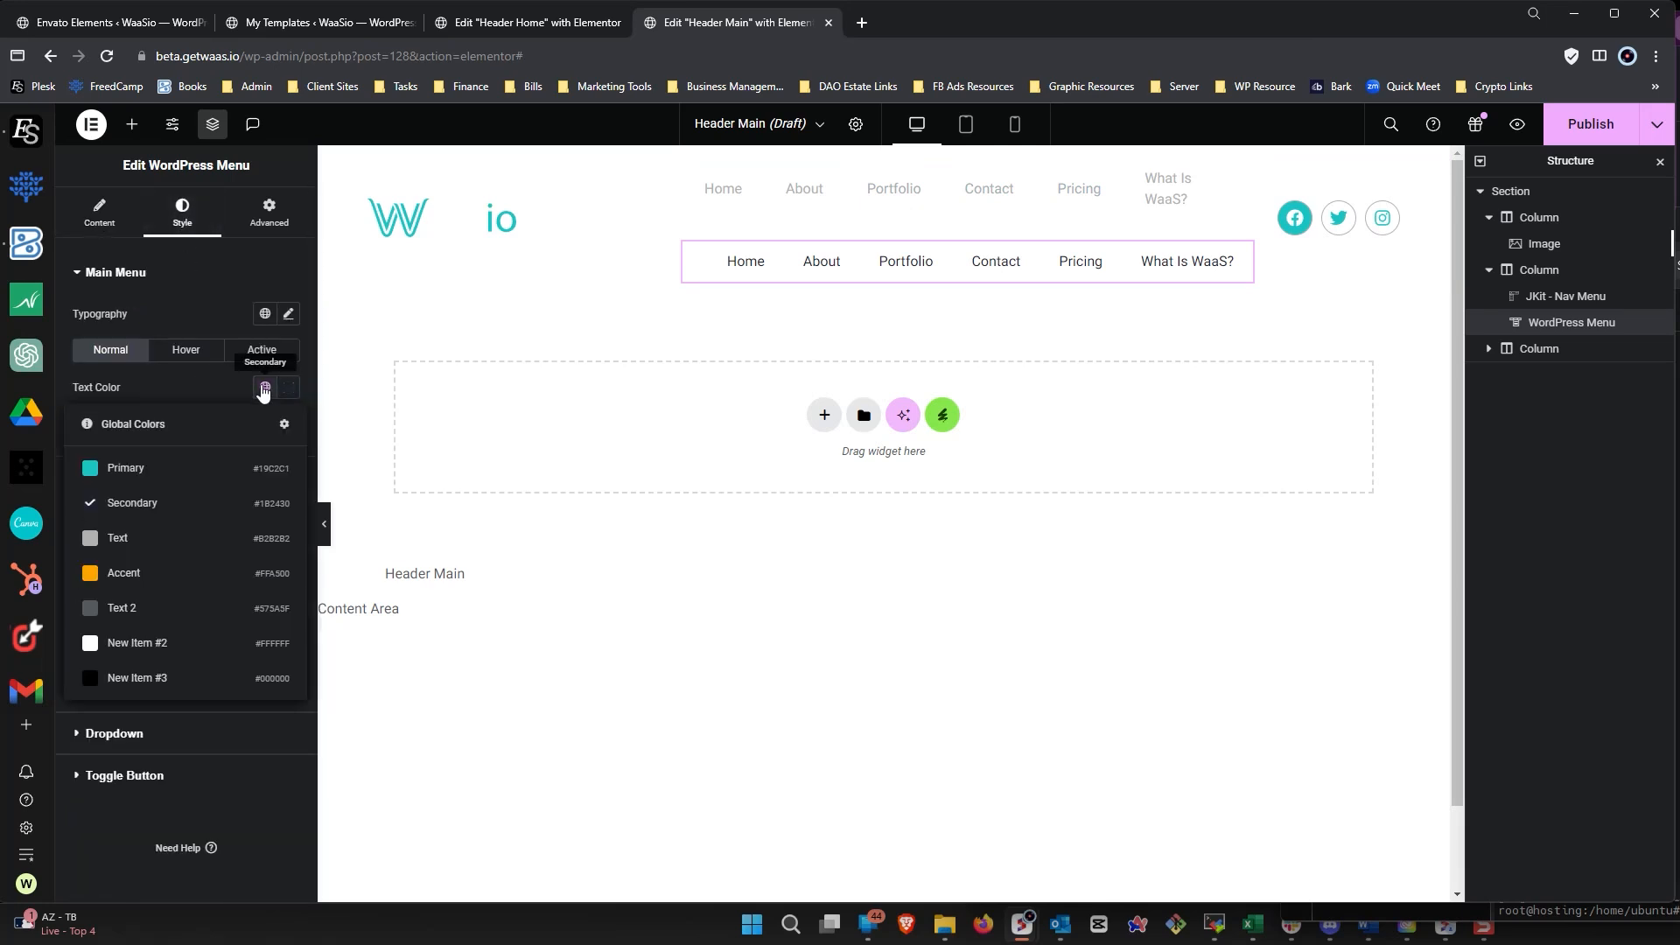
left_click(118, 538)
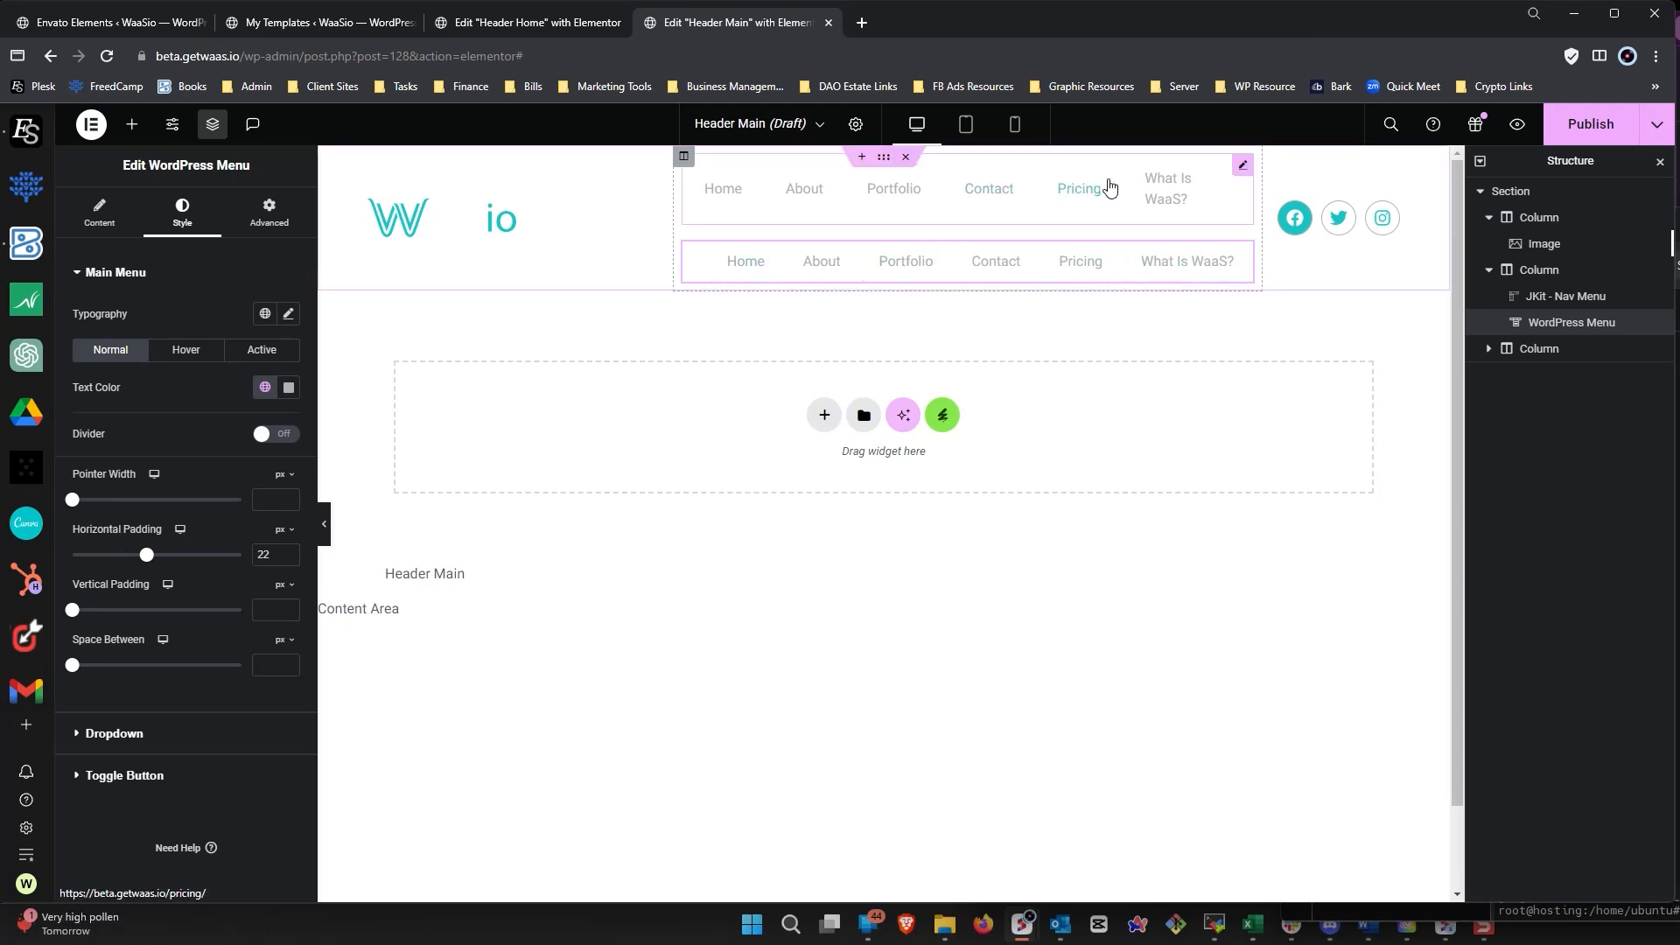
right_click(1243, 165)
left_click(1297, 544)
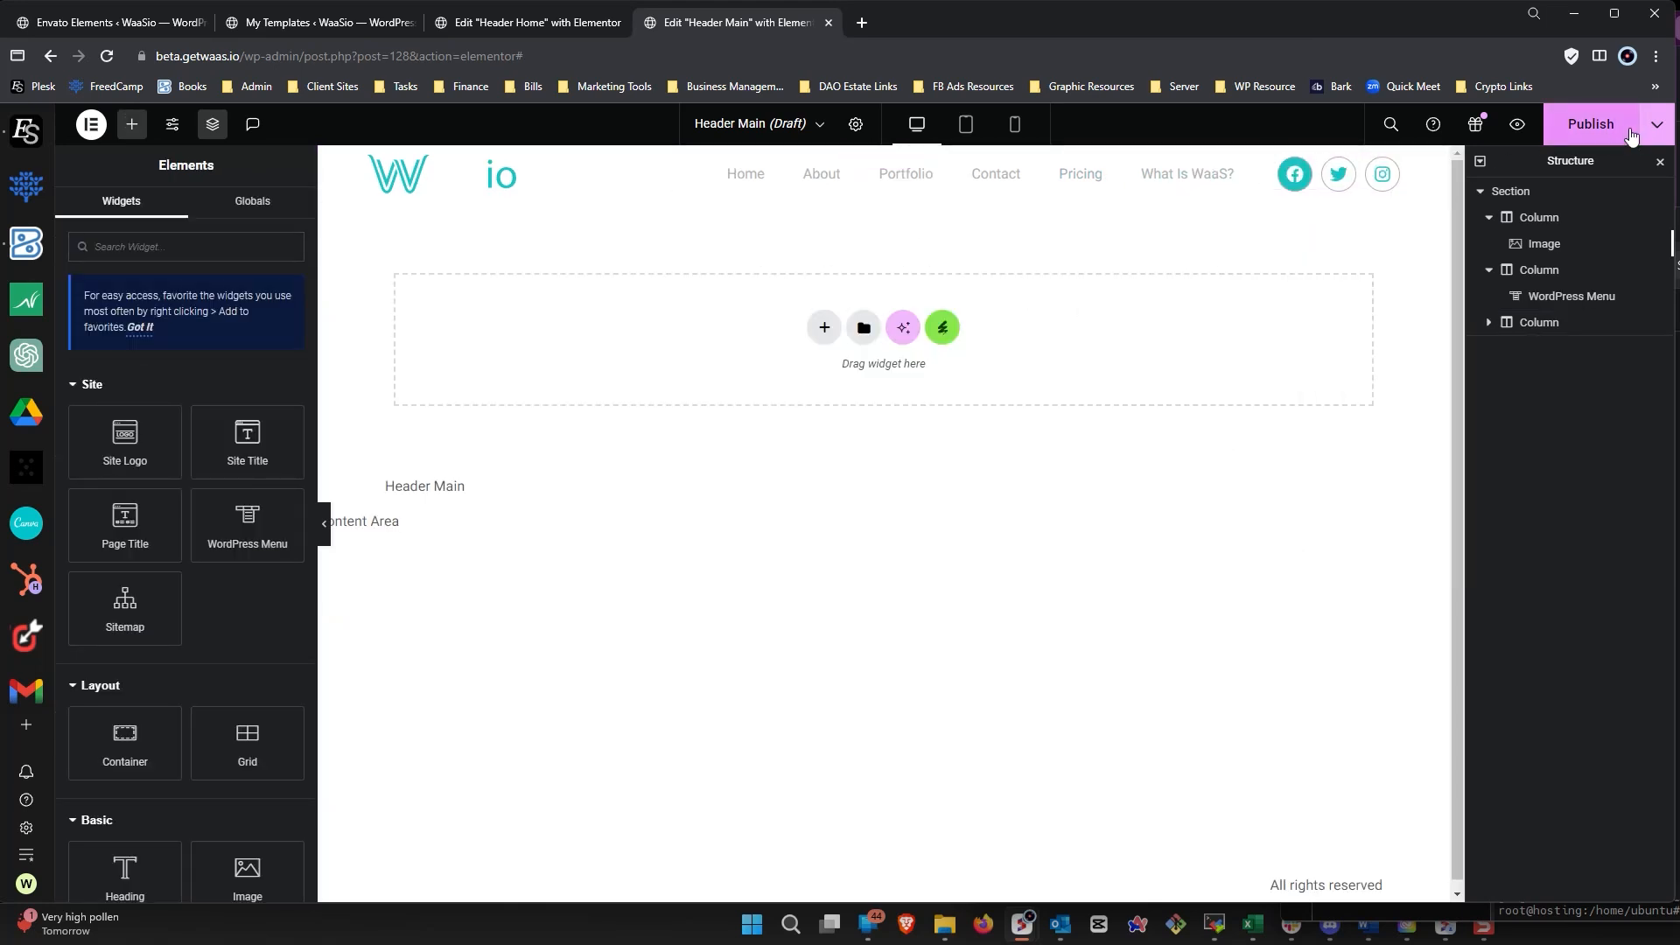
Publish Header Main with an Include Entire Site display condition and close both header editors.
left_click(1589, 124)
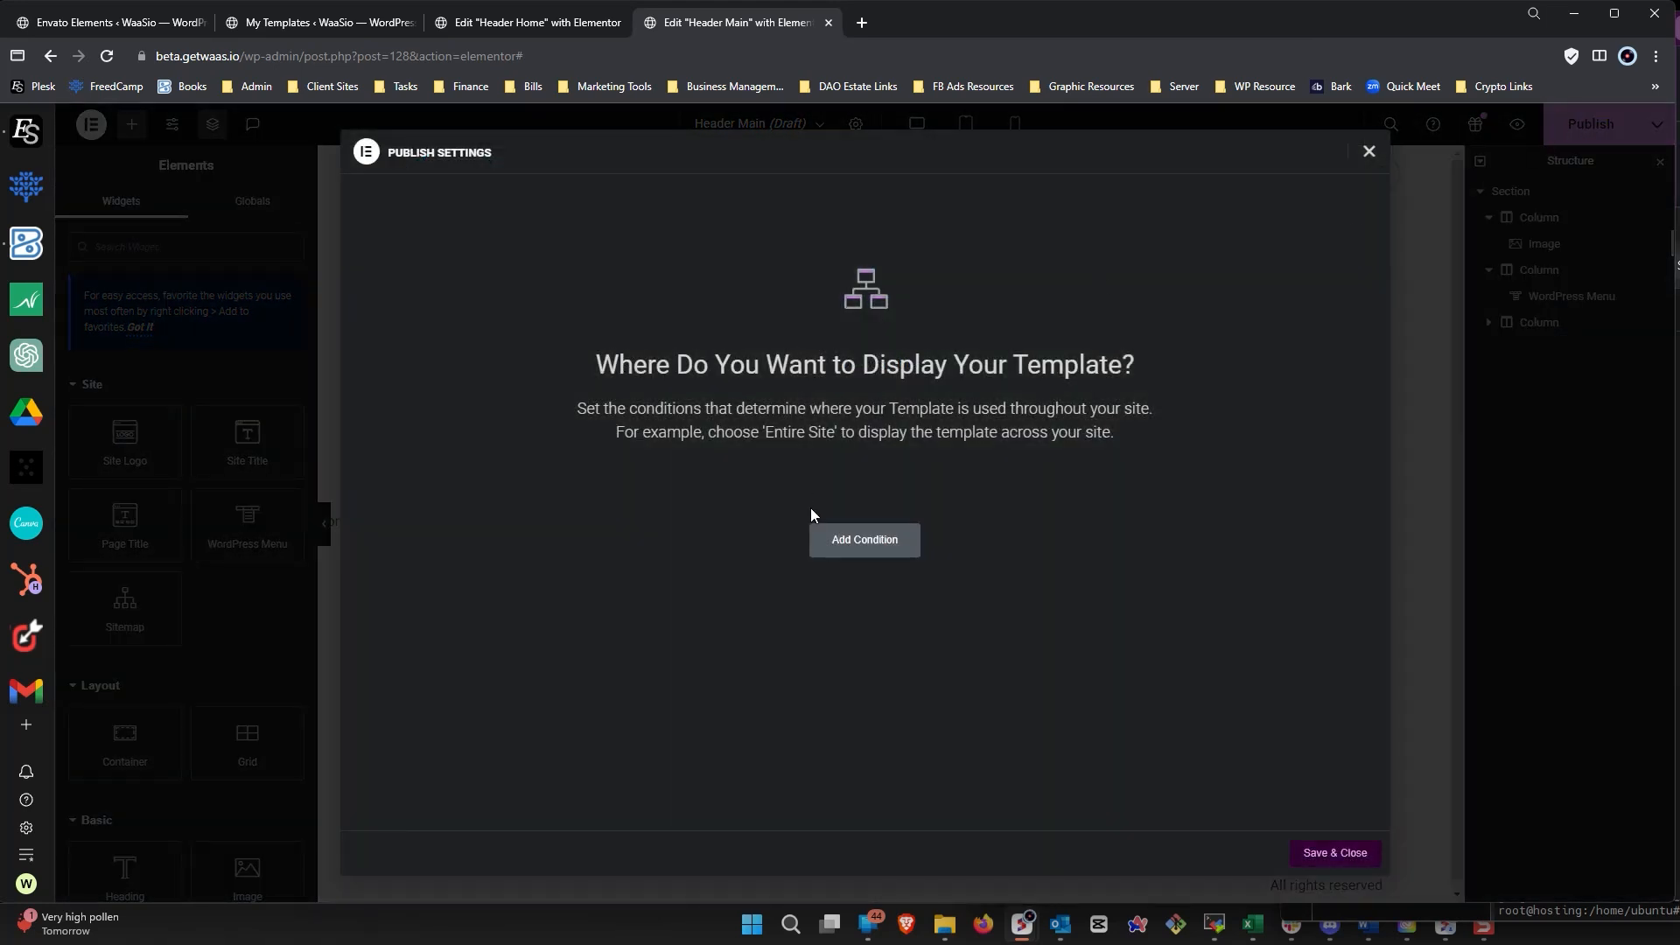
left_click(845, 550)
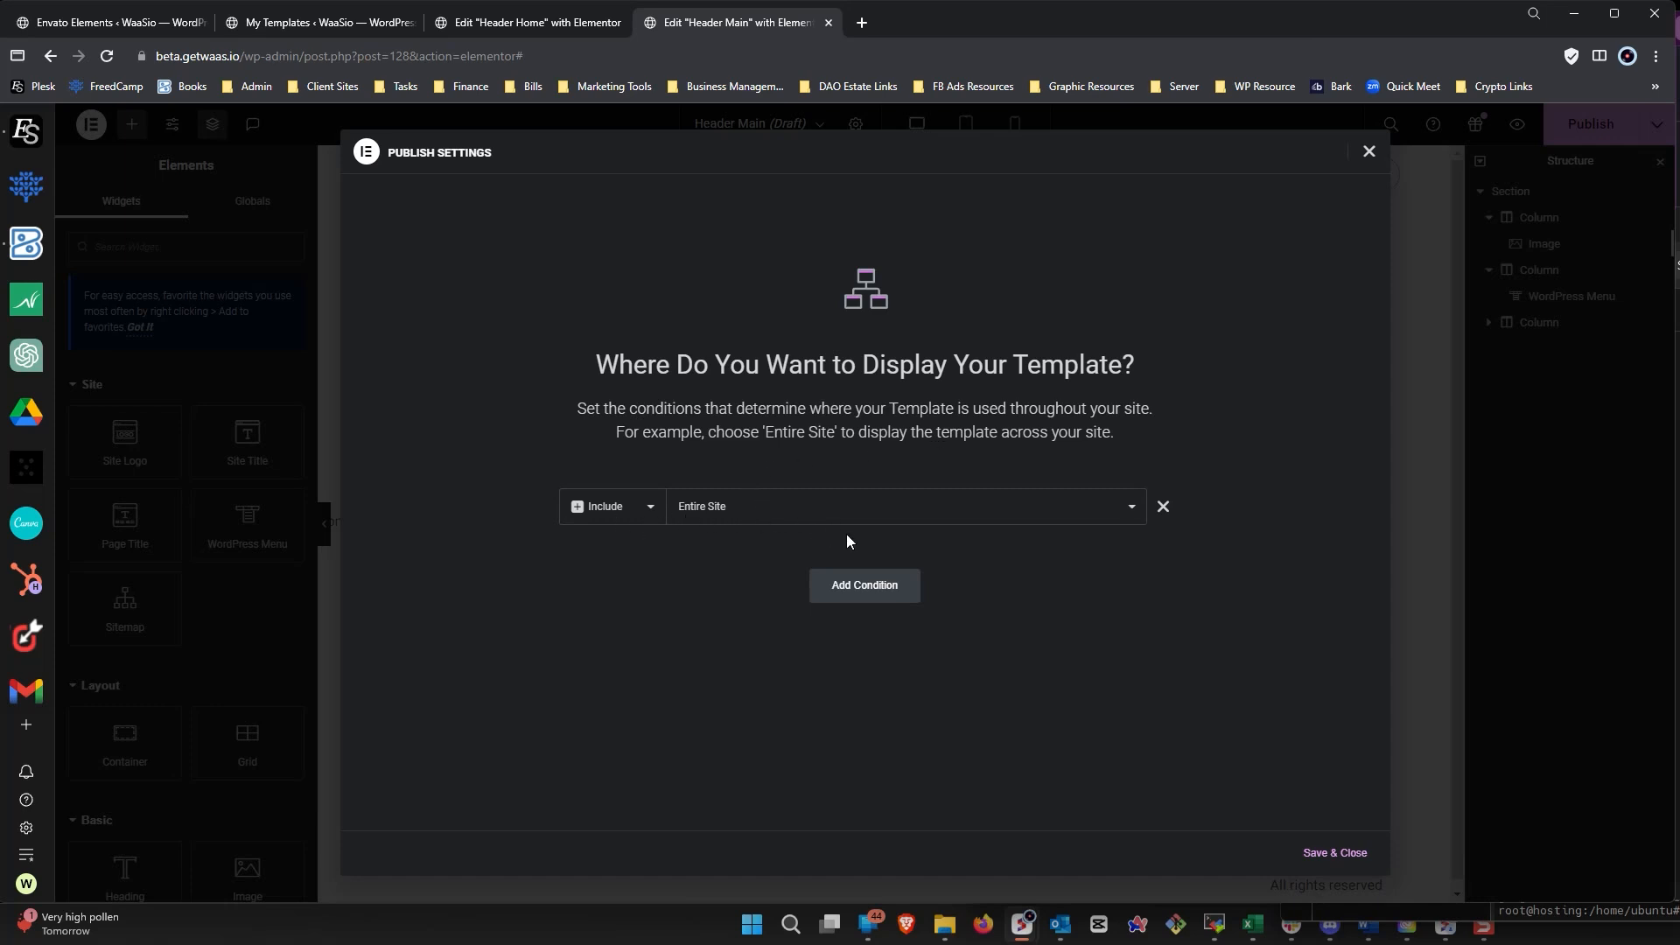
left_click(1320, 855)
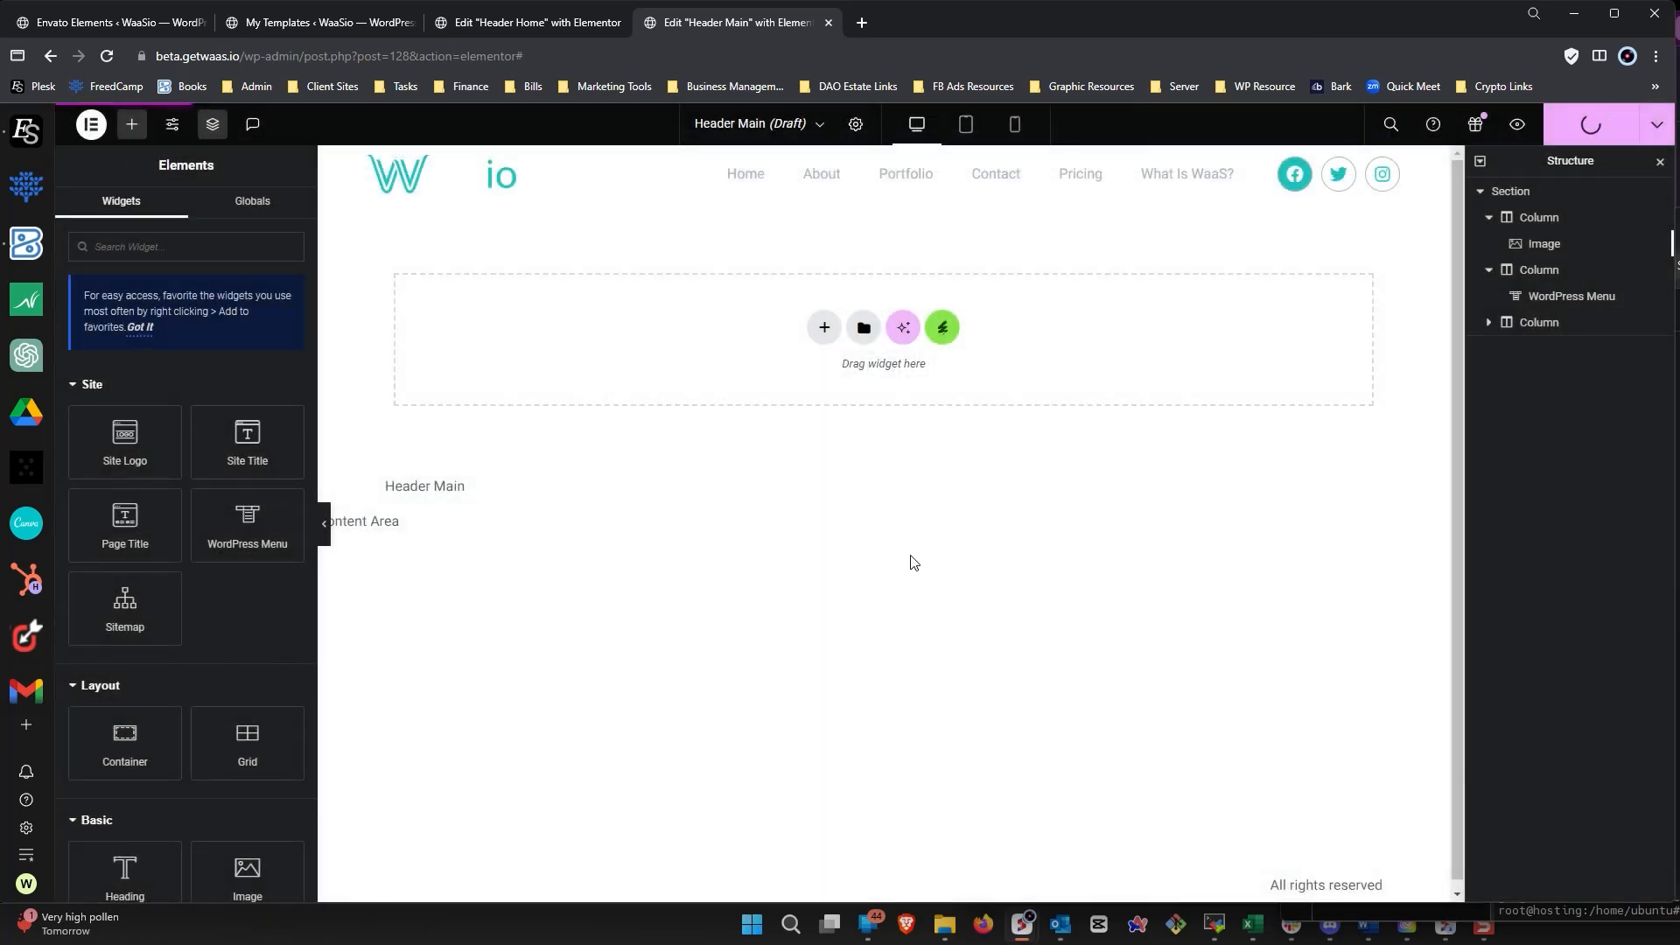
left_click(830, 24)
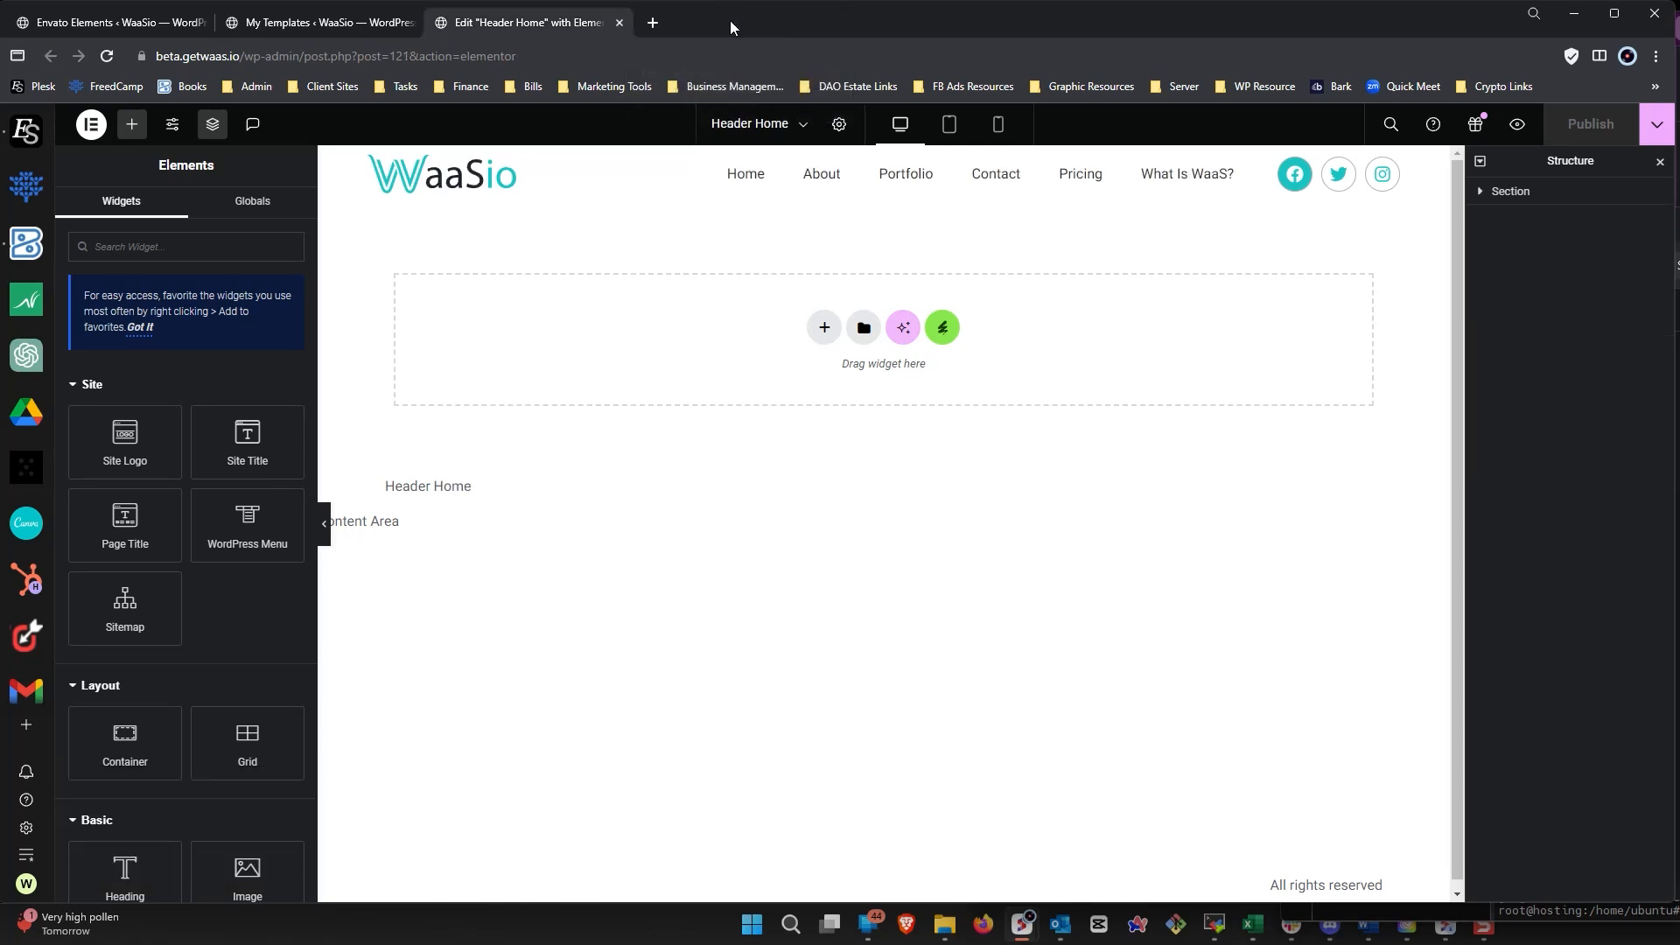
left_click(619, 23)
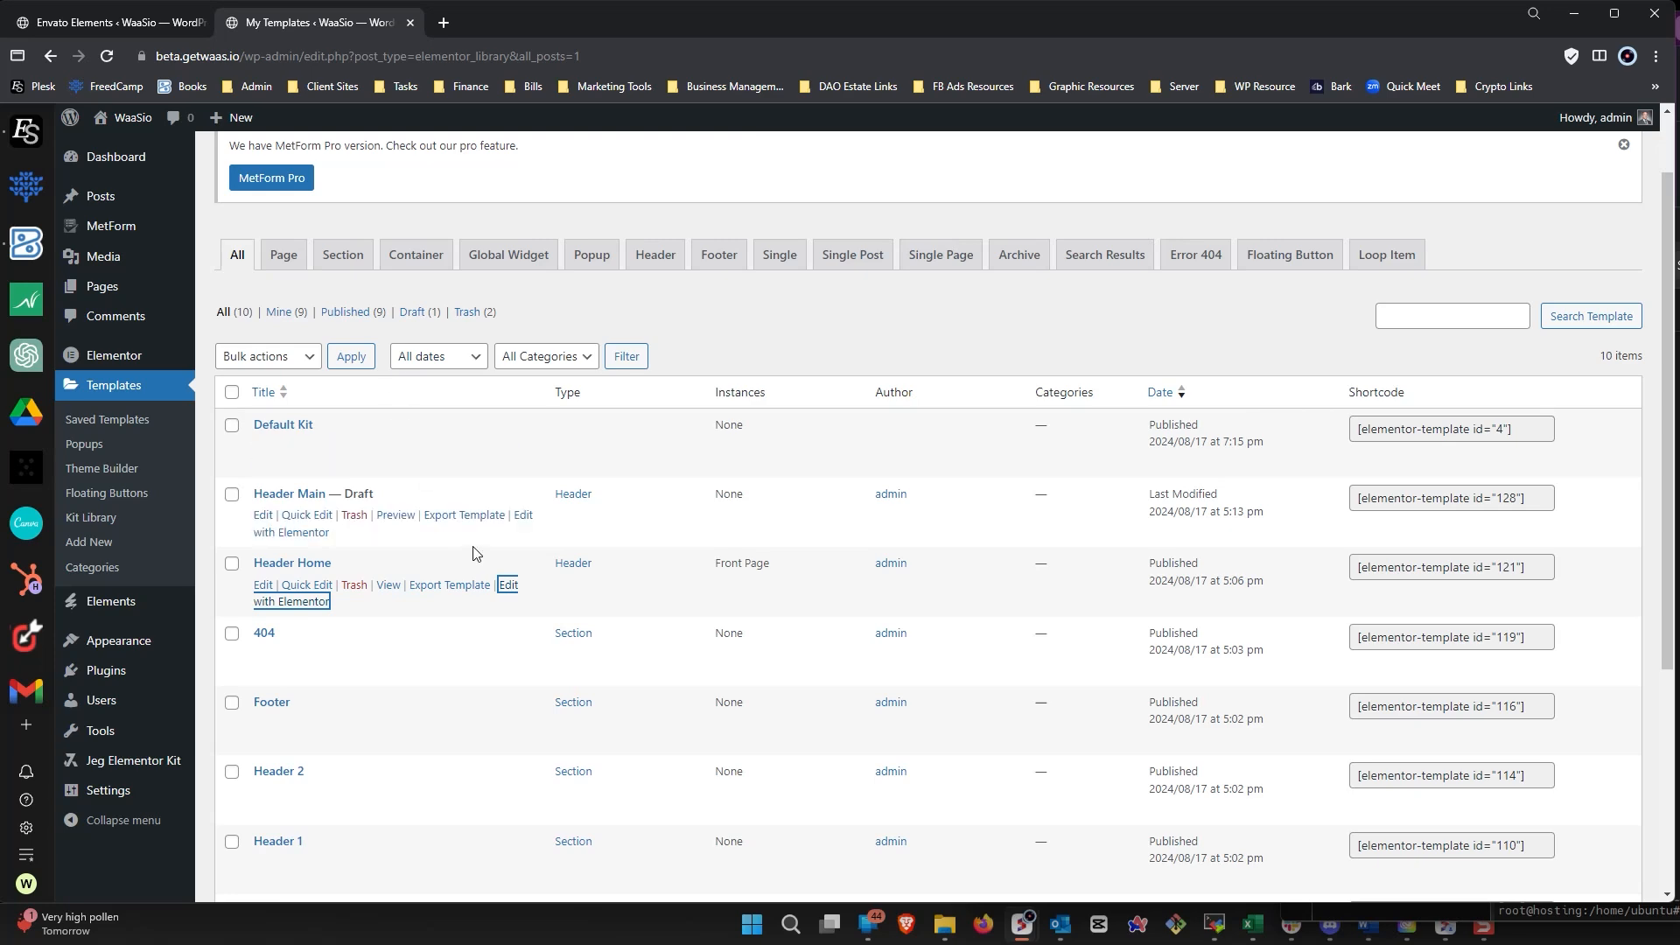
Create a new Footer template named "Footer Main" and dismiss the block library.
scroll(569, 662, "up", 1)
left_click(435, 155)
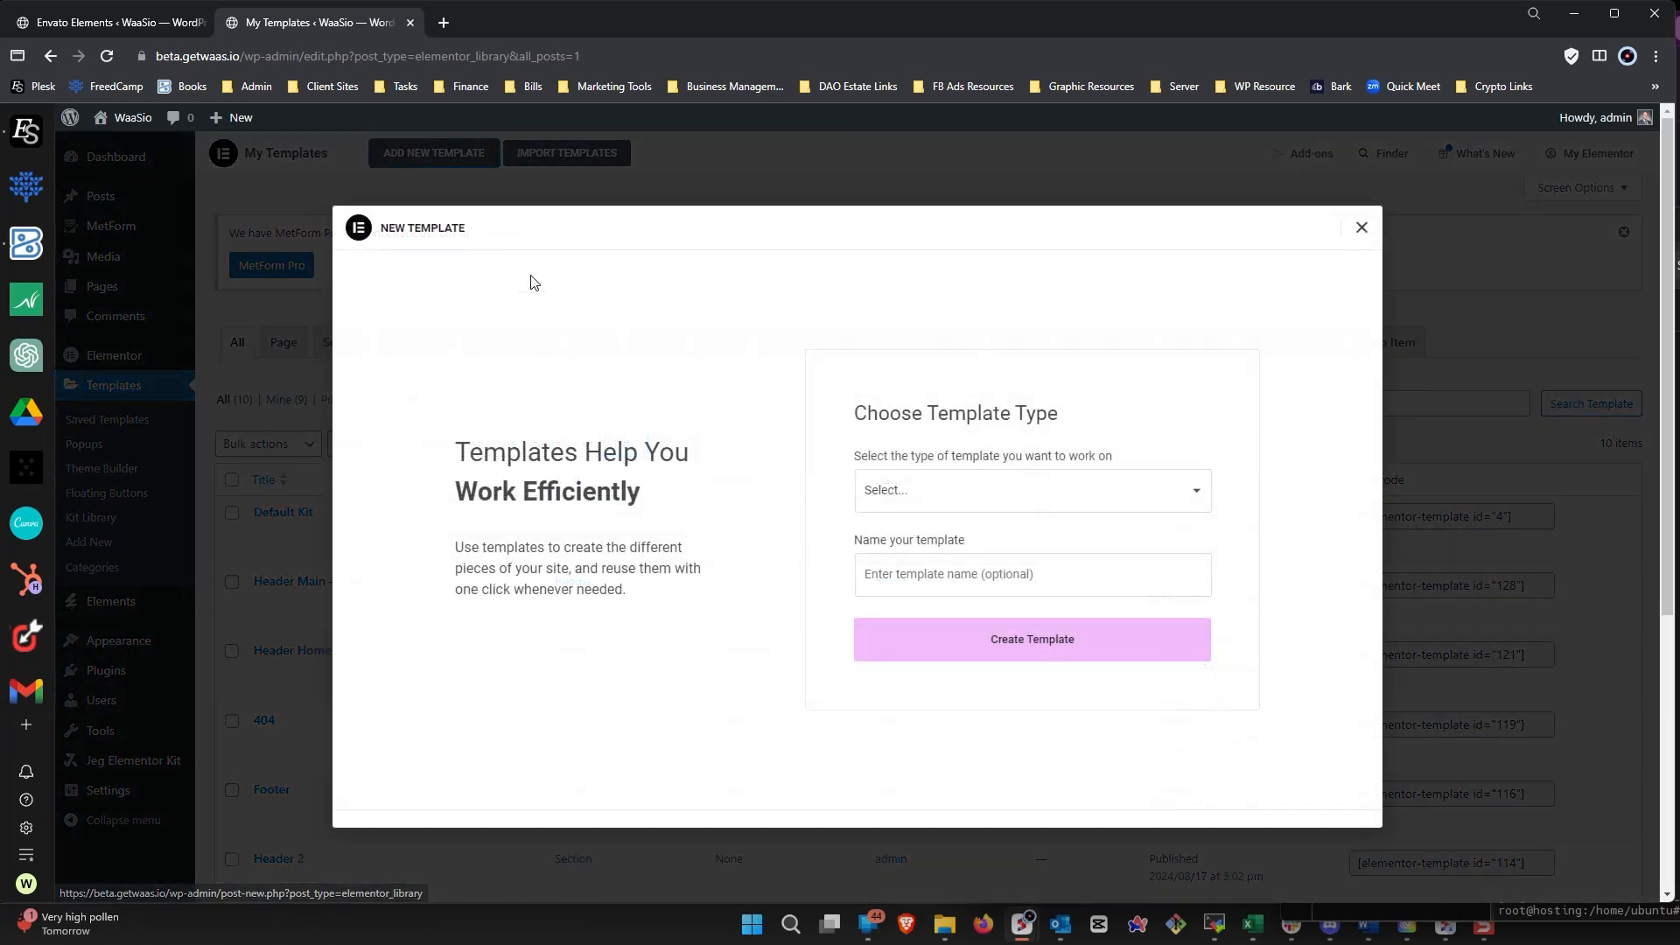
left_click(923, 518)
left_click(921, 595)
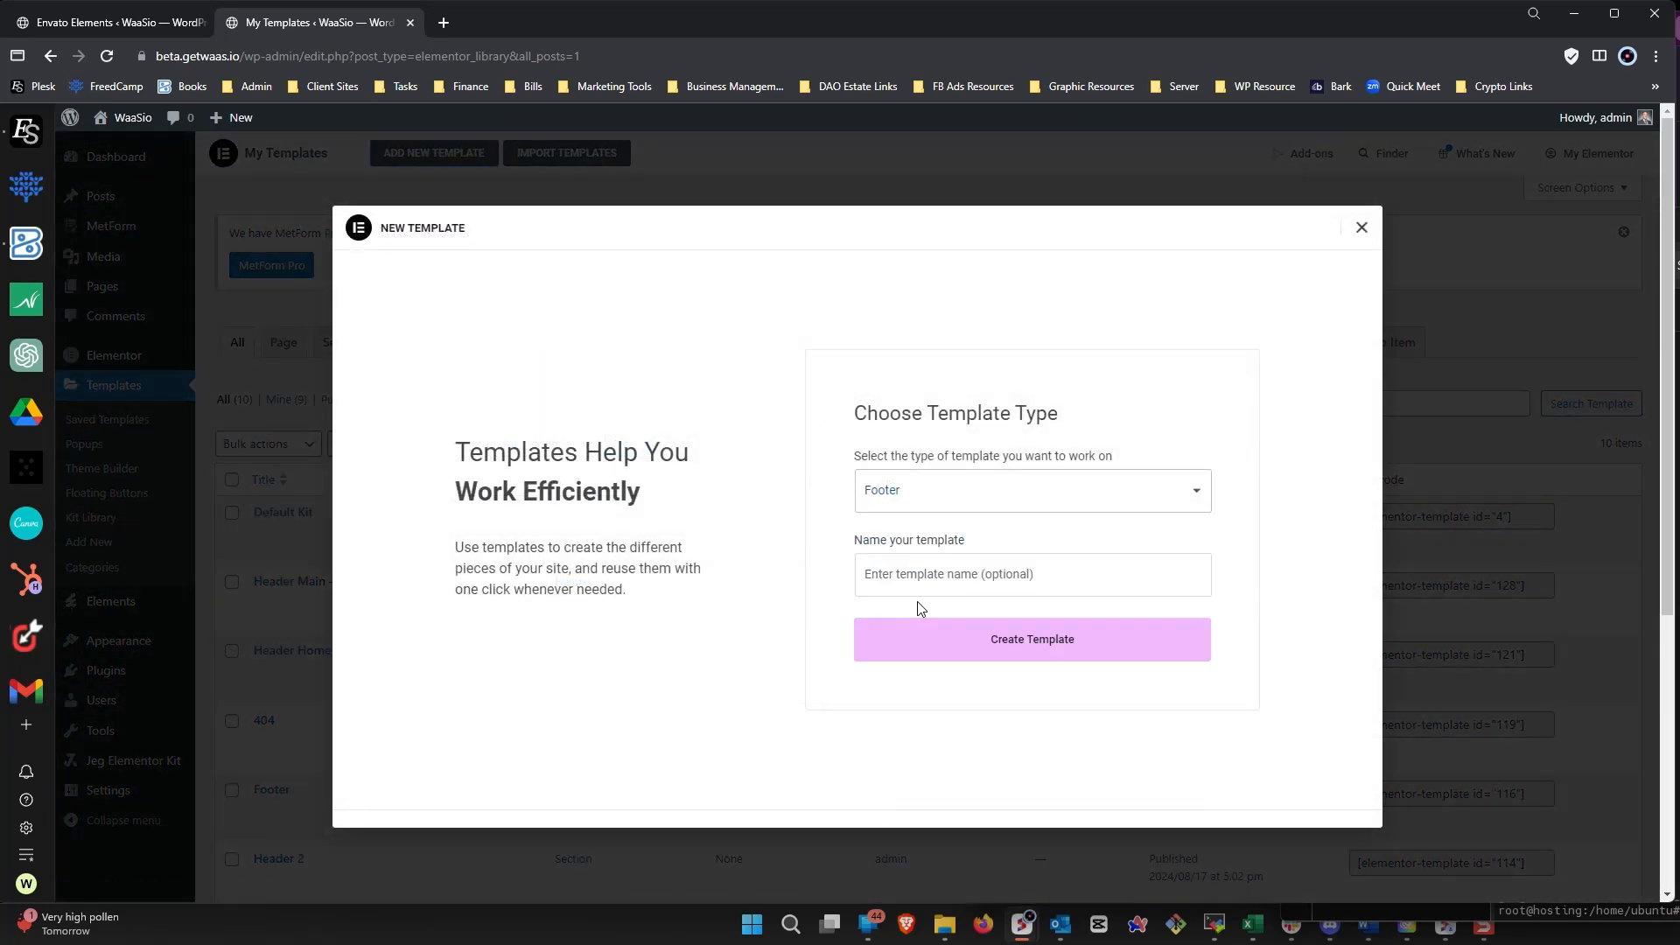
left_click(938, 585)
type("Footer Main")
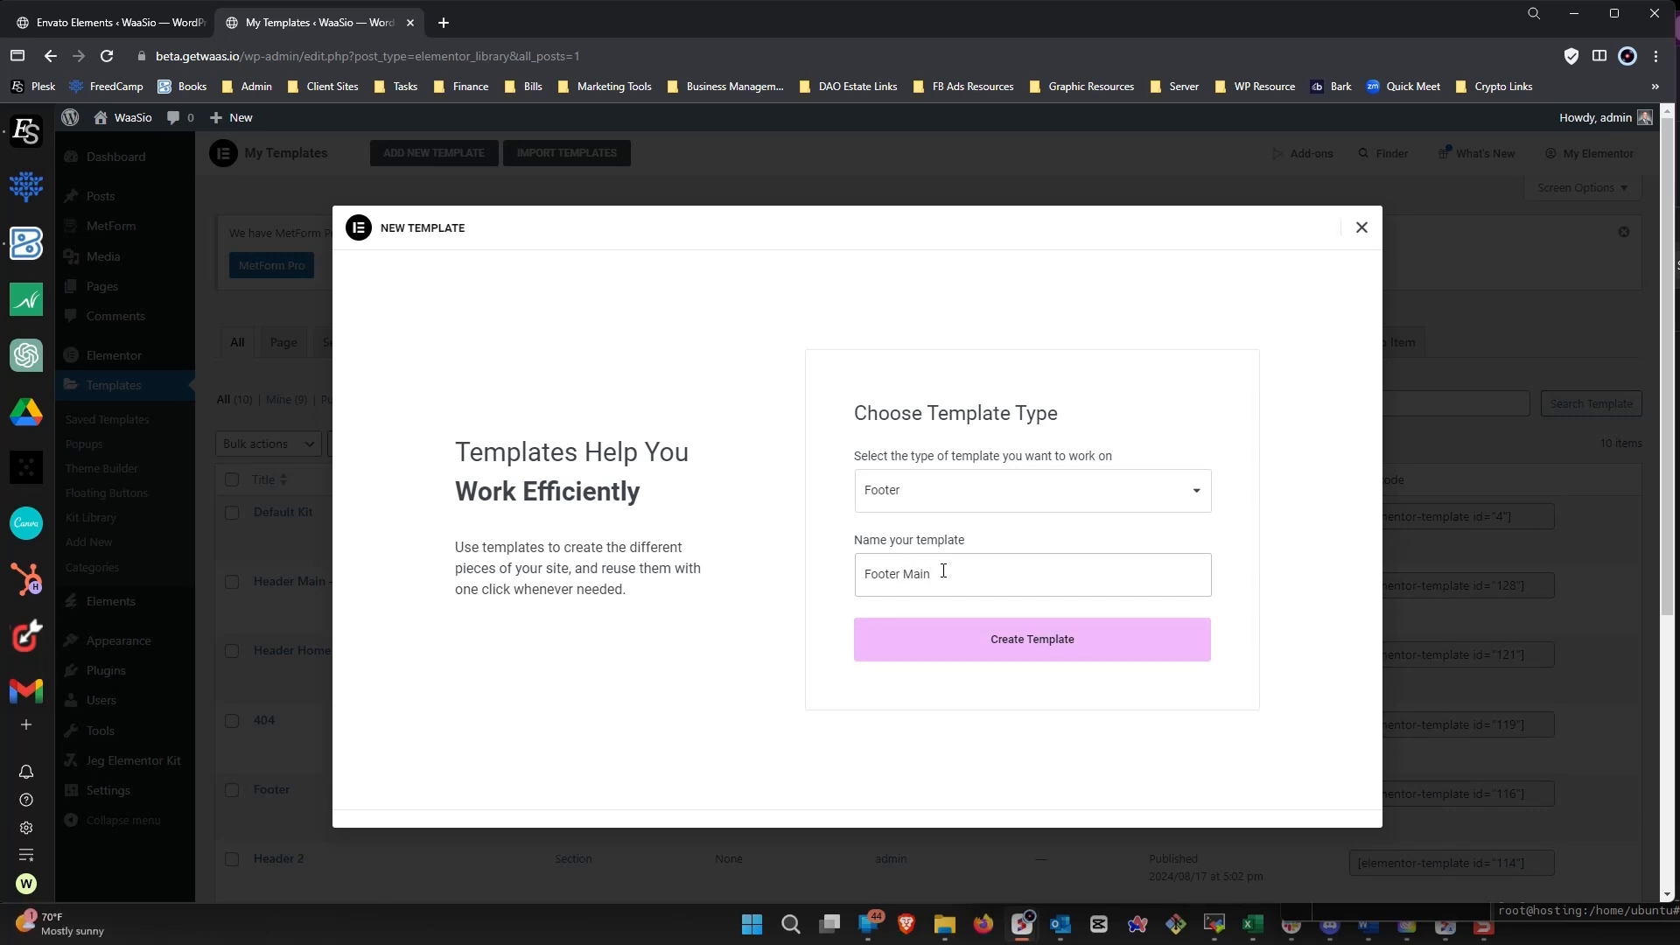
left_click(1032, 640)
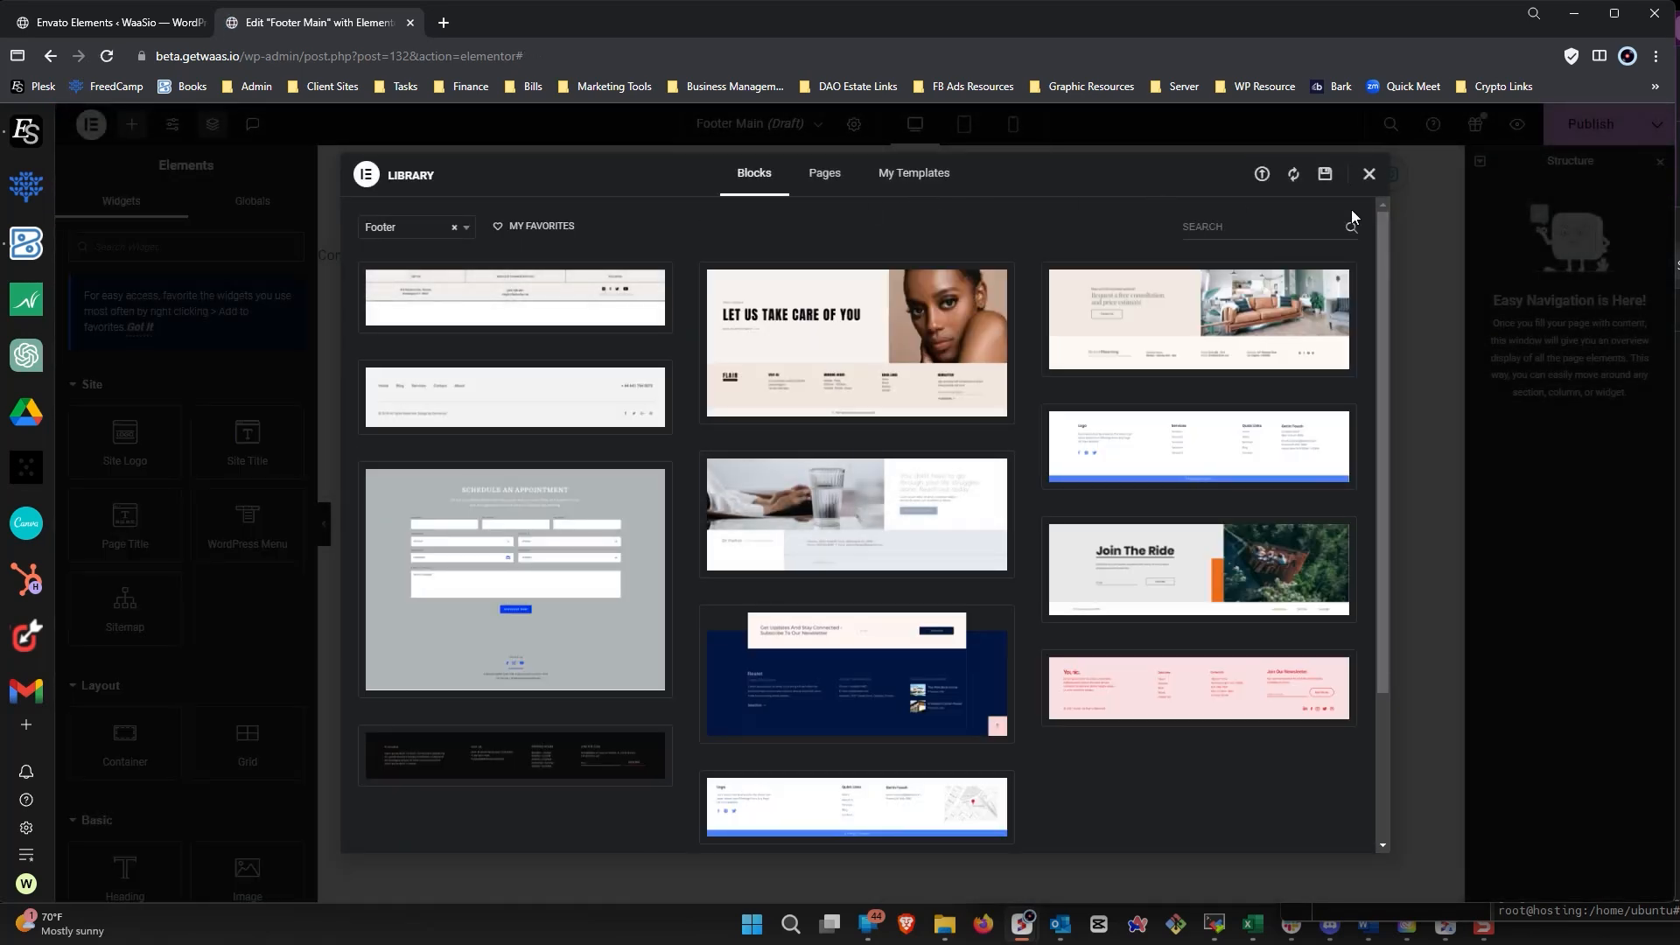
left_click(1371, 175)
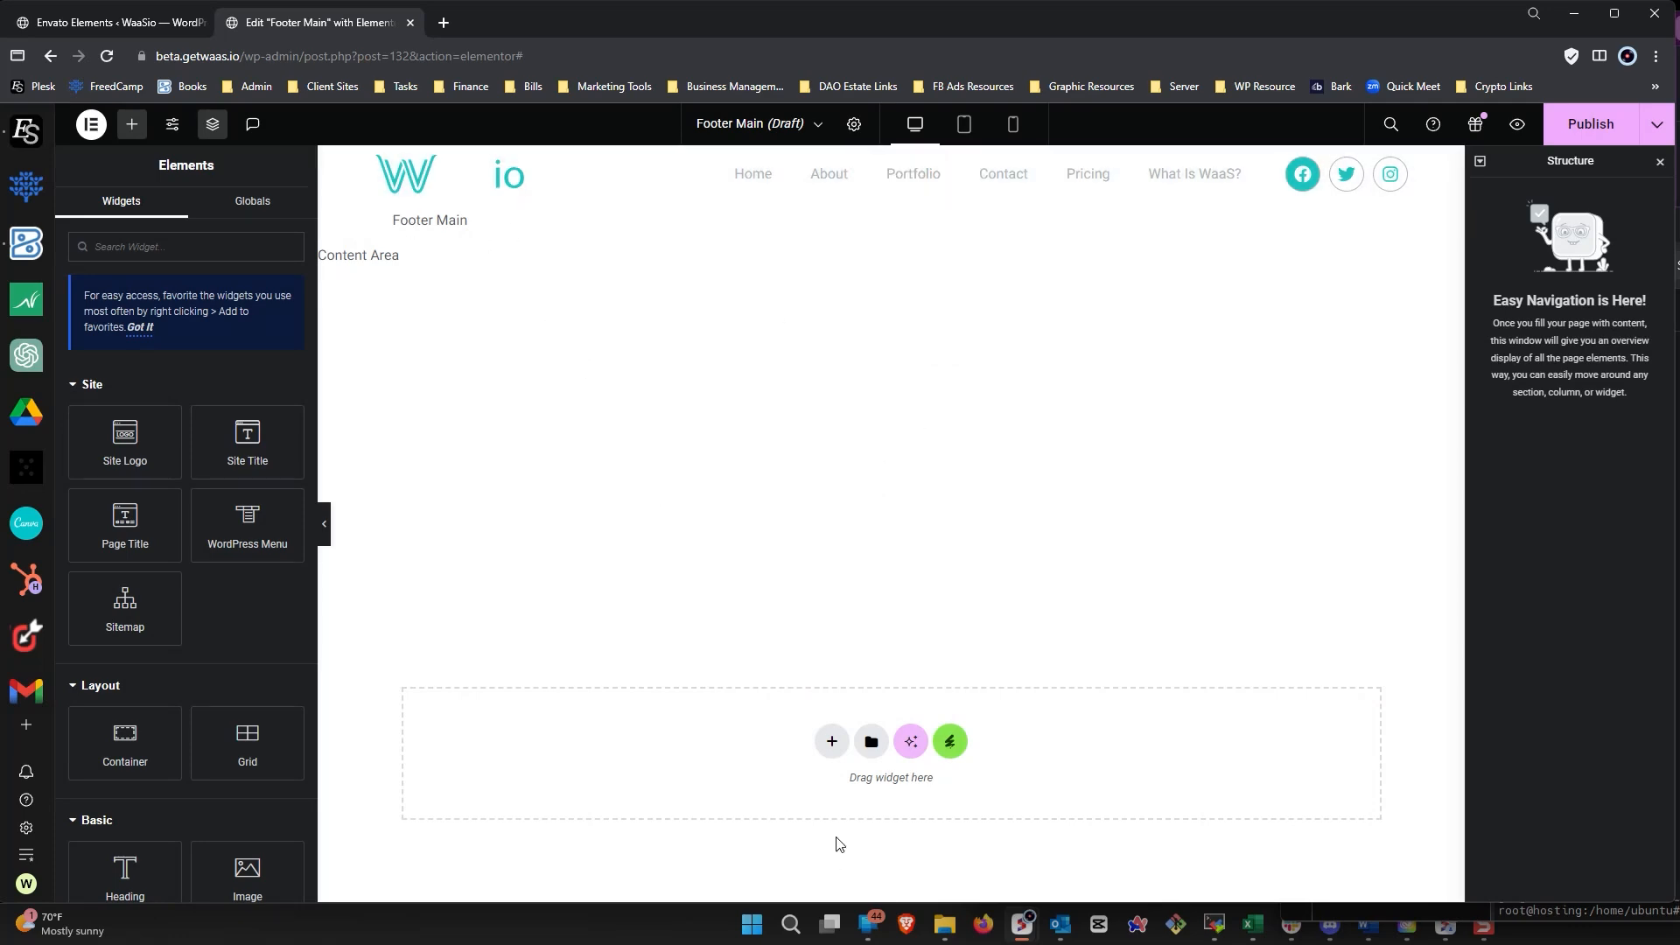
Insert the saved Footer section from My Templates into the new footer without applying its section settings.
left_click(871, 742)
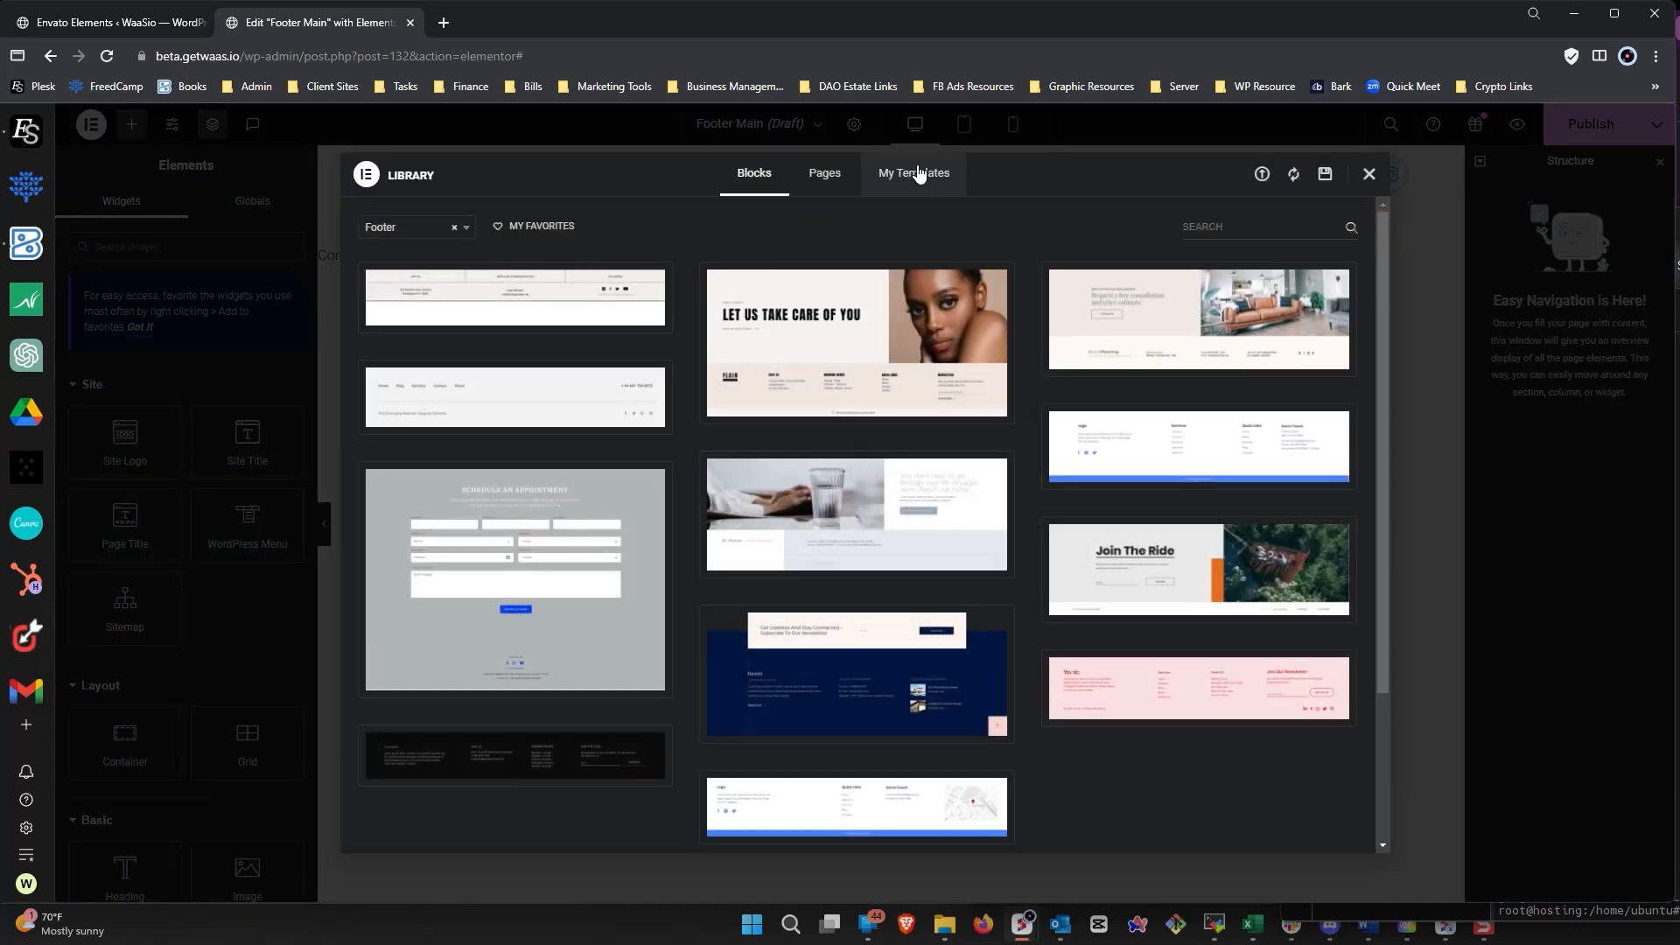
left_click(915, 173)
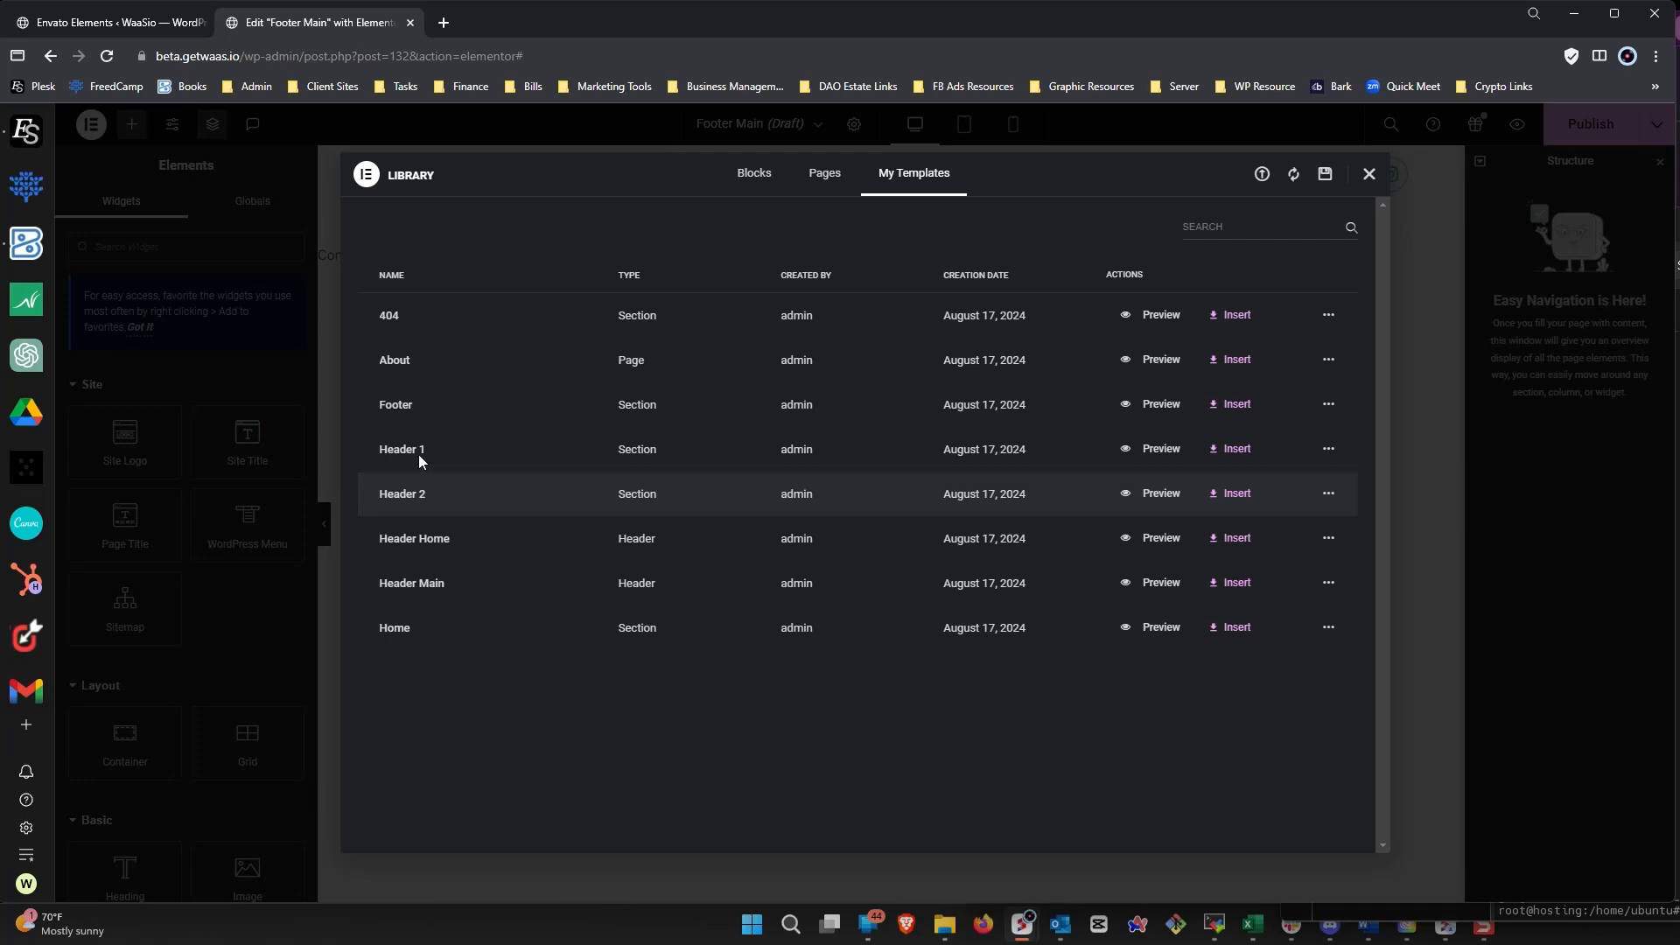
left_click(1235, 404)
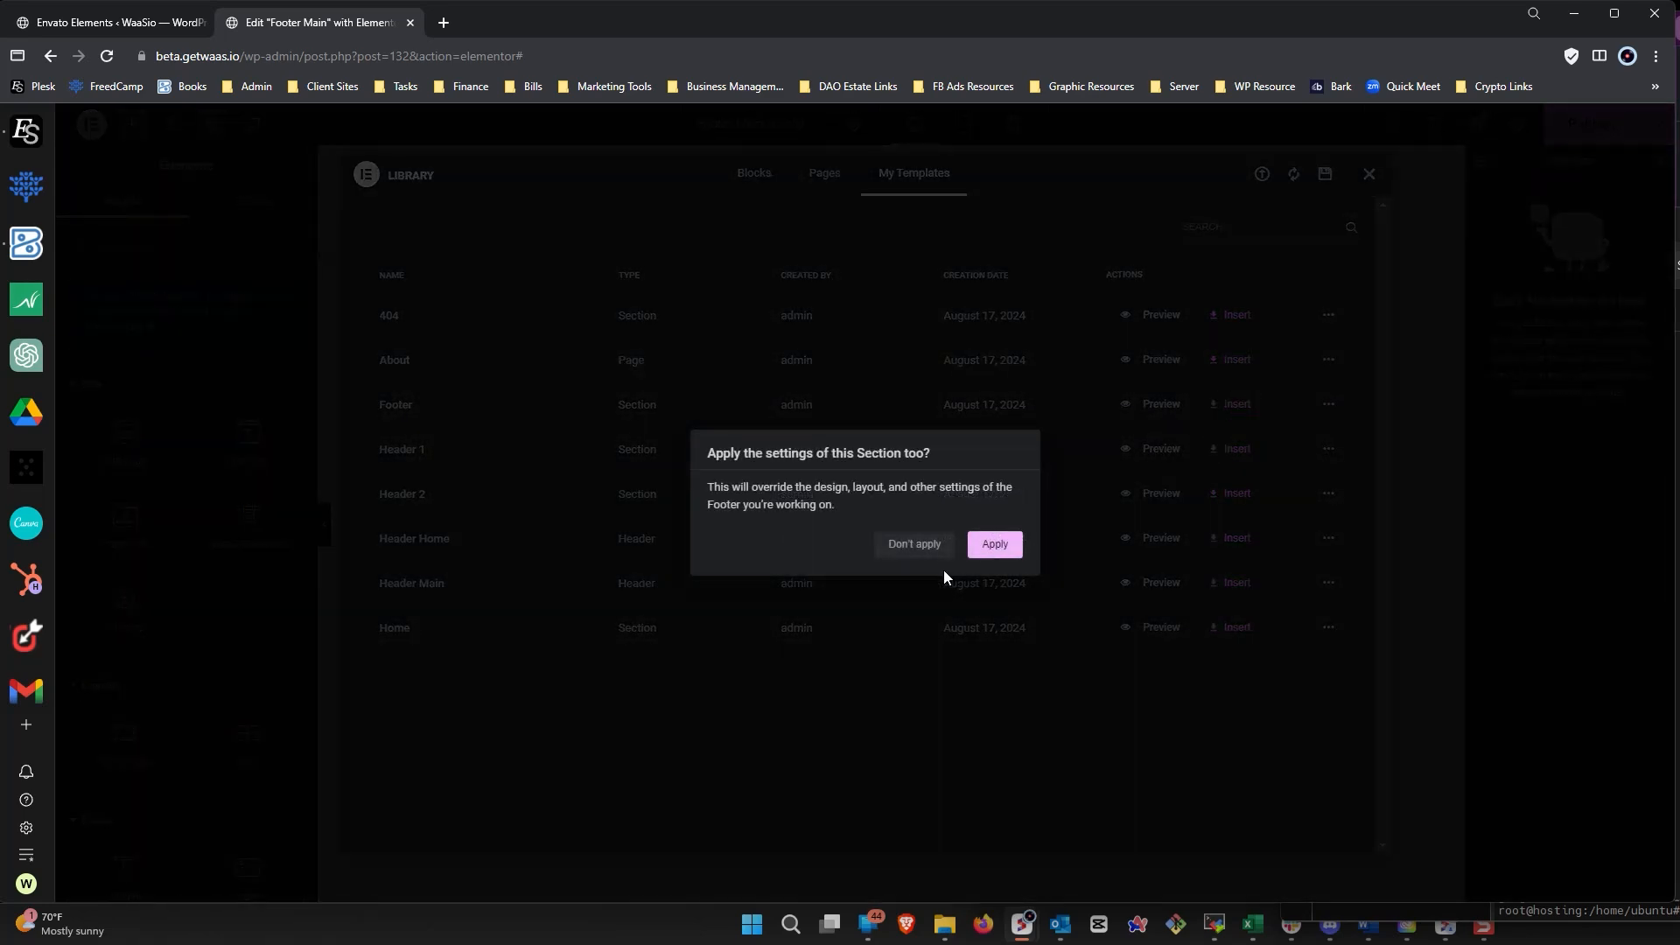
left_click(913, 545)
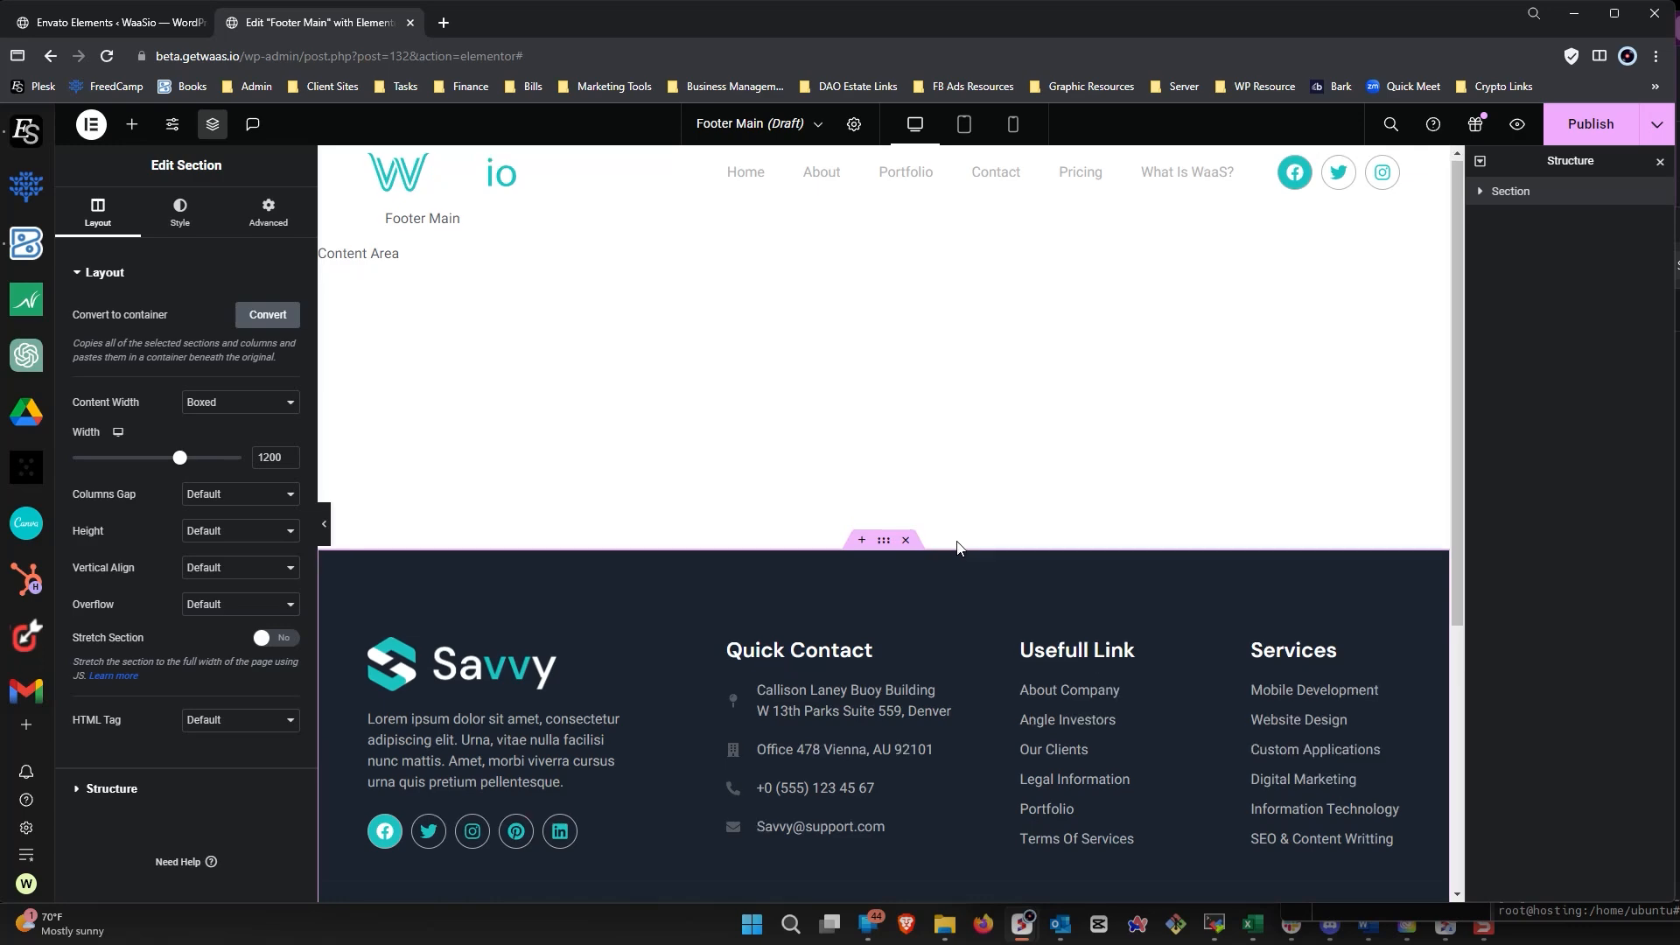
Replace the Savvy logo in the footer with the light WaaSio logo from the Media Library.
left_click(552, 519)
left_click(218, 378)
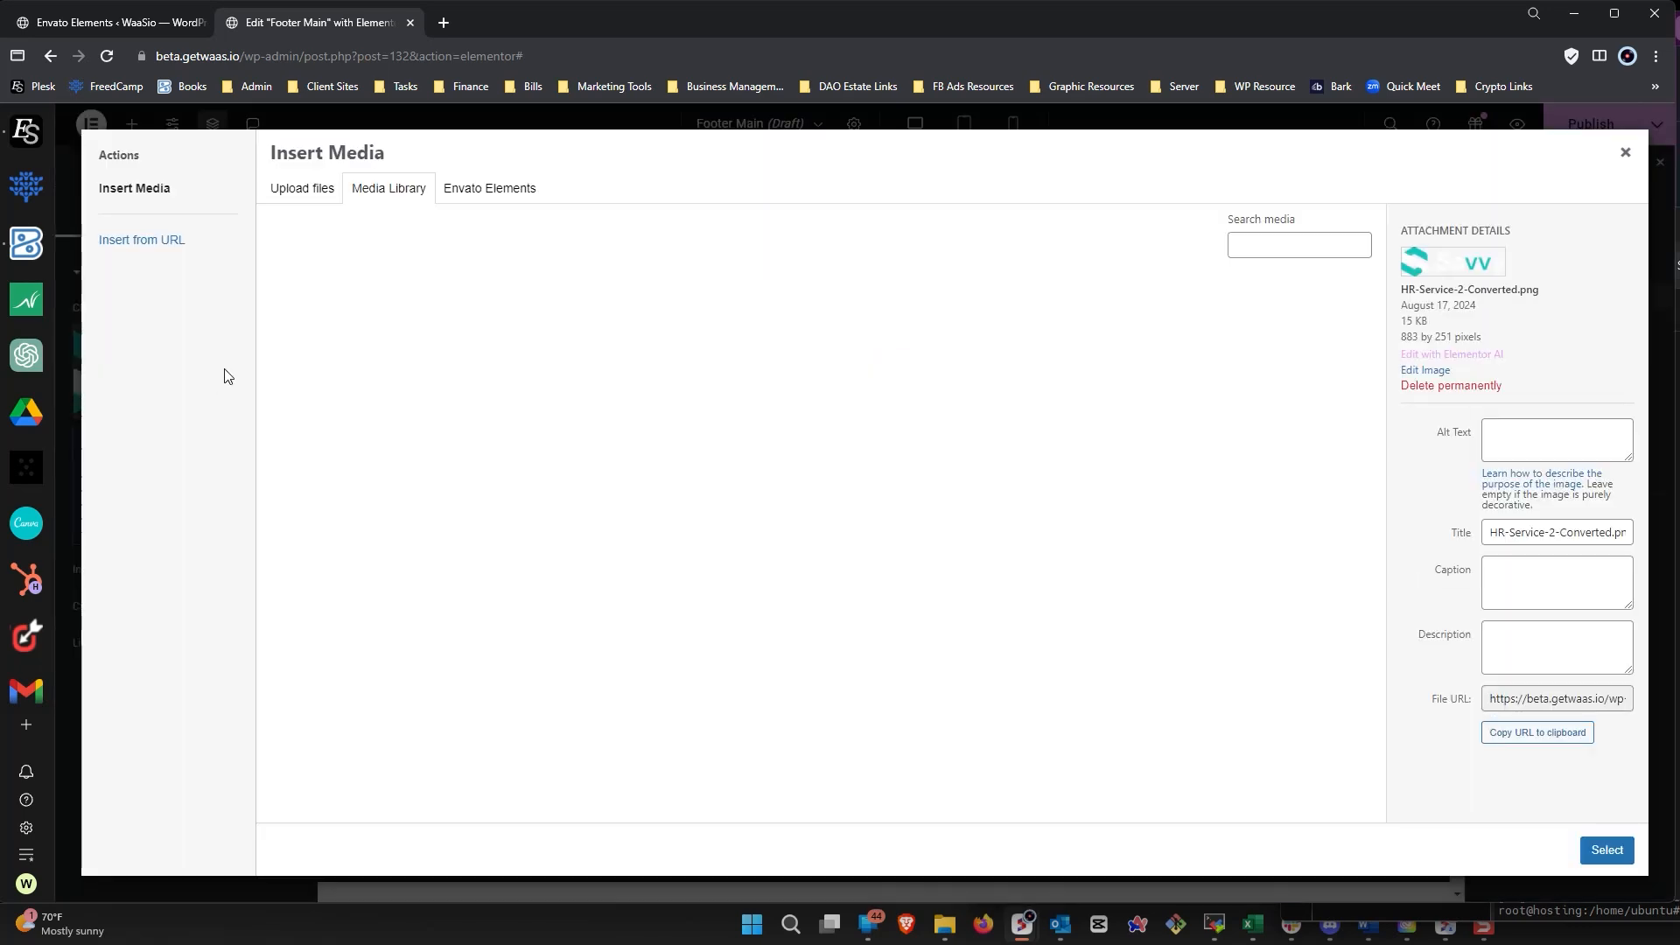
left_click(306, 195)
left_click(379, 193)
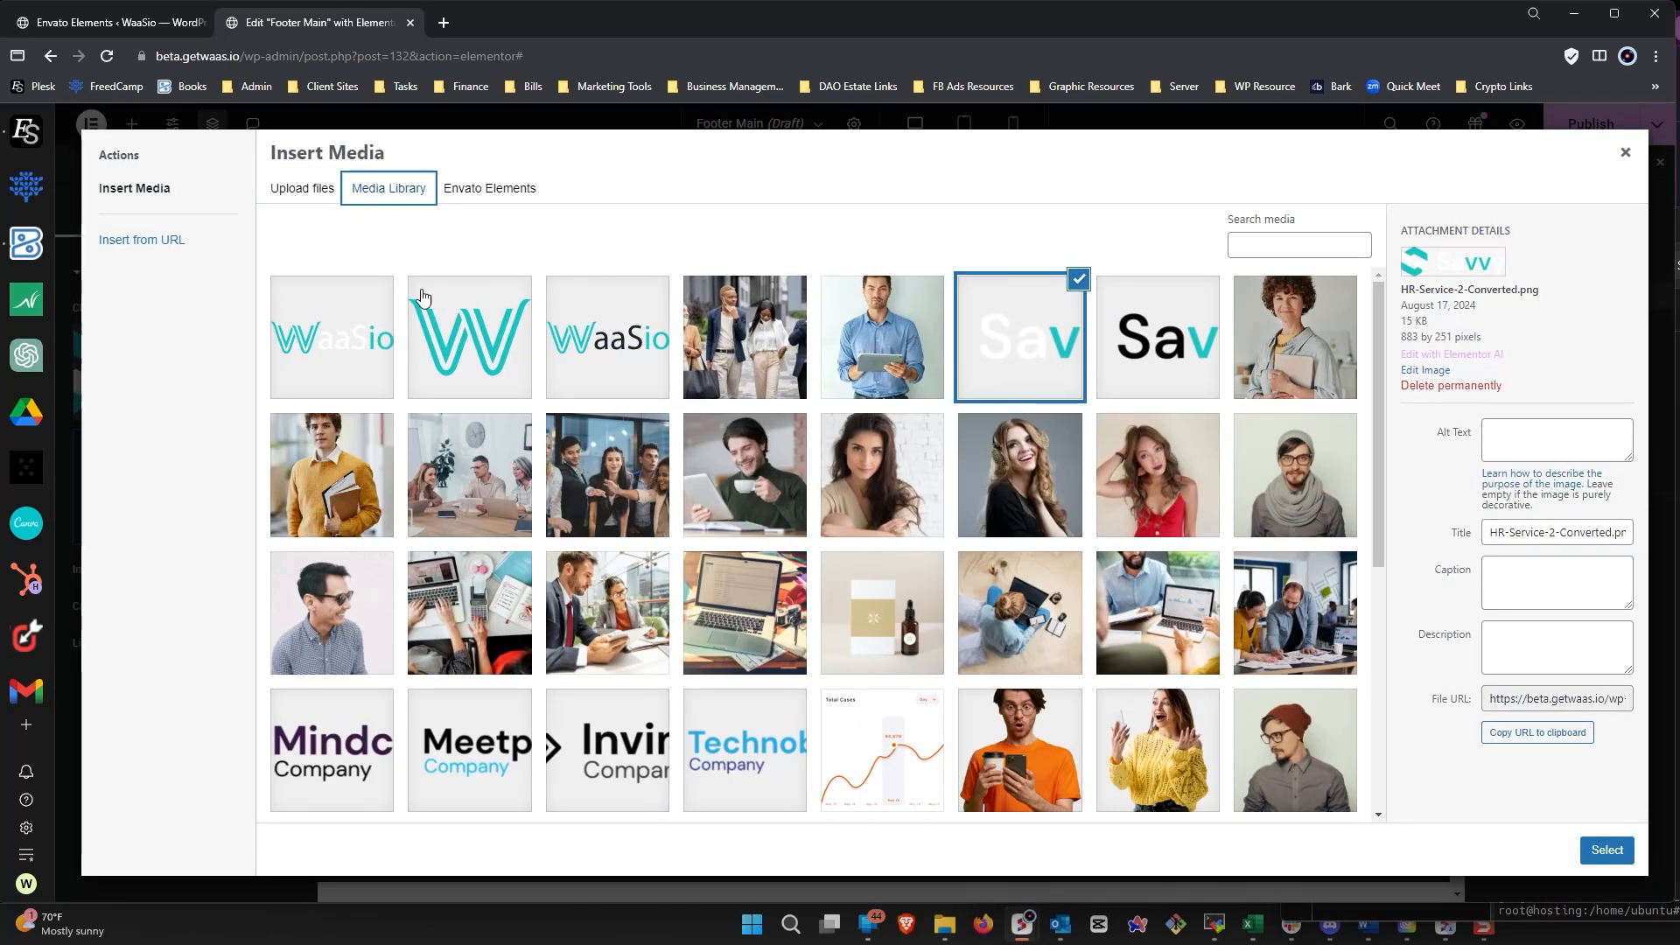
left_click(329, 342)
left_click(1607, 850)
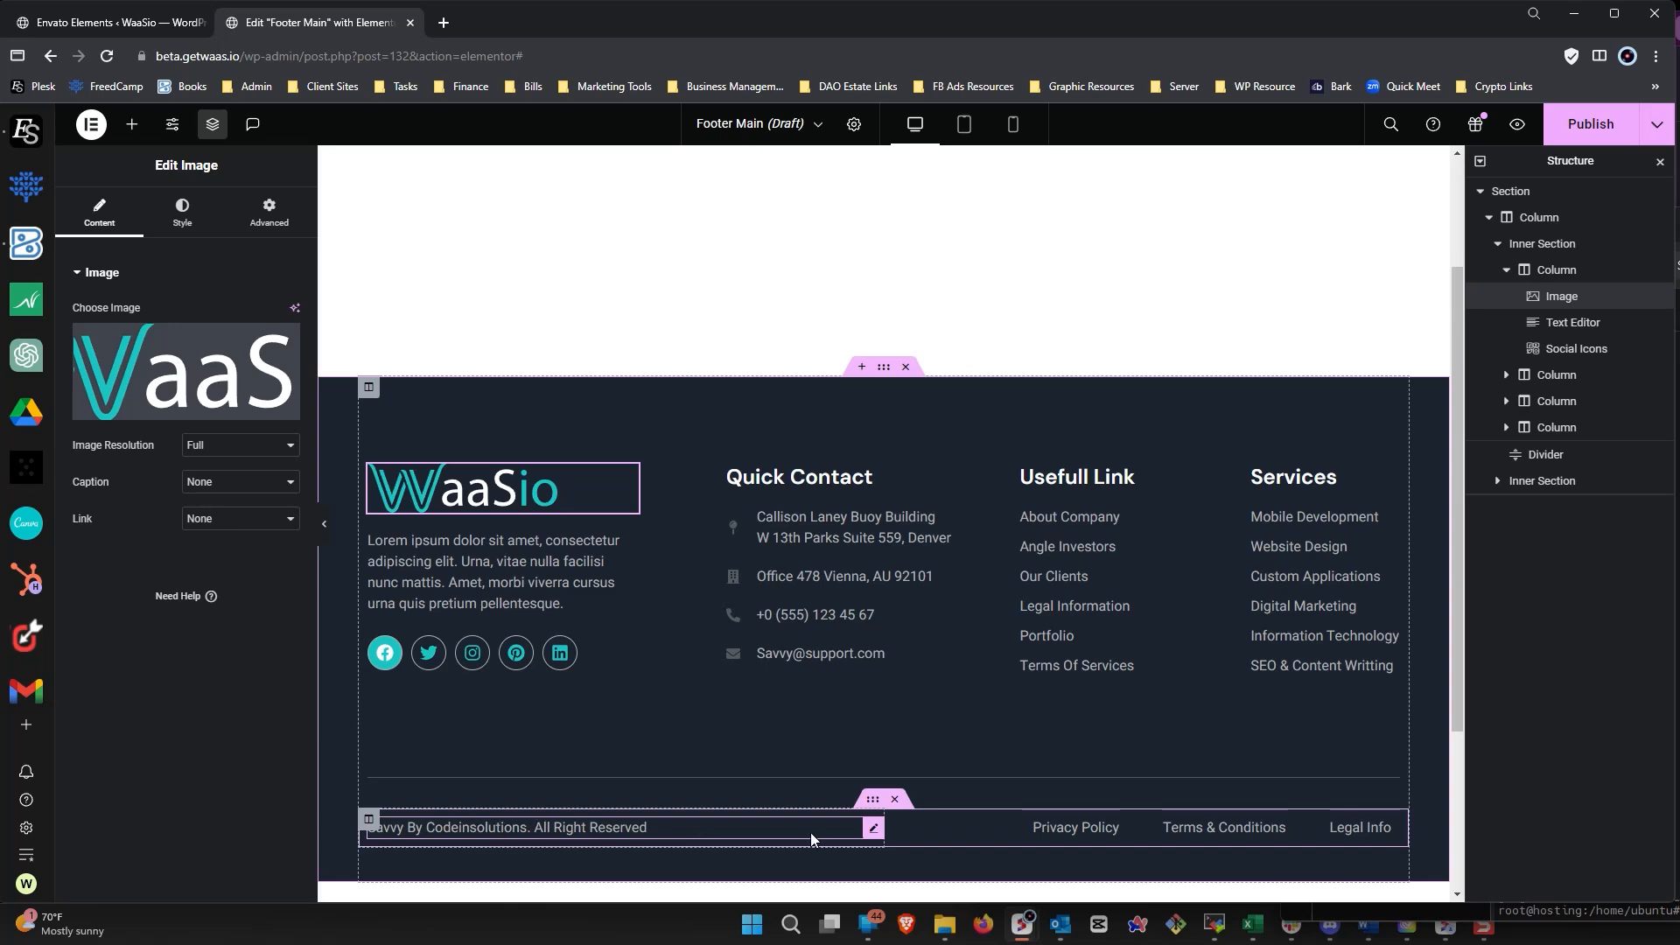
Clear the title text of the "Savvy By Codeinsolutions" copyright heading in the footer's lower row.
left_click(874, 830)
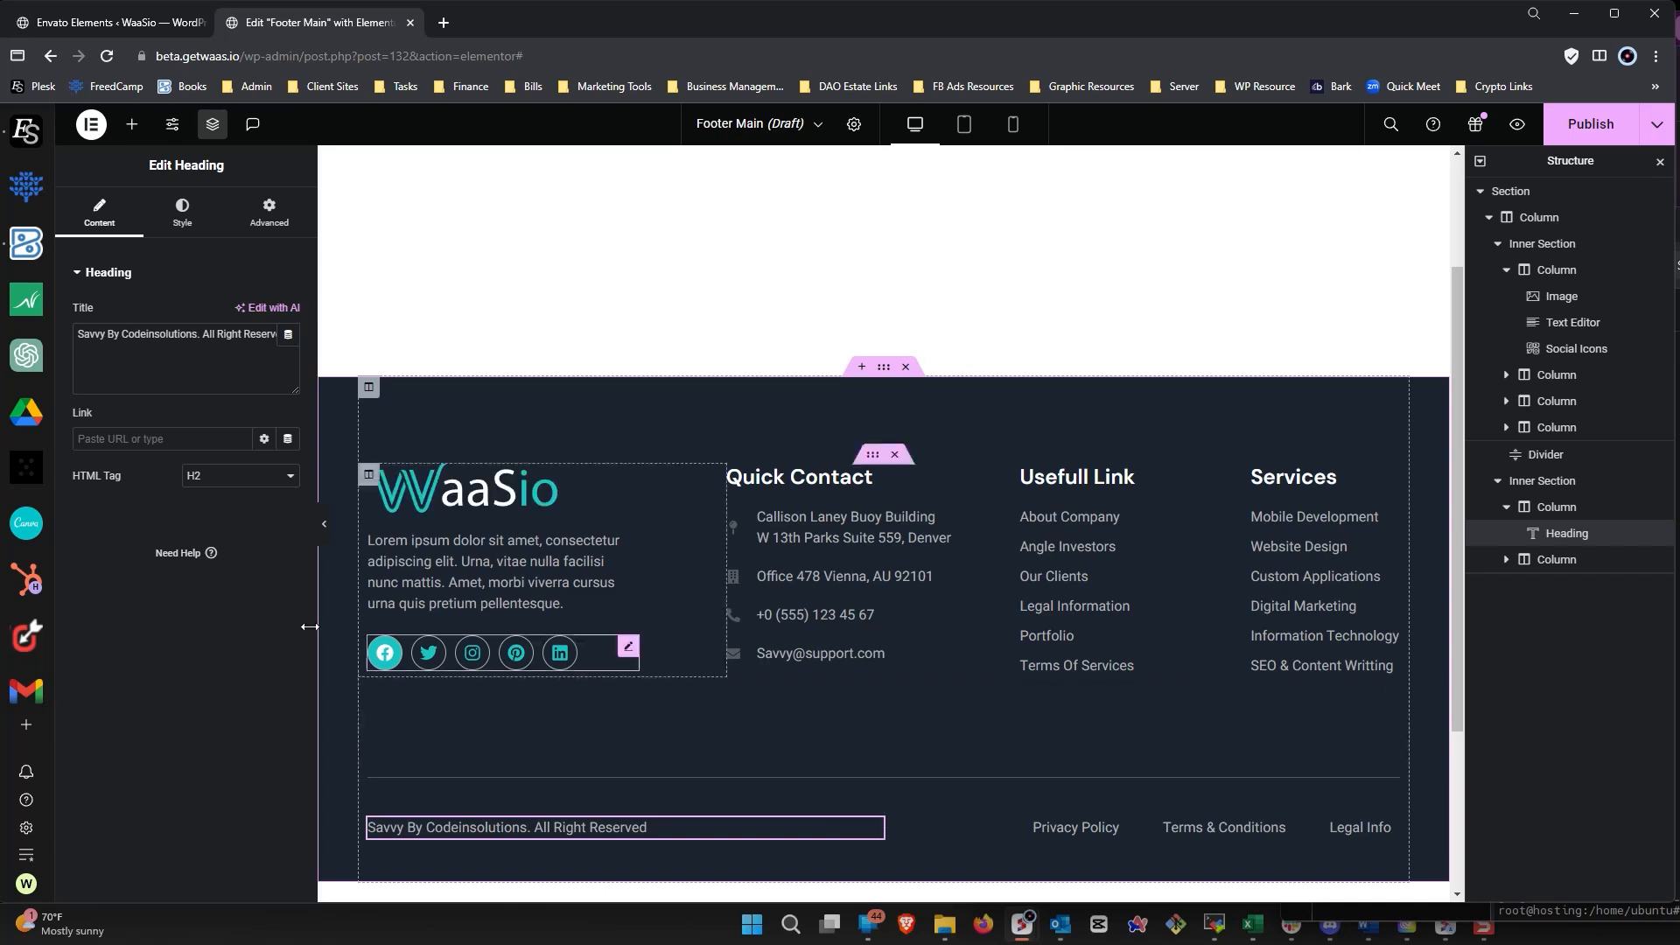
left_click(244, 333)
key("ctrl+a")
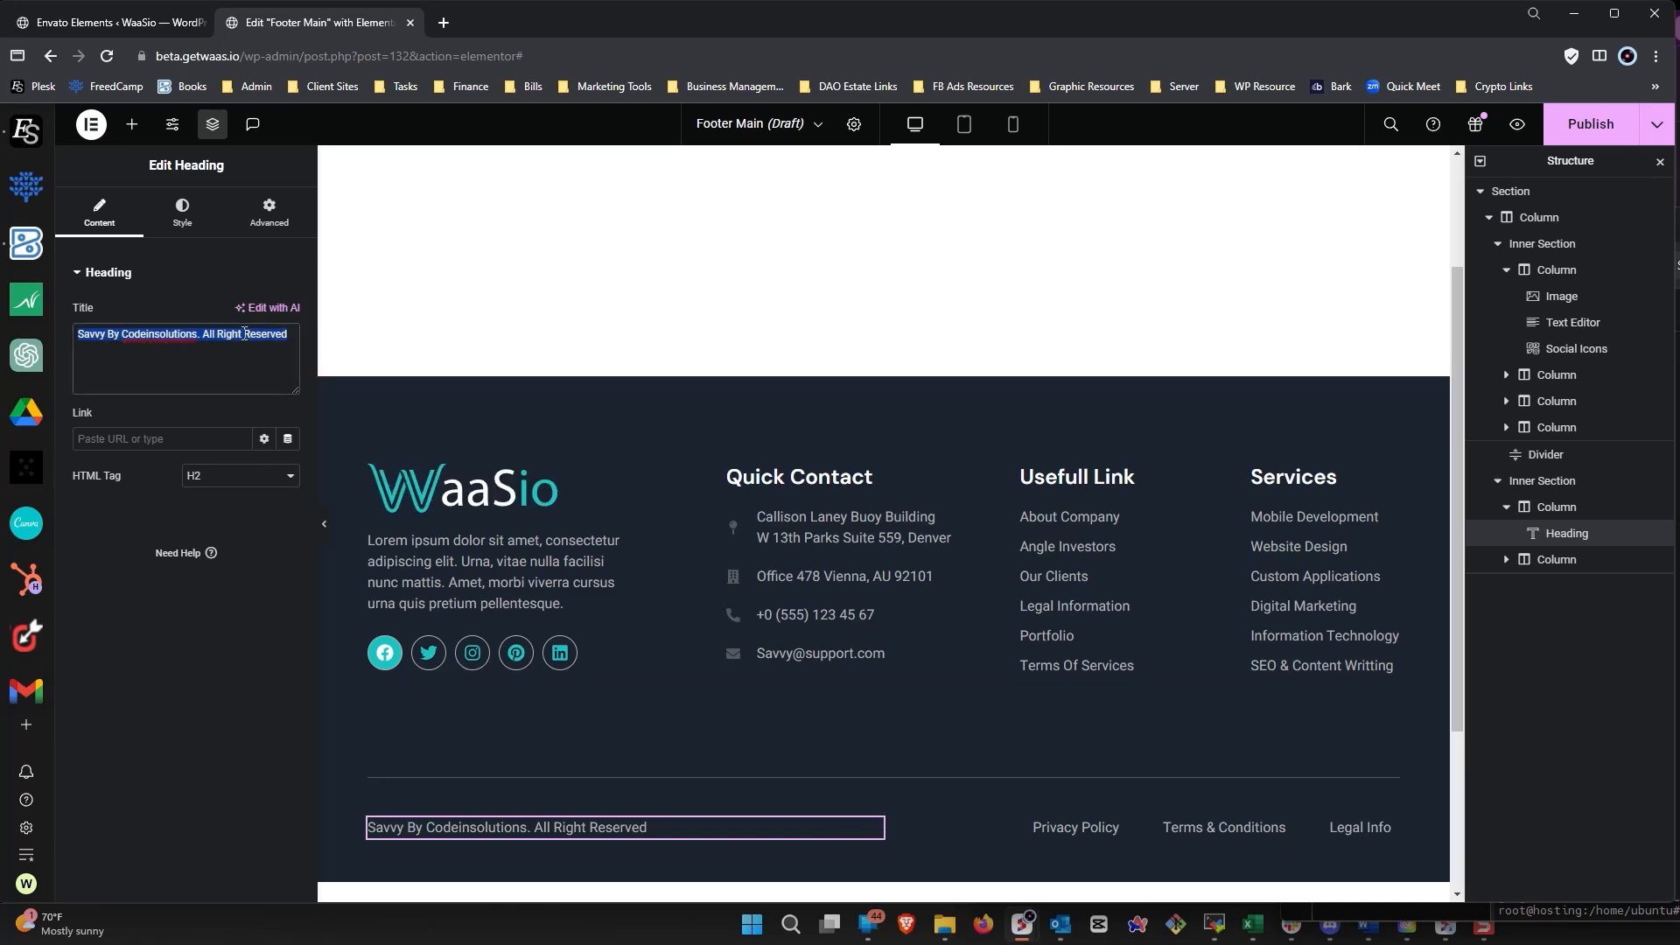
key("BackSpace")
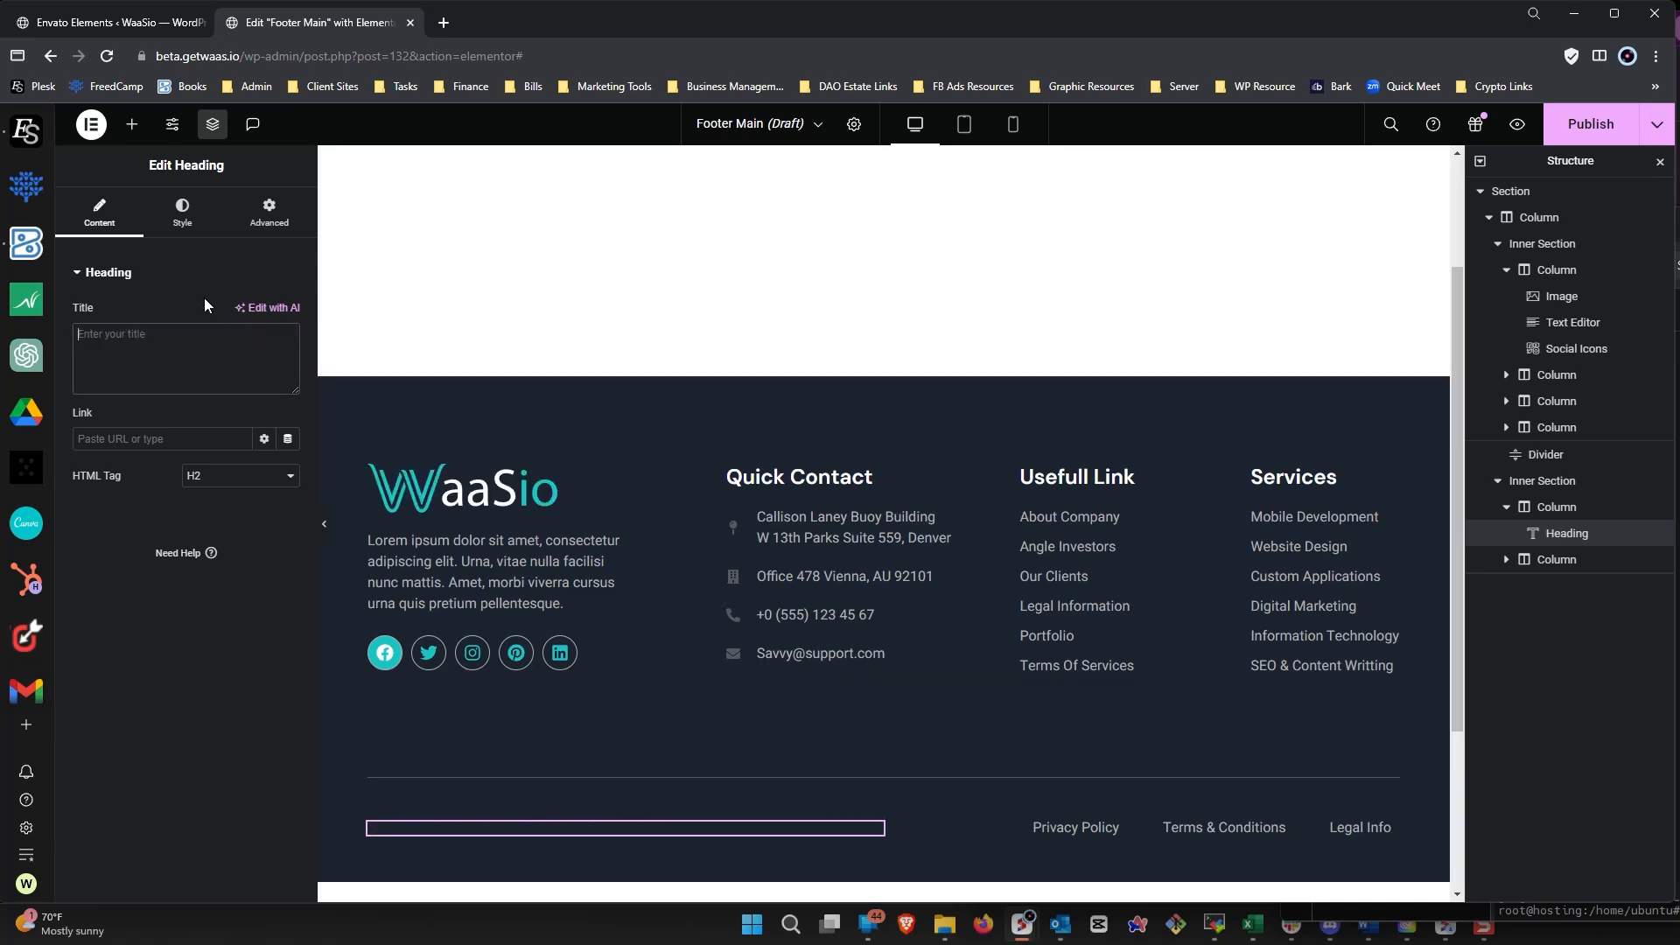
left_click(213, 272)
left_click(213, 271)
Switch to the browser window with the live getwaas.io site, copy "Copyright @" from its footer, and return to the Footer Main editor.
key("alt+Tab")
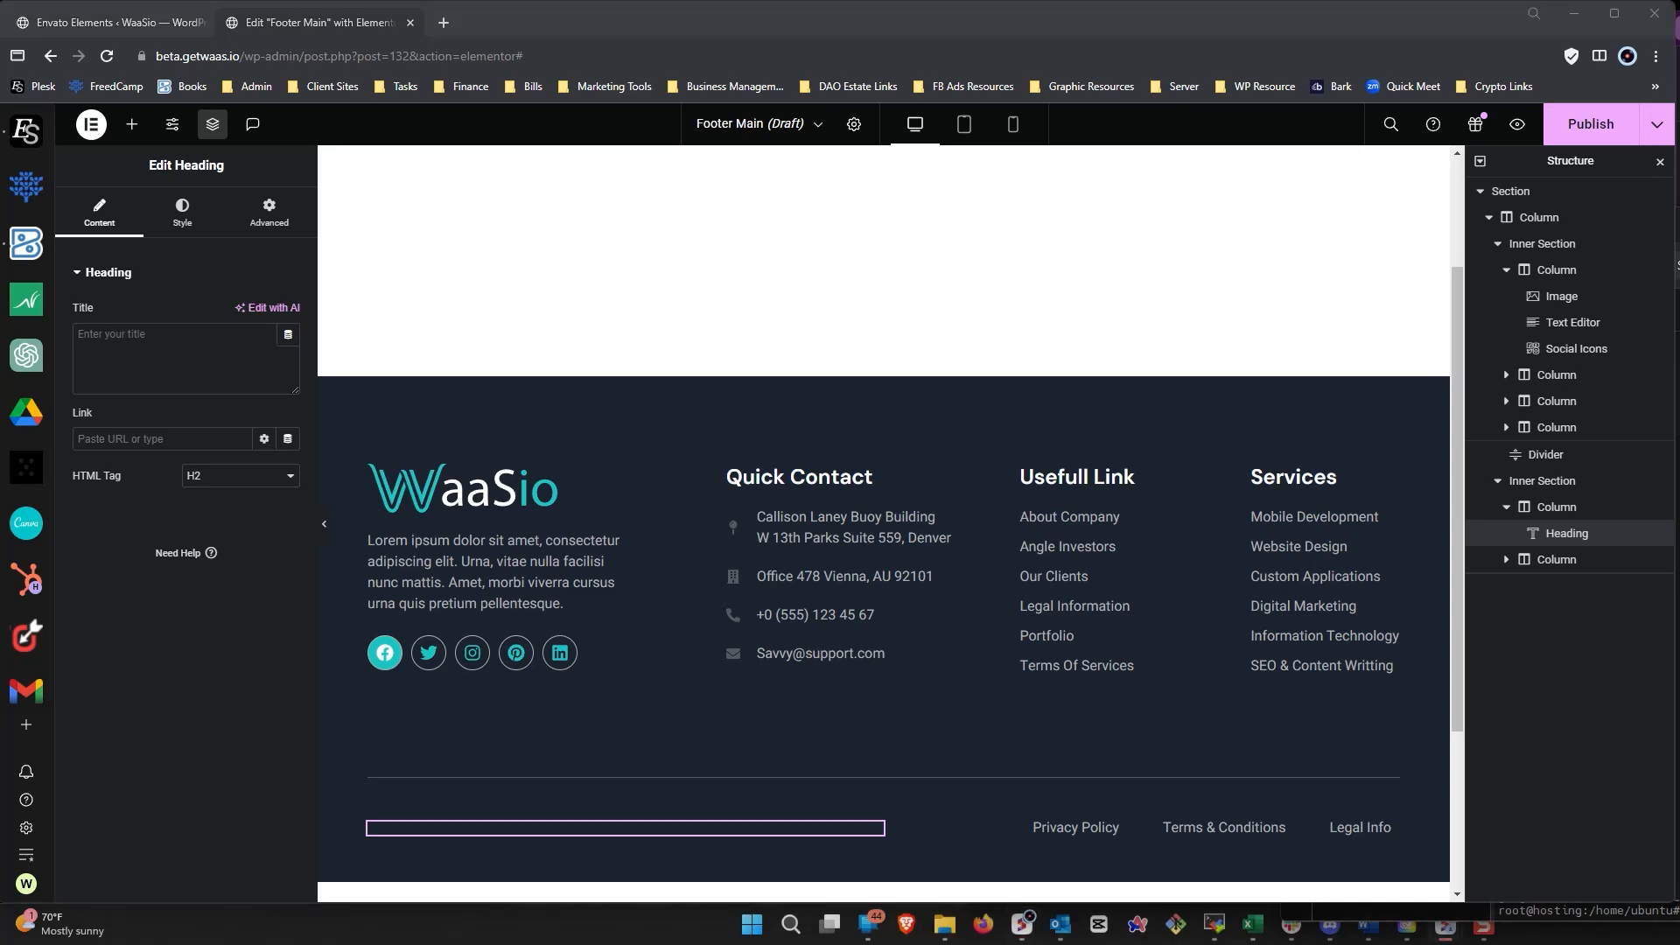
left_click_drag(1676, 361, 1225, 7)
scroll(903, 406, "down", 12)
scroll(905, 410, "down", 10)
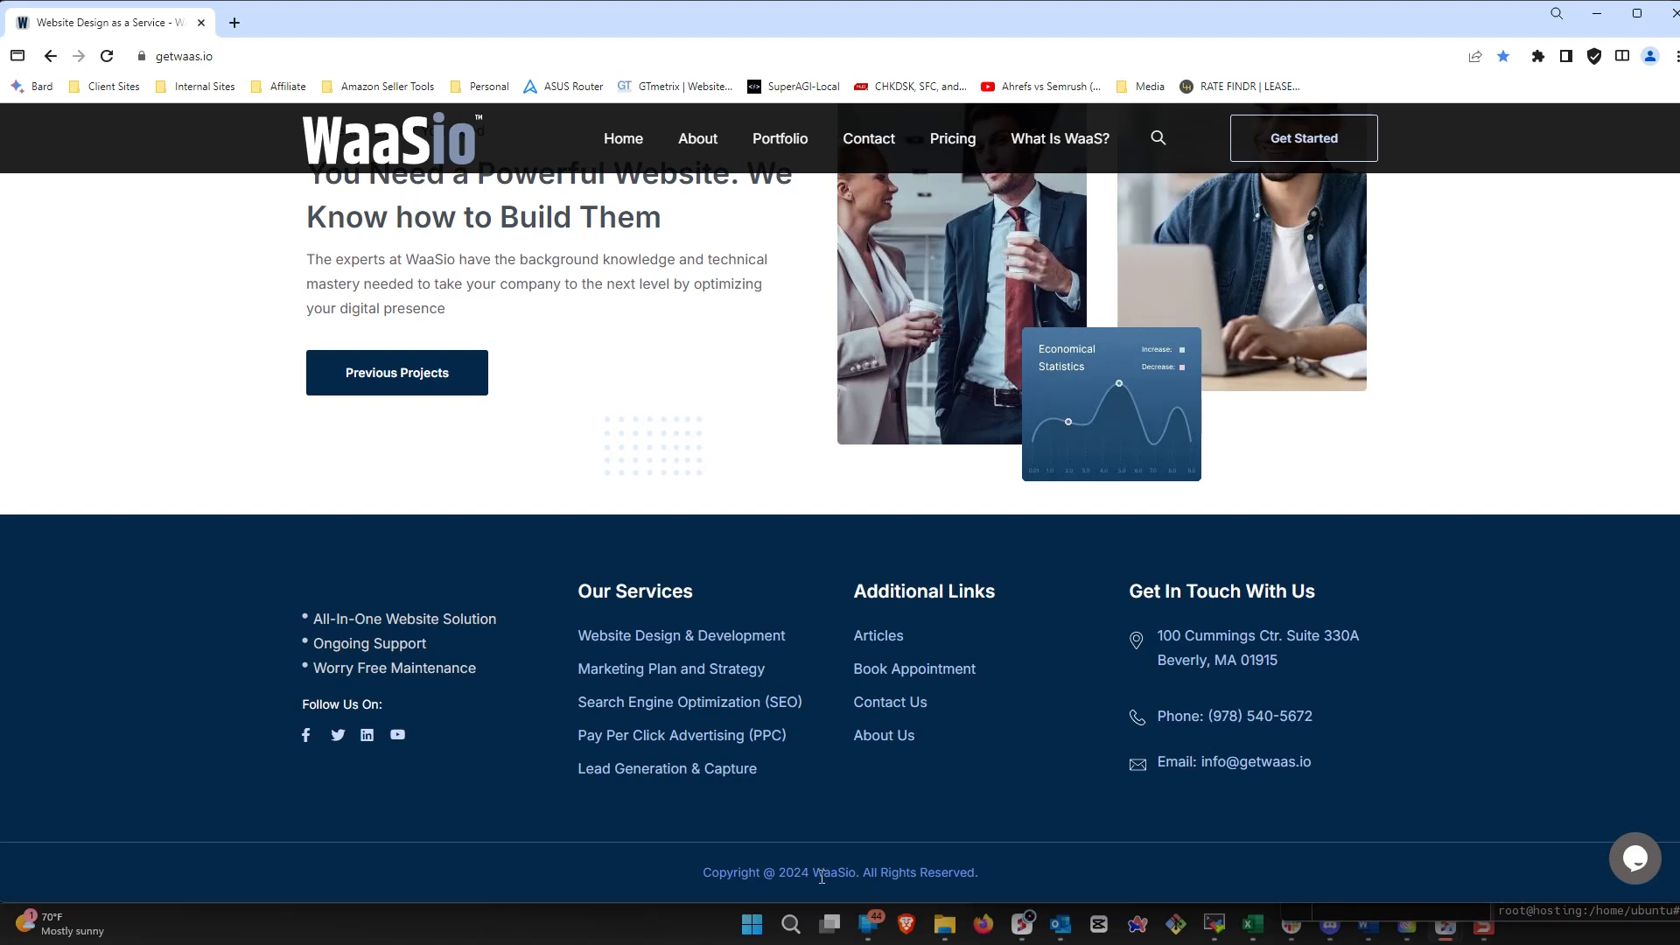
mouse_move(772, 872)
left_mouse_down()
mouse_move(712, 874)
mouse_move(763, 874)
left_mouse_up()
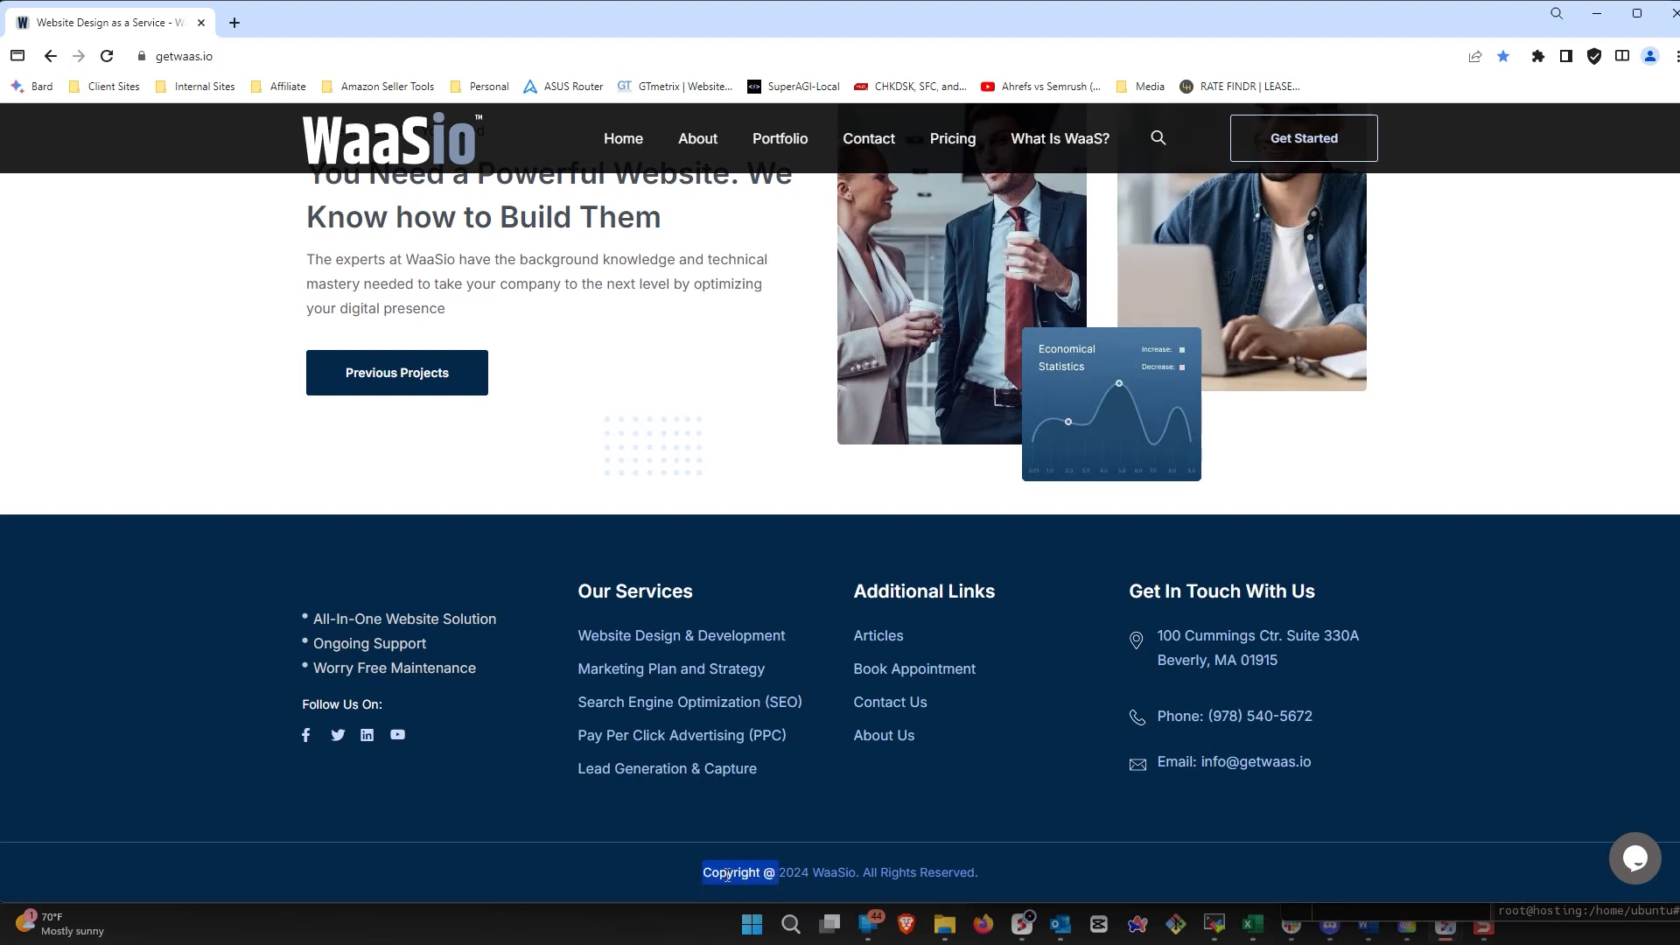
right_click(728, 873)
left_click(716, 885)
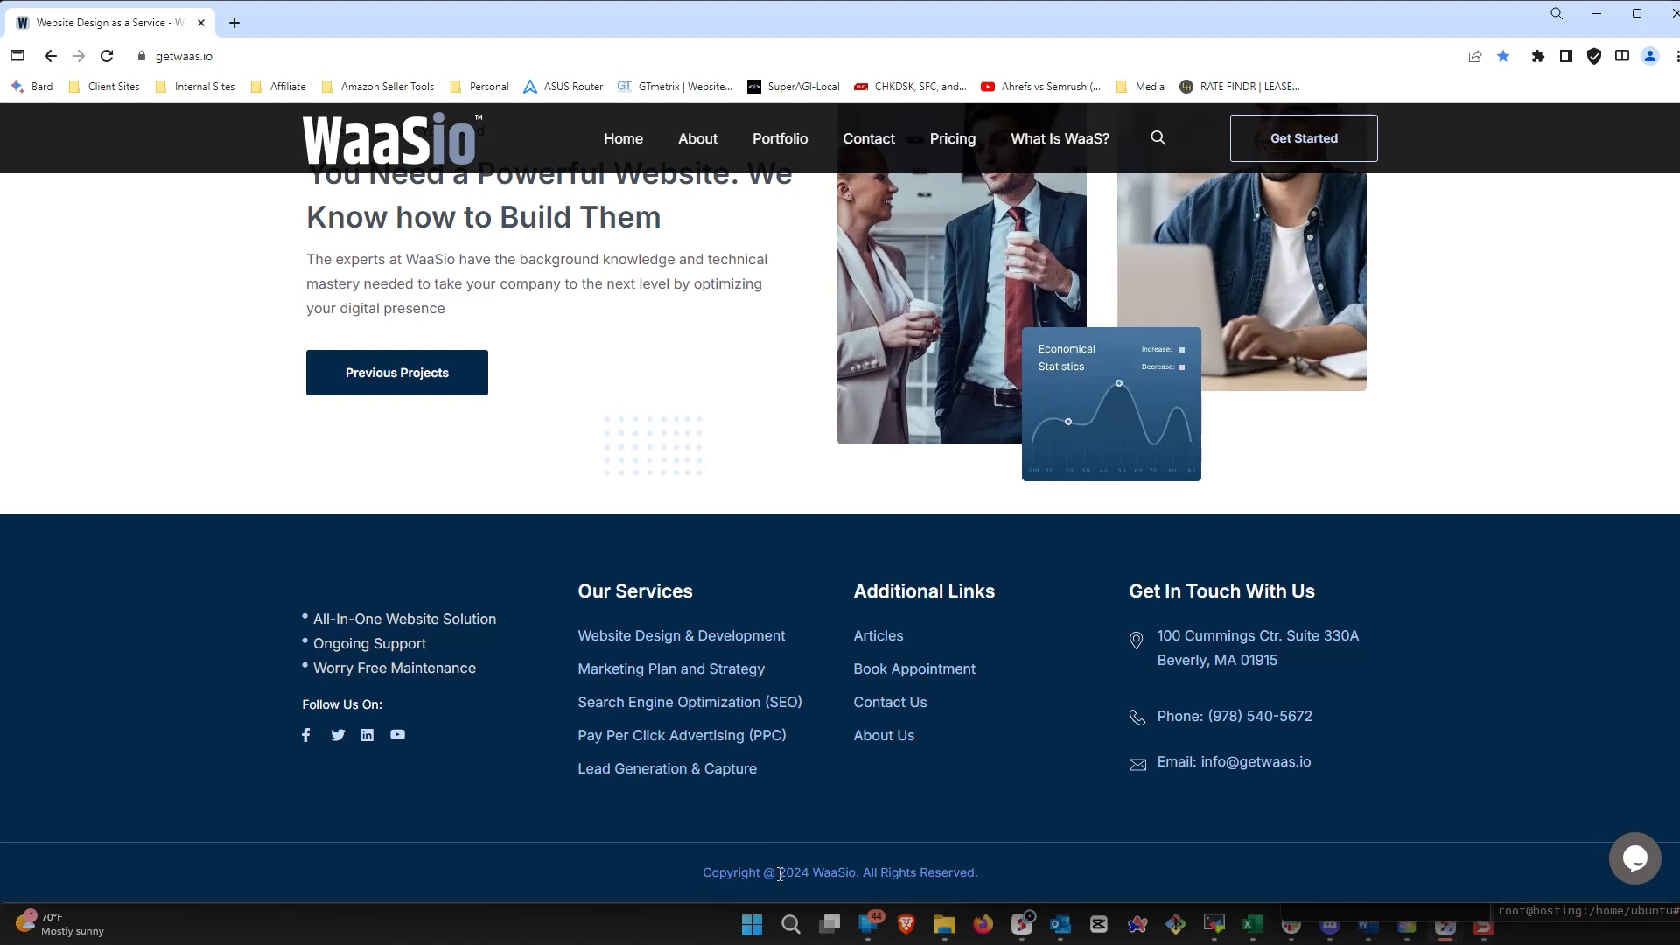
left_click_drag(778, 873, 728, 875)
right_click(728, 875)
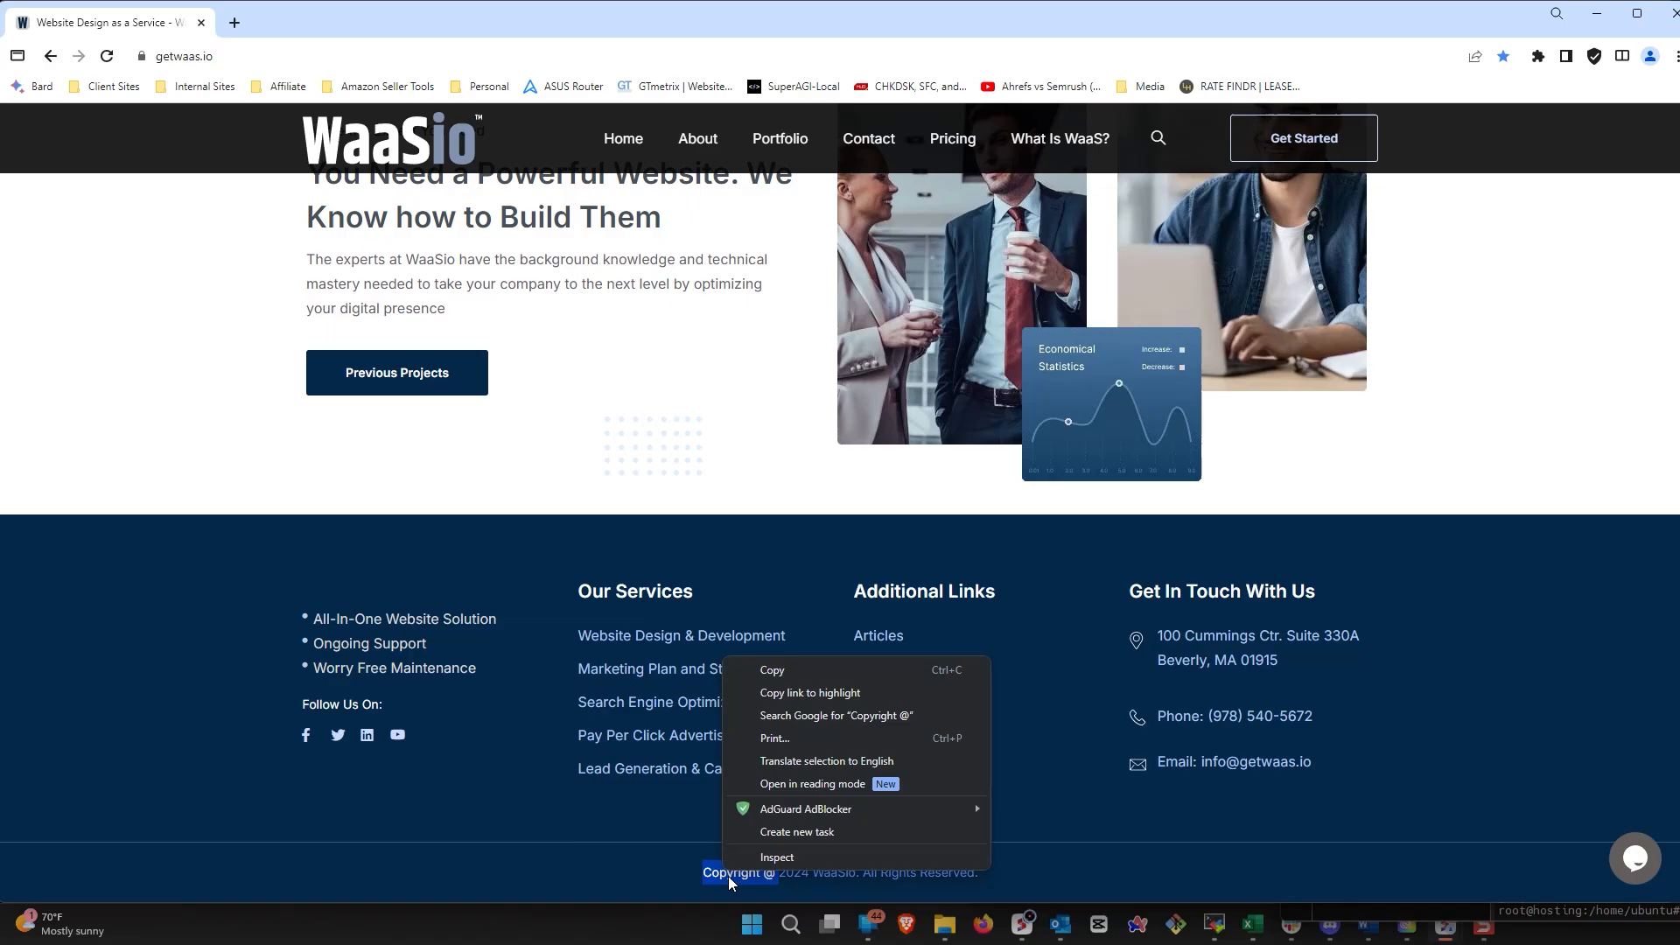
left_click(773, 674)
key("alt+Tab")
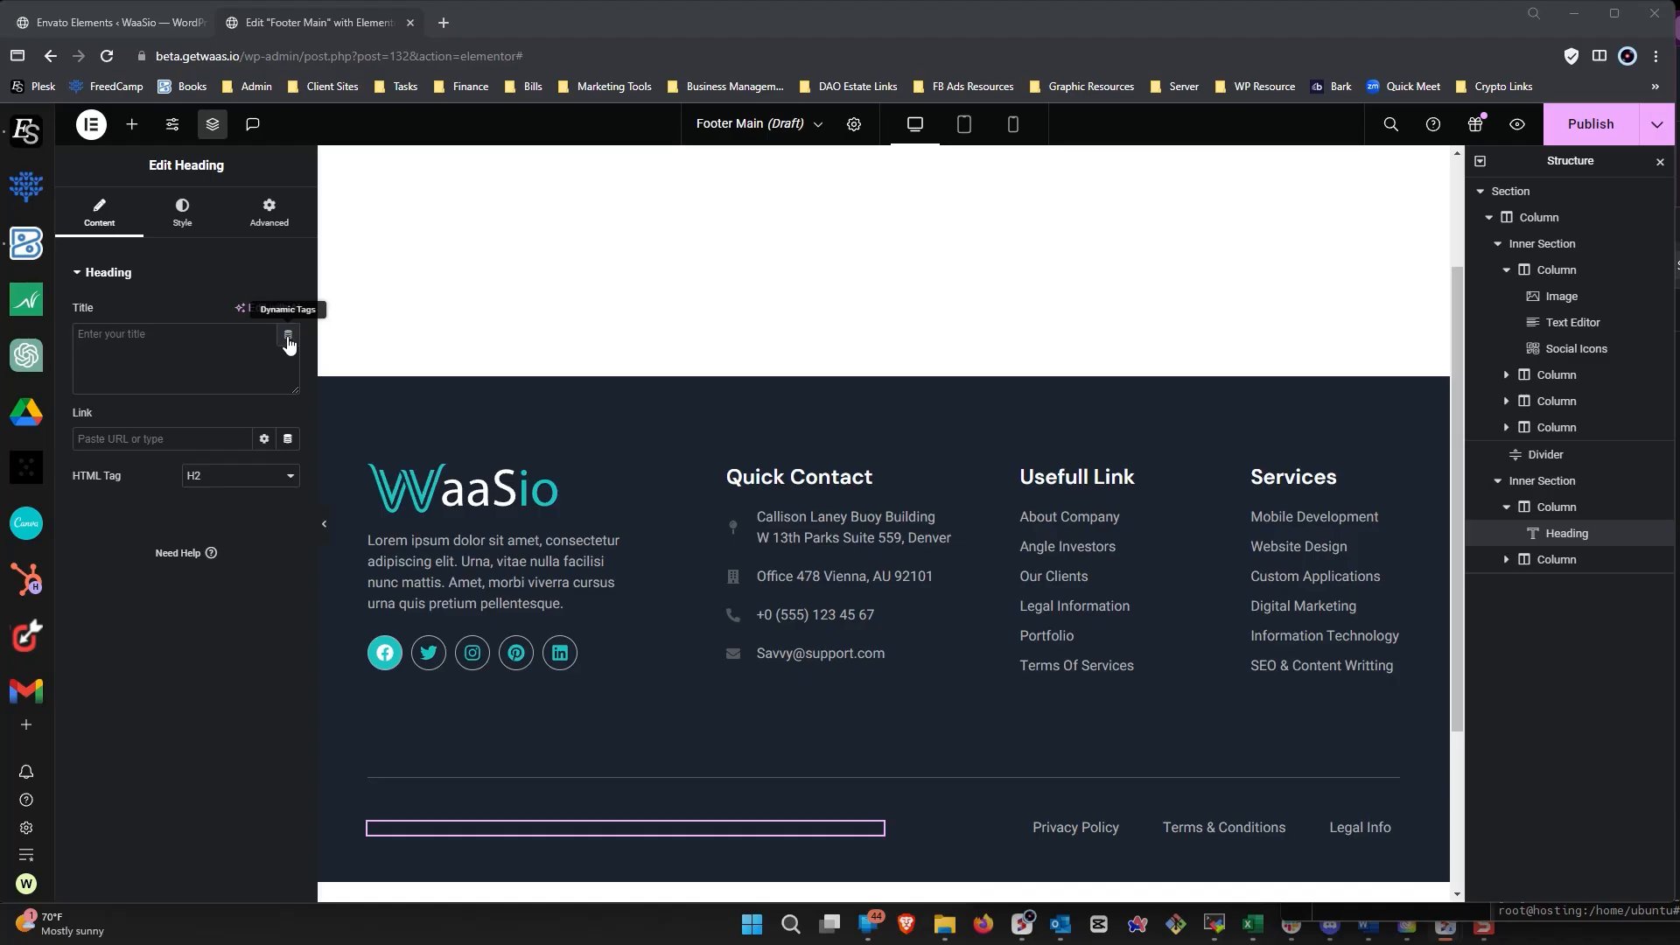
Assign the Current Date Time dynamic tag to the title of the footer's copyright heading.
left_click(288, 341)
scroll(191, 490, "down", 2)
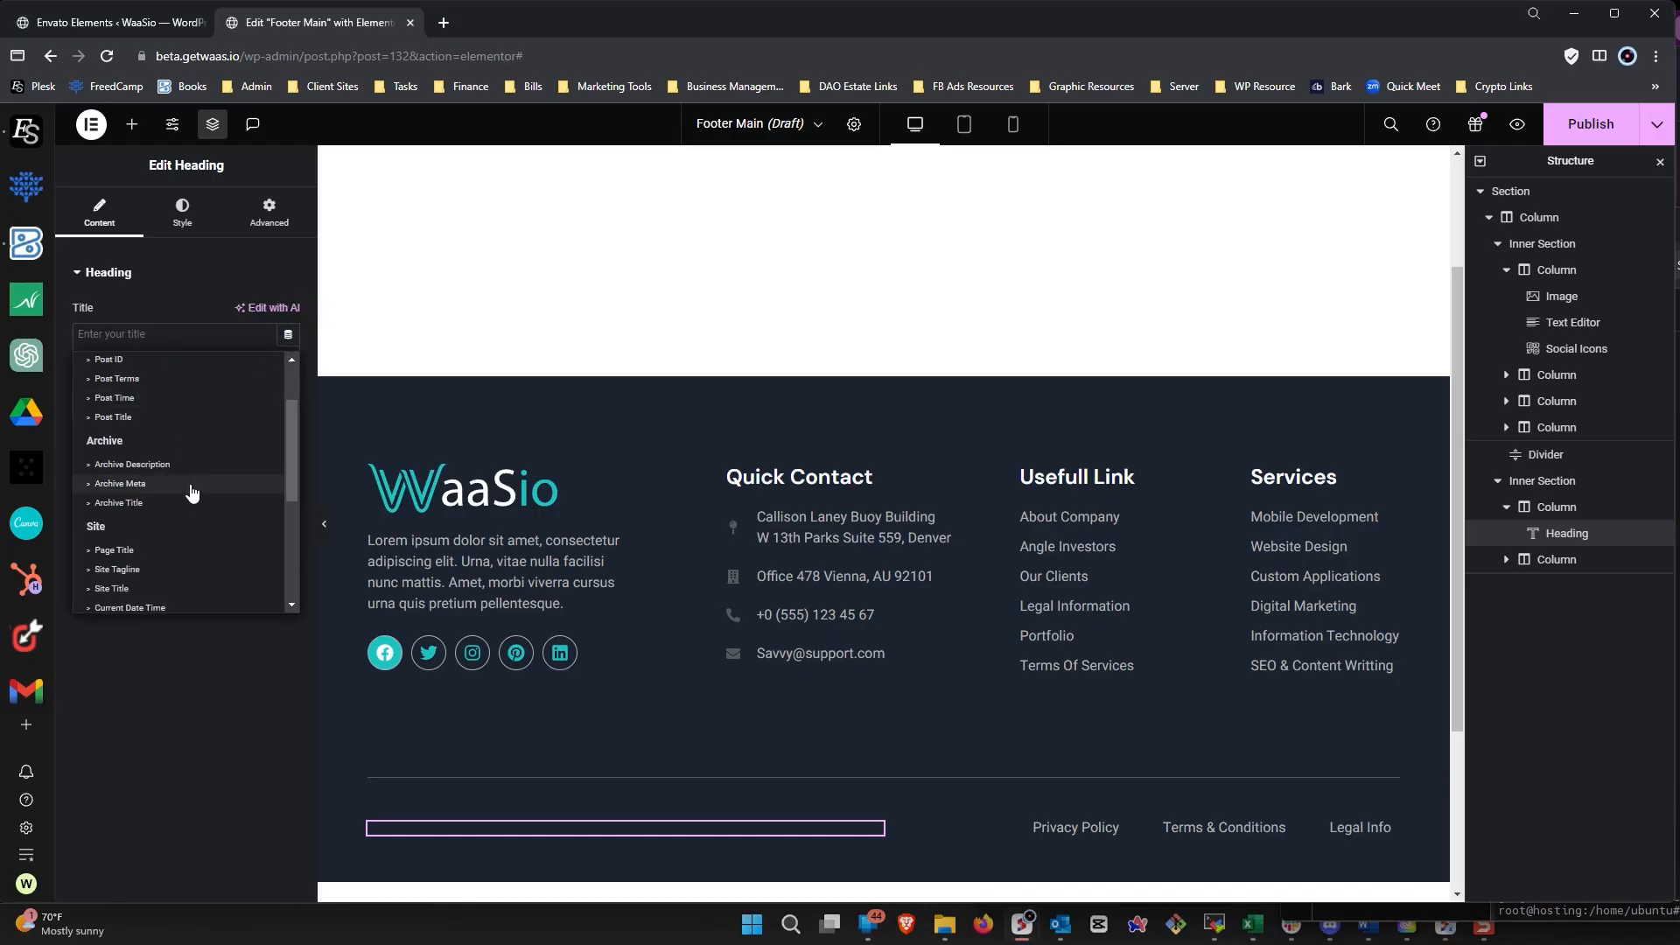
scroll(192, 492, "down", 2)
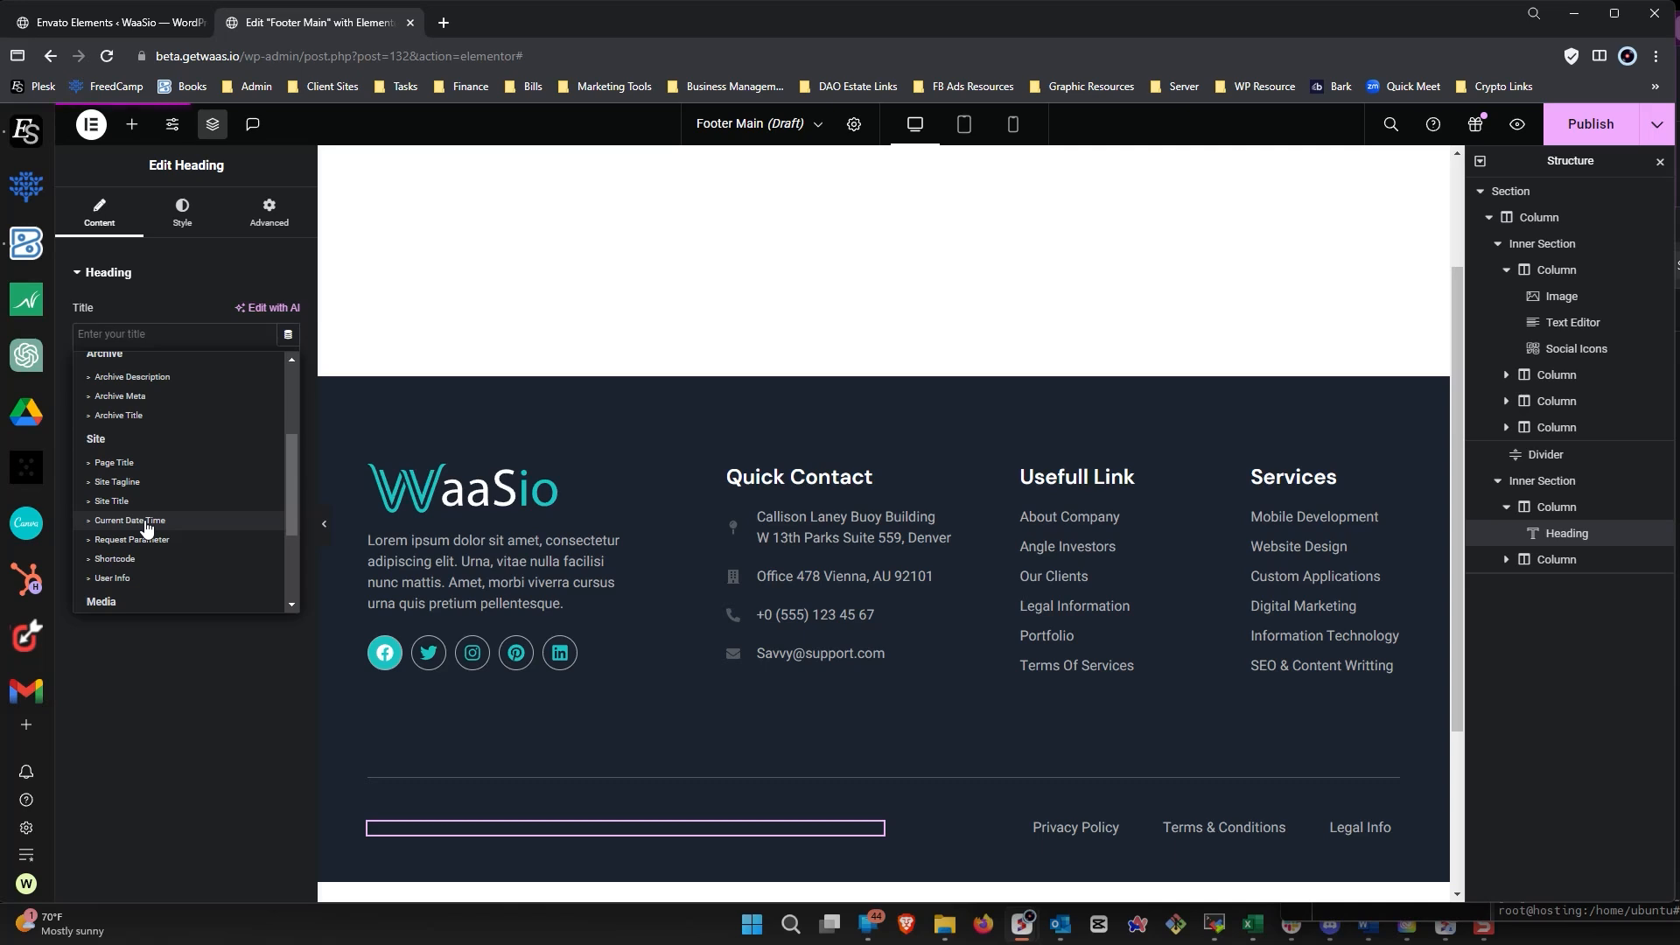
left_click(147, 523)
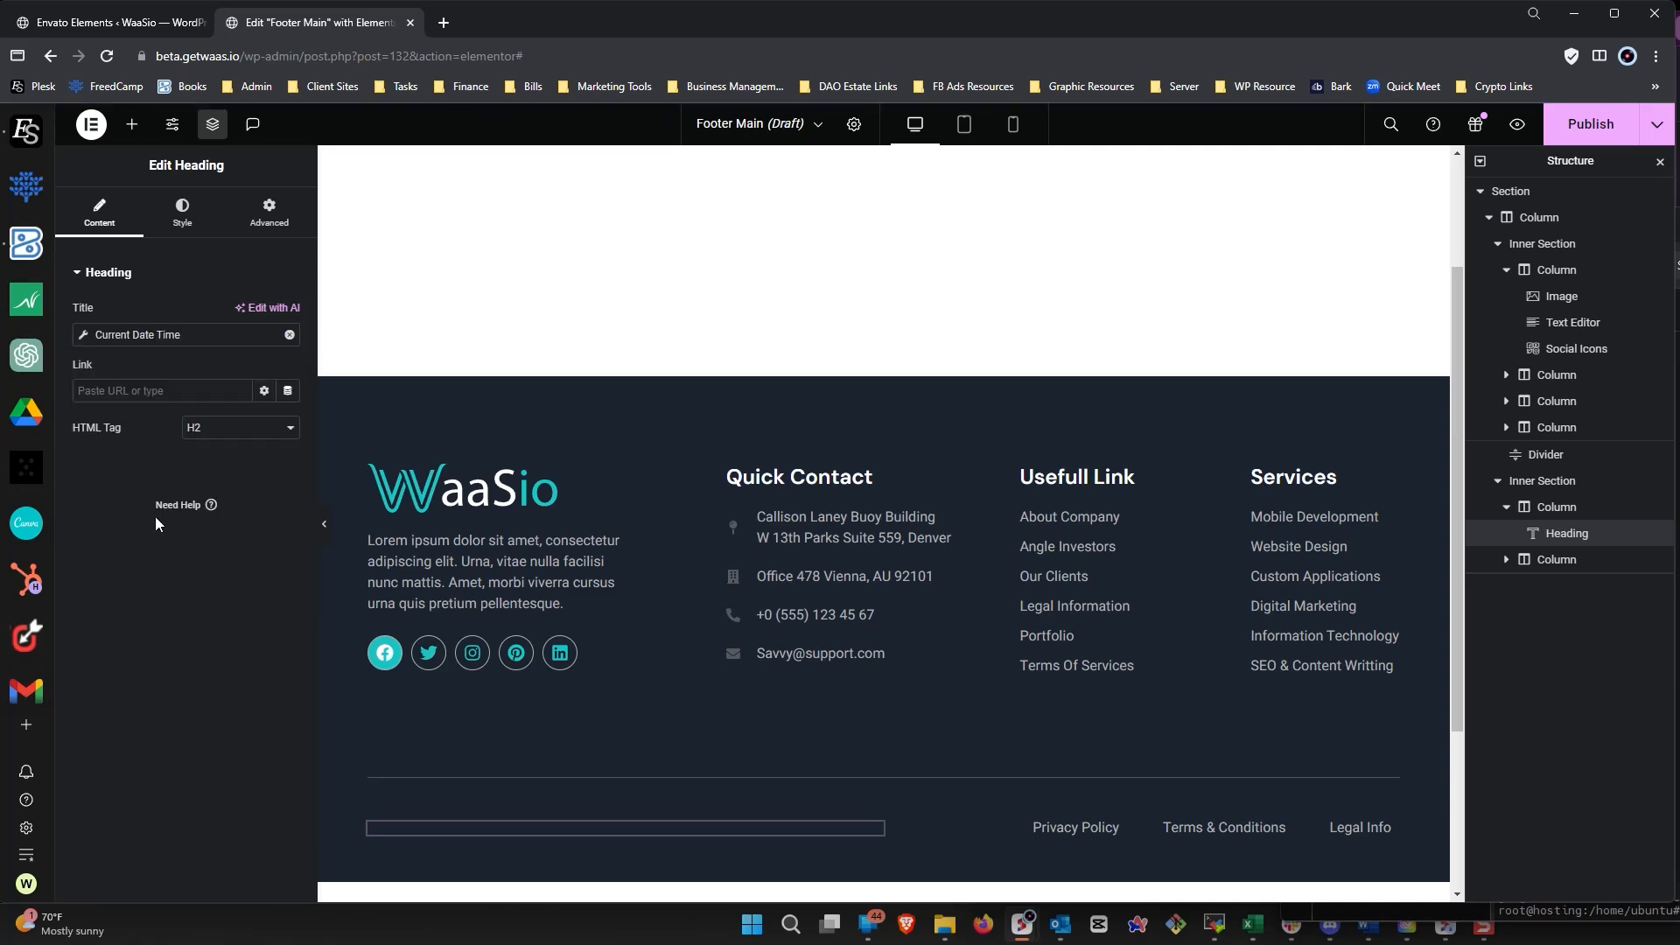
Set the date tag of the footer's copyright heading to a custom date format of "Y".
left_click(166, 334)
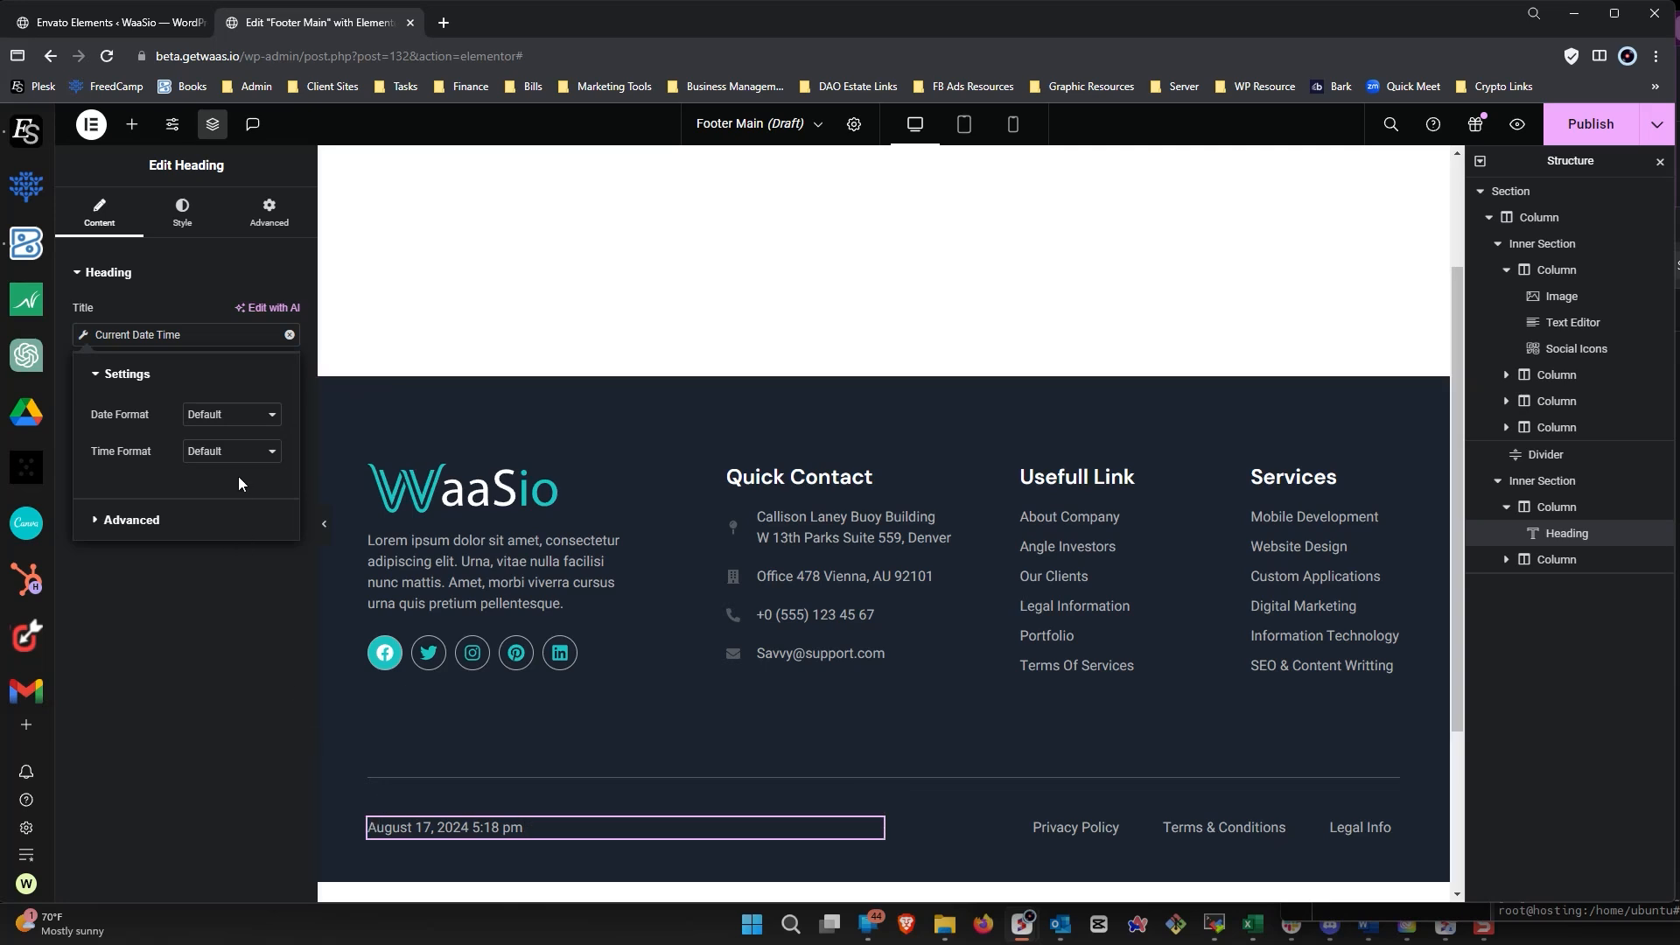
left_click(214, 419)
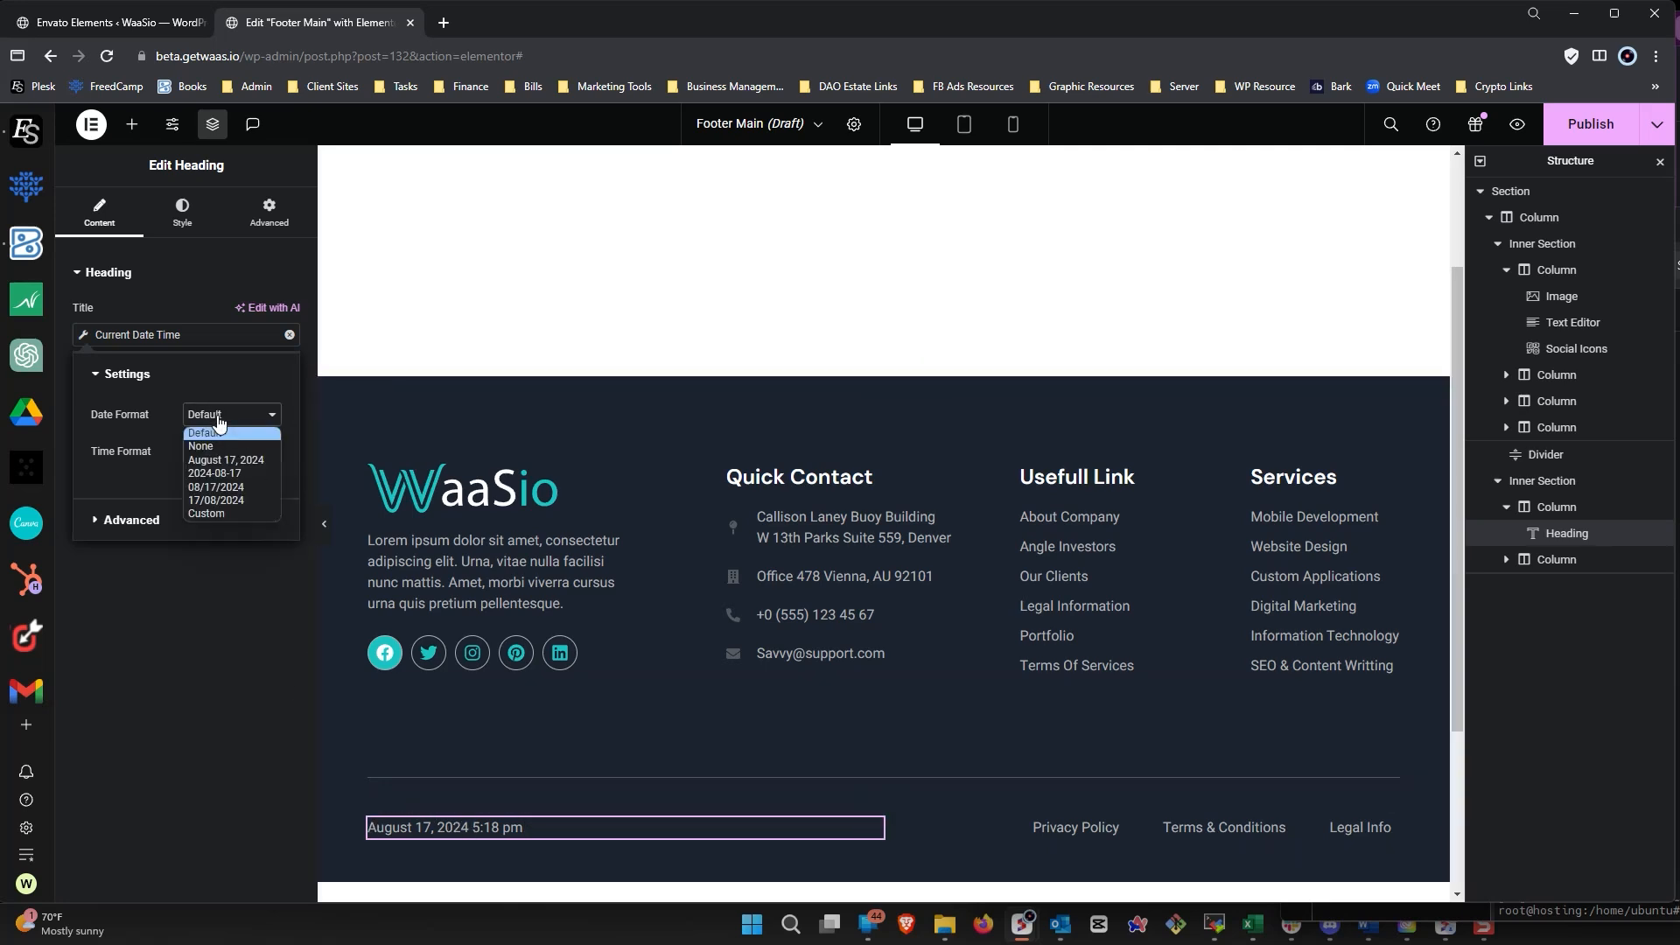
left_click(213, 514)
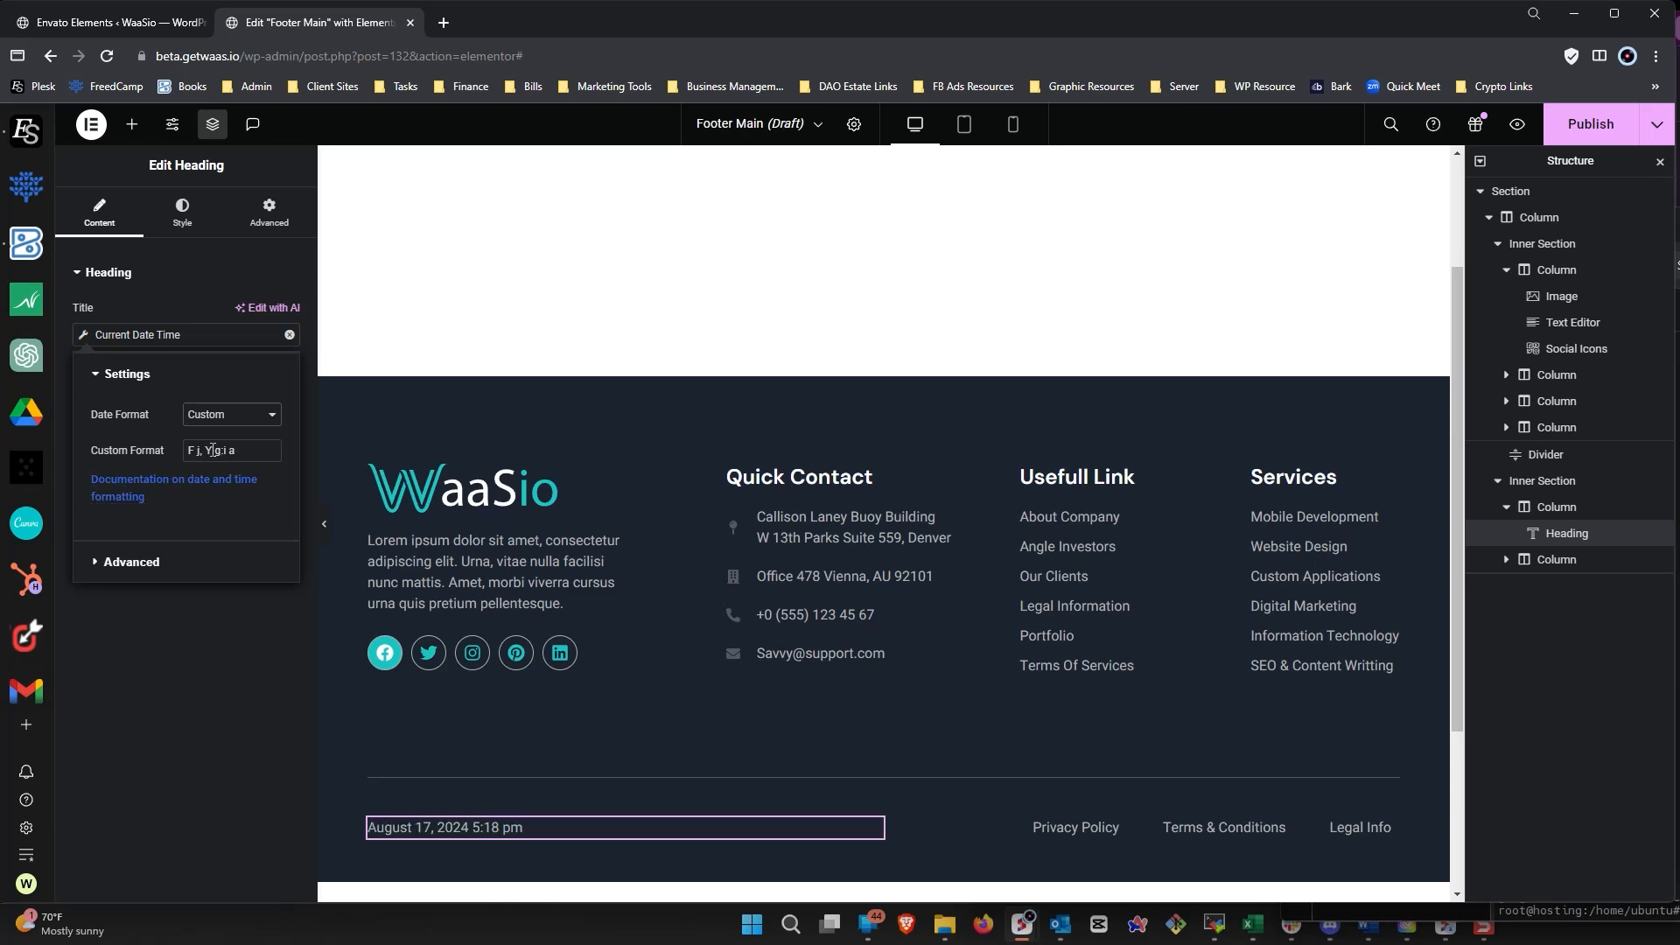
double_click(209, 449)
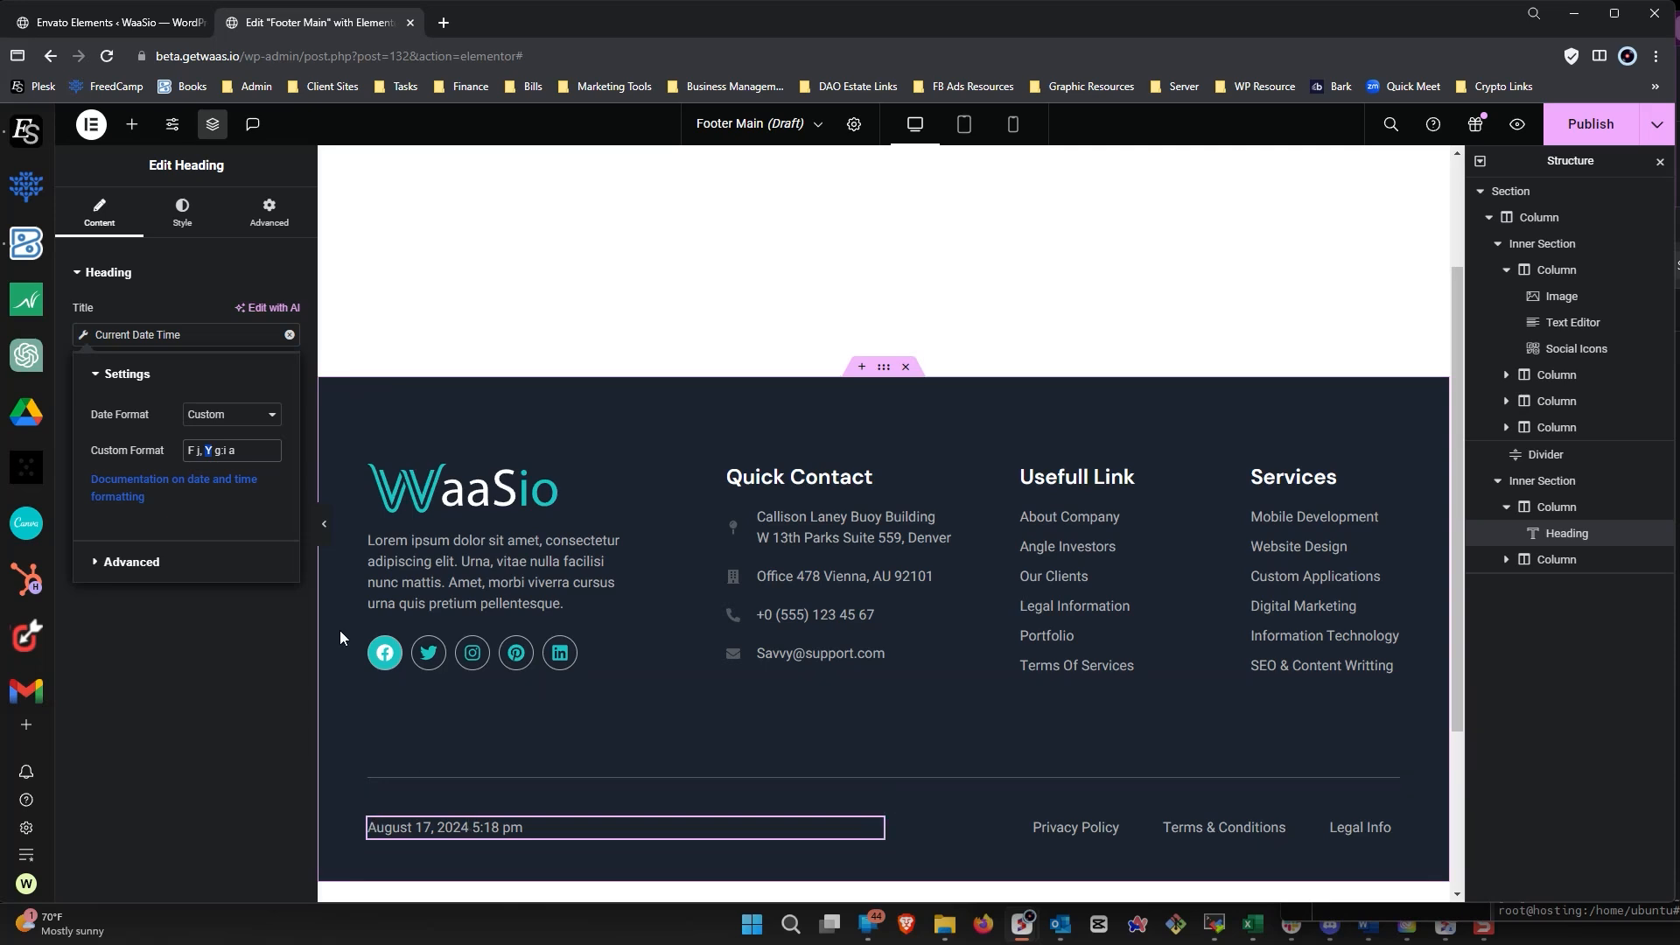
triple_click(256, 450)
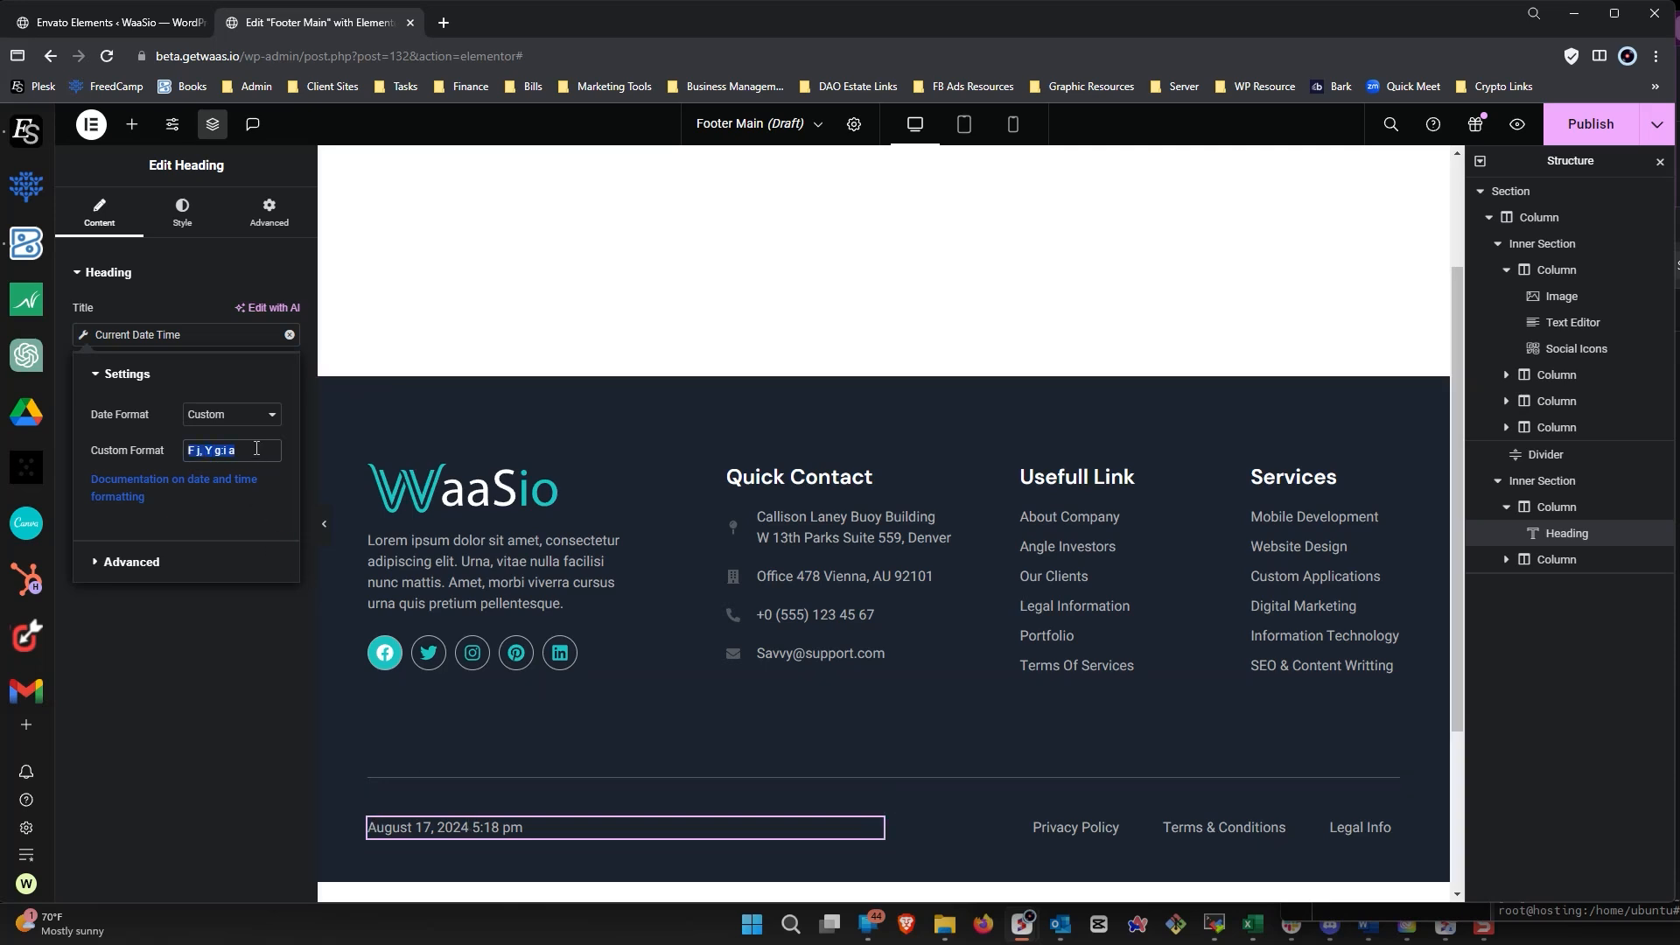
type("Y")
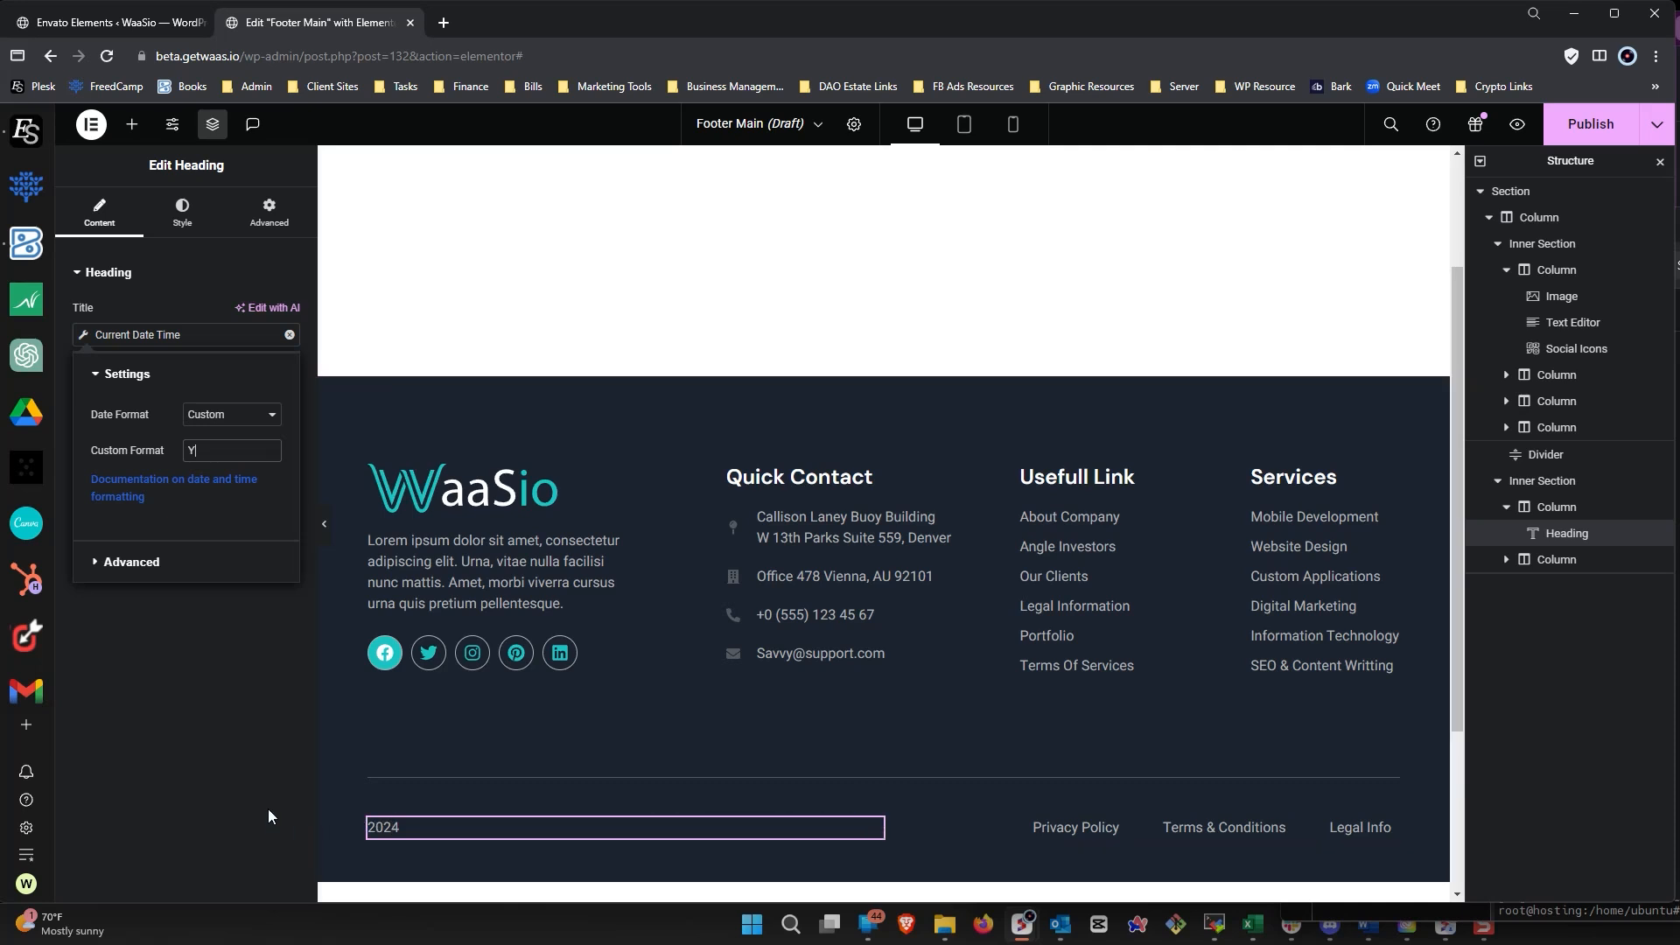
Add the copied "Copyright @" text before the year in the date tag's advanced settings.
left_click(139, 573)
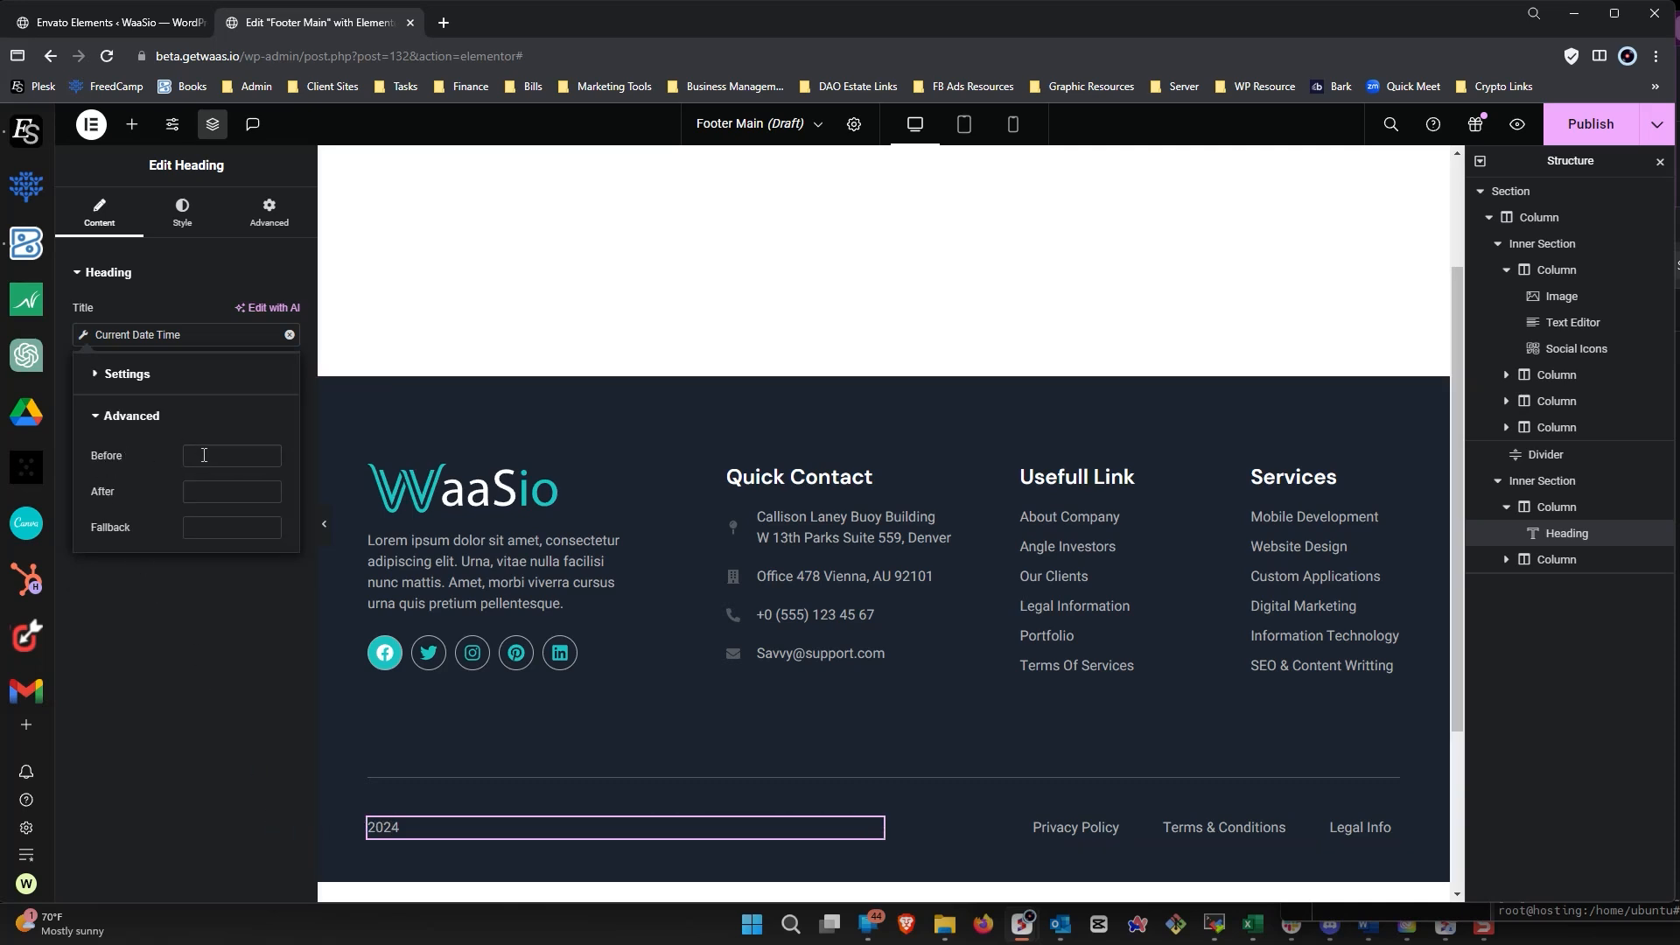
left_click(232, 454)
key("ctrl+v")
key("BackSpace")
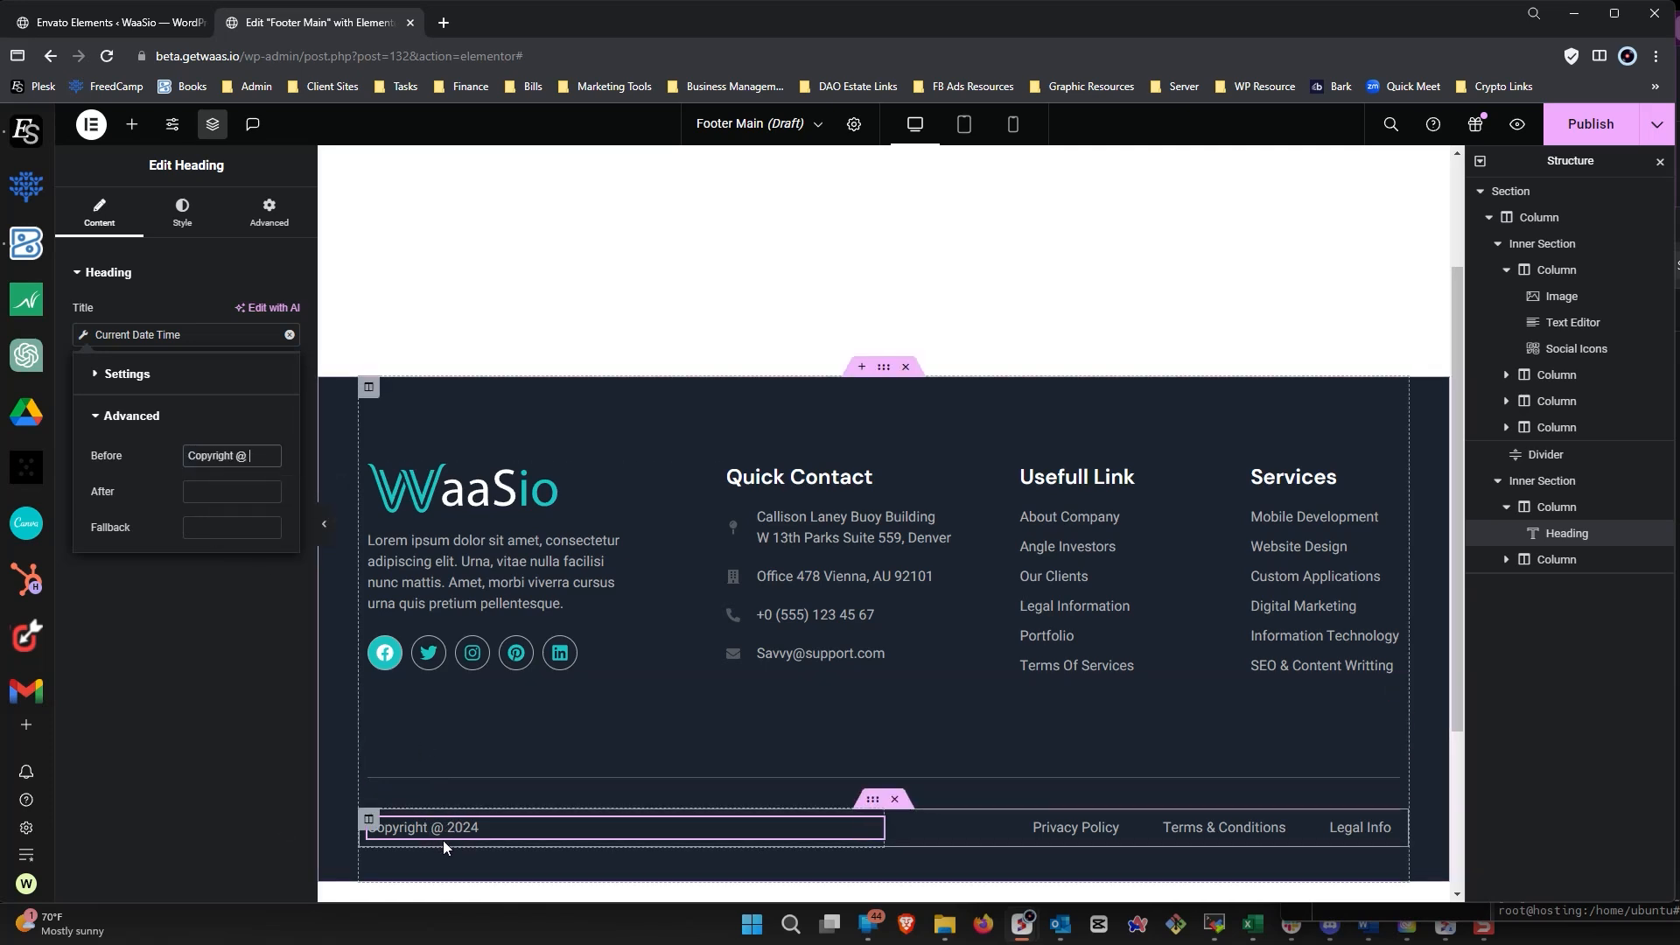
Copy "WaaSio. All Rights Reserved." from the live getwaas.io footer and add it after the year in the date tag.
left_click(227, 491)
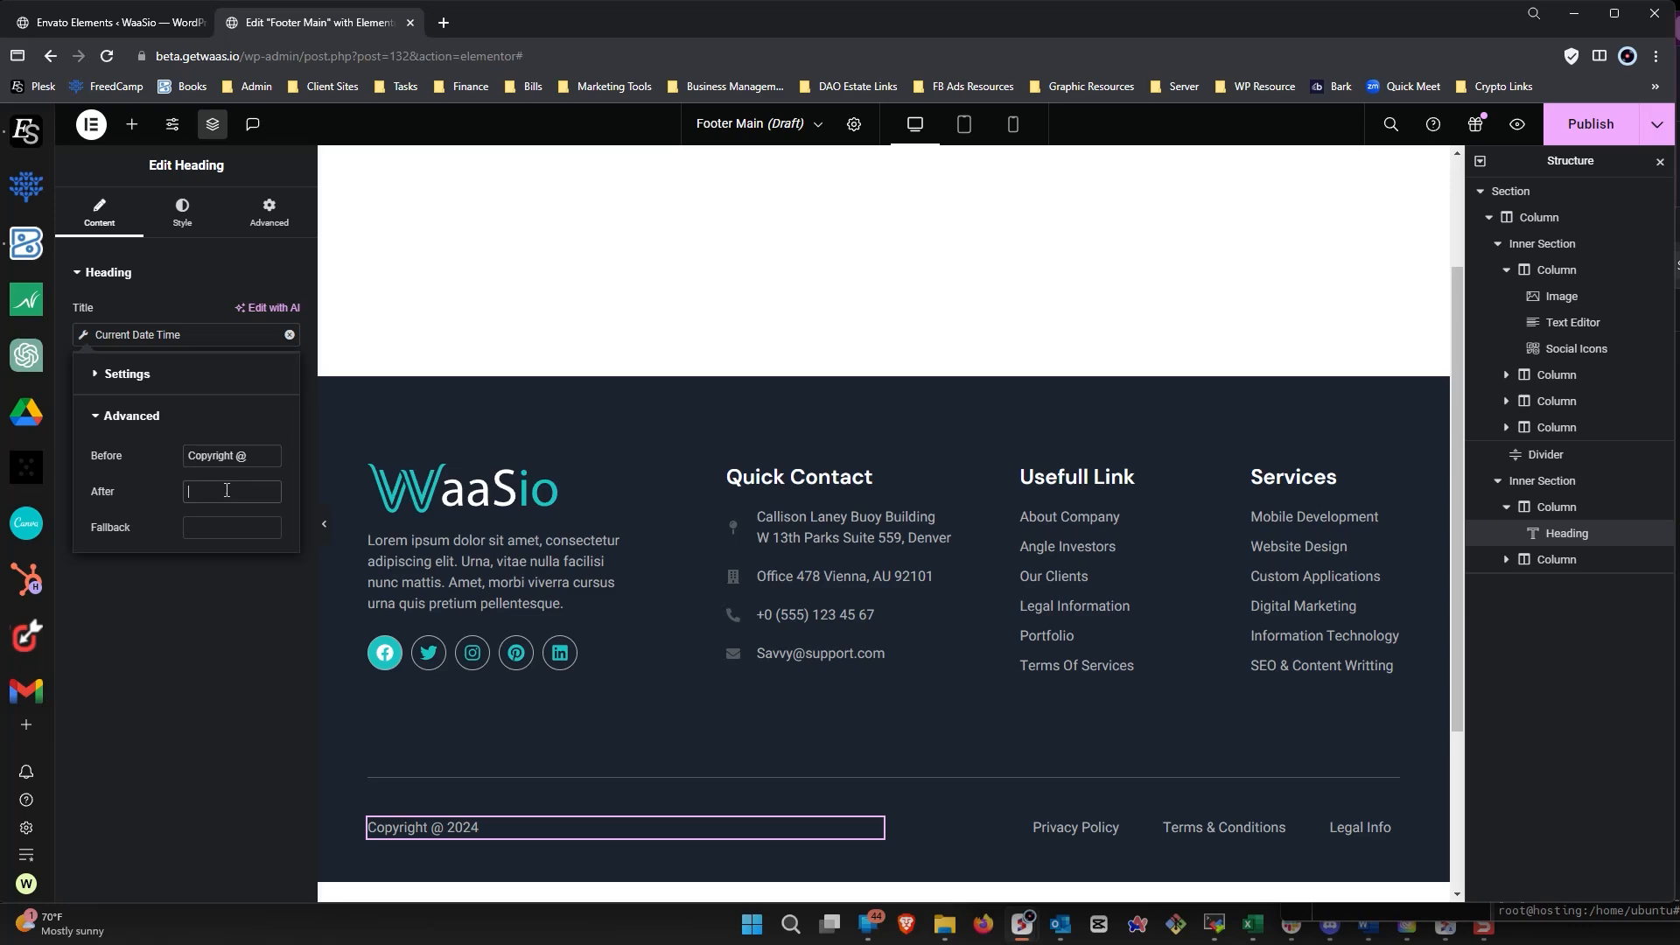
left_click_drag(2, 166, 949, 163)
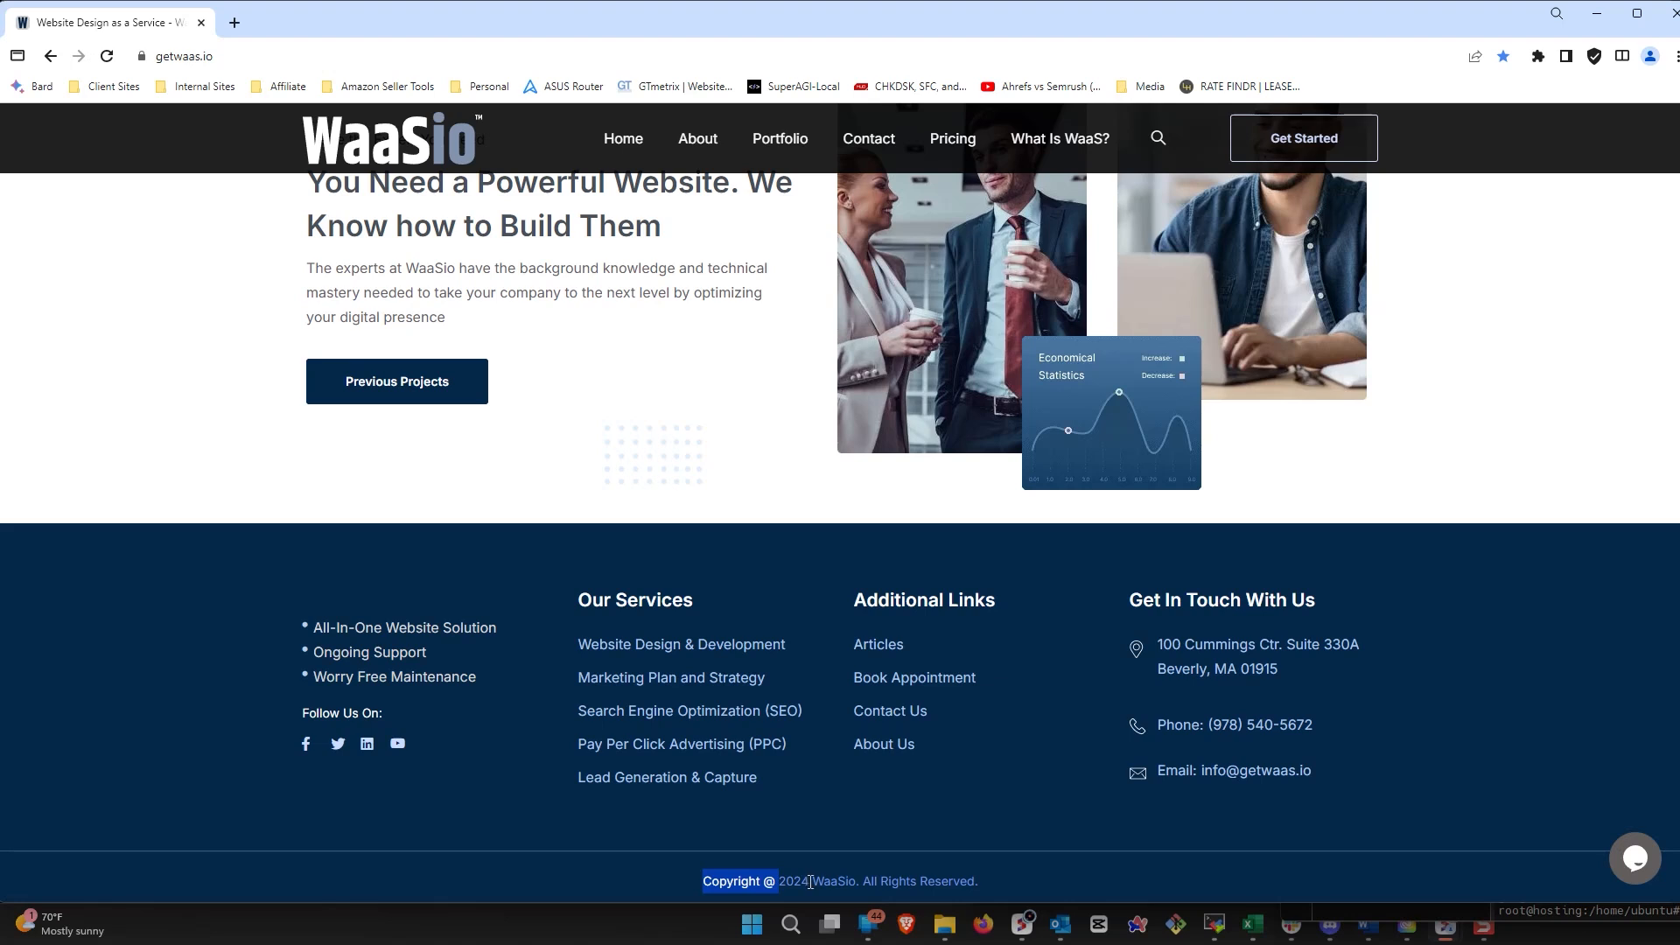
left_click_drag(809, 881, 986, 890)
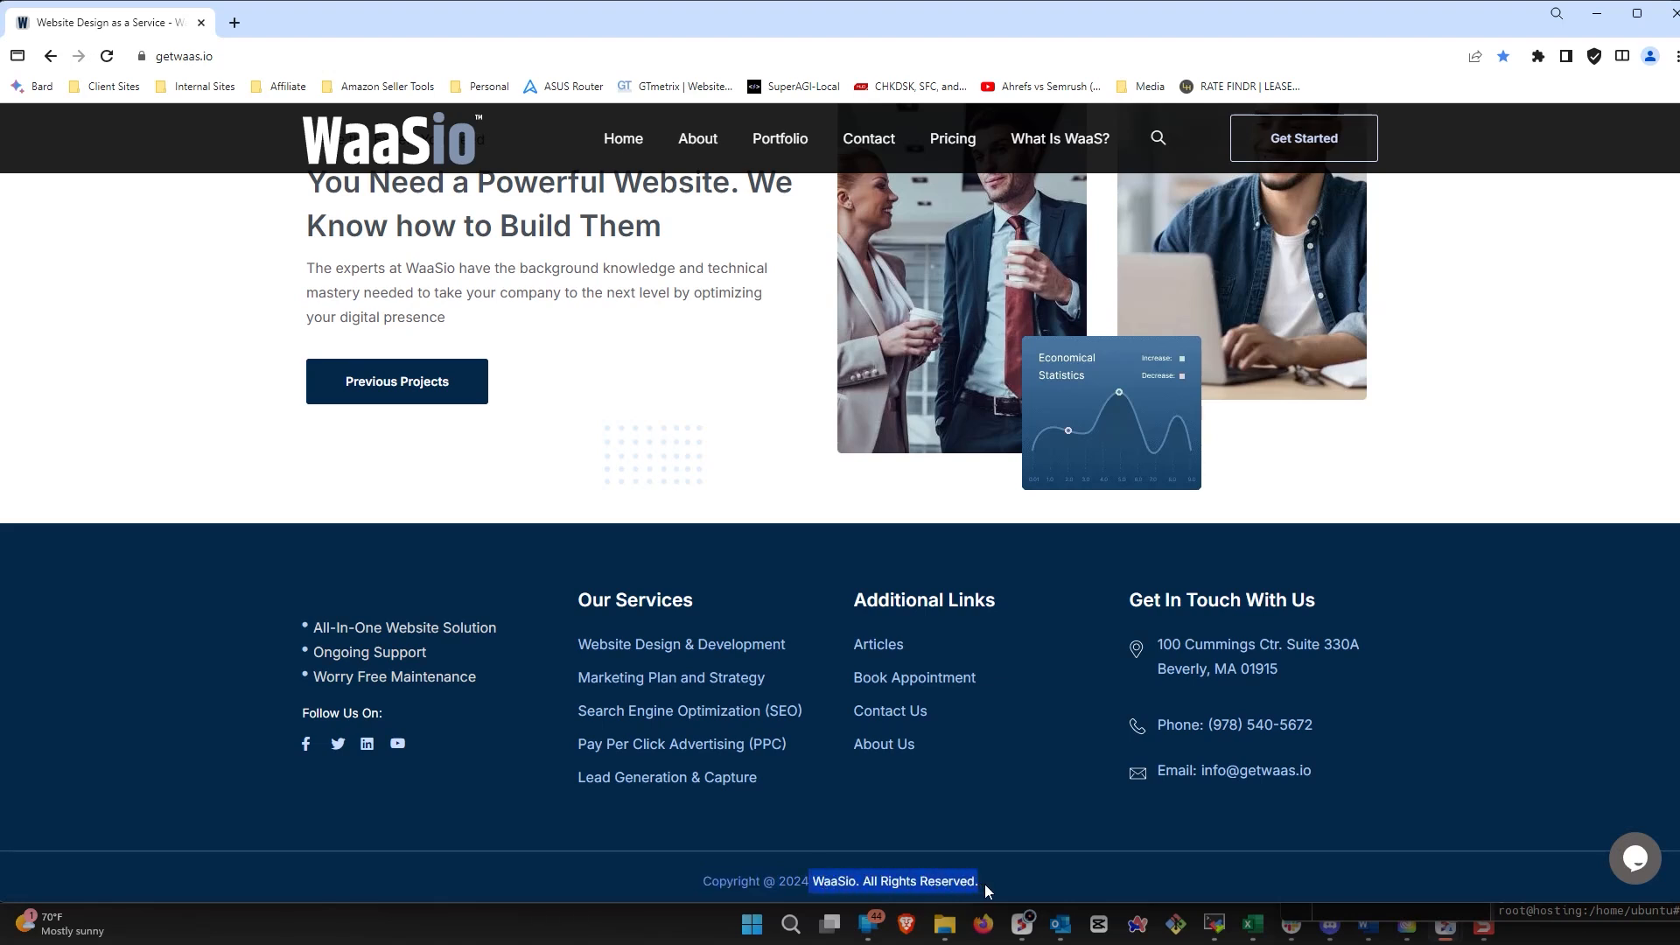
left_click(1588, 17)
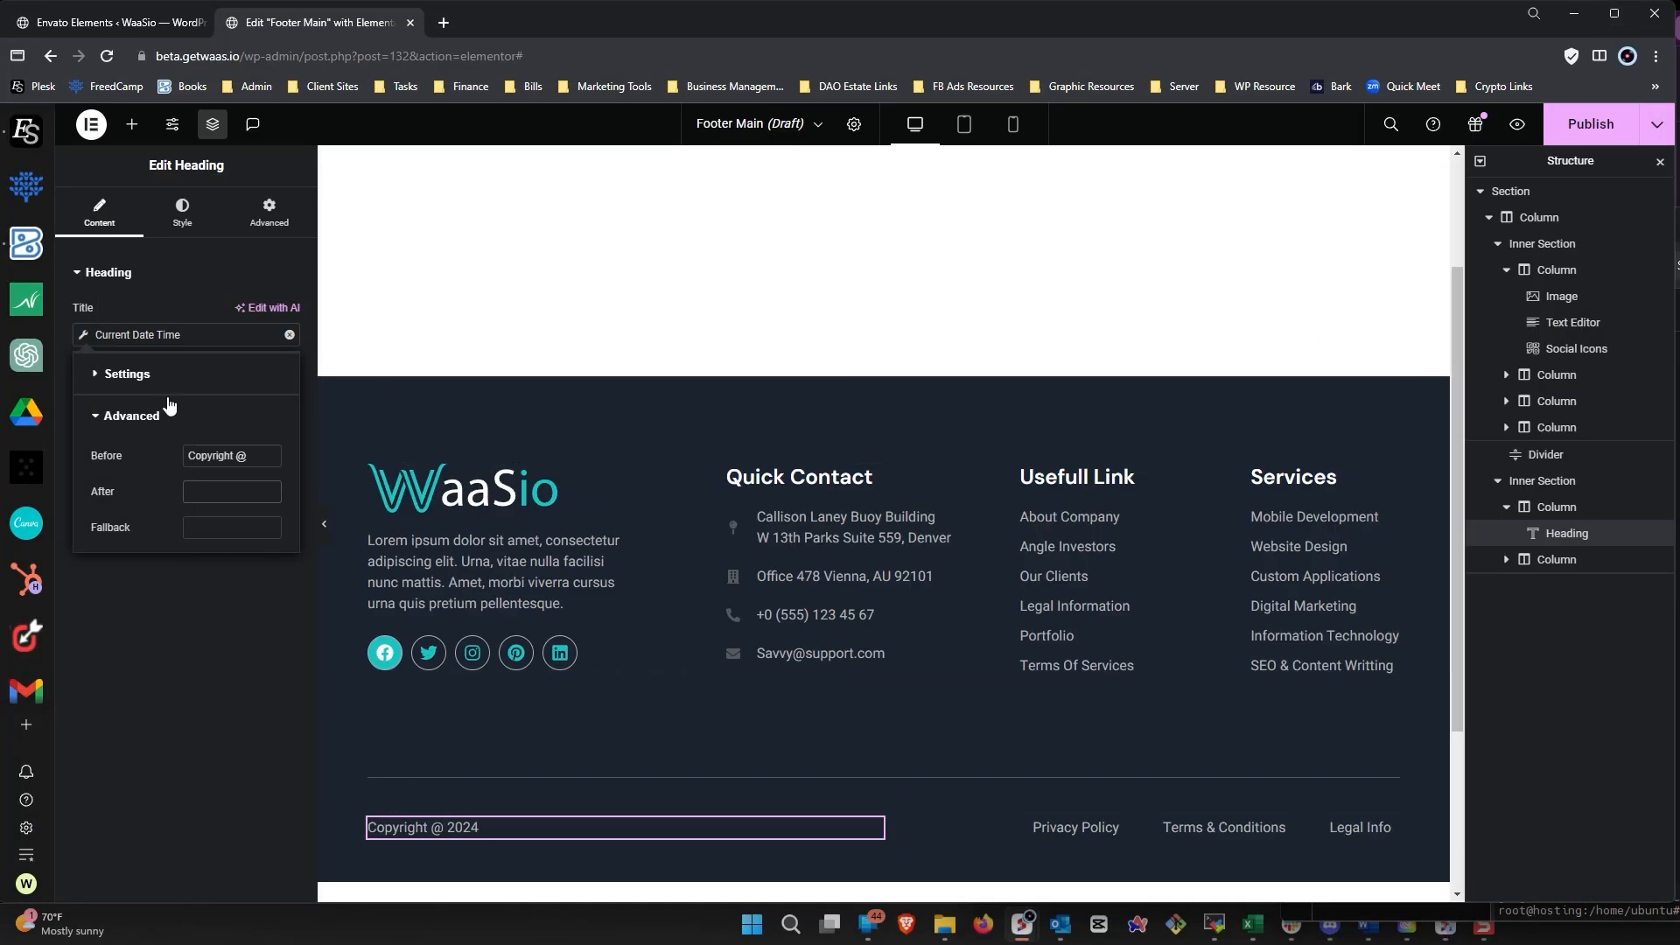
left_click(246, 490)
key("ctrl+v")
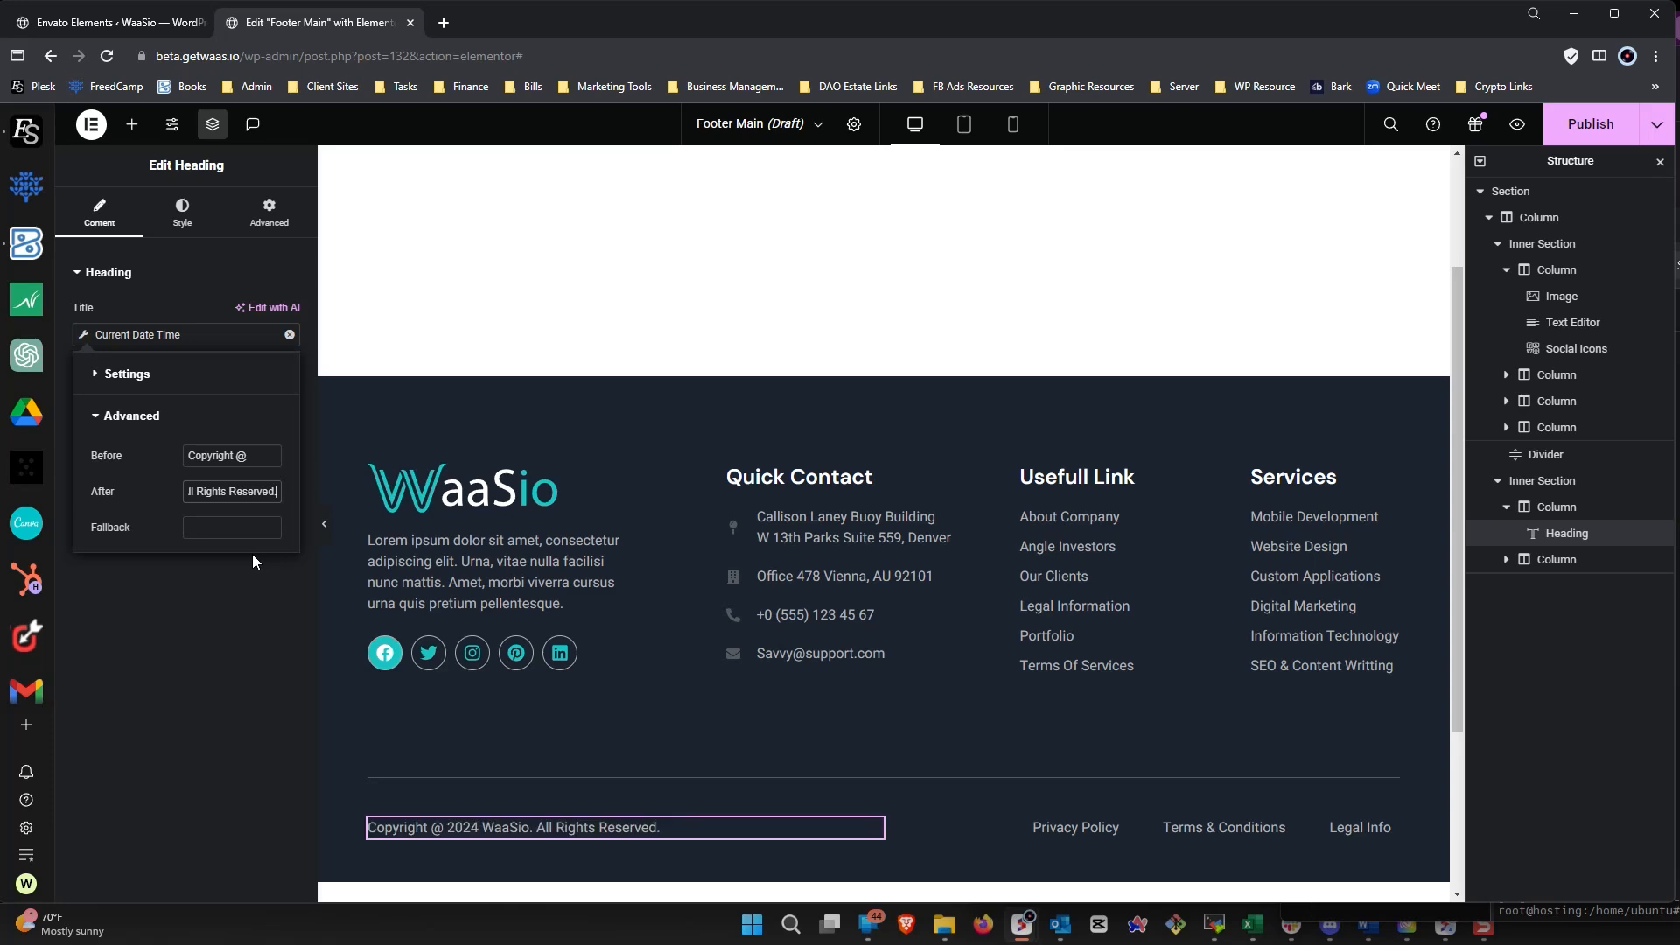
left_click(170, 646)
Publish the Footer Main template with a display condition that includes the Entire Site.
left_click(1589, 128)
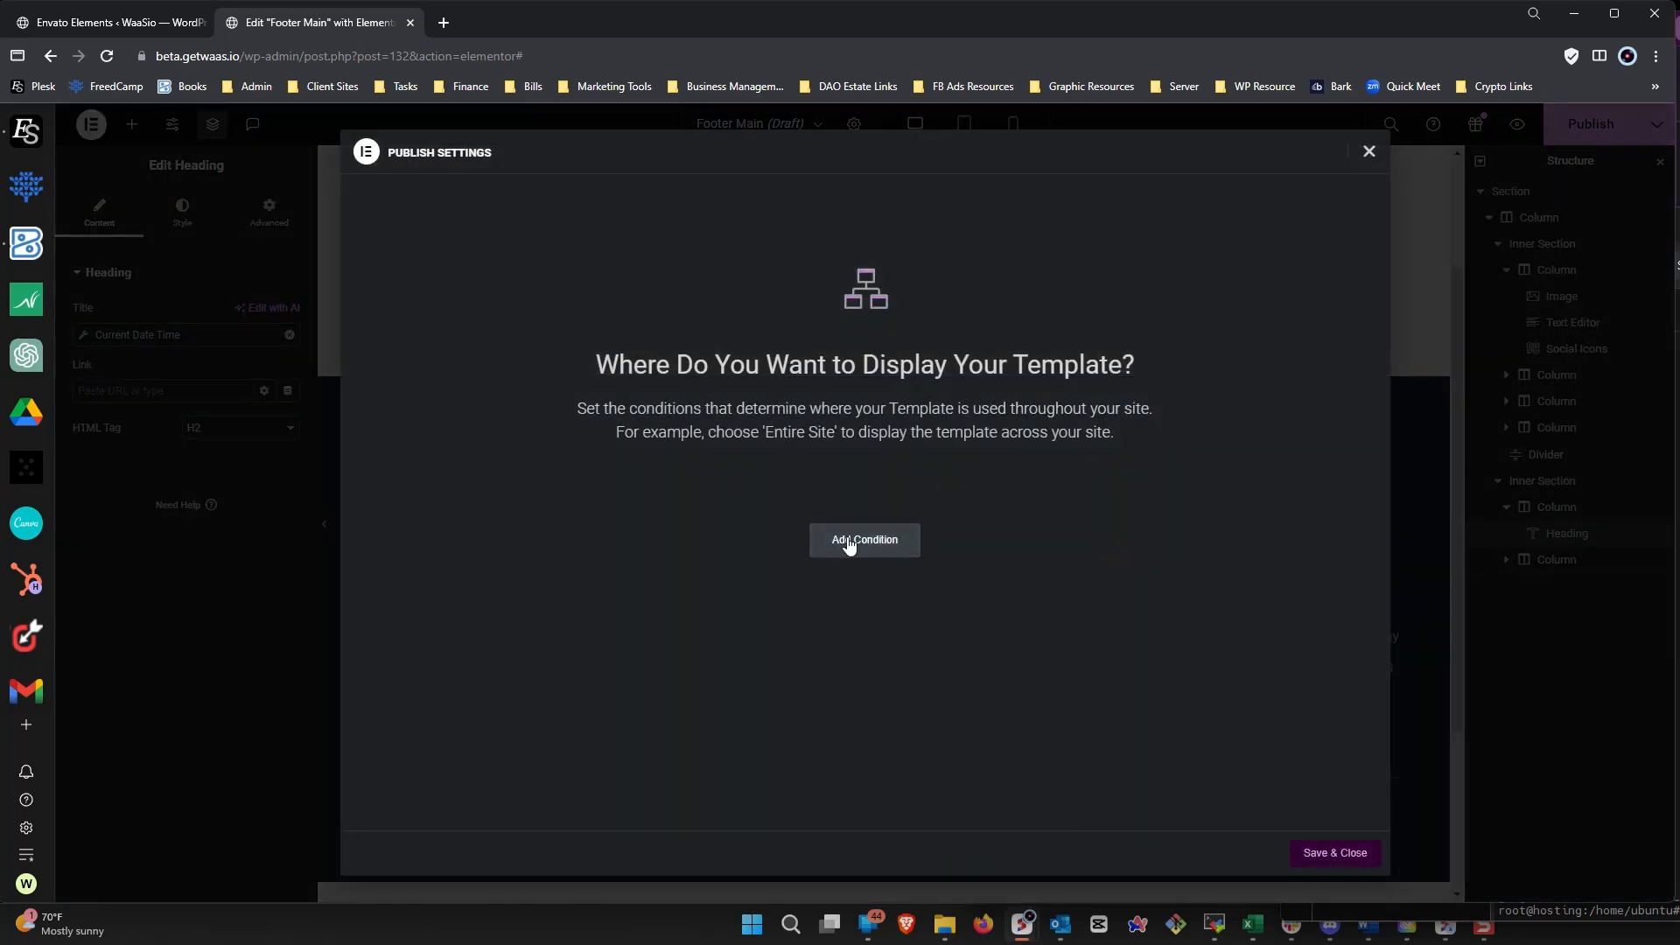
left_click(857, 542)
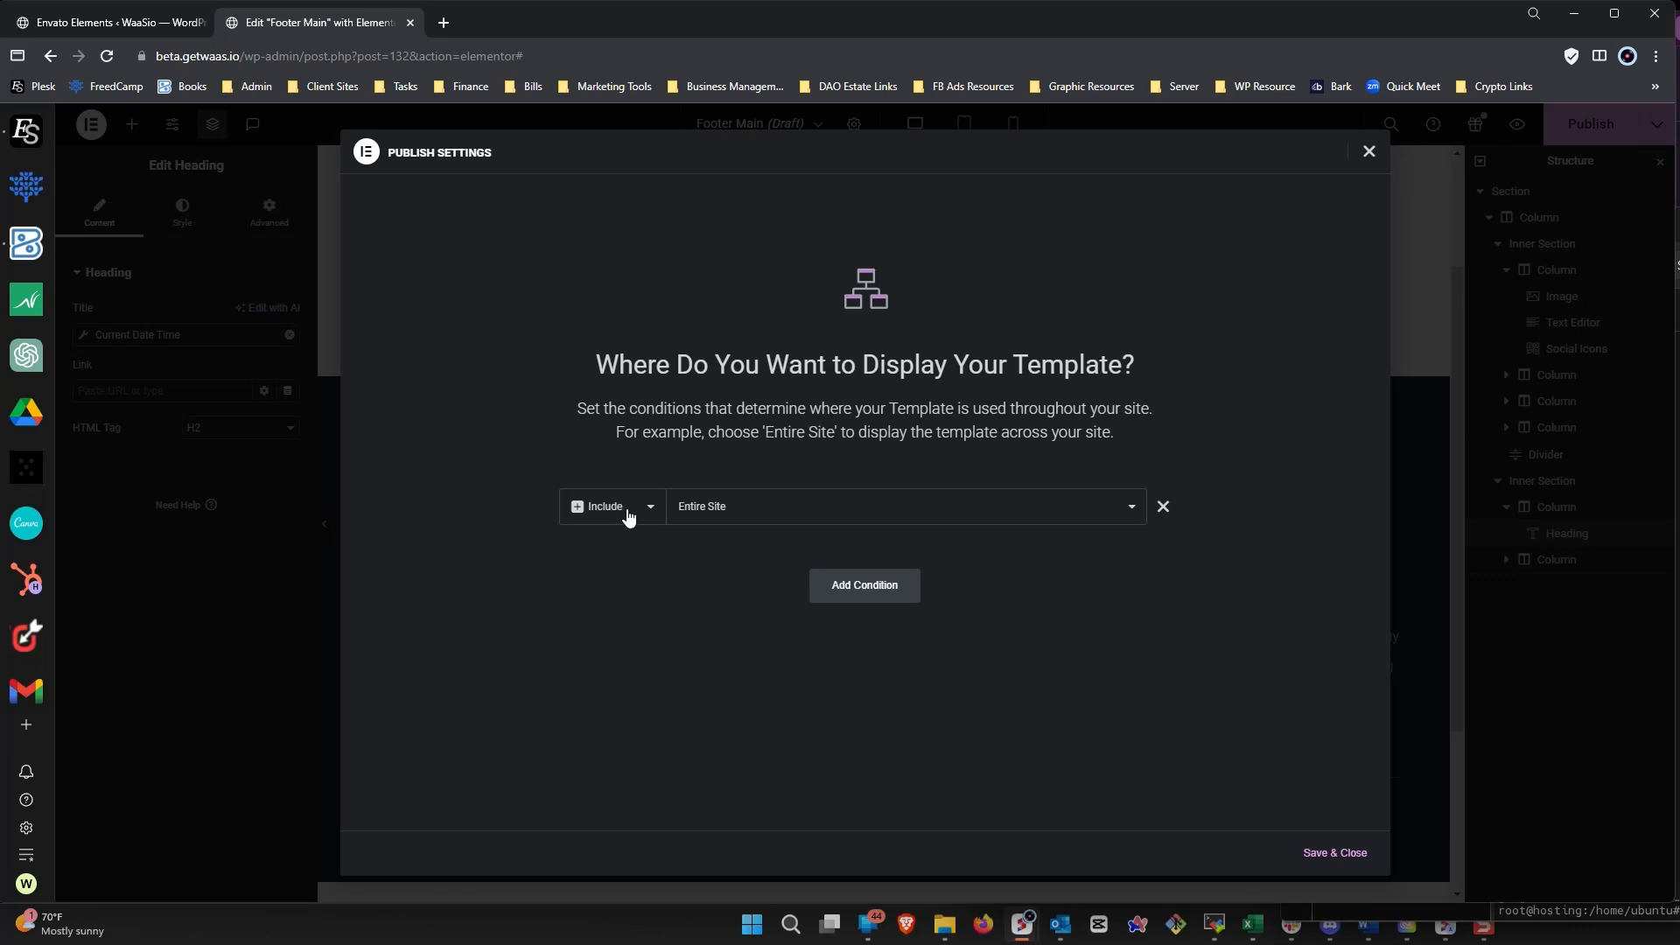
left_click(1335, 853)
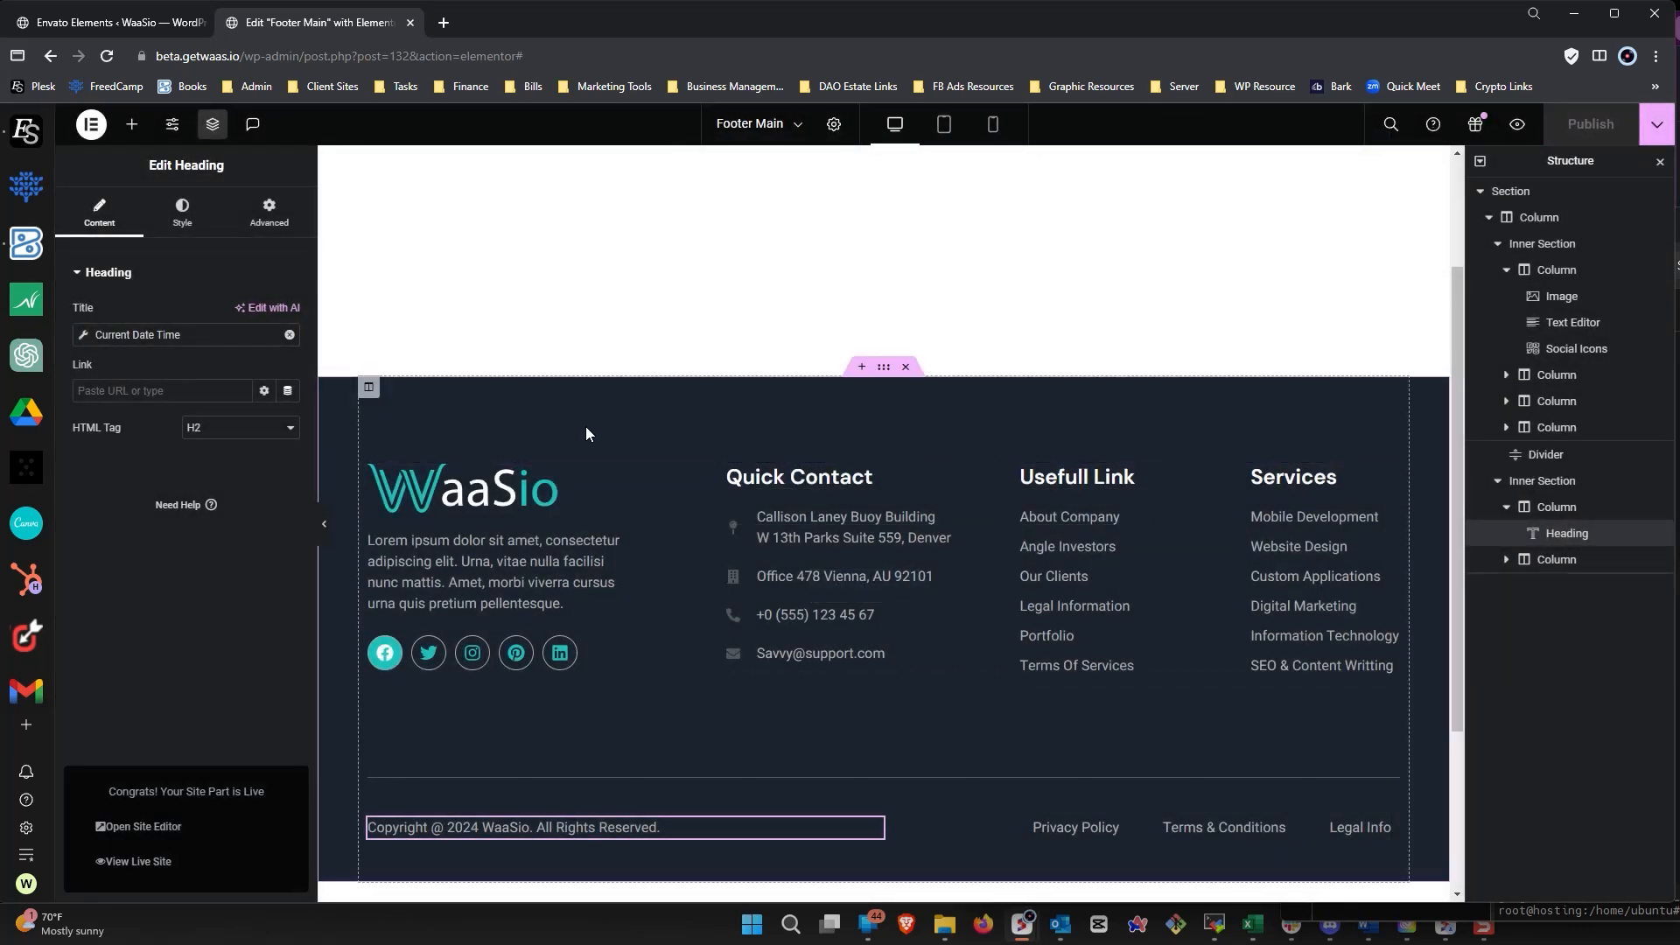
Switch to the Envato Elements browser window, search for "savvy" and open the live preview of the Savvy Social Media Marketing Agency kit.
scroll(612, 446, "up", 2)
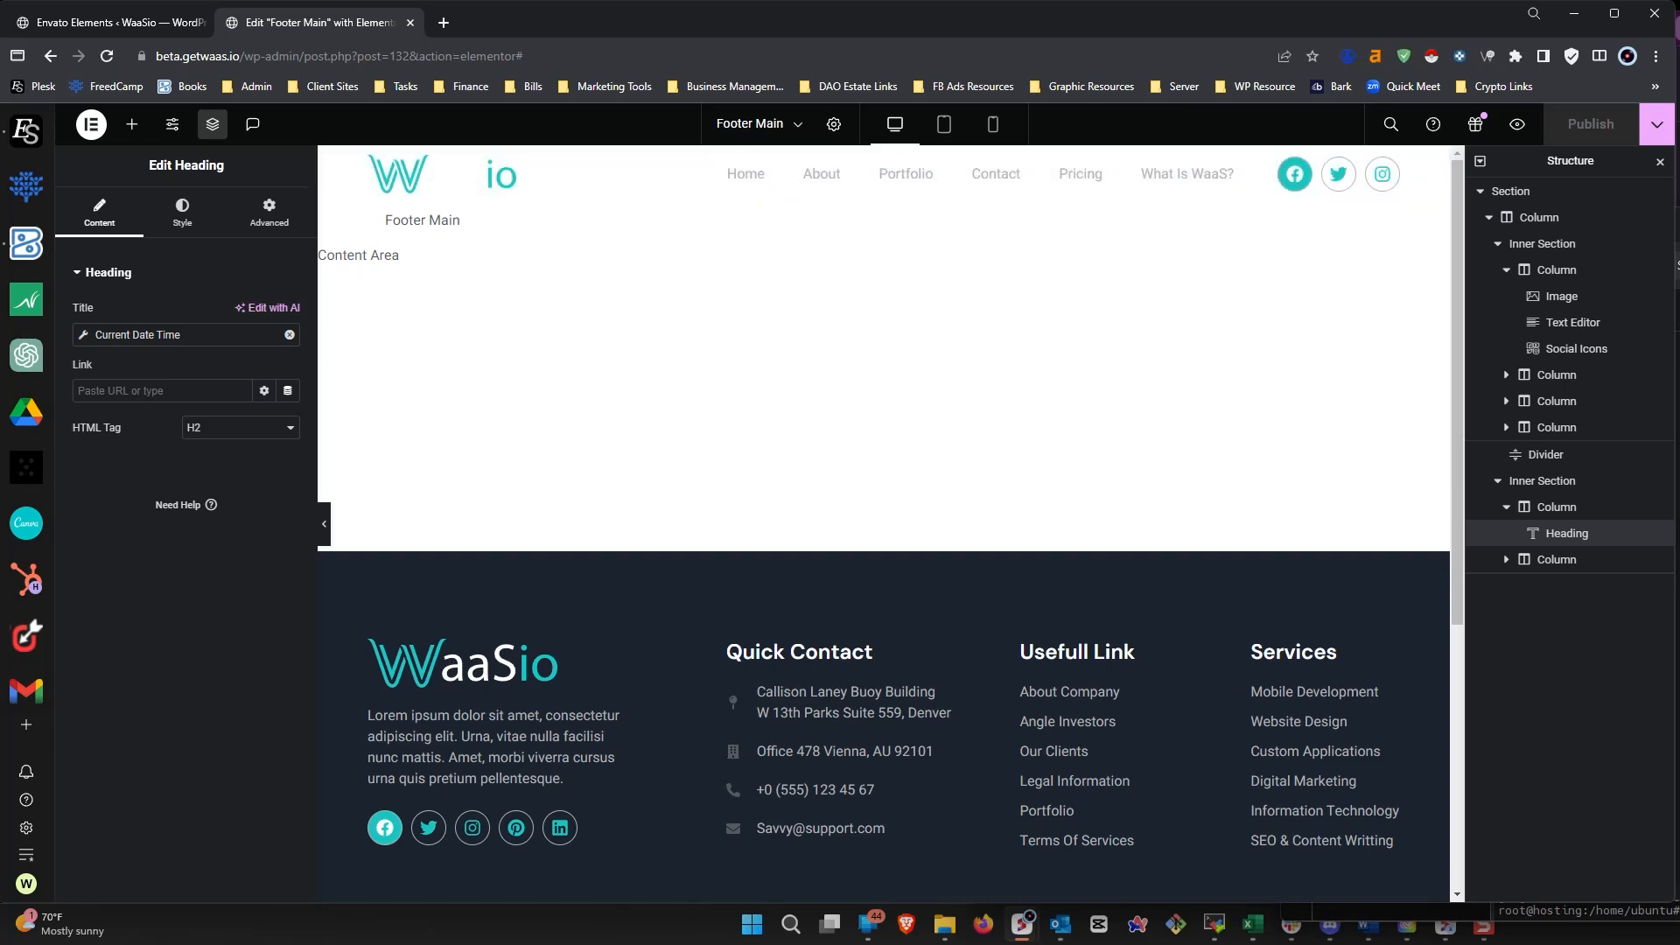
left_click_drag(0, 158, 263, 188)
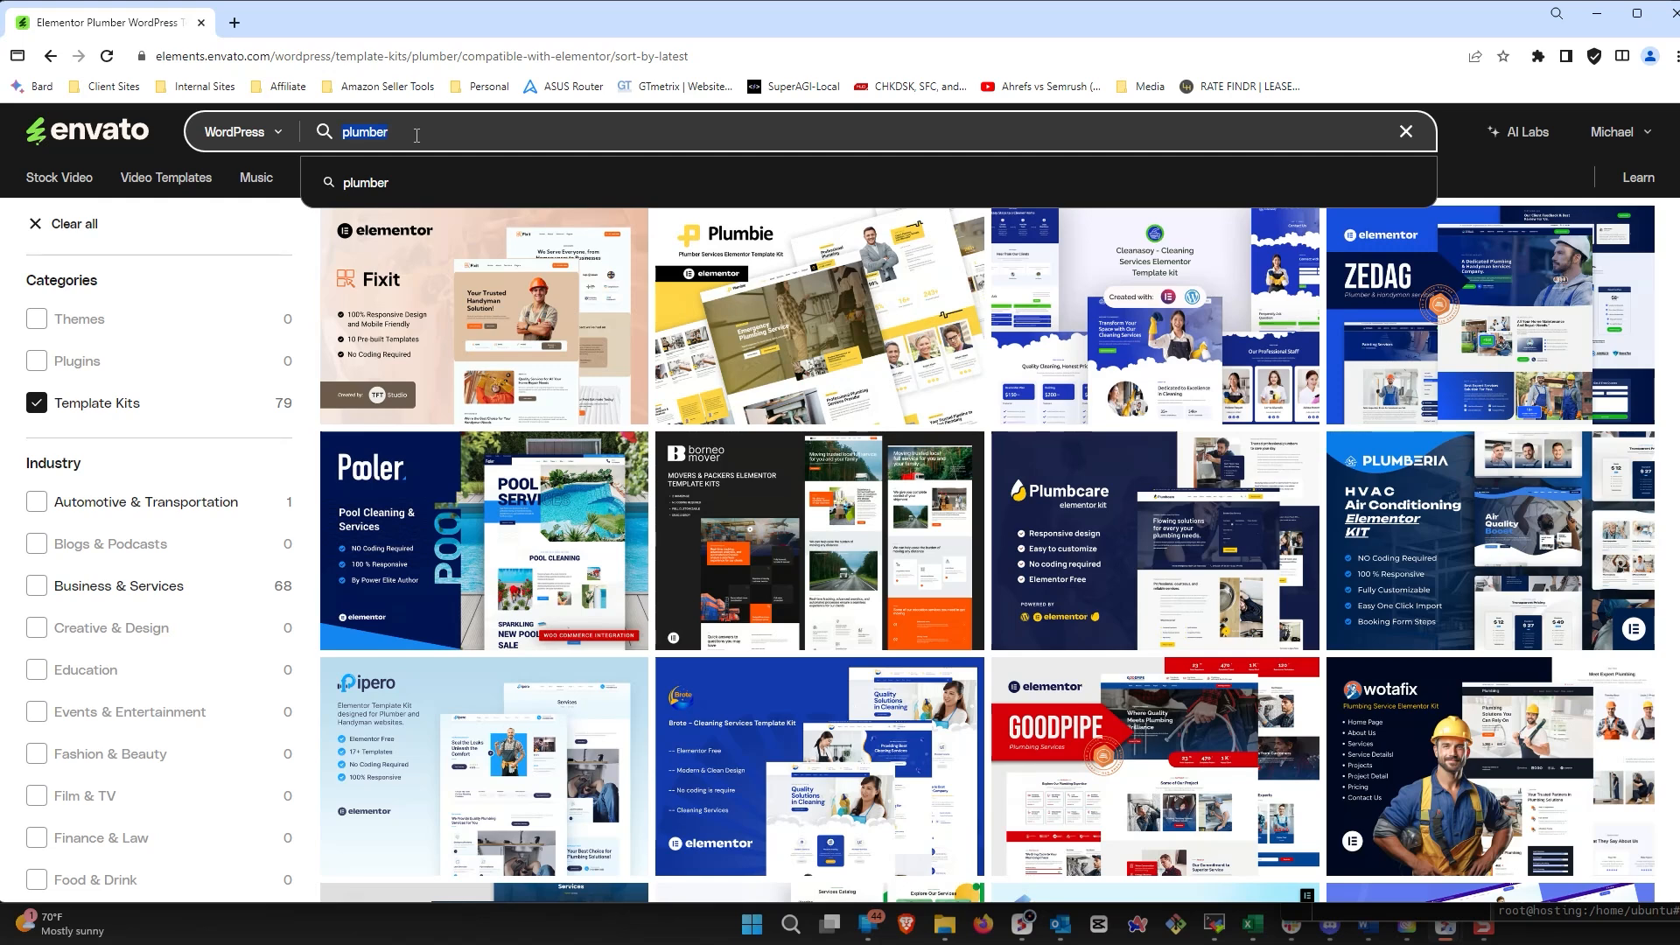
type("savvy")
key("Return")
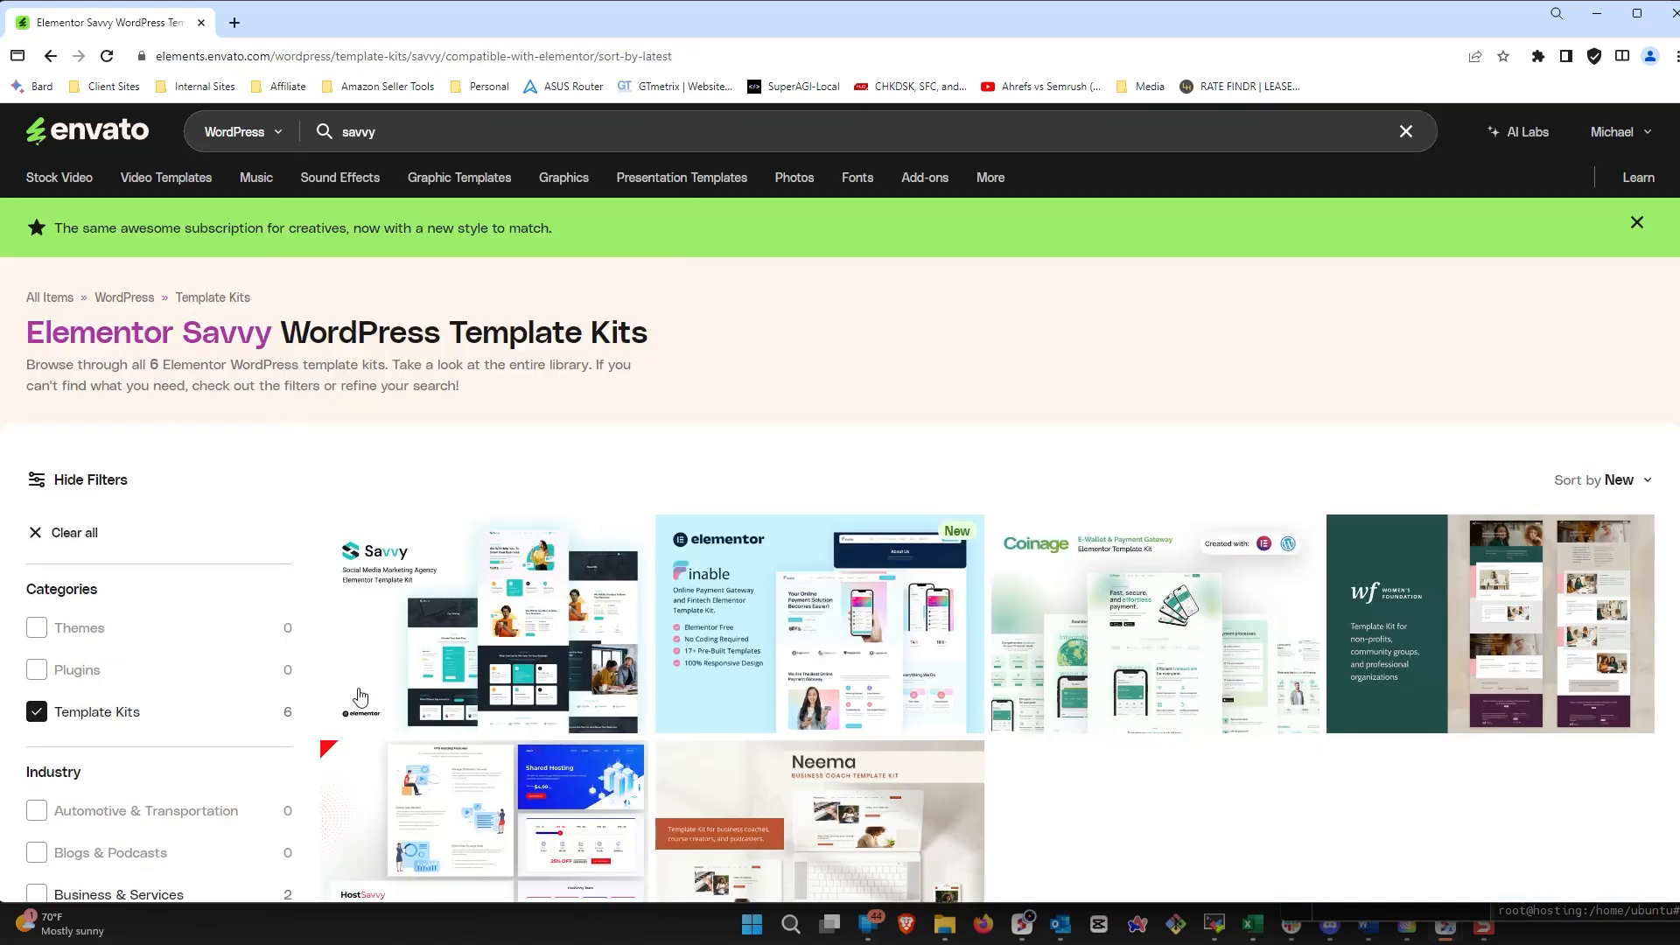
left_click(496, 622)
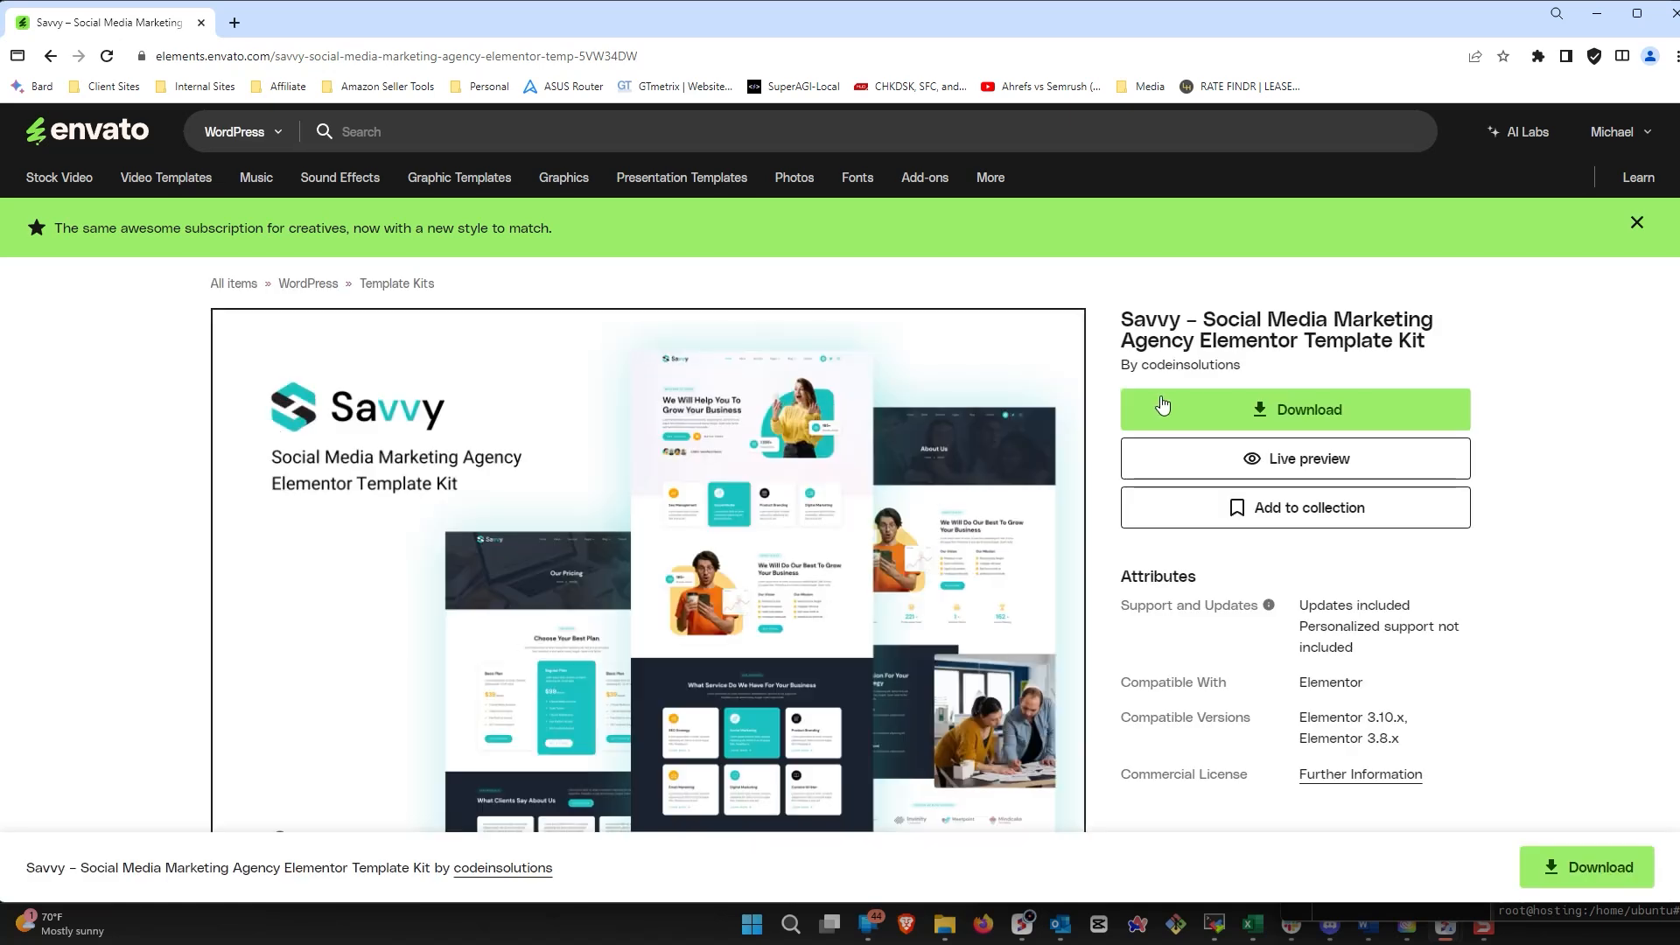
left_click(1254, 467)
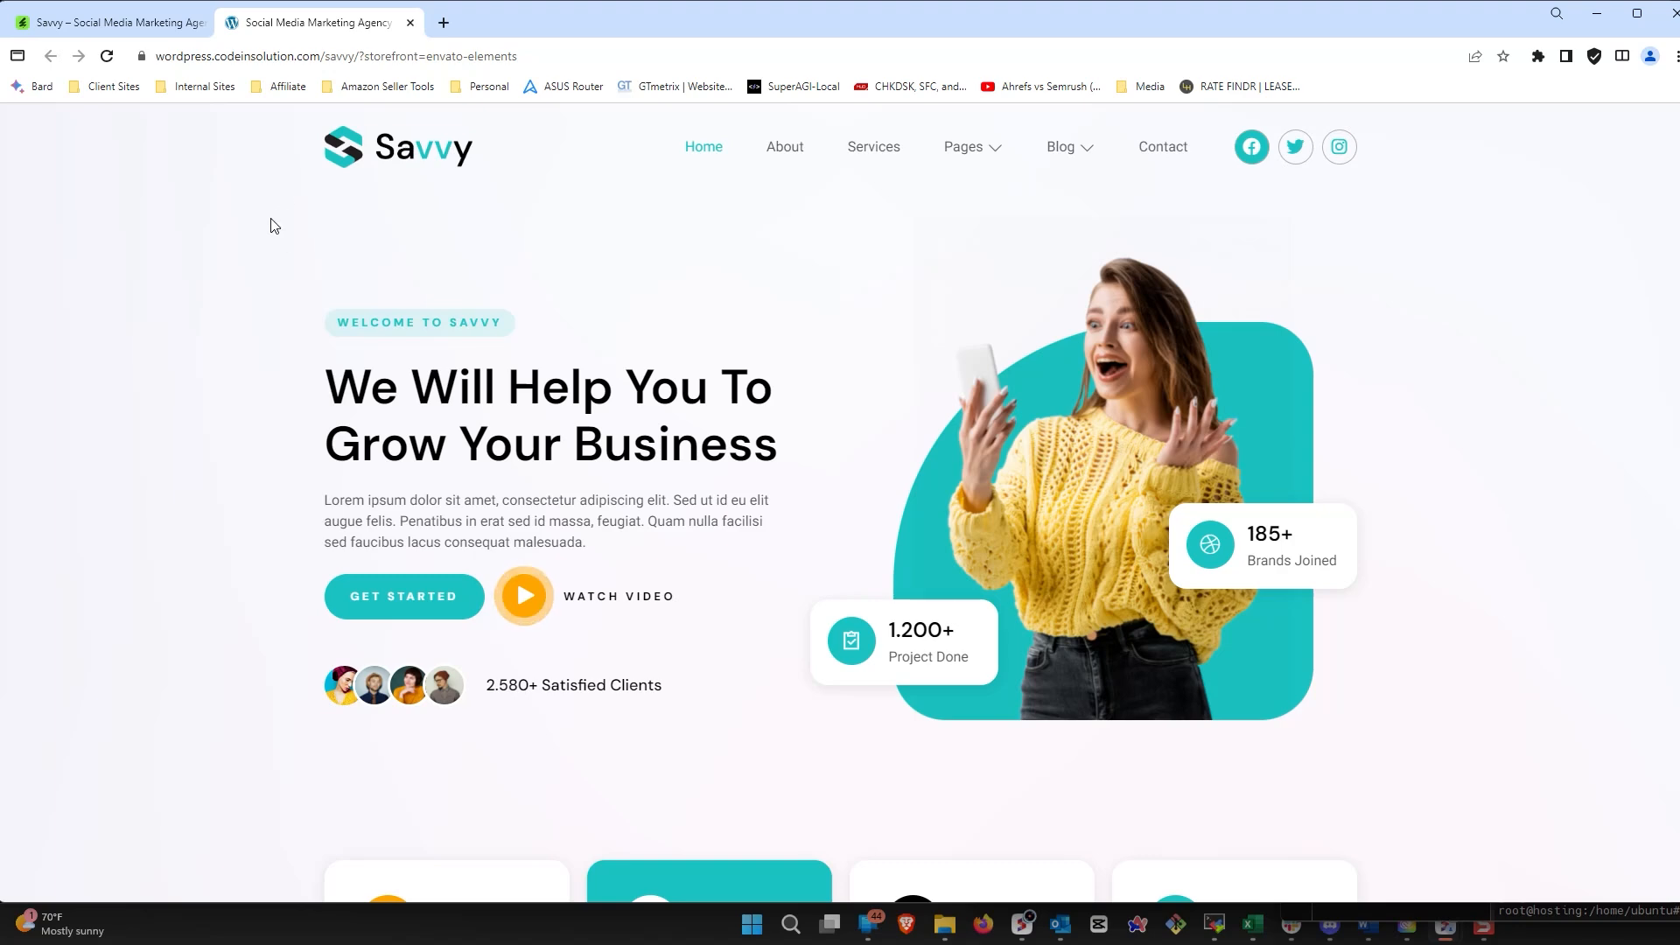
Look through the Savvy demo's home page from header to lower sections and go to its About page.
scroll(718, 333, "down", 1)
scroll(717, 333, "down", 5)
scroll(770, 454, "up", 6)
left_click(785, 147)
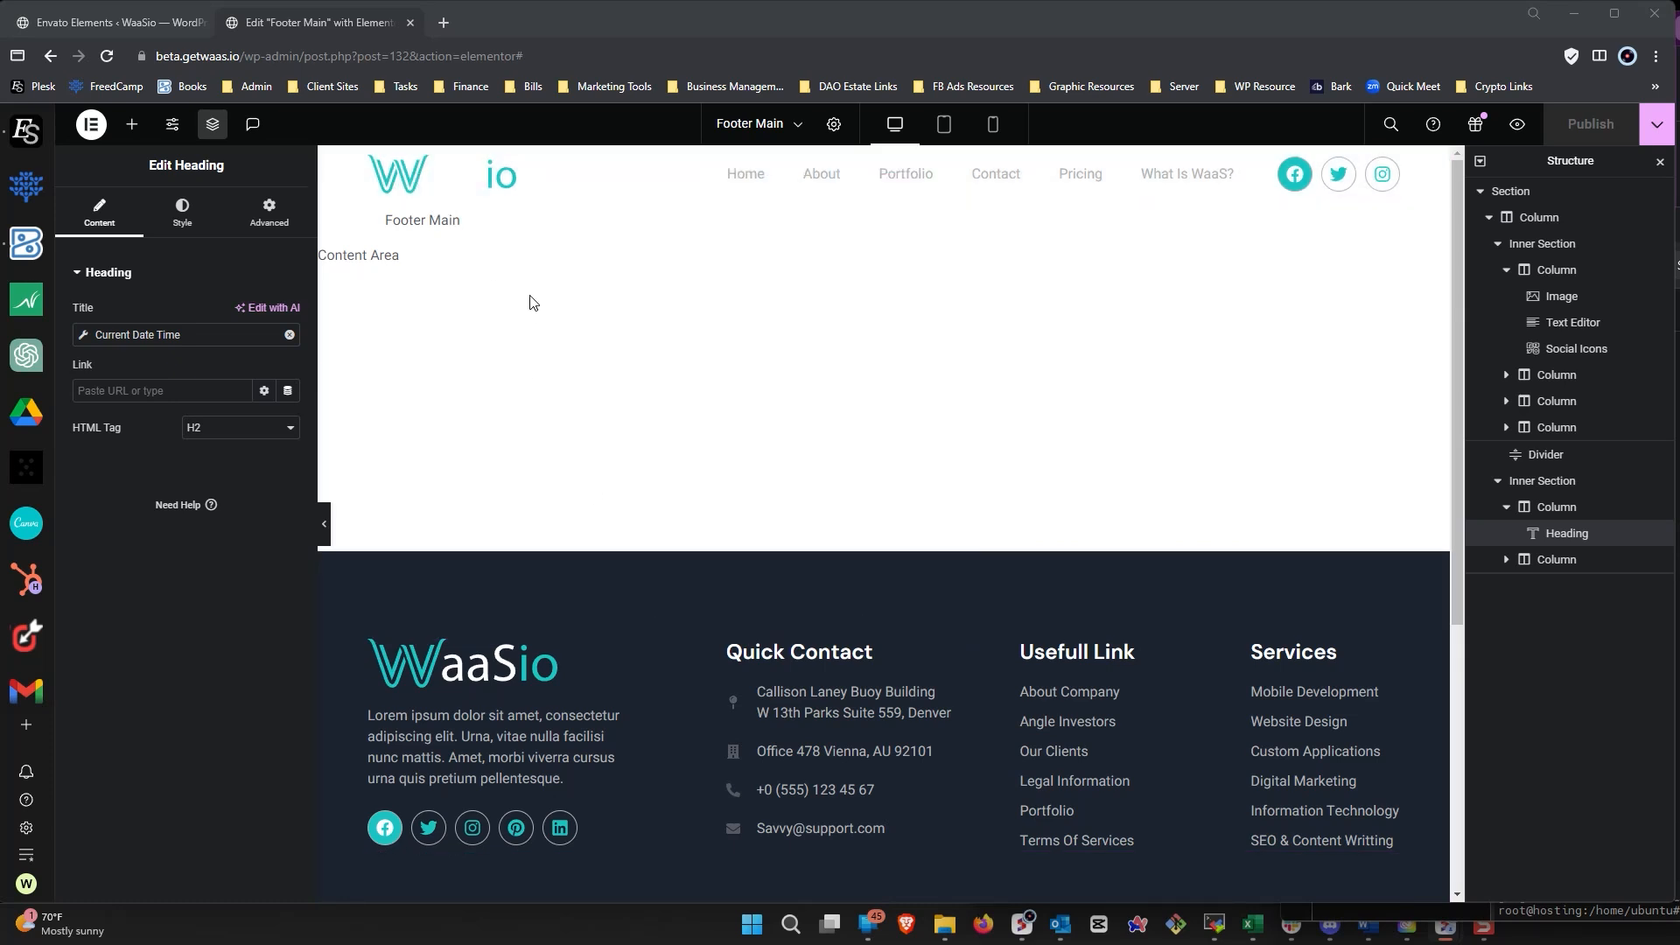
Return to the WaaSio admin, close the Footer Main editor, open Templates in a new tab and list all templates.
left_click(409, 26)
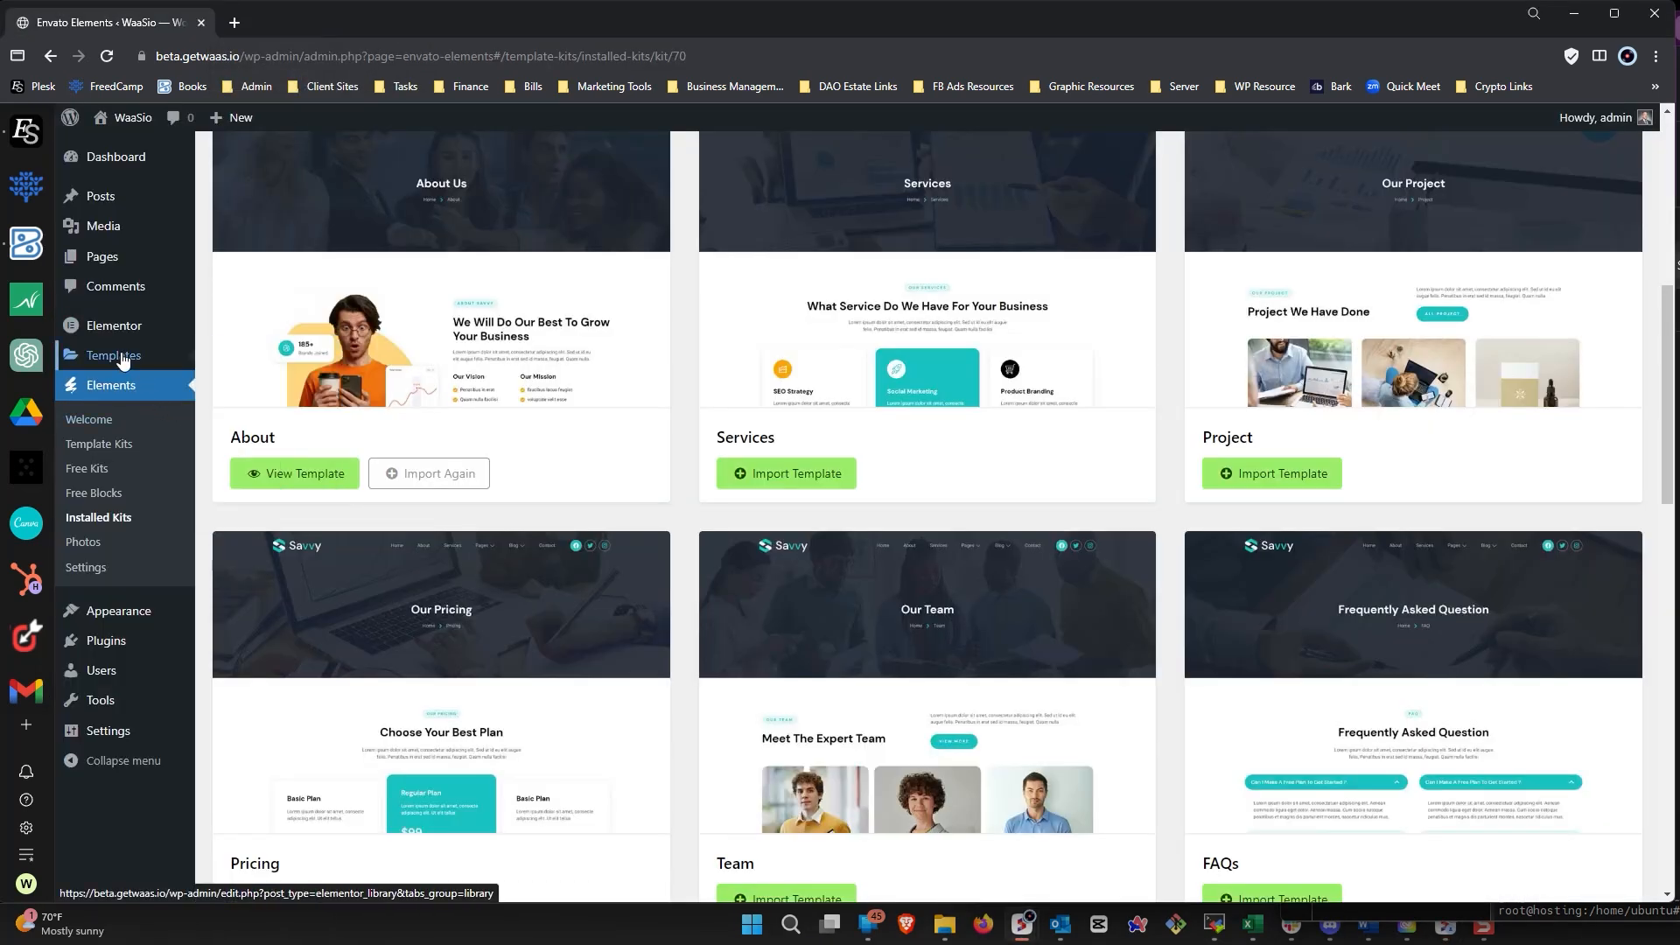
mouse_move(122, 359)
right_click(227, 360)
left_click(272, 371)
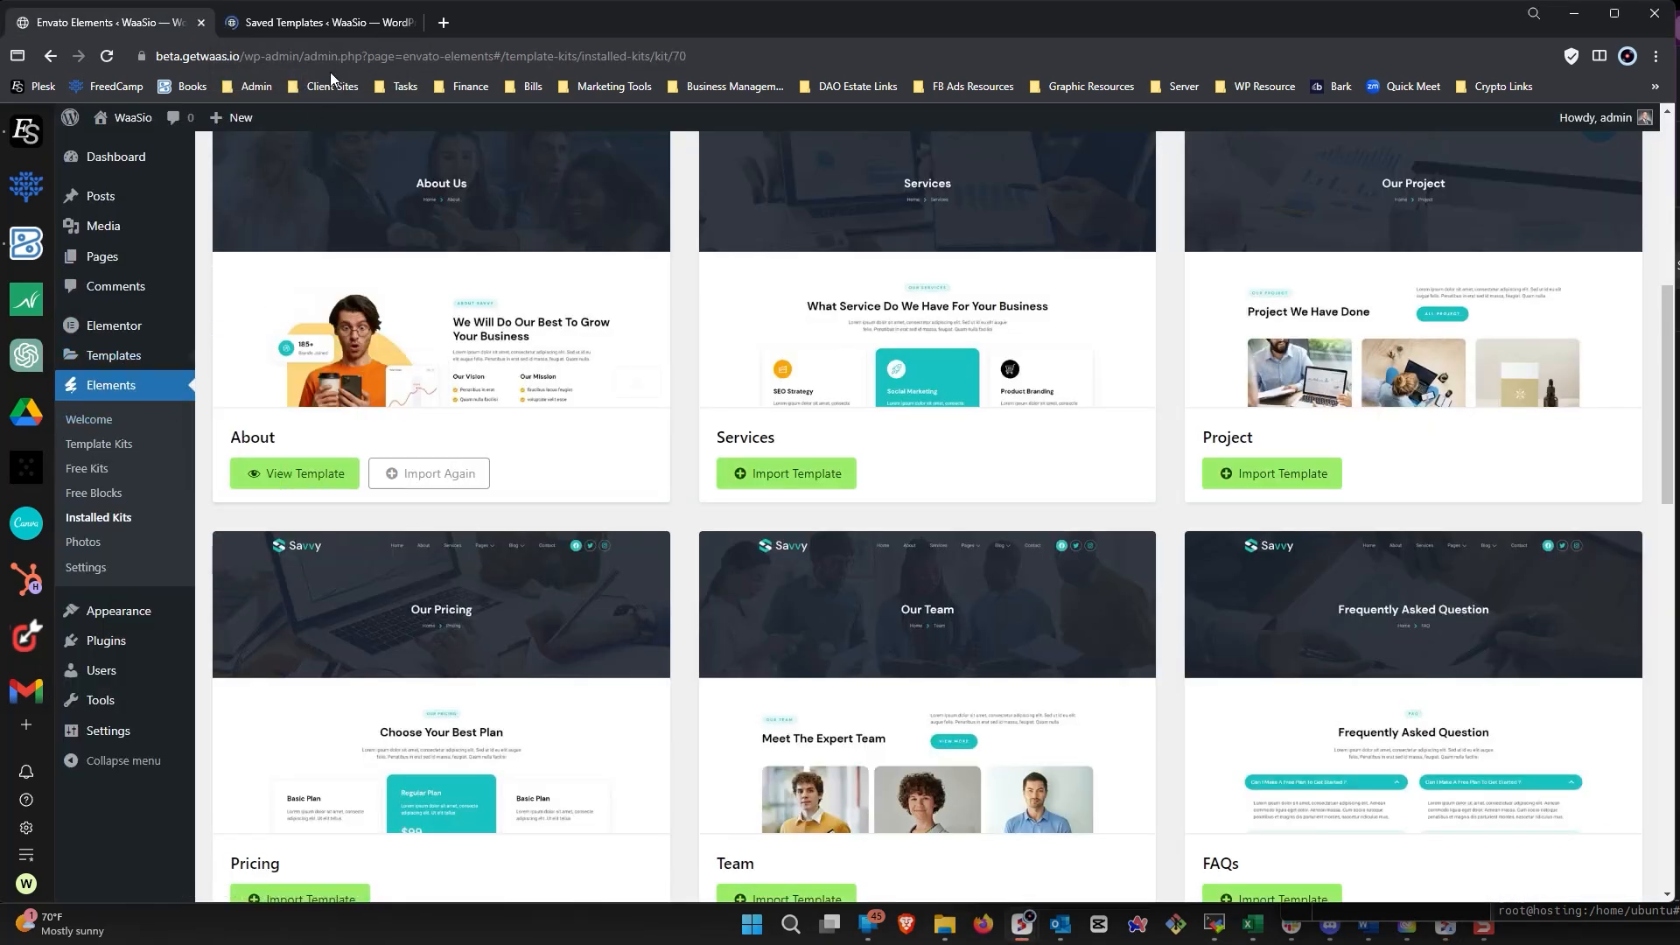
left_click(359, 16)
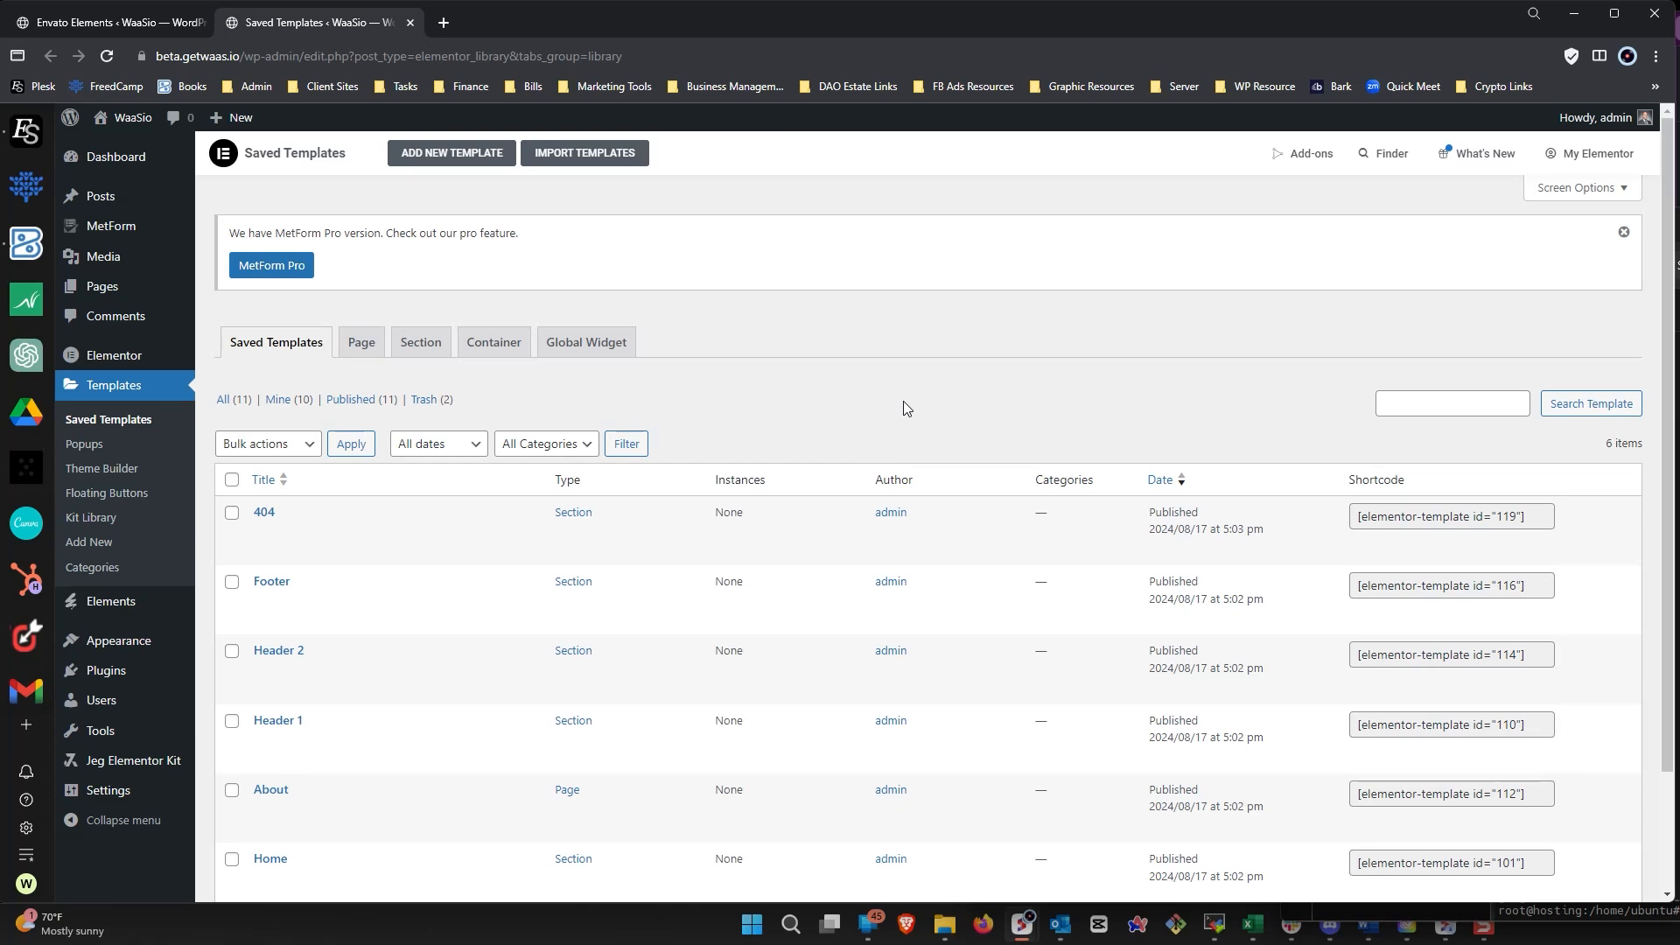
left_click(223, 400)
Examine the template list, comparing the types and assigned instances of Footer Main, Header Main and Header Home.
scroll(613, 407, "down", 3)
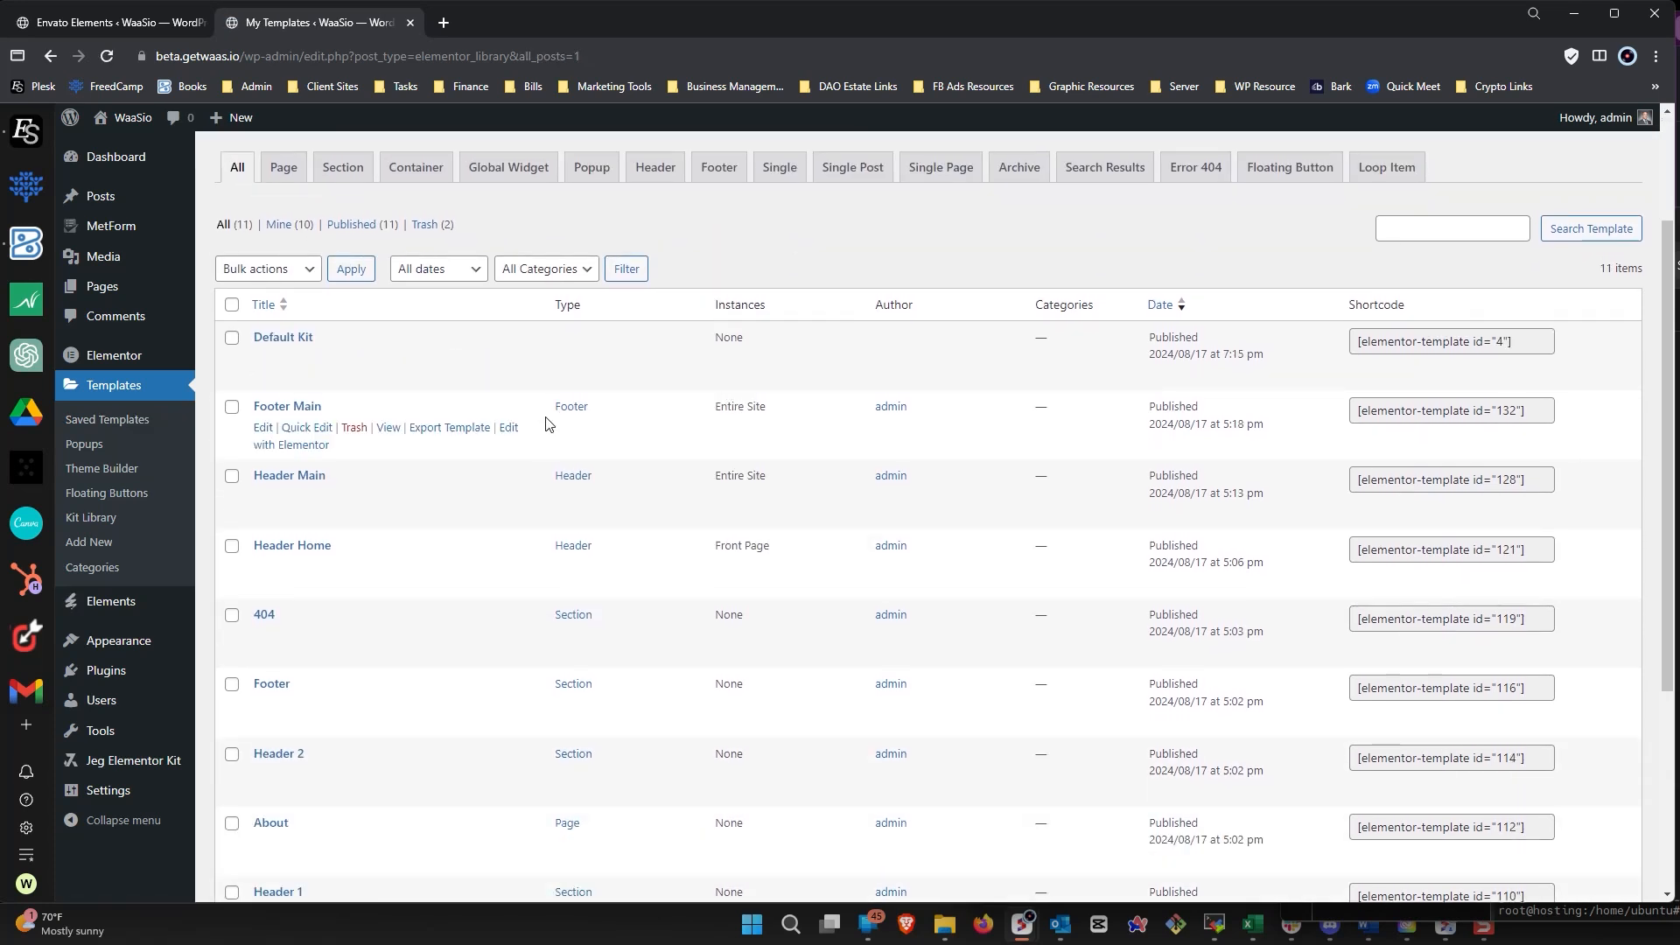
scroll(488, 452, "down", 3)
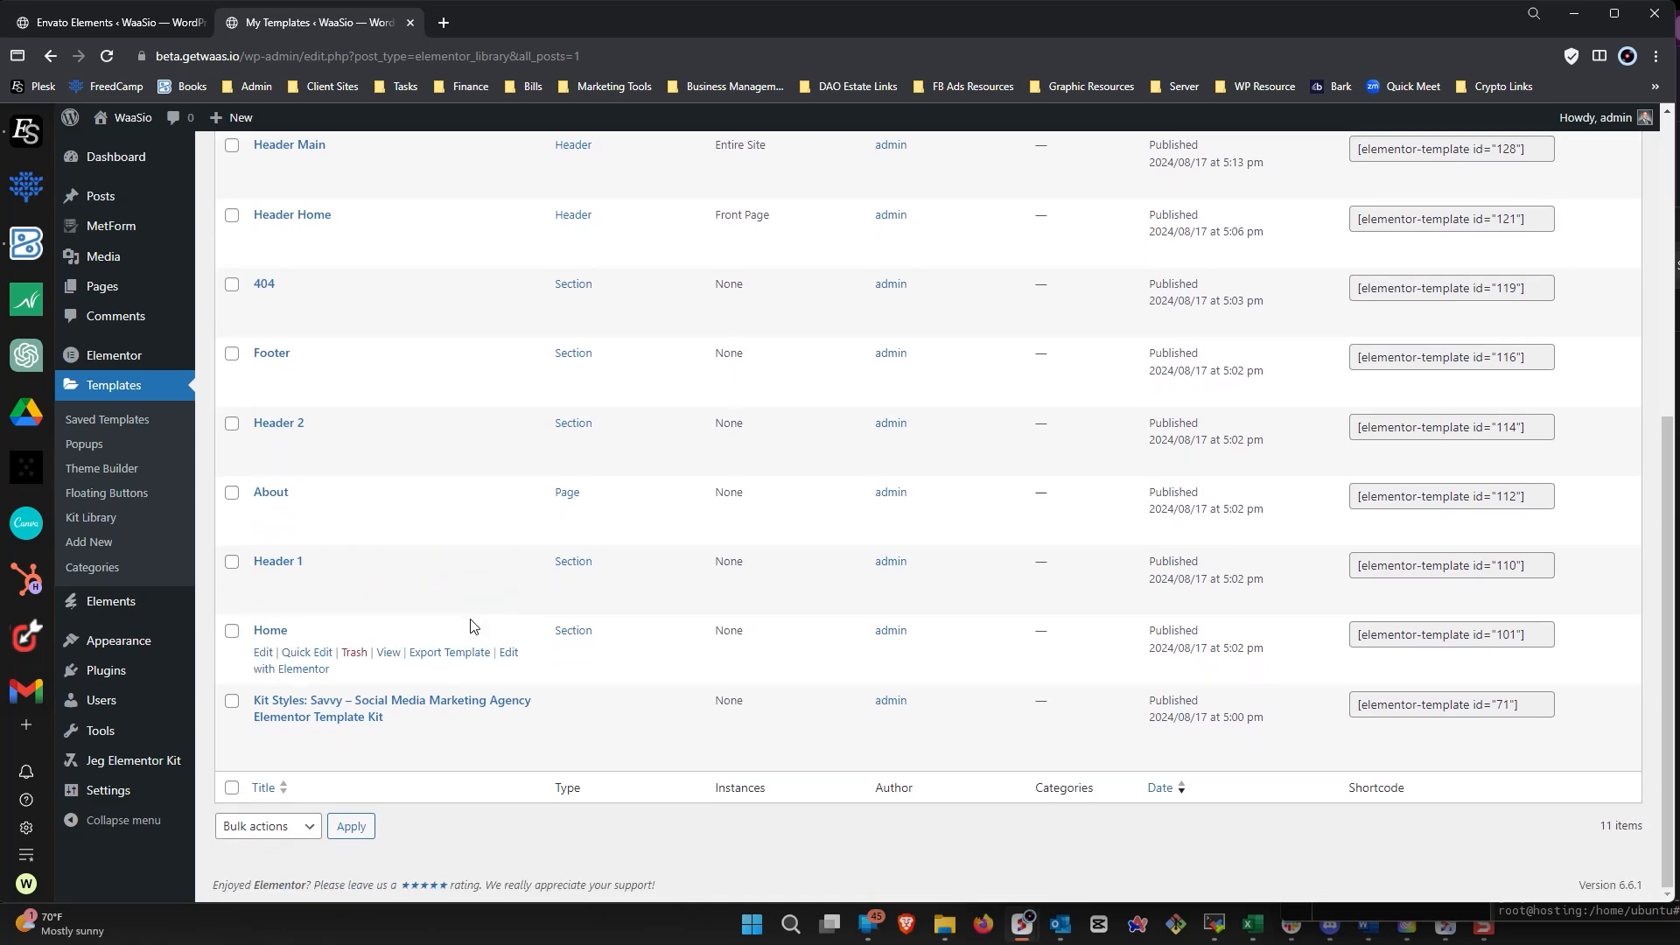
scroll(470, 627, "up", 5)
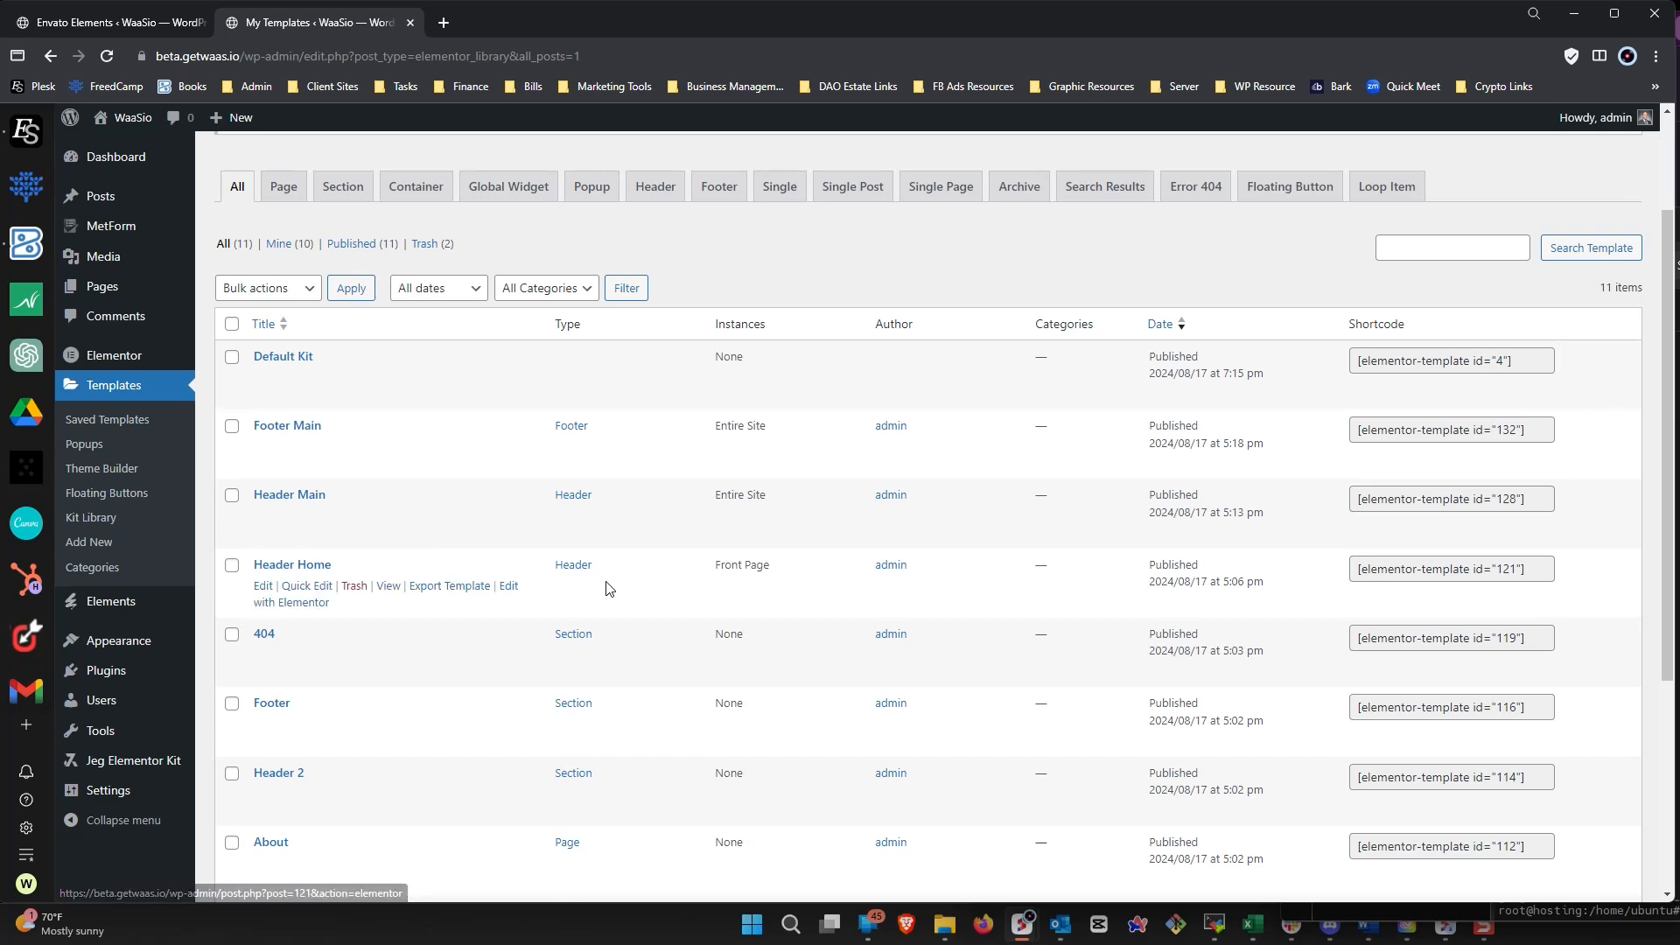
left_click_drag(772, 569, 717, 572)
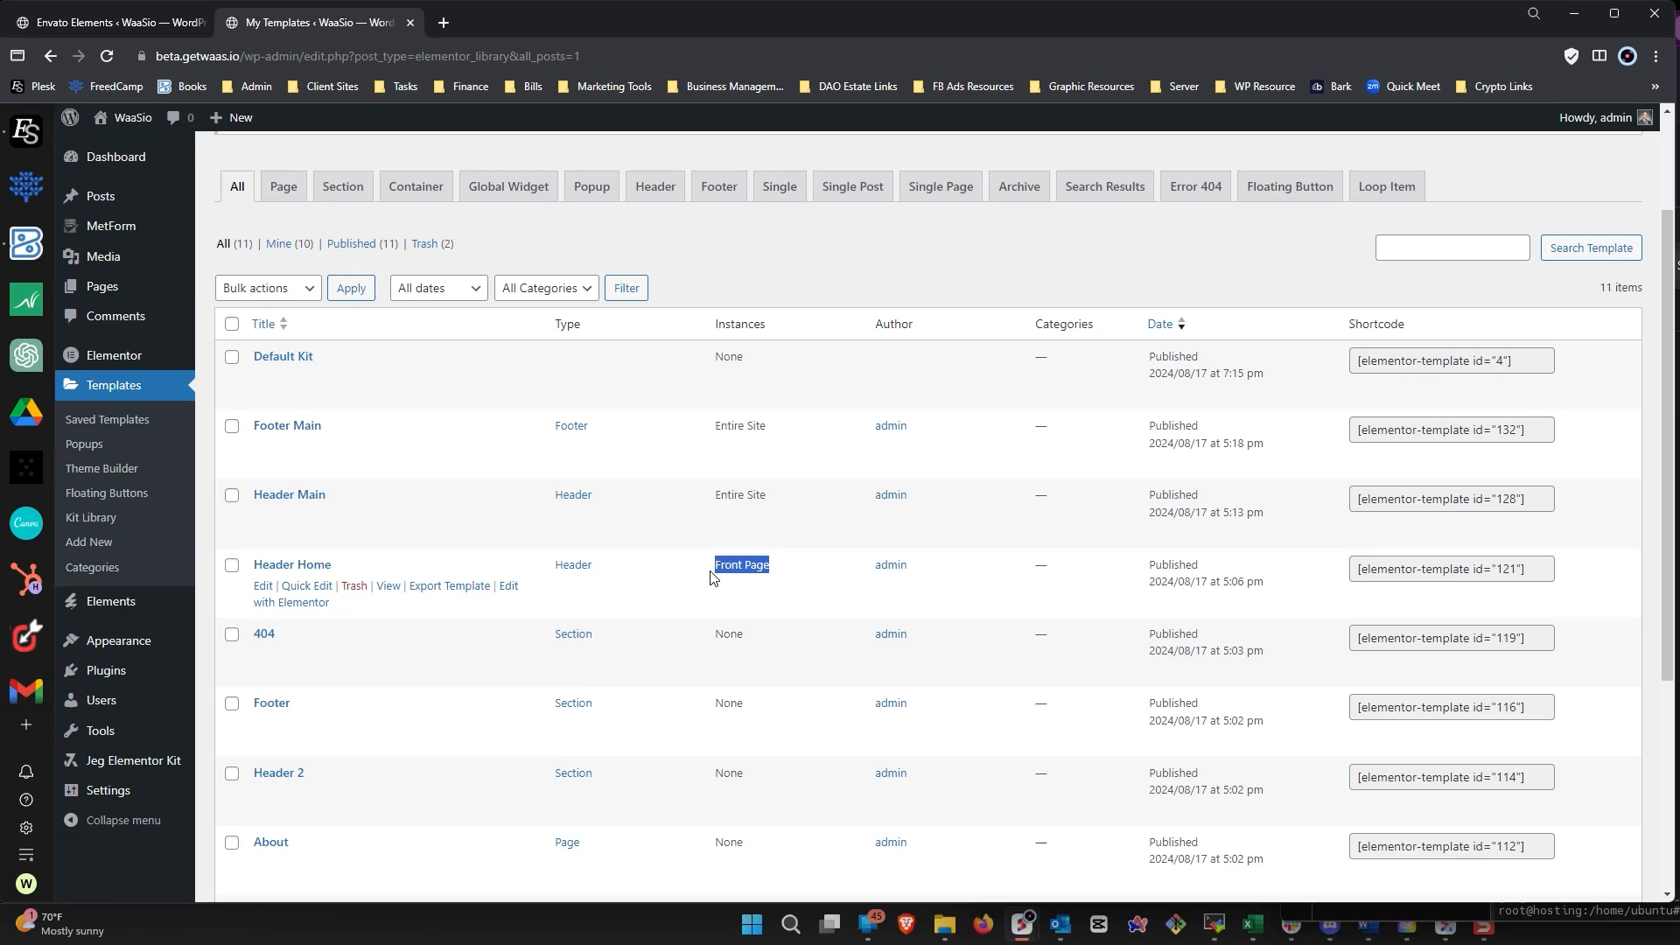
left_click(764, 592)
scroll(772, 560, "up", 2)
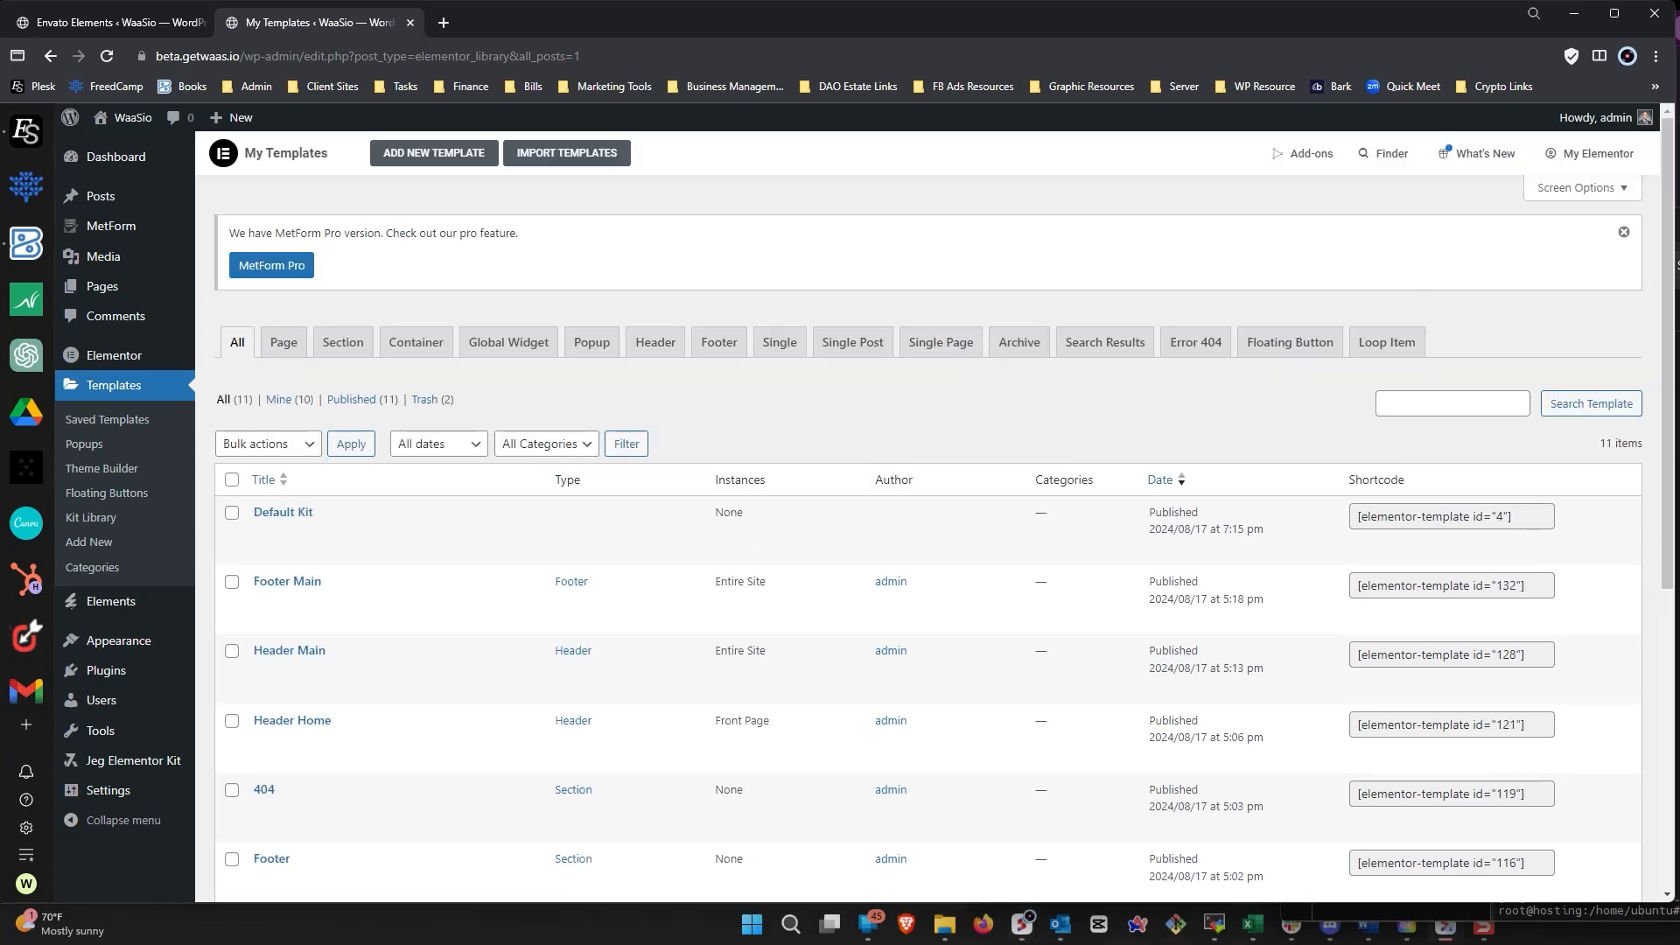
Switch to the browser window with beta.getwaas.io and check the front page's header, footer and copyright line.
key("alt+Tab")
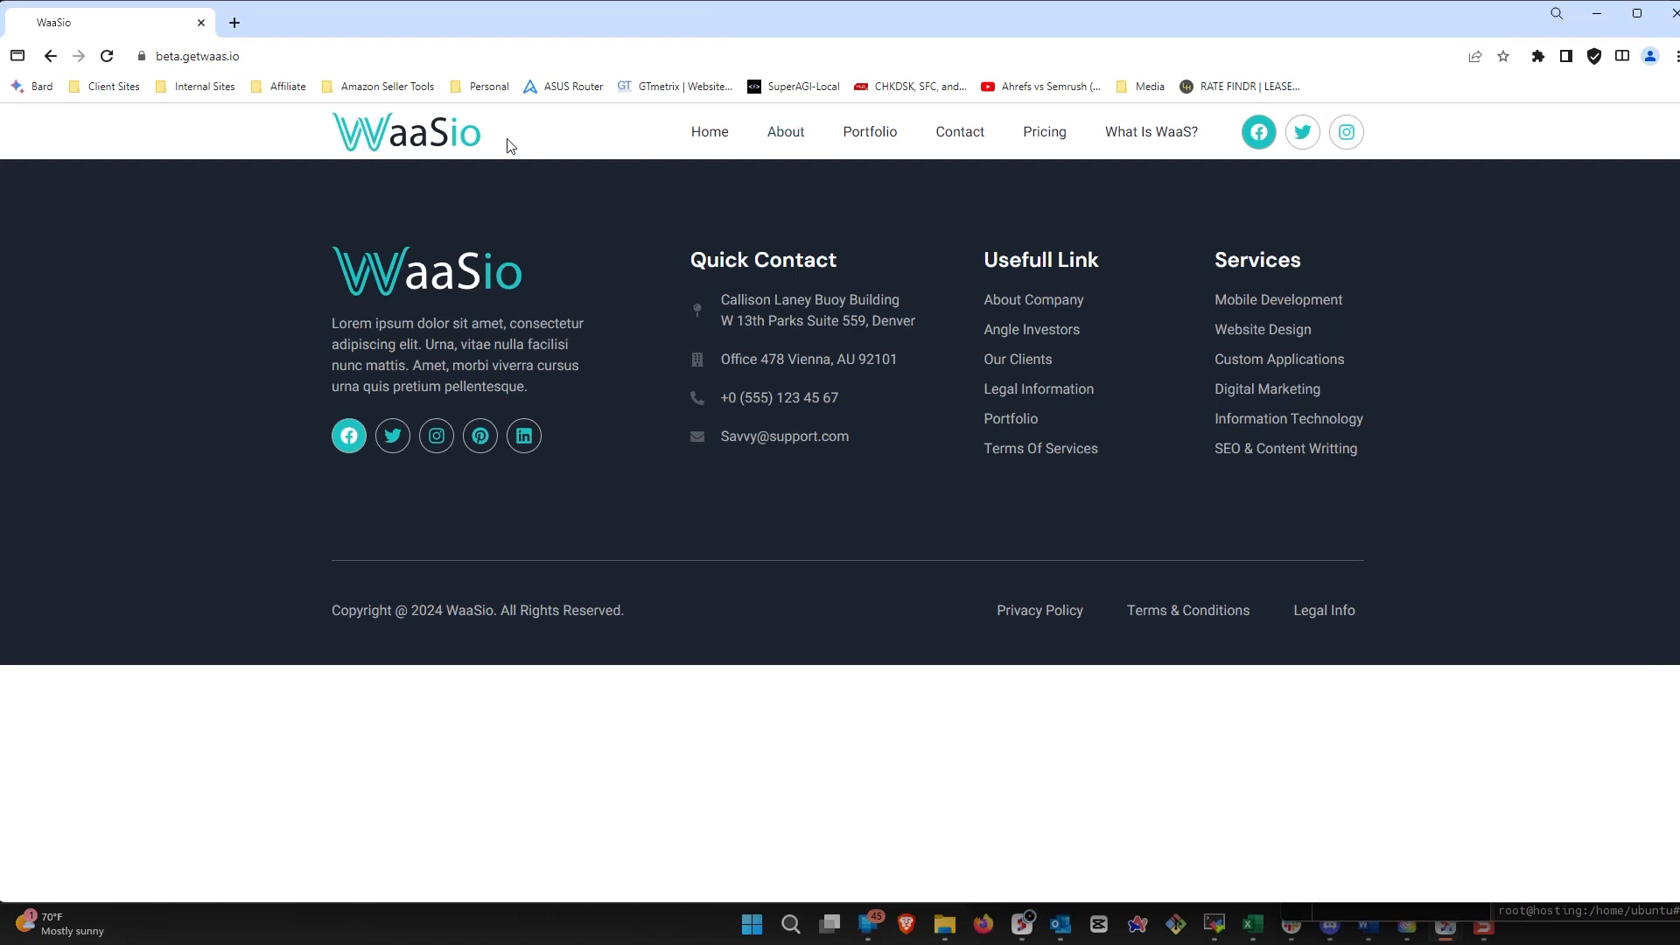
double_click(264, 57)
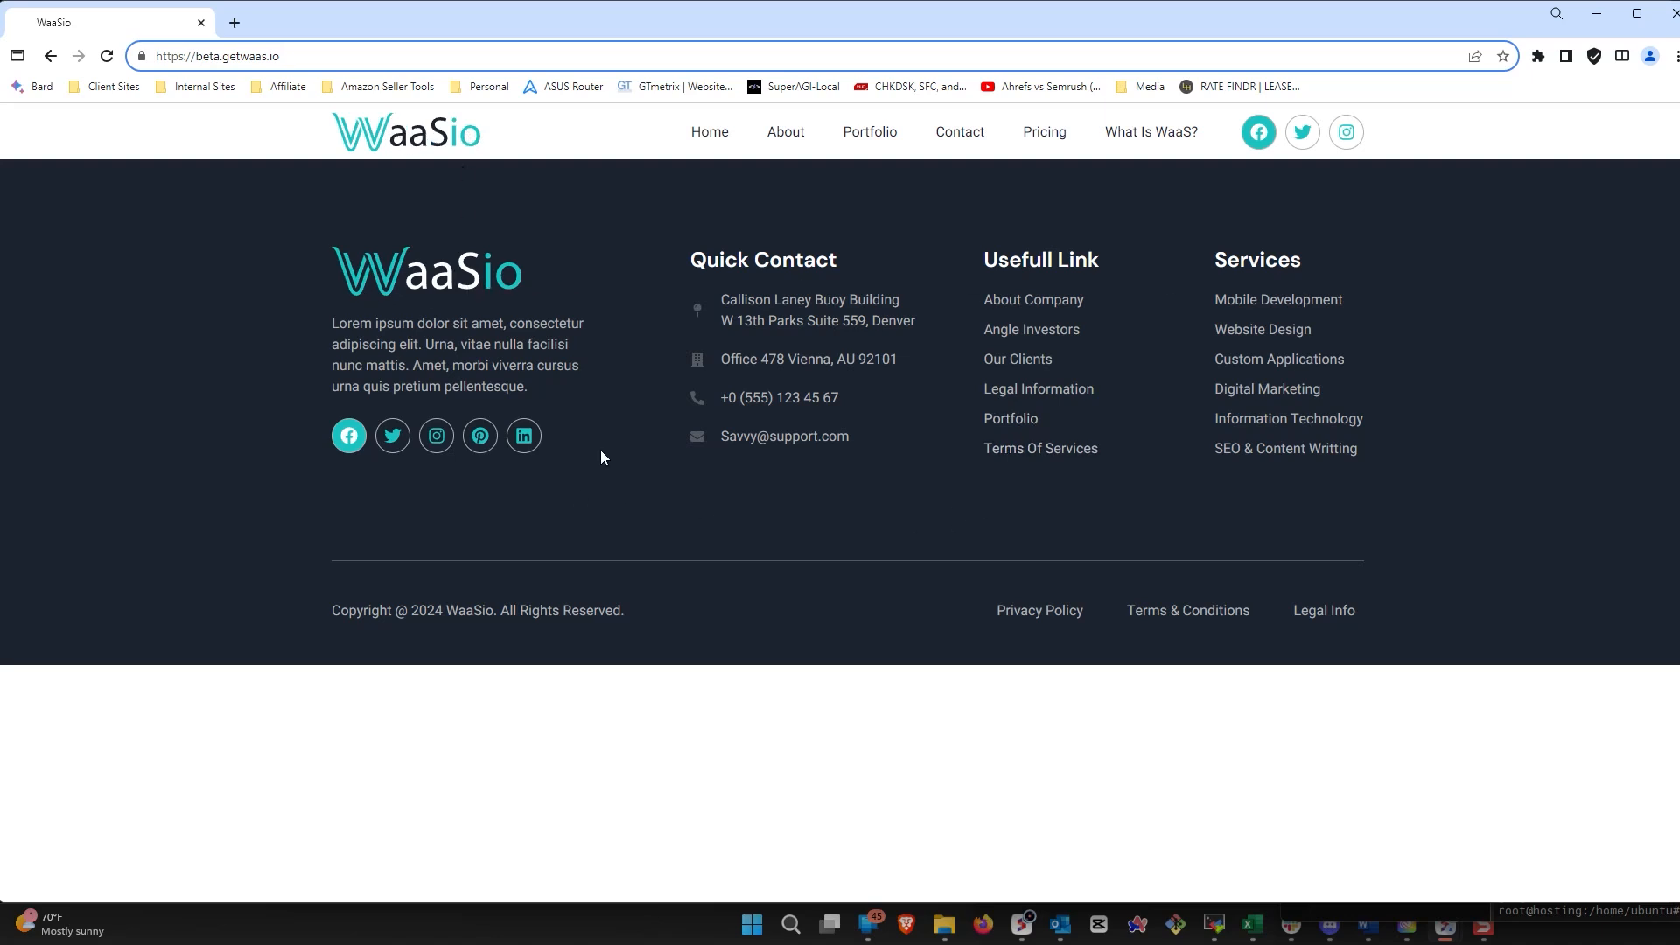
double_click(427, 610)
double_click(470, 610)
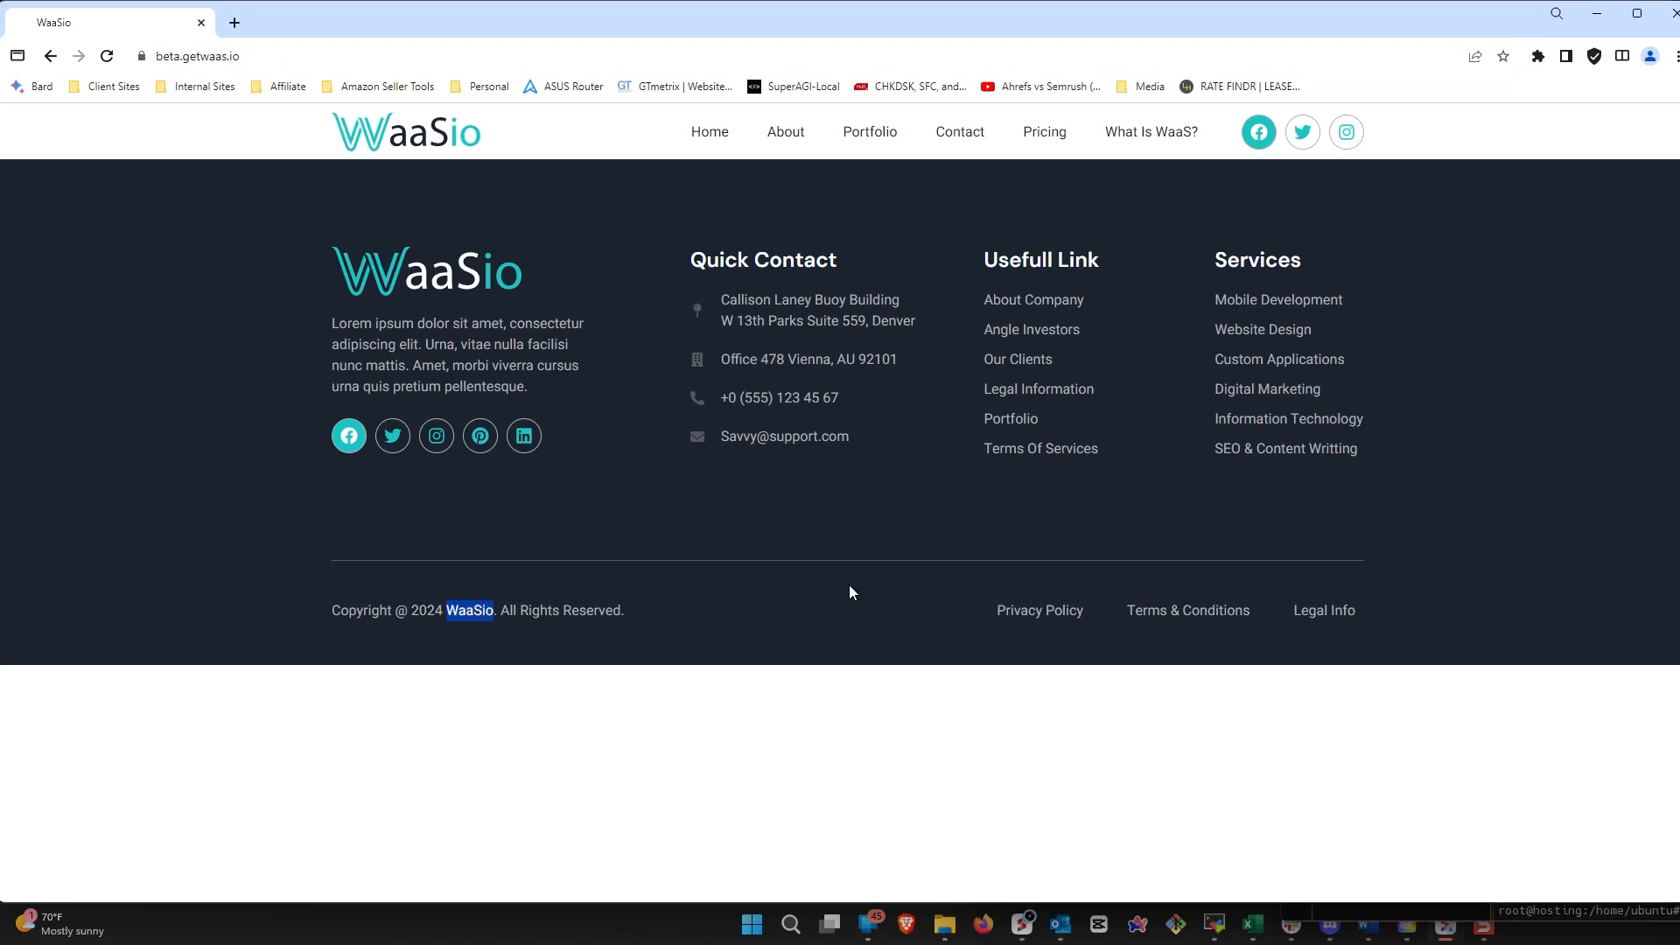